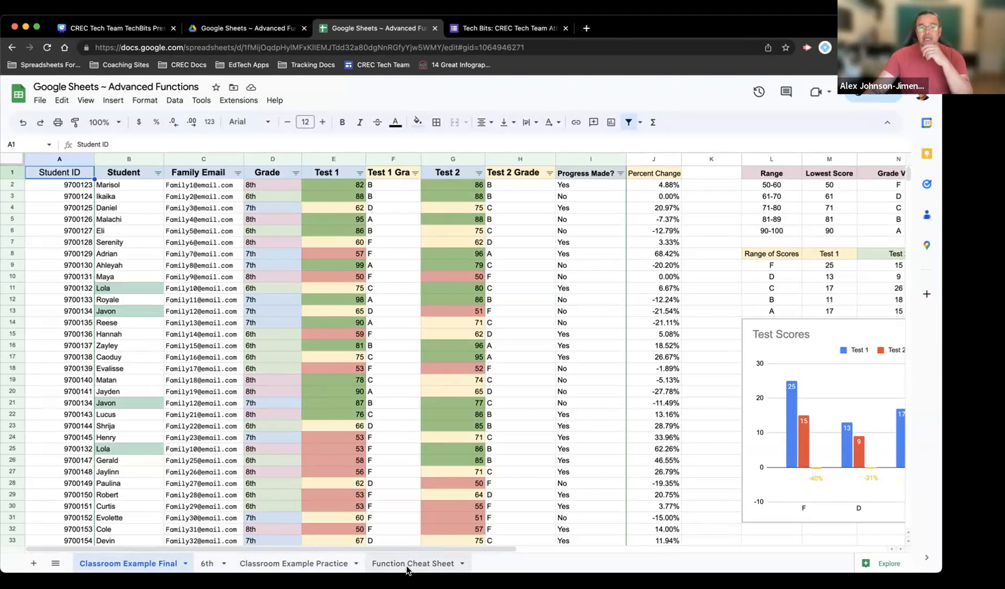
Look through the Function Cheat Sheet, 6th and Classroom Example Practice sheets, ending on Classroom Example Final
{"action": "left_click", "coordinate": [408, 565]}
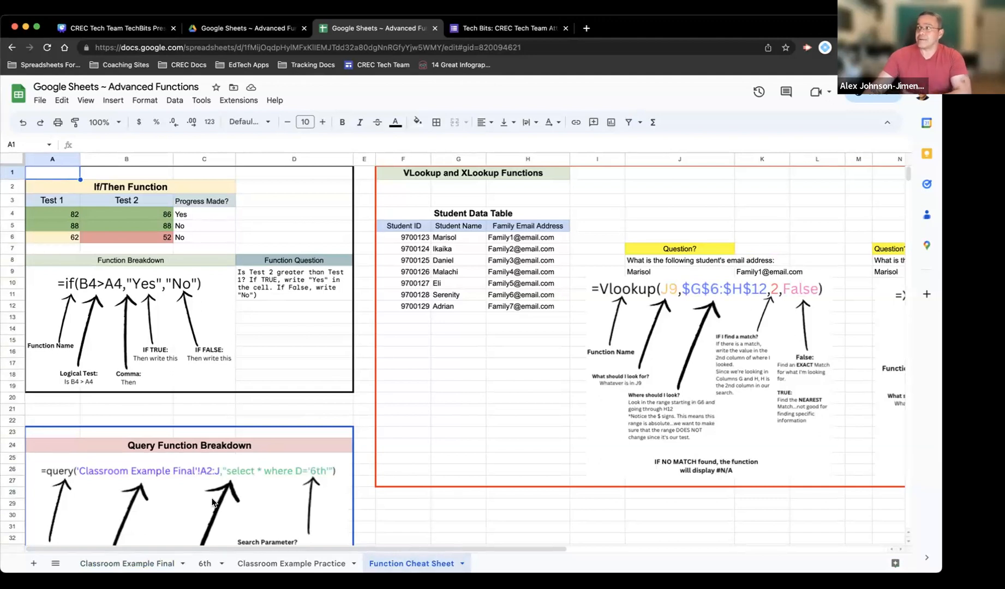
{"action": "left_click", "coordinate": [109, 559]}
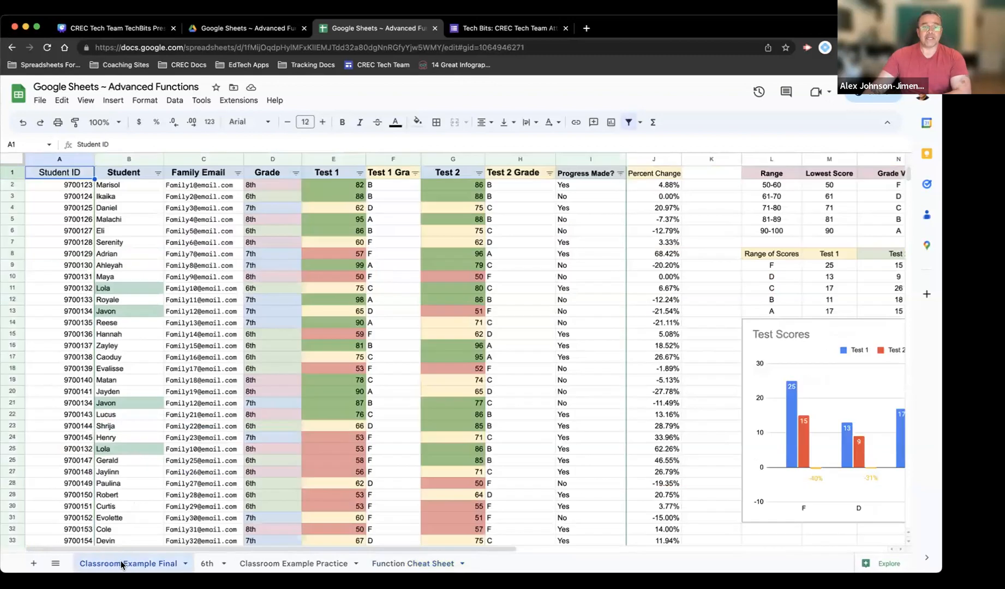
{"action": "left_click", "coordinate": [206, 564]}
{"action": "left_click", "coordinate": [285, 564]}
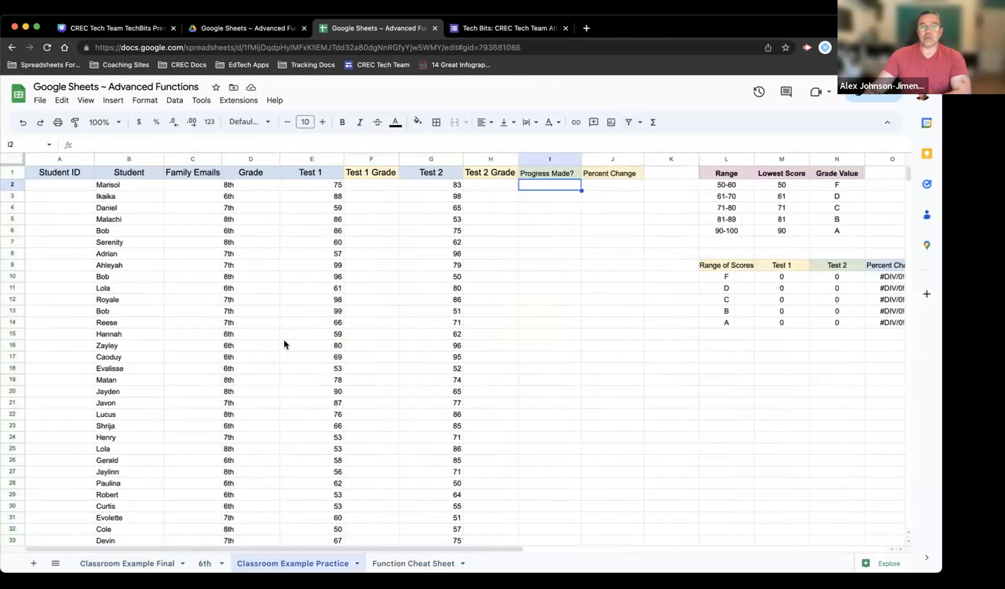
{"action": "left_click", "coordinate": [112, 565]}
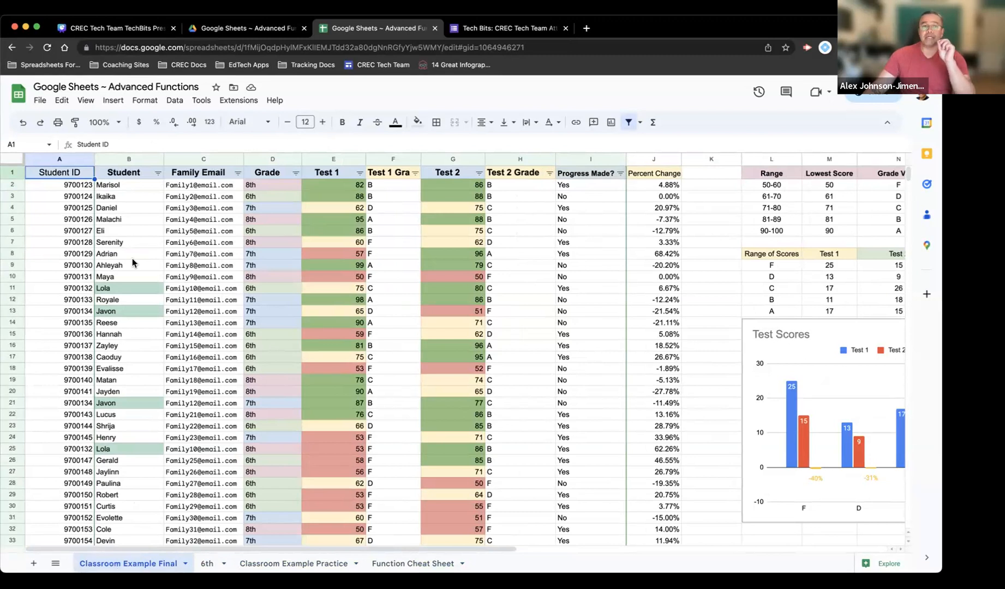
Show the spreadsheet's Copy document page with its link selected, glance at the Canva presentation, and return to the spreadsheet
{"action": "left_click", "coordinate": [186, 35]}
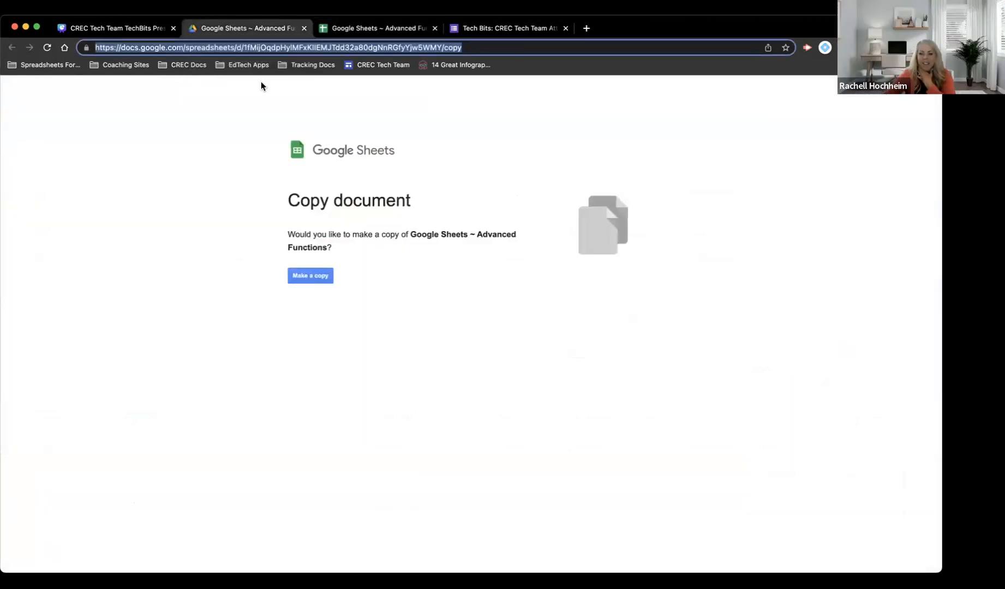
{"action": "left_click_drag", "start_coordinate": [602, 50], "coordinate": [206, 52]}
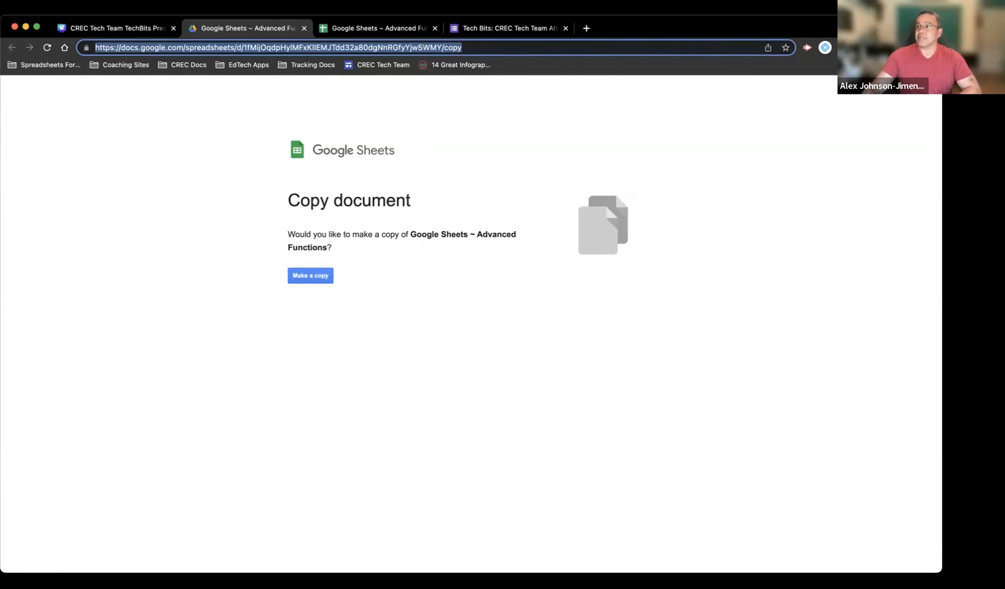
{"action": "left_click", "coordinate": [129, 33]}
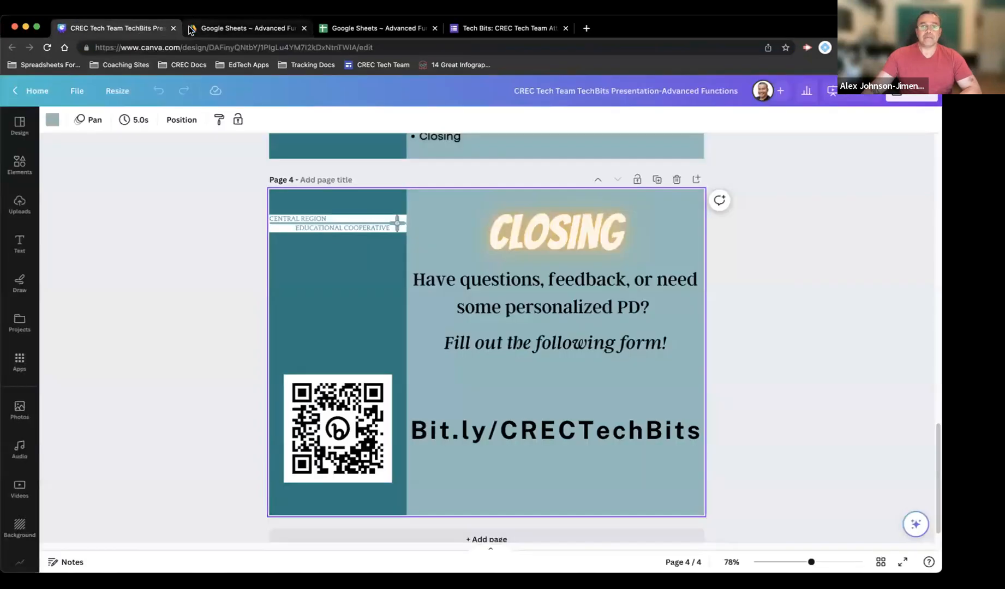
{"action": "left_click", "coordinate": [191, 30]}
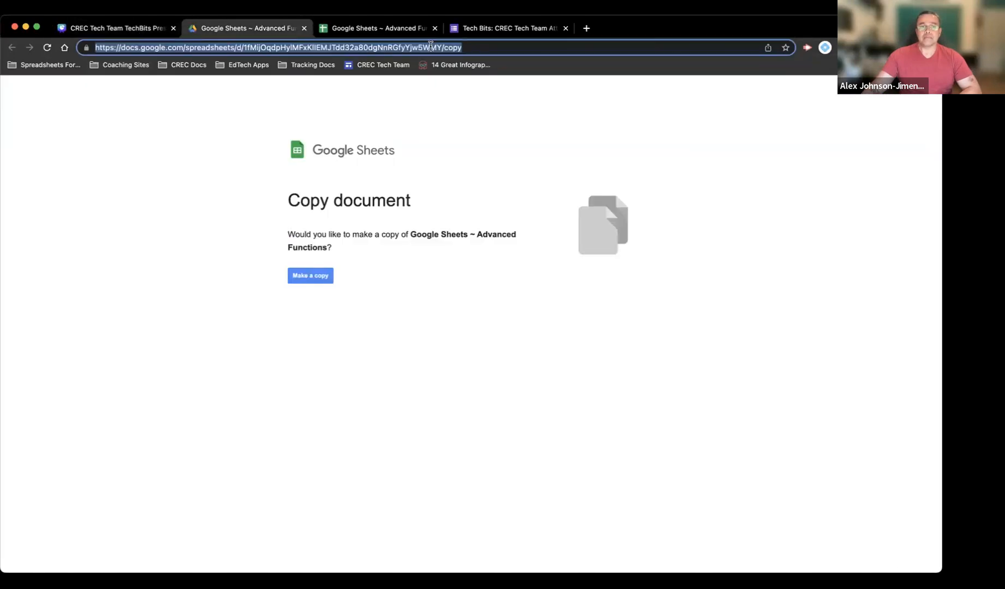
{"action": "key", "text": "ctrl+Tab"}
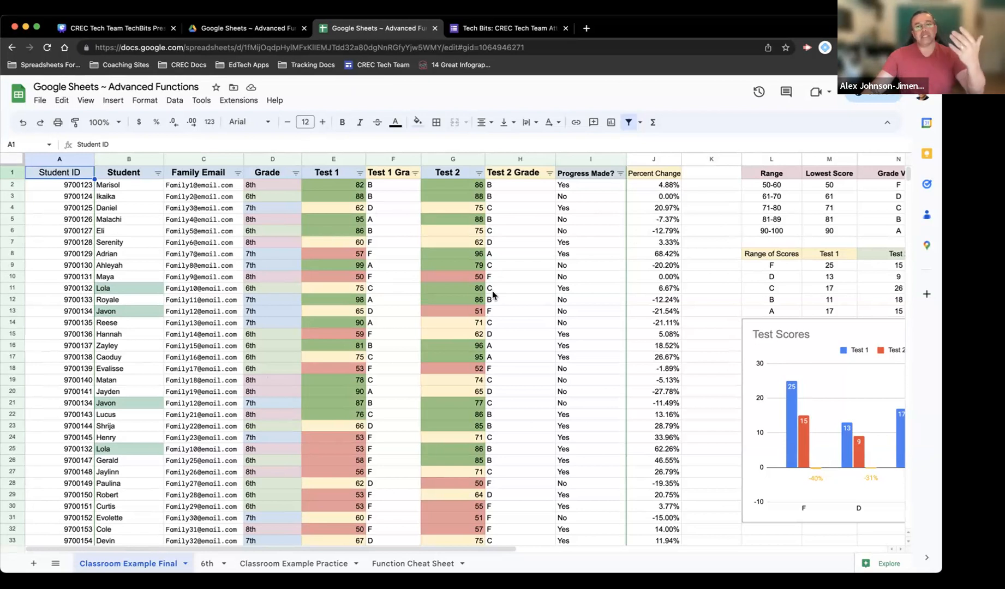
On the Classroom Example Final sheet, compare the Test 1 and Test 2 scores in rows 2 and 3 with the Percent Change column
{"action": "left_click", "coordinate": [330, 568]}
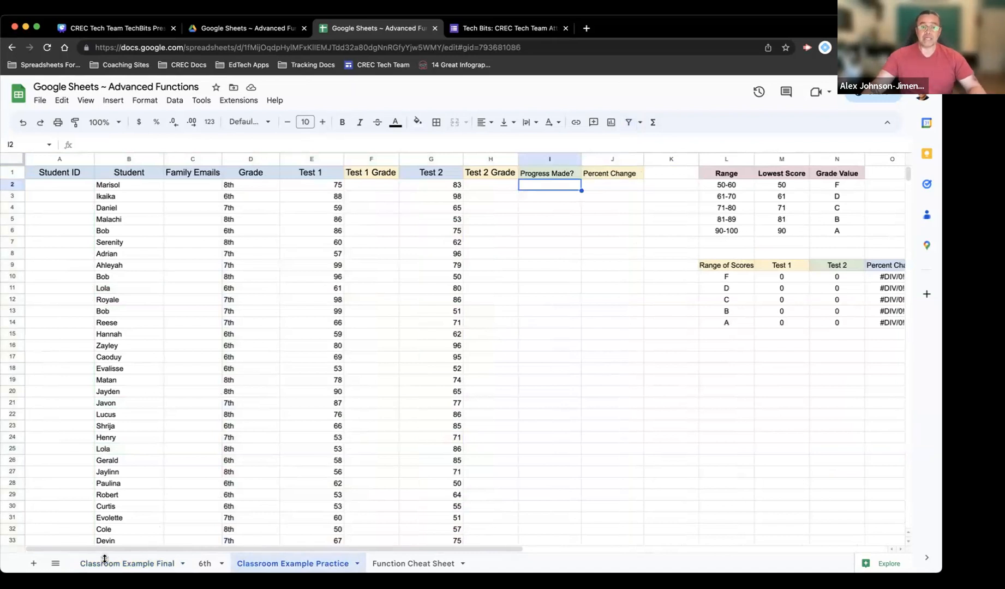
{"action": "left_click", "coordinate": [135, 568]}
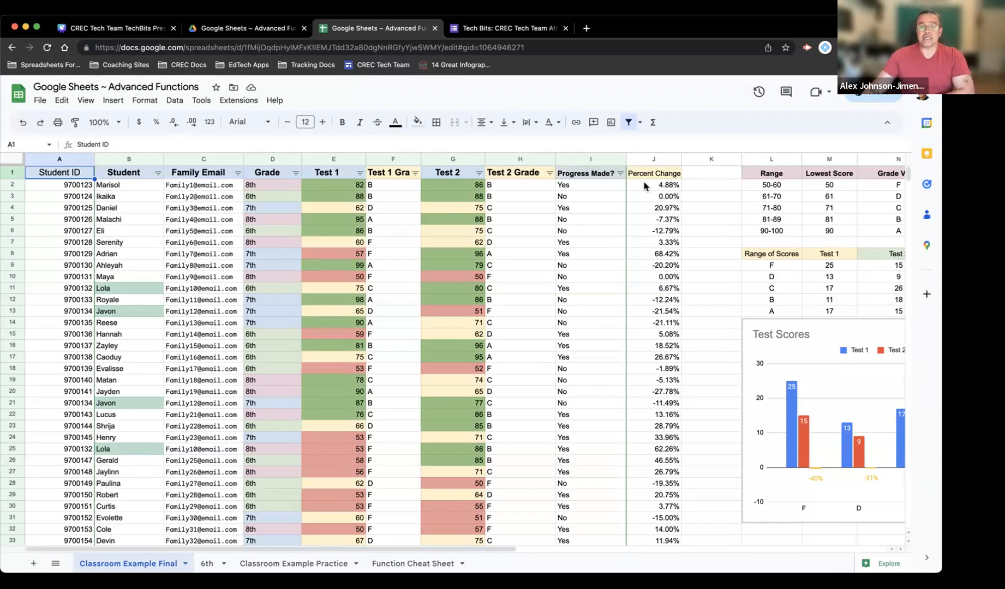
{"action": "left_click", "coordinate": [460, 186]}
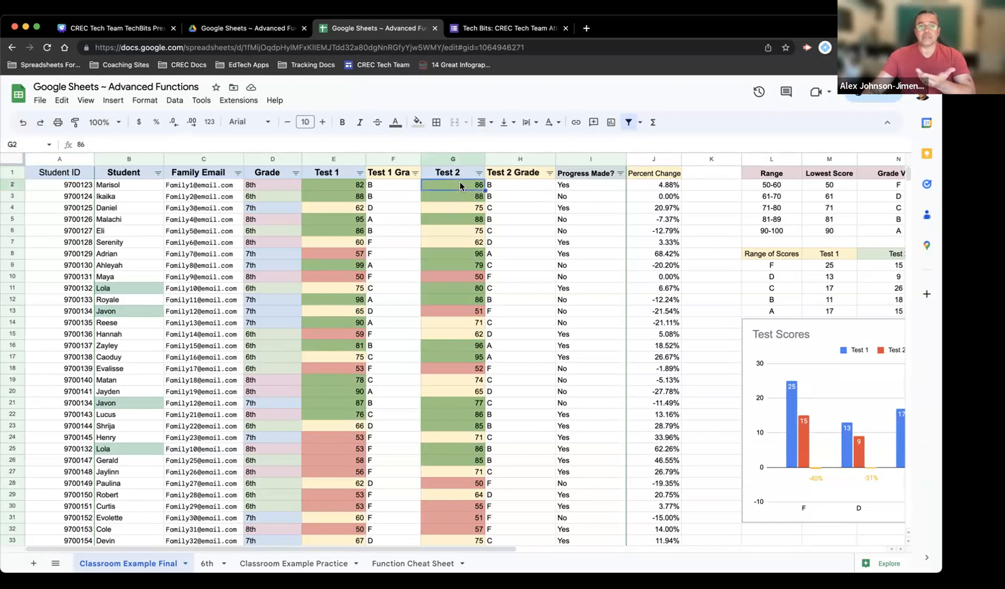
{"action": "left_click", "coordinate": [314, 188]}
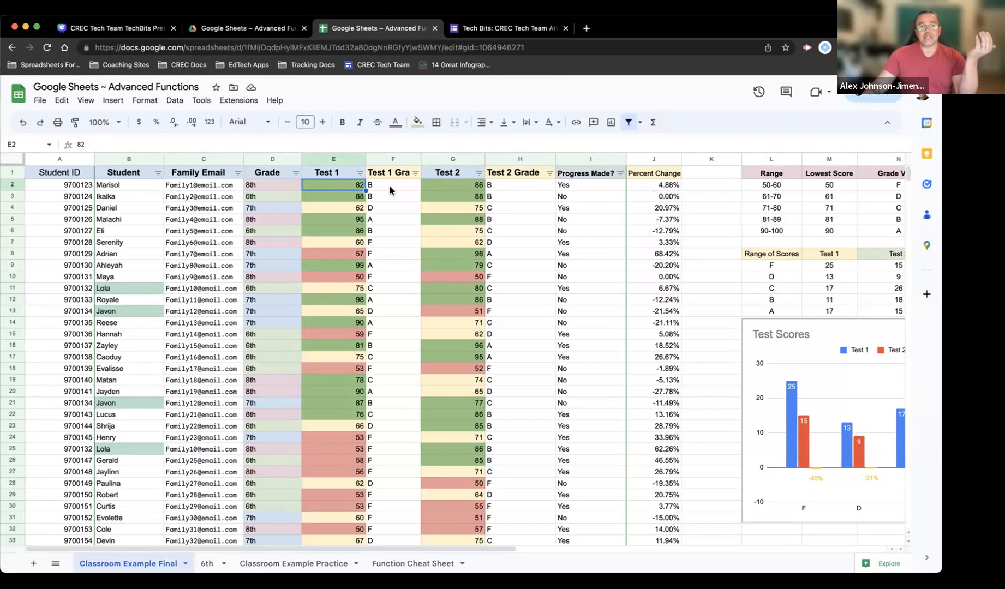
{"action": "left_click", "coordinate": [459, 185]}
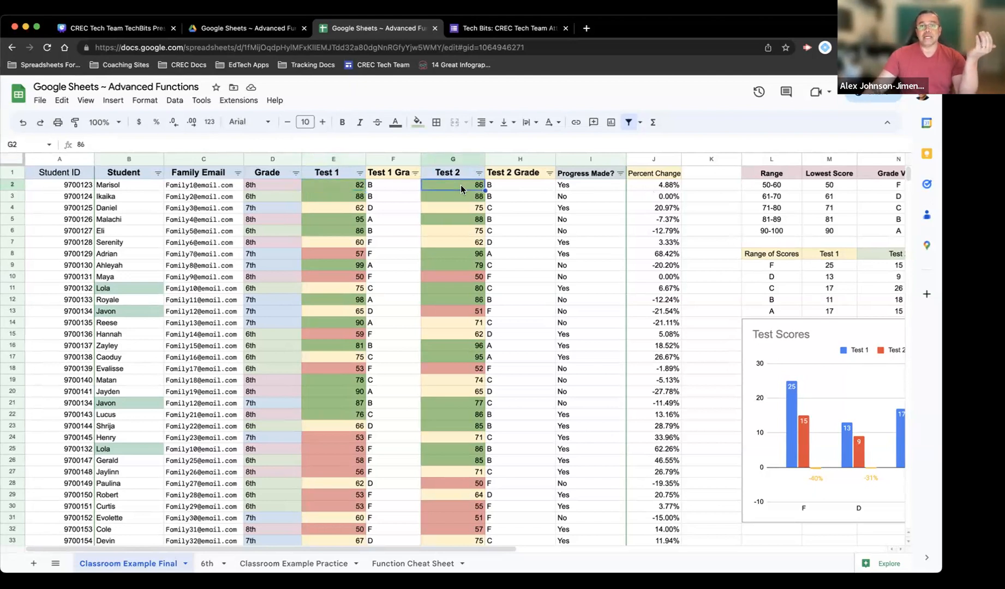
{"action": "left_click", "coordinate": [647, 197]}
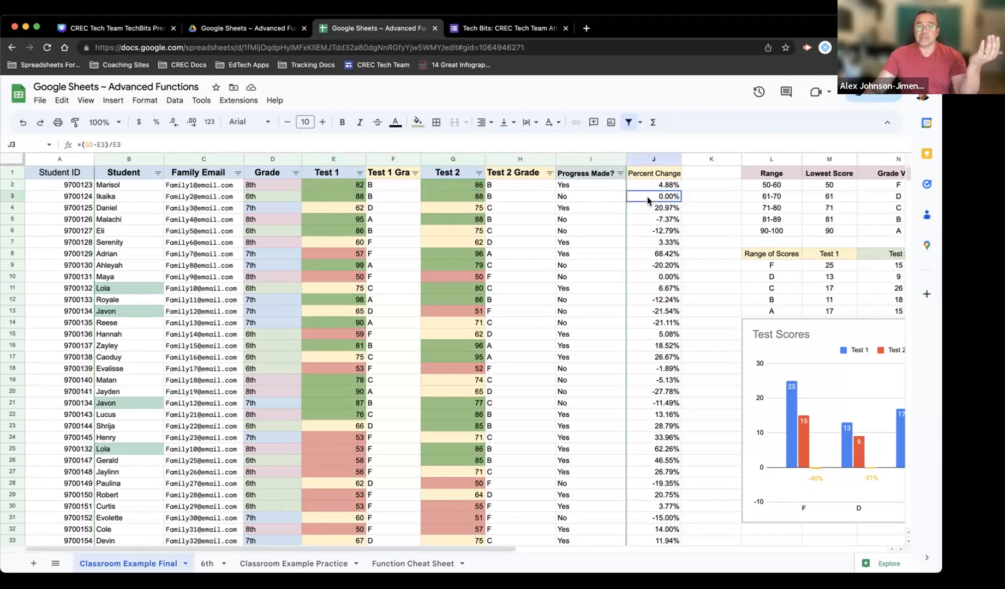
{"action": "left_click", "coordinate": [467, 200]}
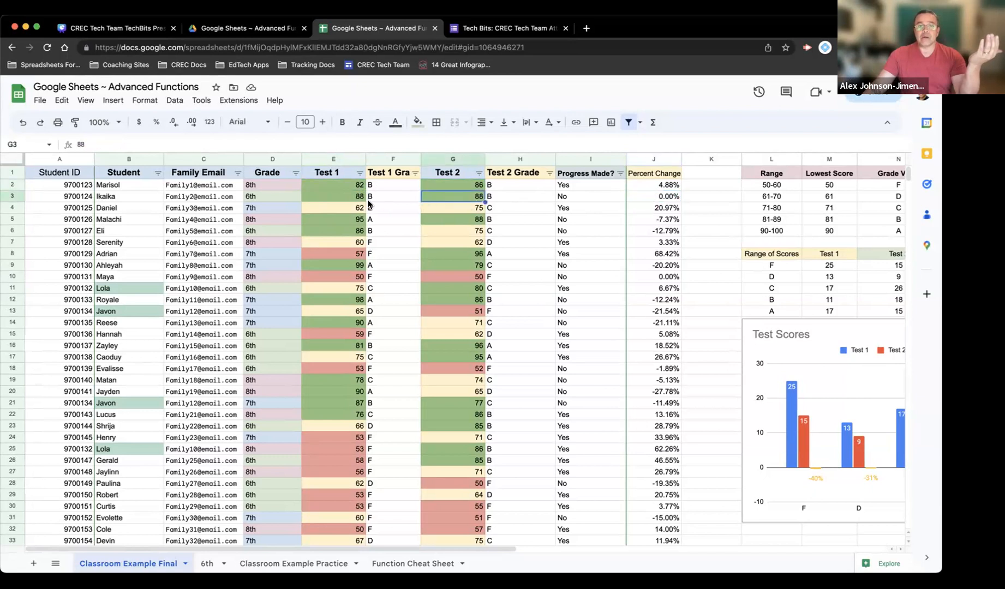
{"action": "left_click", "coordinate": [336, 197]}
{"action": "left_click", "coordinate": [456, 199]}
{"action": "left_click", "coordinate": [648, 234]}
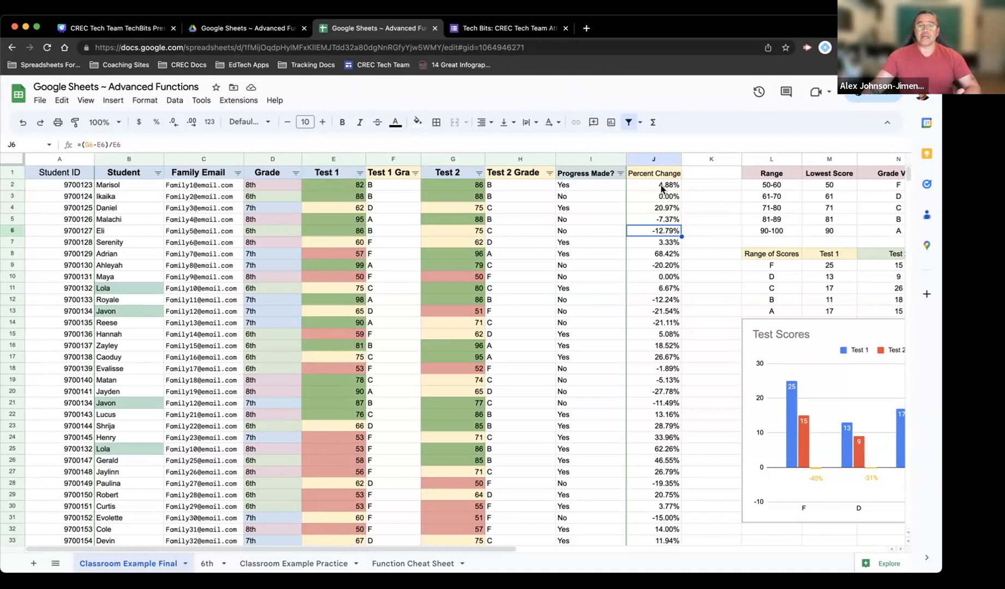
Examine the Progress Made IF formula in cell I2, with the sheet zoom set to 150%
{"action": "left_click", "coordinate": [597, 189]}
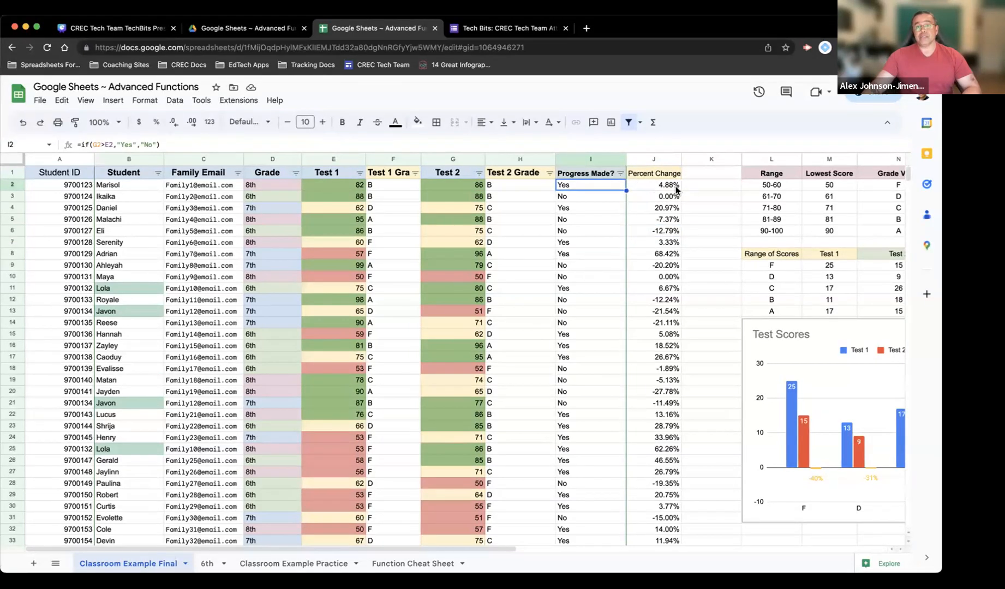
{"action": "double_click", "coordinate": [601, 187]}
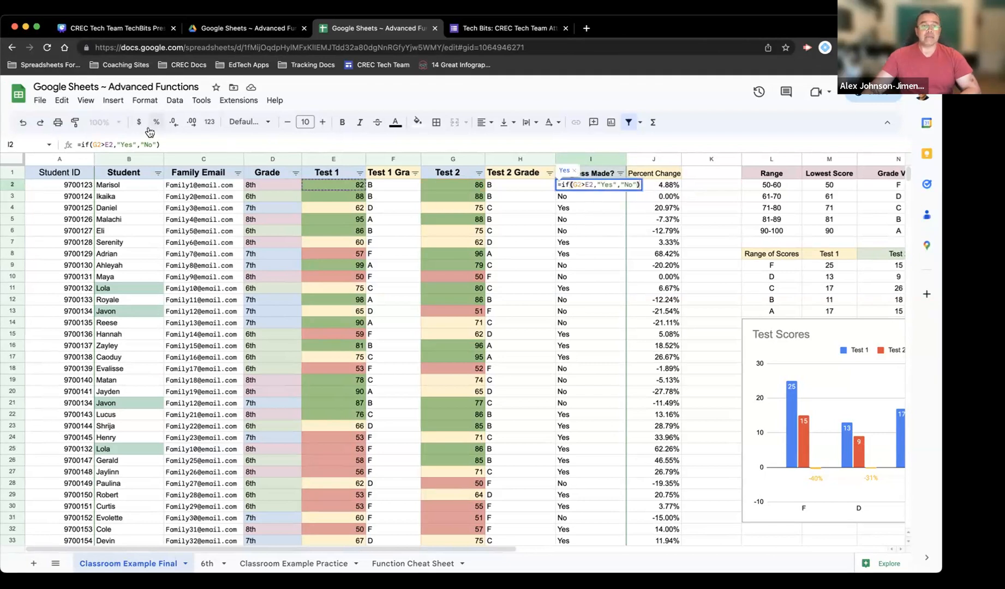
{"action": "key", "text": "Return"}
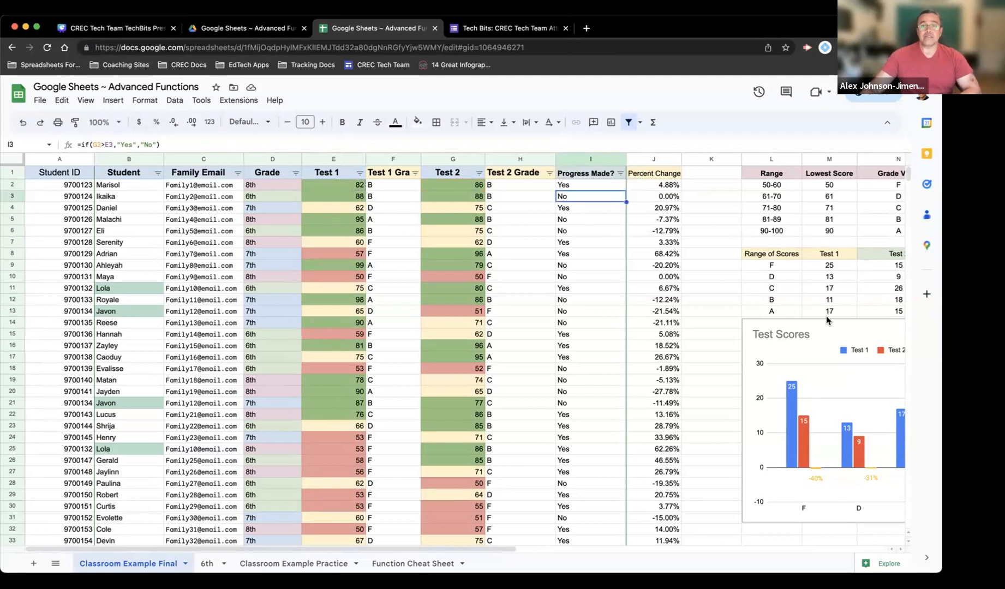
{"action": "left_click", "coordinate": [107, 122]}
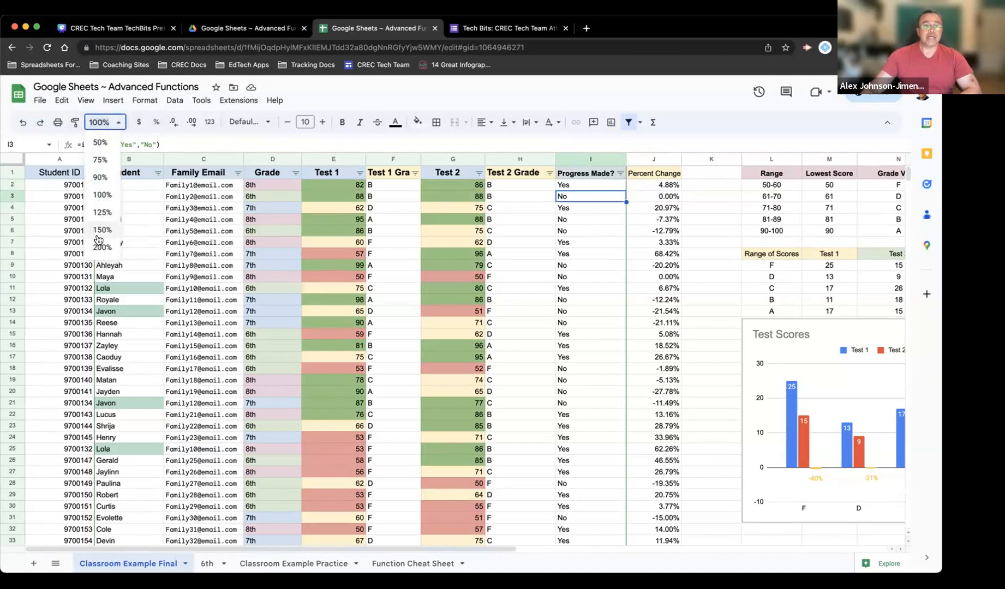
{"action": "key", "text": "Return"}
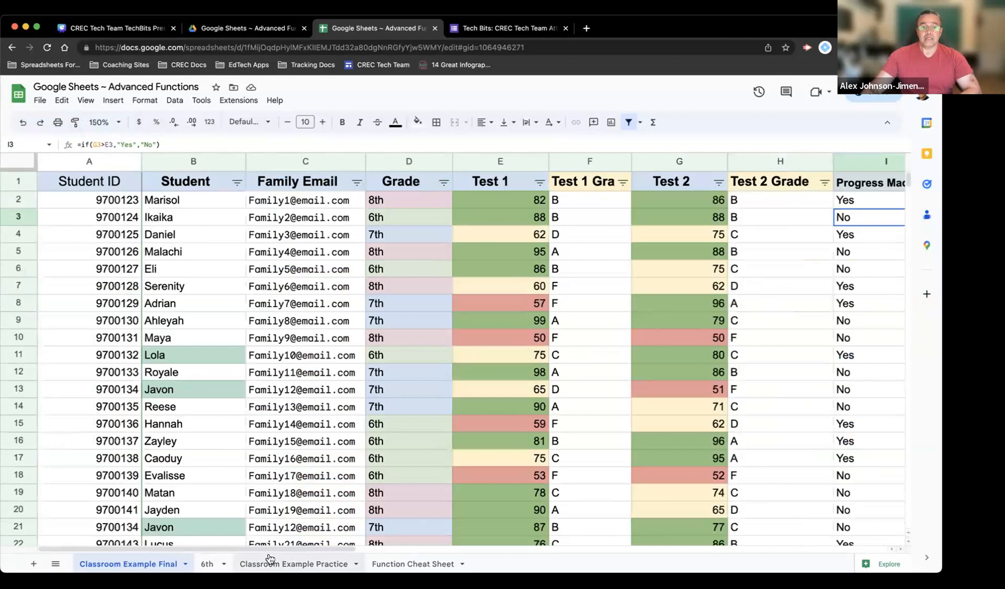
{"action": "left_click_drag", "start_coordinate": [316, 548], "coordinate": [341, 549]}
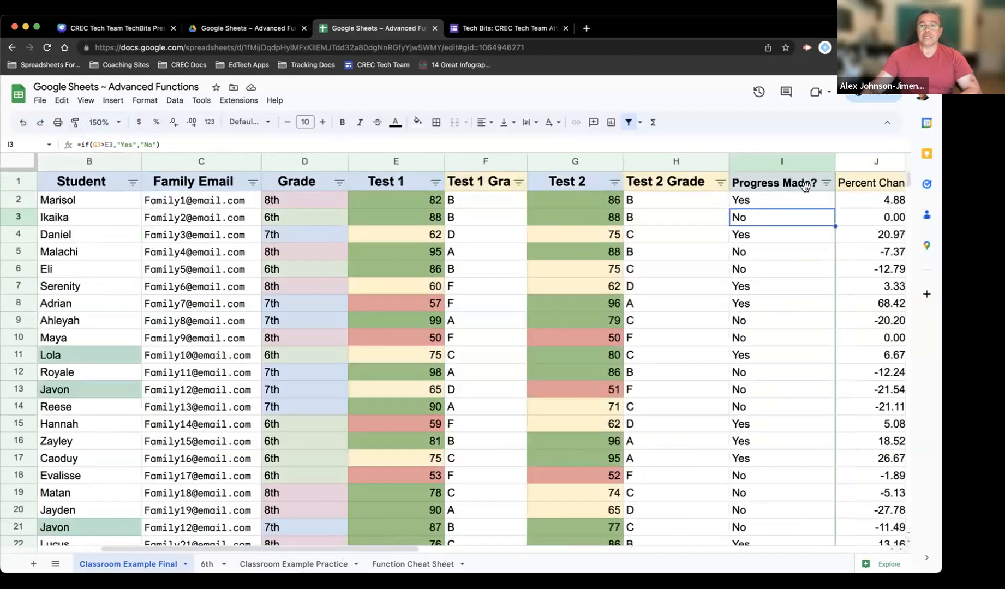
{"action": "left_click", "coordinate": [756, 196]}
{"action": "double_click", "coordinate": [756, 198]}
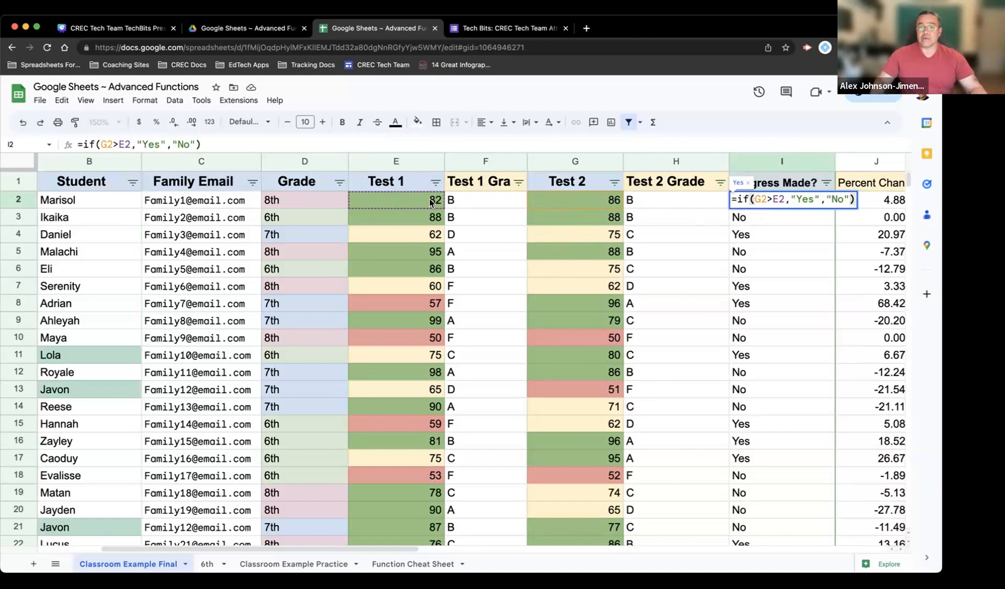
{"action": "key", "text": "Return"}
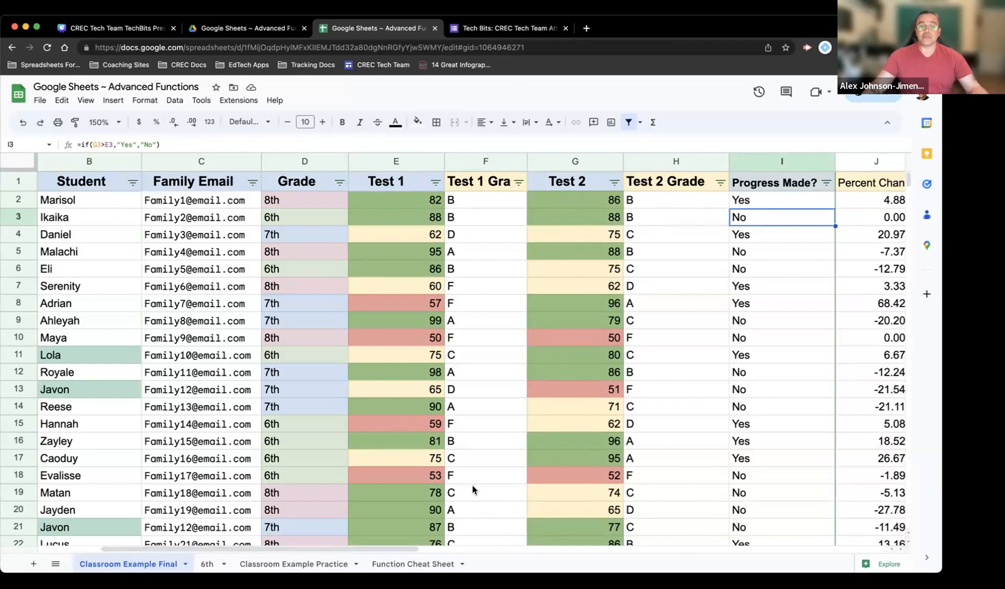
Examine the VLOOKUP formula behind the Test 2 Grade in cell H2, leaving it unedited
{"action": "left_click_drag", "start_coordinate": [391, 550], "coordinate": [518, 549]}
{"action": "left_click", "coordinate": [247, 203]}
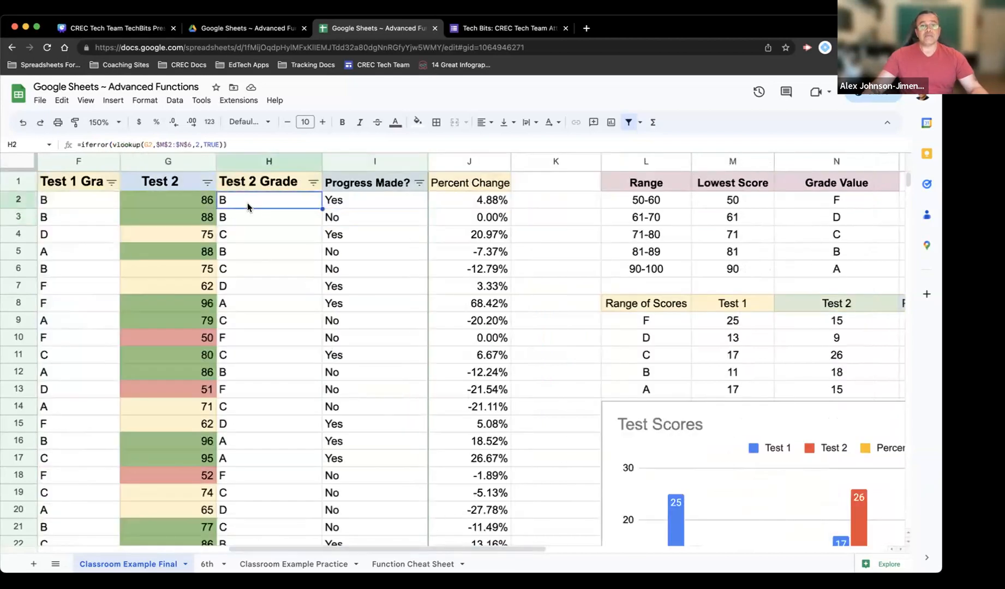
{"action": "double_click", "coordinate": [247, 202]}
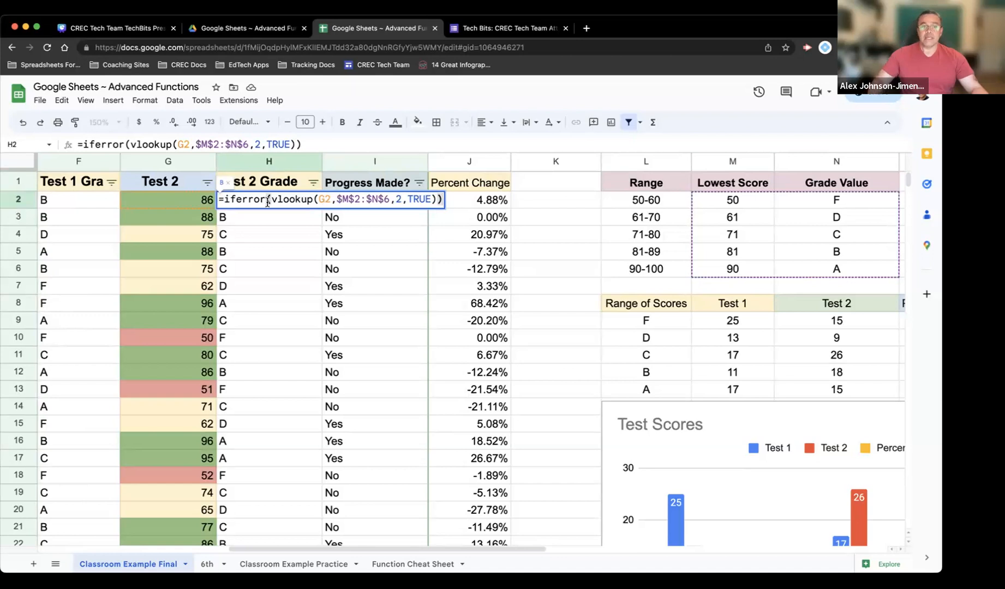
{"action": "key", "text": "Return"}
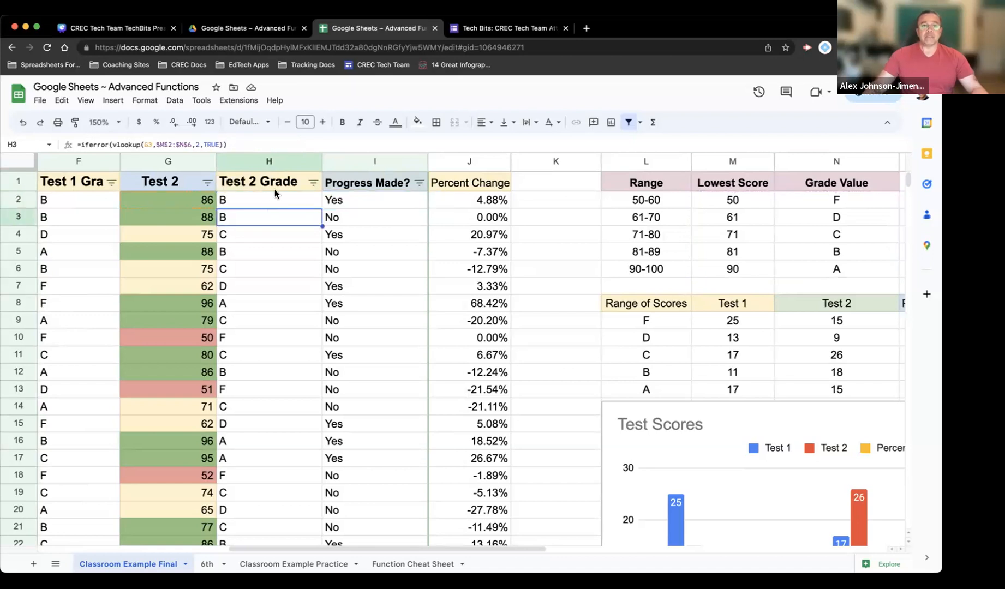
Set the Test 2 score in cell G2 to 52 and check the row's Progress Made and Percent Change cells
{"action": "left_click", "coordinate": [161, 204]}
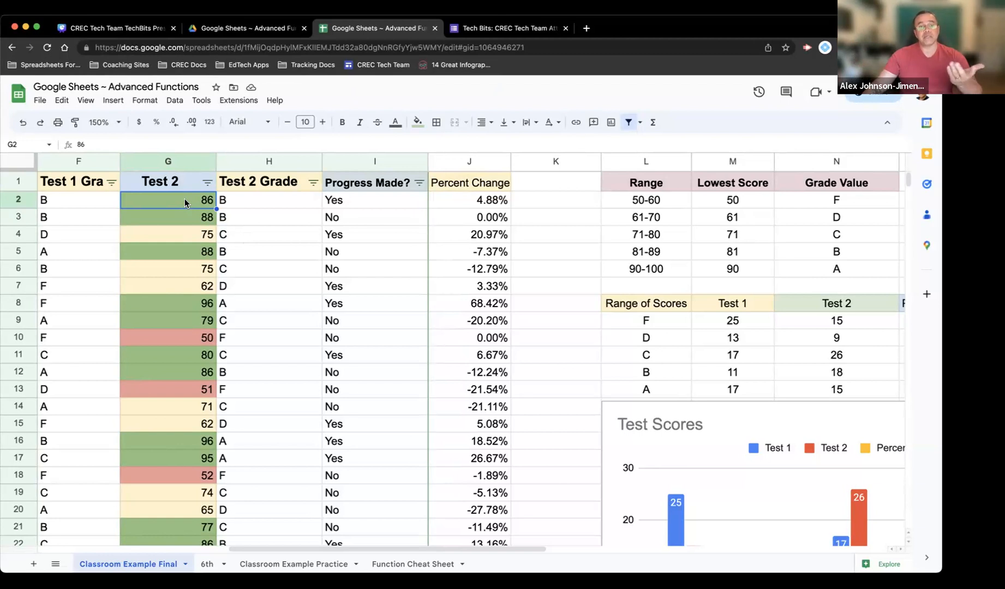
{"action": "type", "text": "52"}
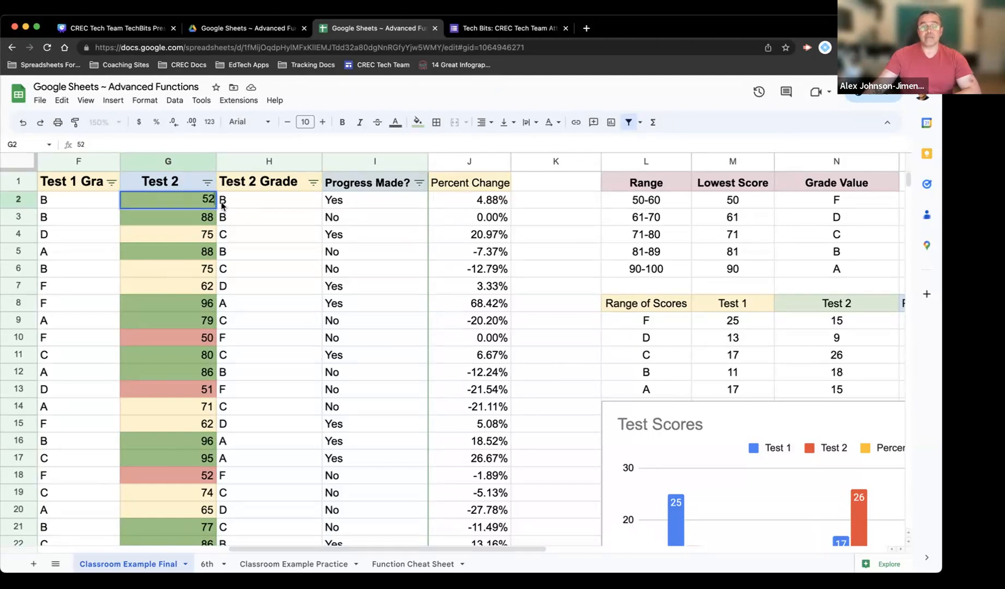
{"action": "key", "text": "Return"}
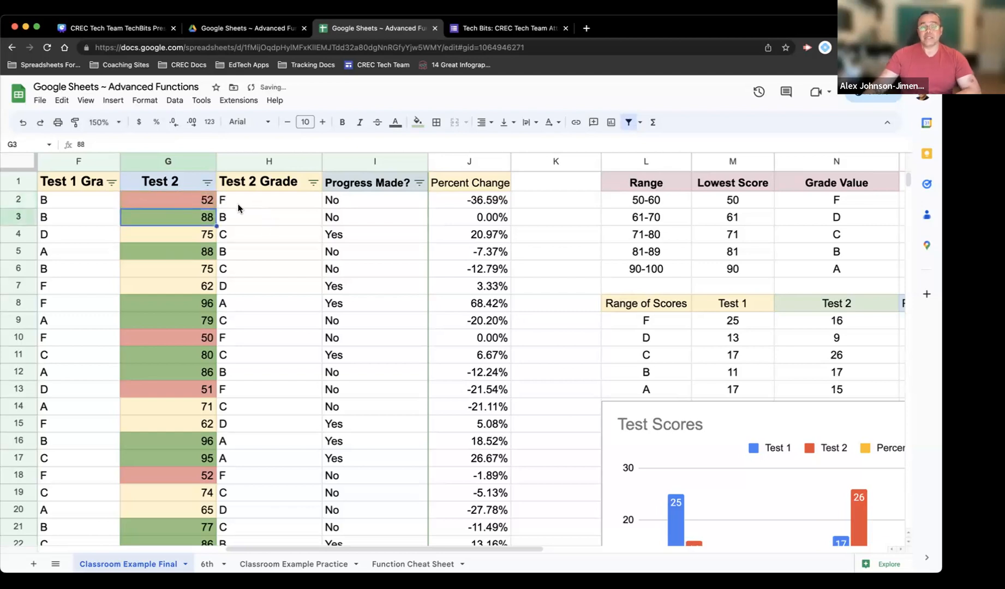
{"action": "left_click", "coordinate": [354, 204]}
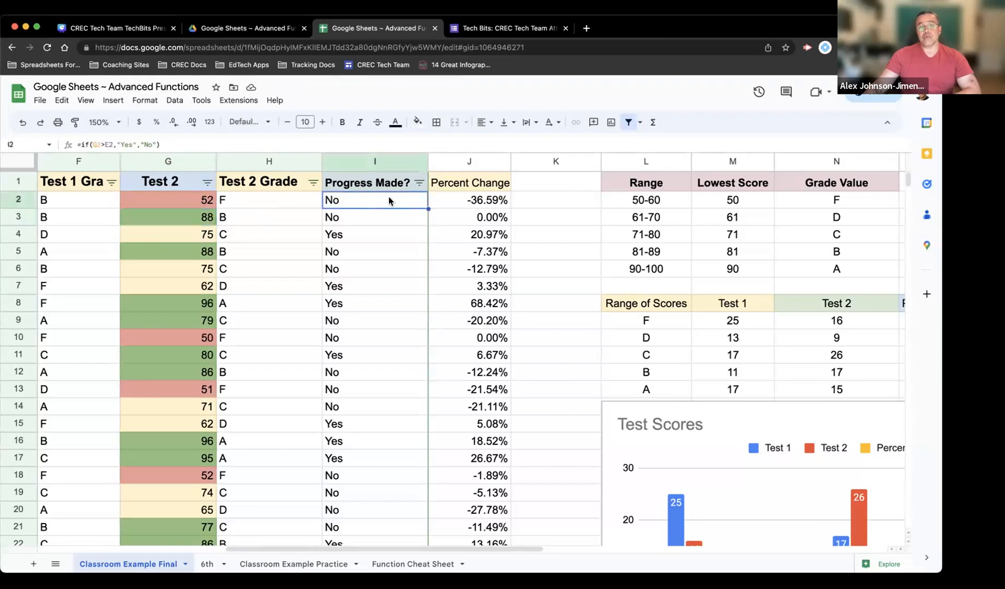
{"action": "left_click", "coordinate": [451, 201]}
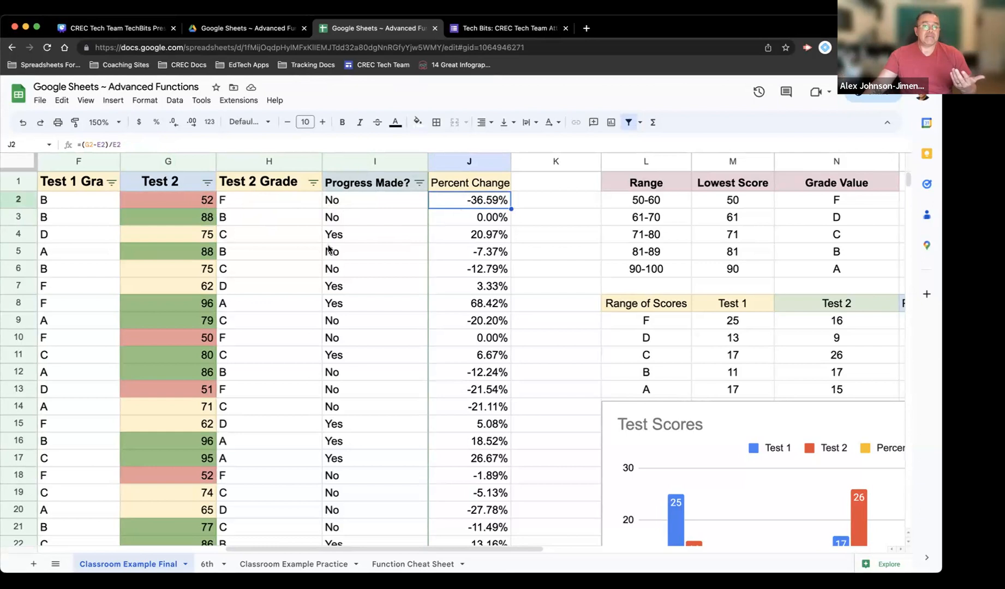
Set the Test 2 score in cell G6 to 88
{"action": "left_click", "coordinate": [160, 271]}
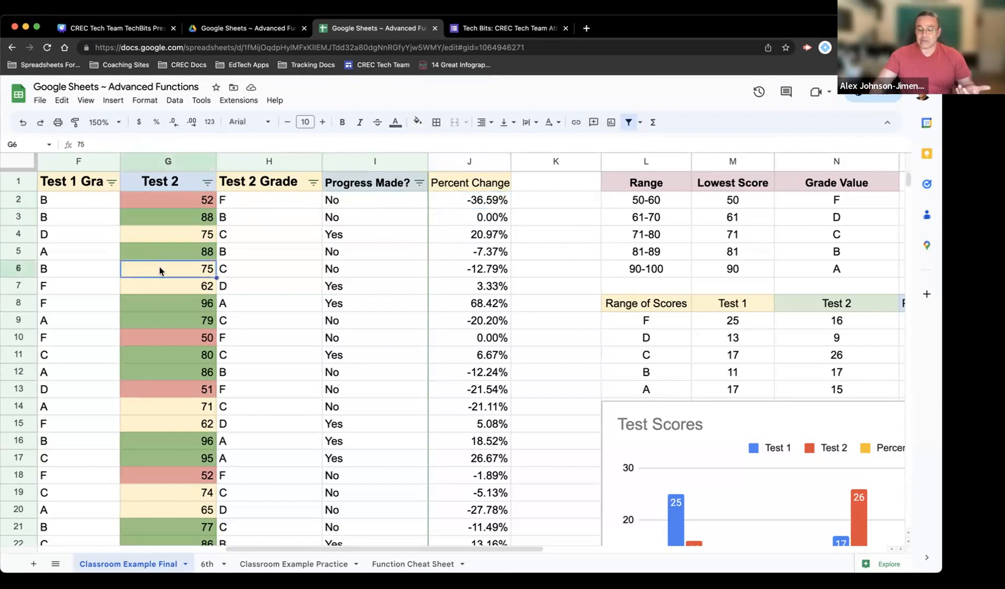
{"action": "type", "text": "88"}
{"action": "key", "text": "Return"}
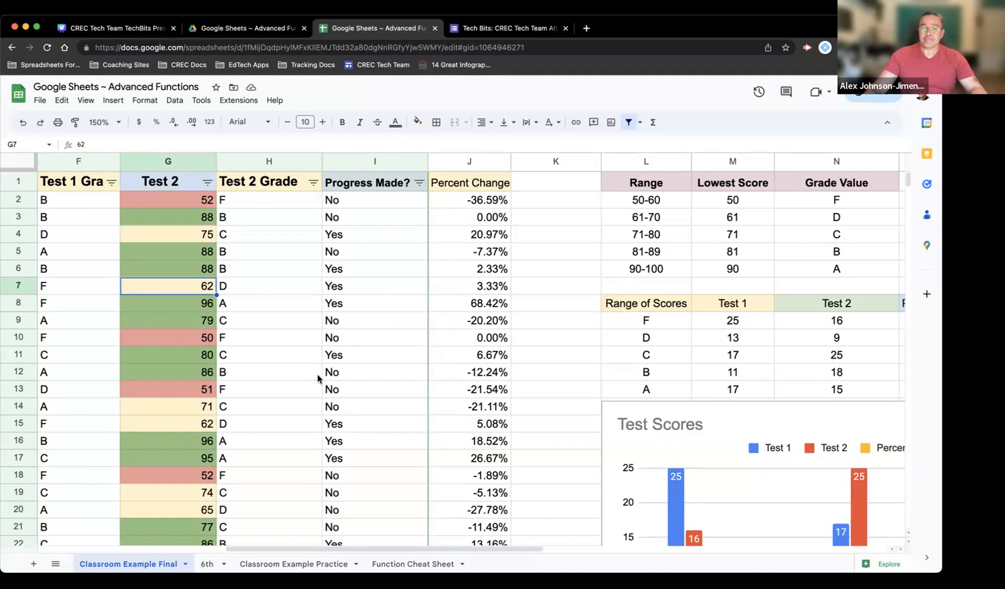
Examine the Test 2 Grade VLOOKUP formula in cell H2, including its lookup range M2:N6 and the TRUE argument
{"action": "left_click_drag", "start_coordinate": [278, 548], "coordinate": [215, 549]}
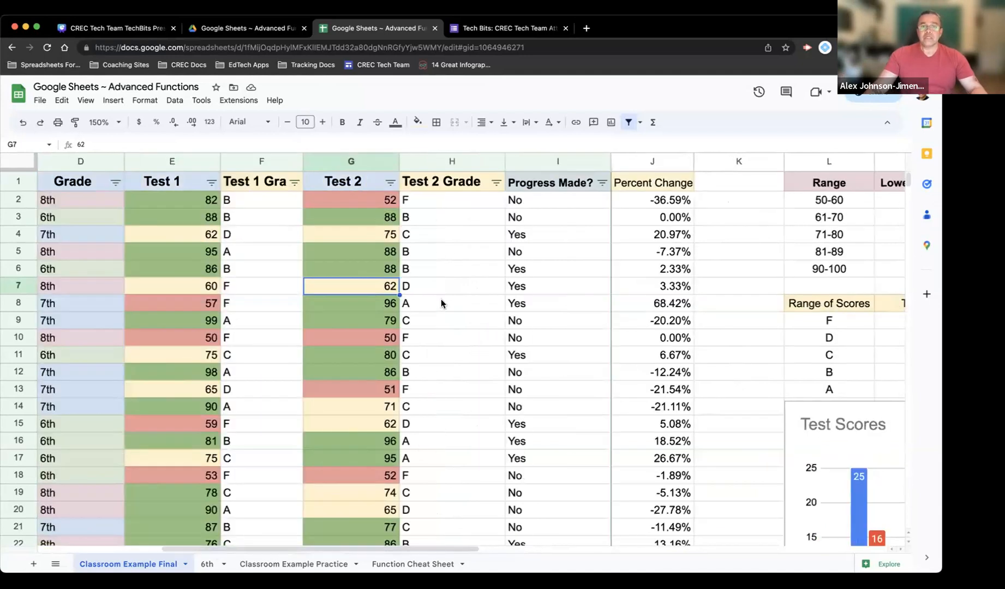
{"action": "left_click", "coordinate": [422, 199]}
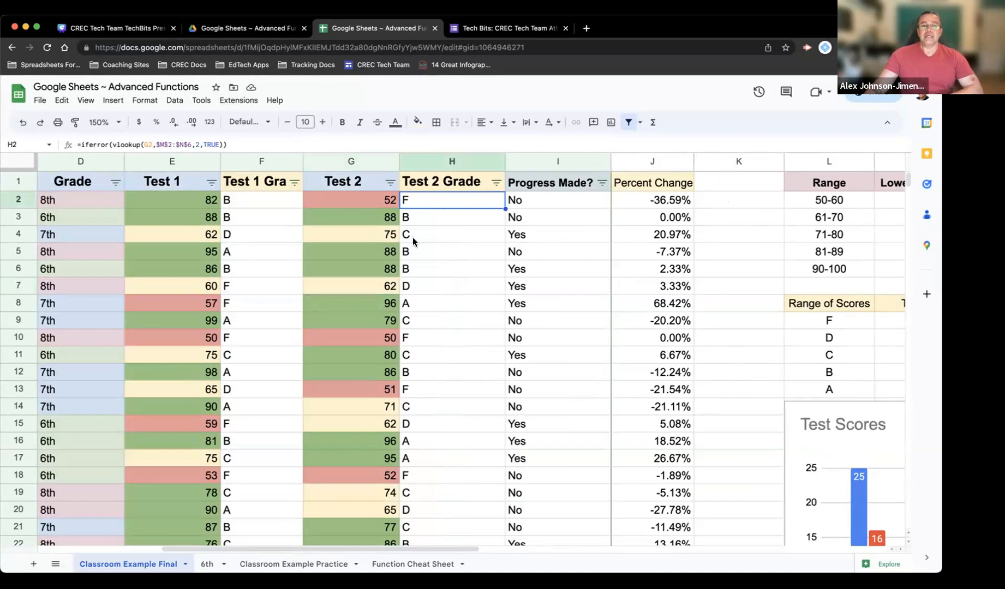
{"action": "left_click_drag", "start_coordinate": [427, 547], "coordinate": [468, 550]}
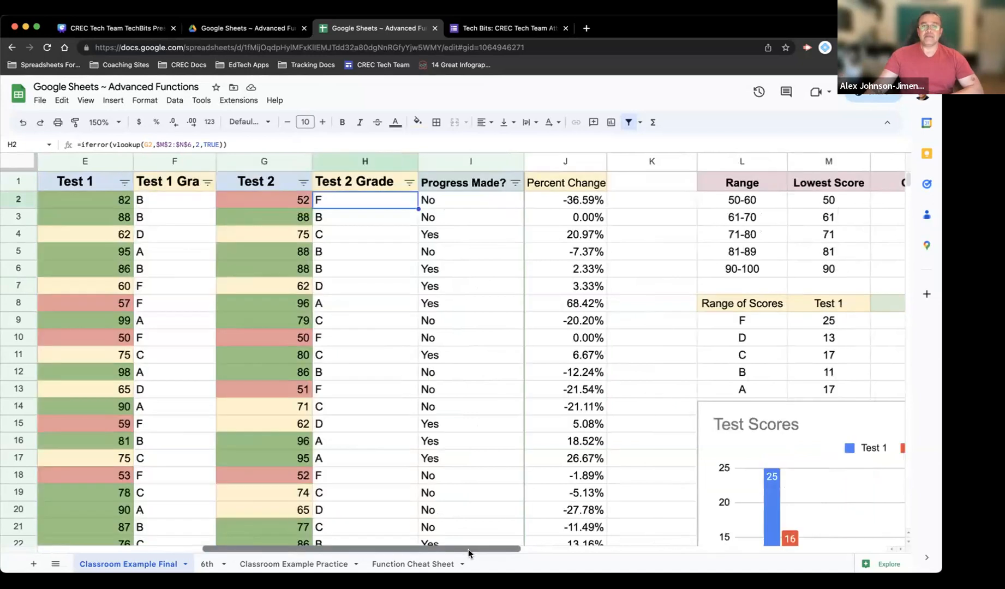
{"action": "double_click", "coordinate": [352, 198]}
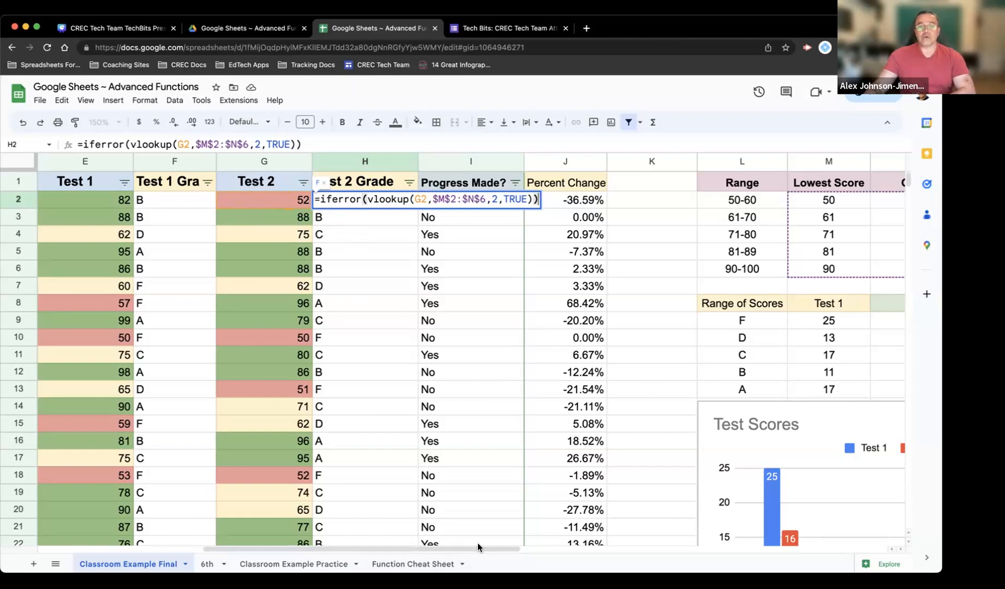
{"action": "left_click_drag", "start_coordinate": [481, 547], "coordinate": [516, 547]}
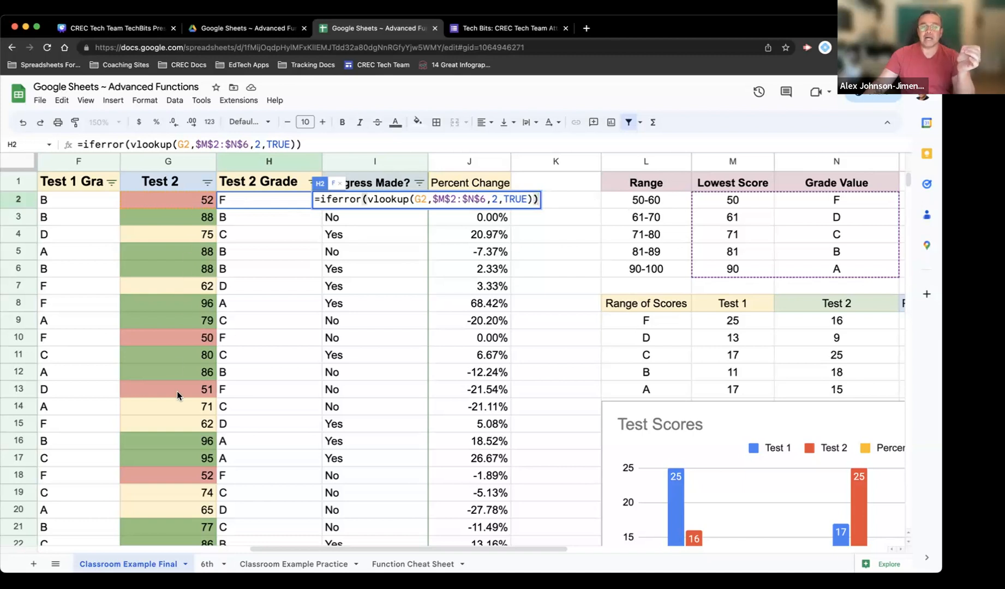
{"action": "double_click", "coordinate": [518, 199]}
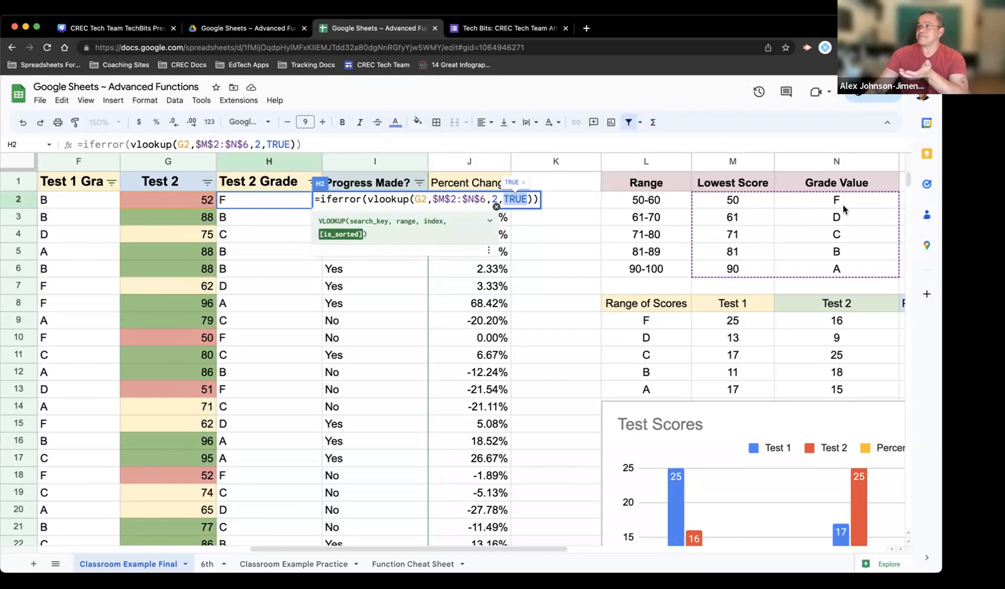
{"action": "left_click", "coordinate": [553, 405]}
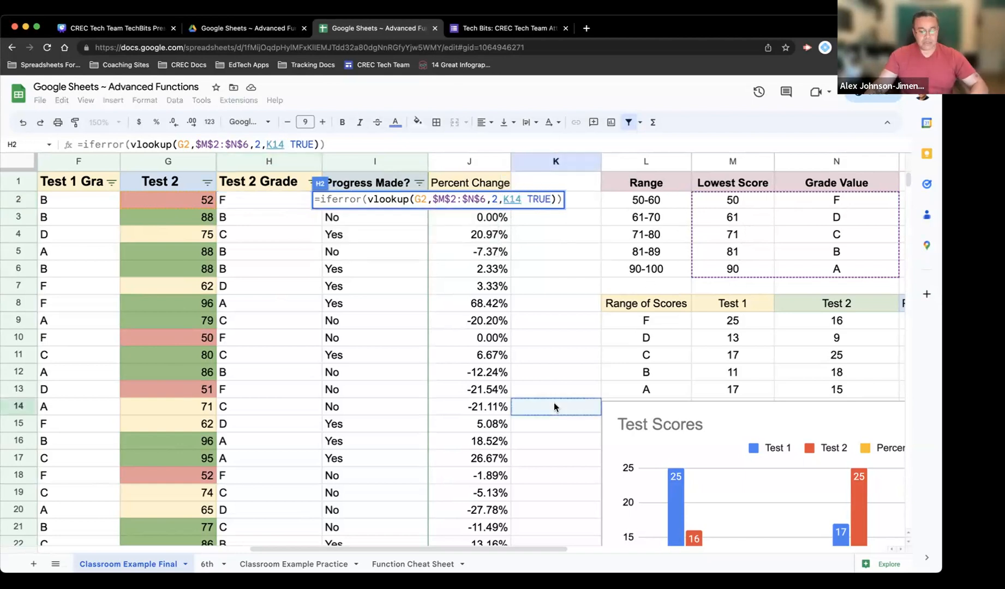
{"action": "key", "text": "BackSpace"}
{"action": "key", "text": "BackSpace"}
{"action": "key", "text": "BackSpace"}
{"action": "key", "text": "Return"}
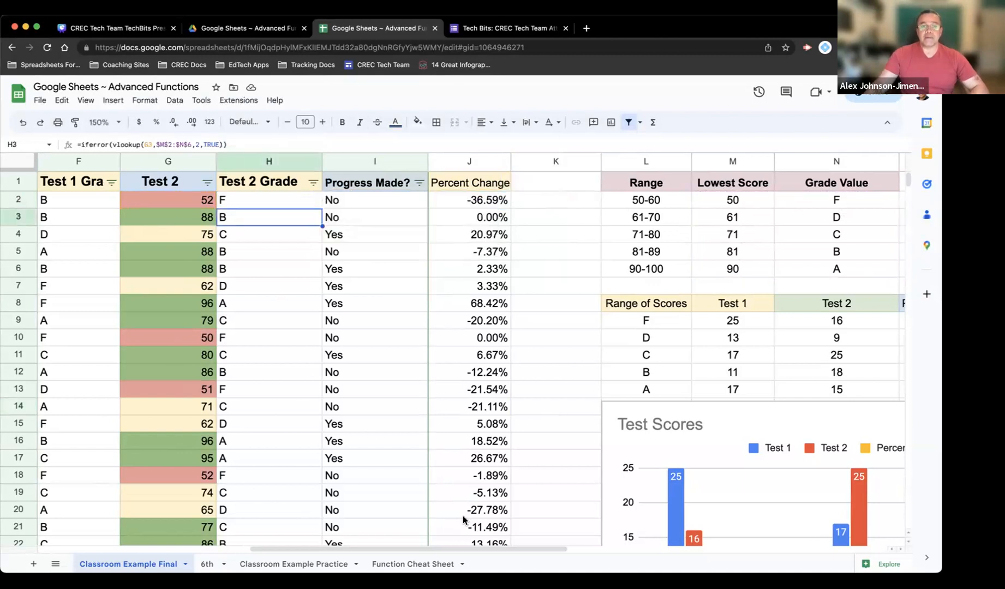
Reload the spreadsheet page, select the first Family Email cell C2, and set the sheet zoom to 150%
{"action": "left_click_drag", "start_coordinate": [457, 547], "coordinate": [293, 555]}
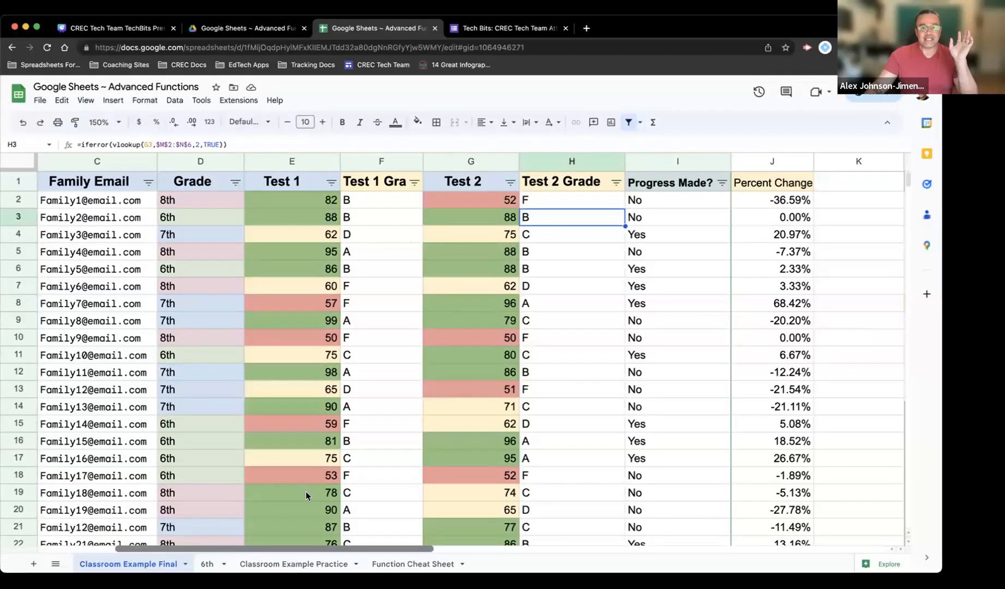
{"action": "left_click", "coordinate": [49, 48]}
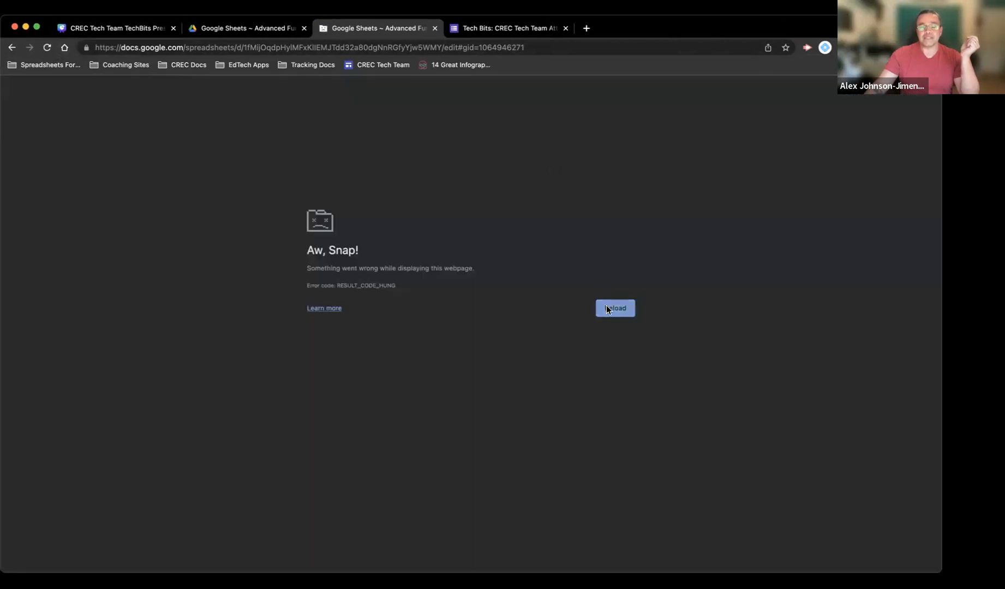
{"action": "left_click", "coordinate": [606, 304]}
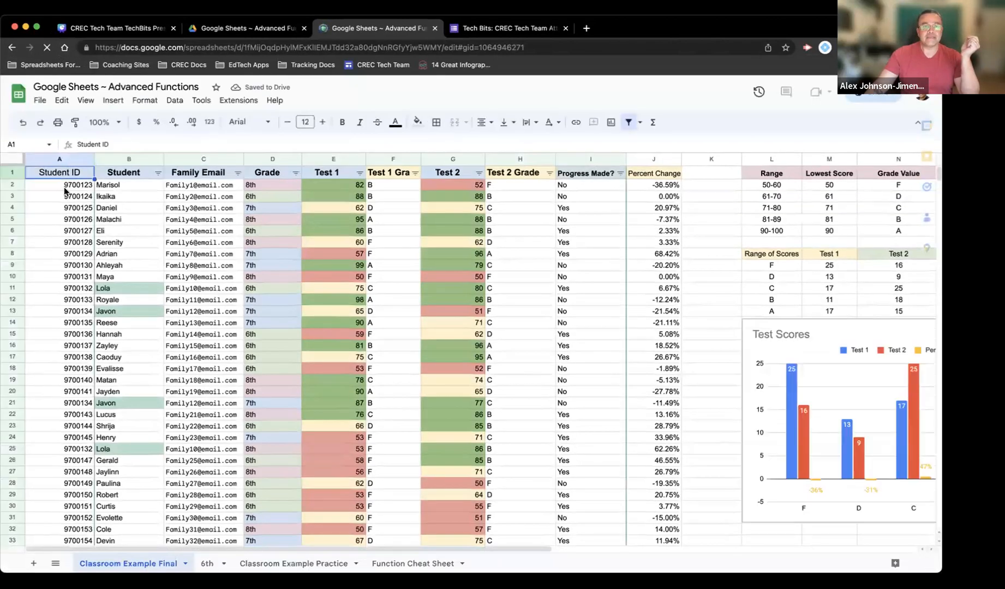
{"action": "left_click", "coordinate": [186, 185]}
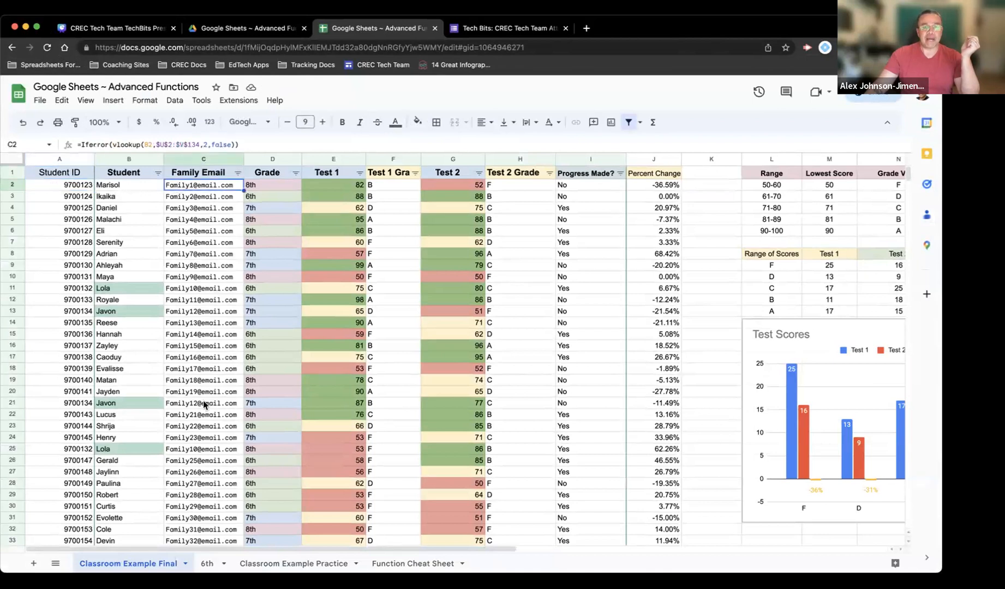
{"action": "left_click", "coordinate": [115, 122]}
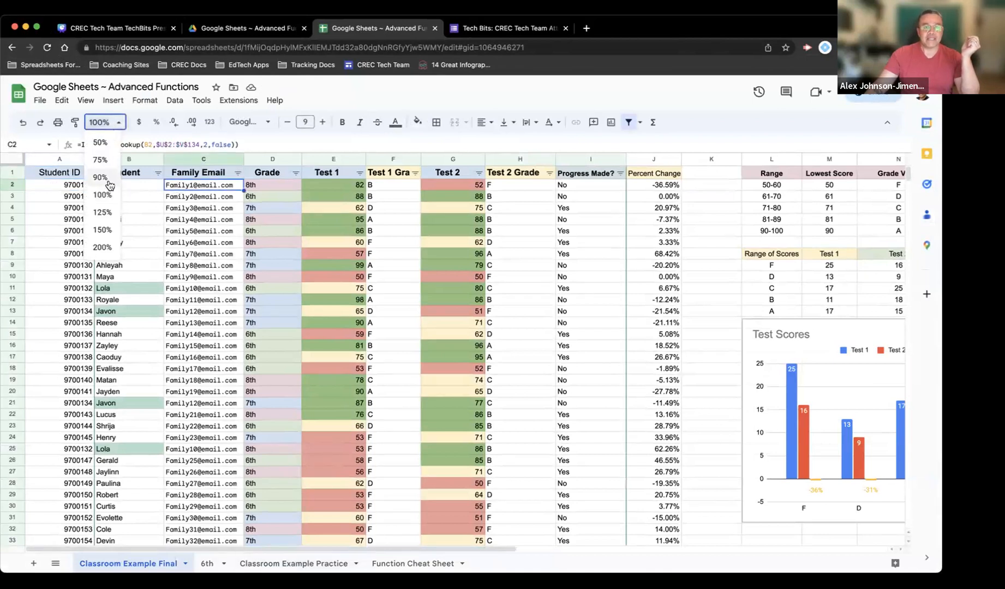
{"action": "left_click", "coordinate": [104, 233]}
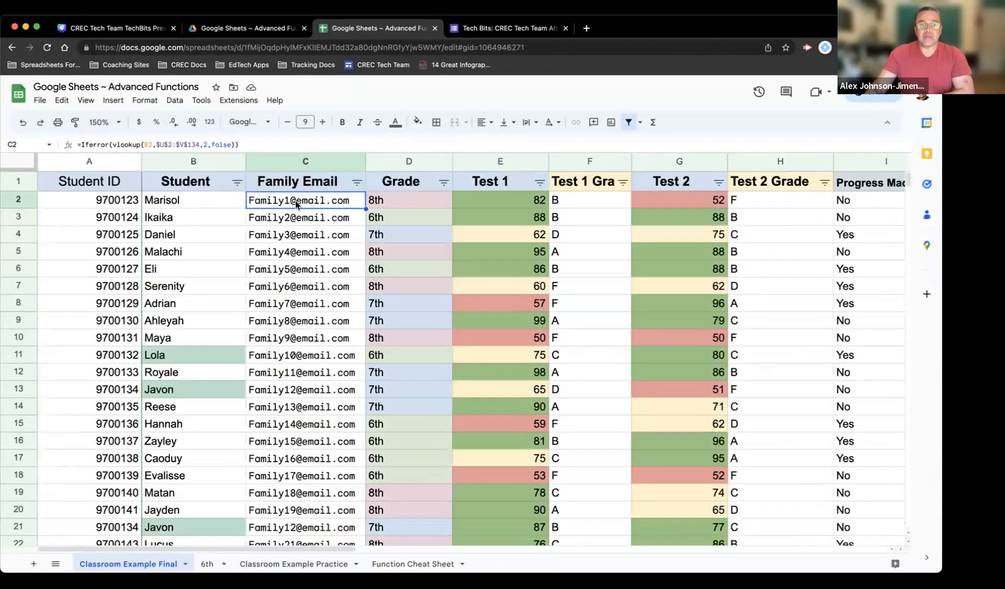
Review the Student ID, Student Name and Family Email Address lookup table in columns T to V
{"action": "mouse_move", "coordinate": [303, 200]}
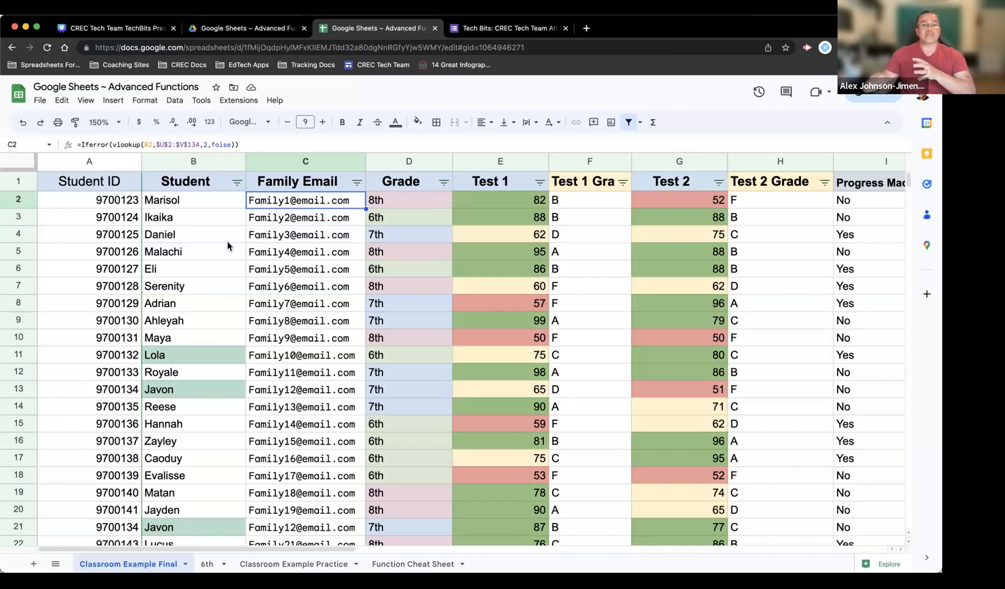
{"action": "left_click_drag", "start_coordinate": [334, 549], "coordinate": [734, 558]}
{"action": "scroll", "coordinate": [732, 556], "scroll_direction": "right", "scroll_amount": 10}
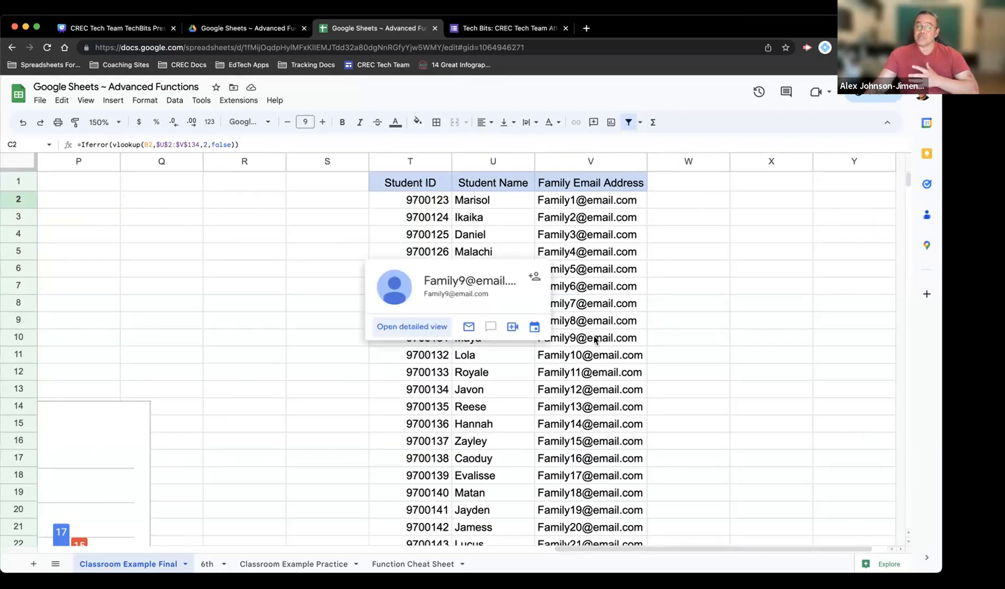
{"action": "left_click_drag", "start_coordinate": [424, 166], "coordinate": [595, 165]}
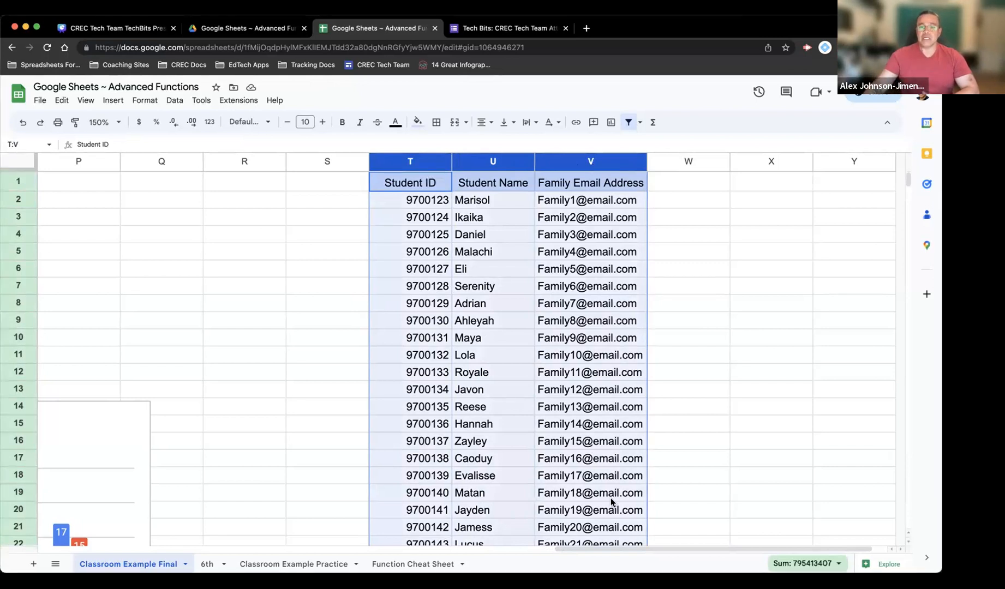
{"action": "left_click", "coordinate": [558, 429]}
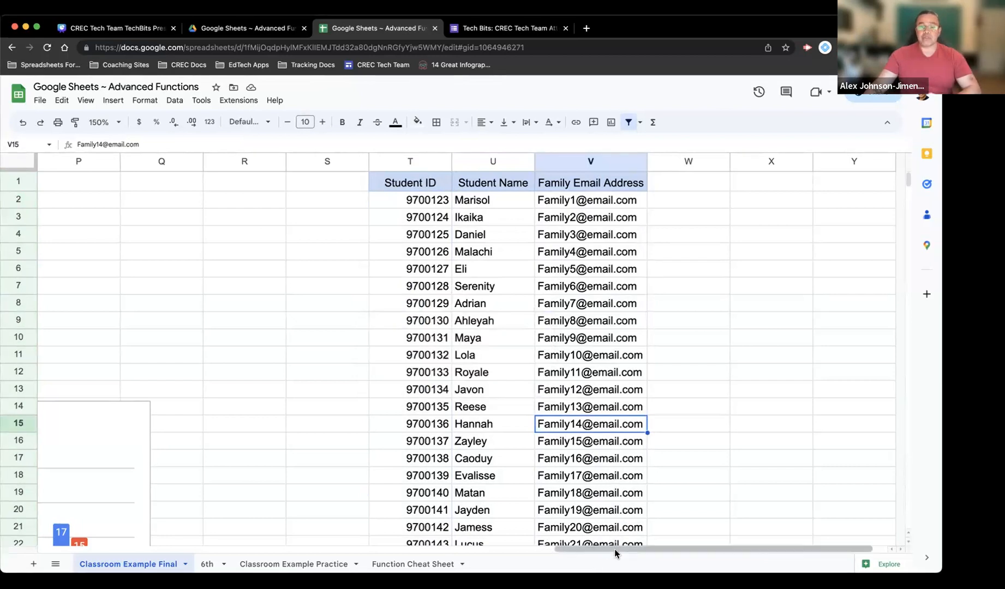
{"action": "left_click_drag", "start_coordinate": [618, 545], "coordinate": [3, 535]}
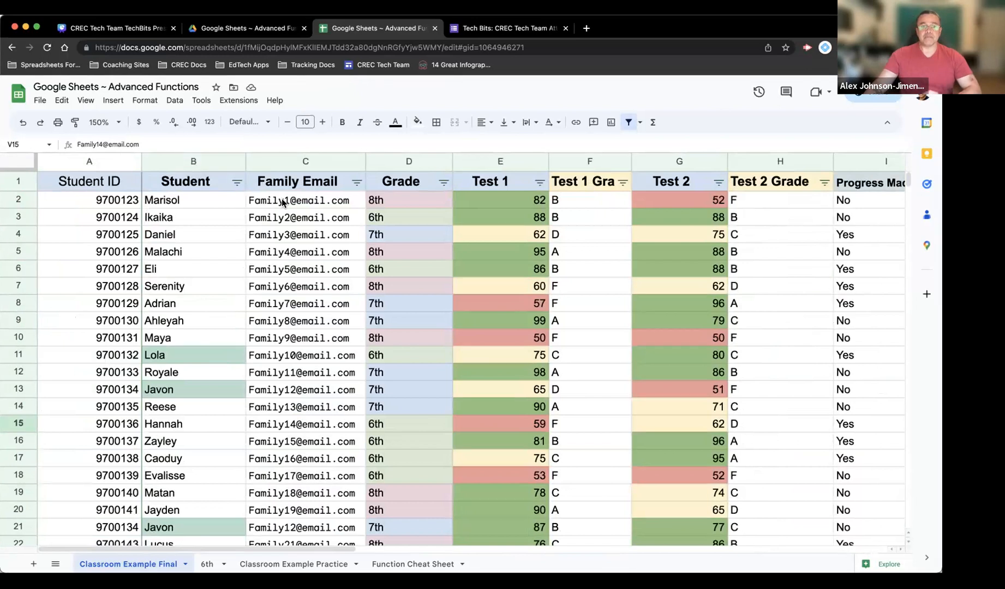
Examine the Family Email VLOOKUP formula in cell C2 against its lookup range U2:V134, leaving it unedited
{"action": "mouse_move", "coordinate": [206, 205]}
{"action": "left_click", "coordinate": [313, 202]}
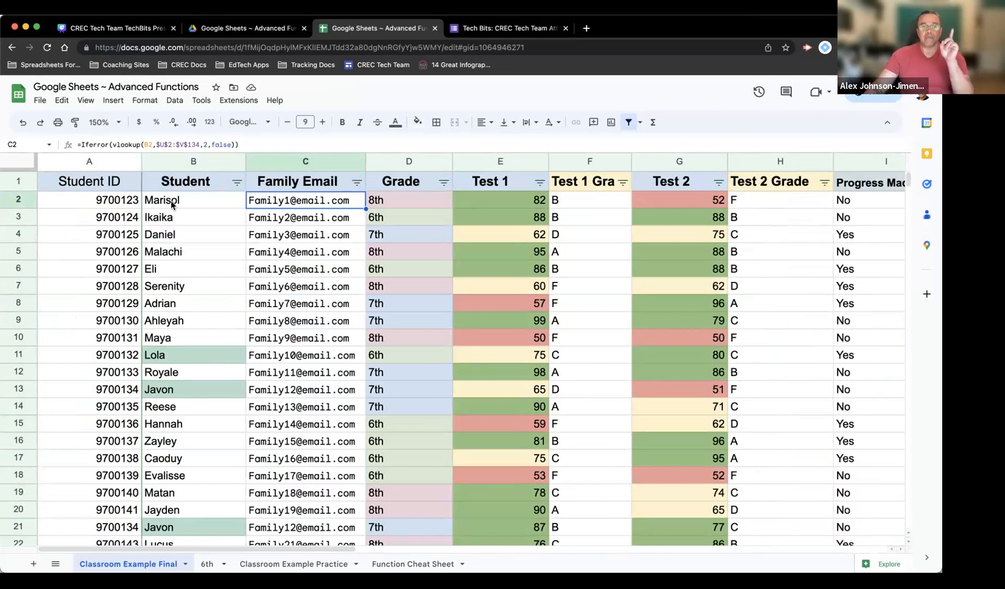
{"action": "key", "text": "Return"}
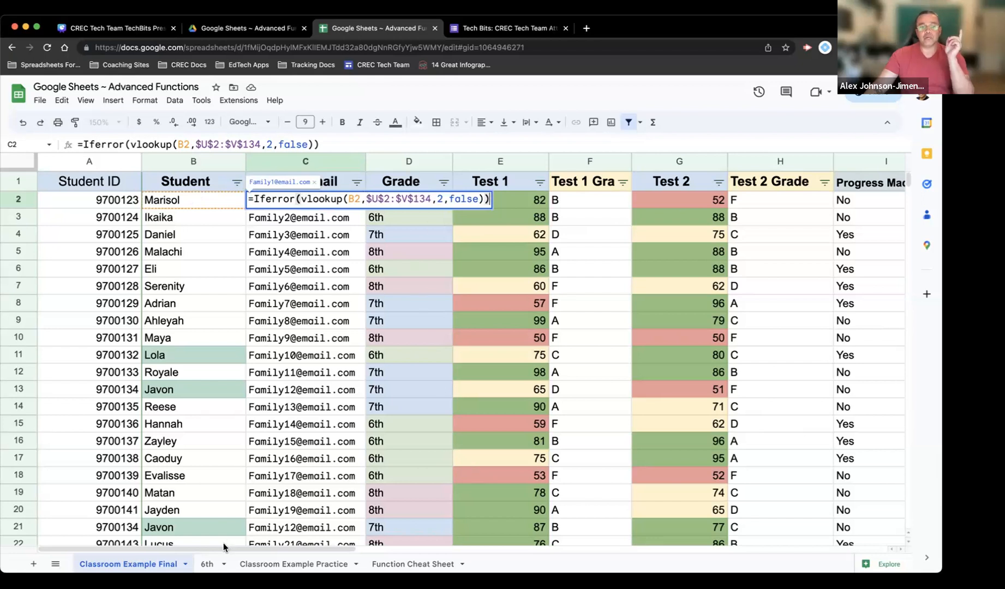
{"action": "left_click_drag", "start_coordinate": [229, 547], "coordinate": [722, 578]}
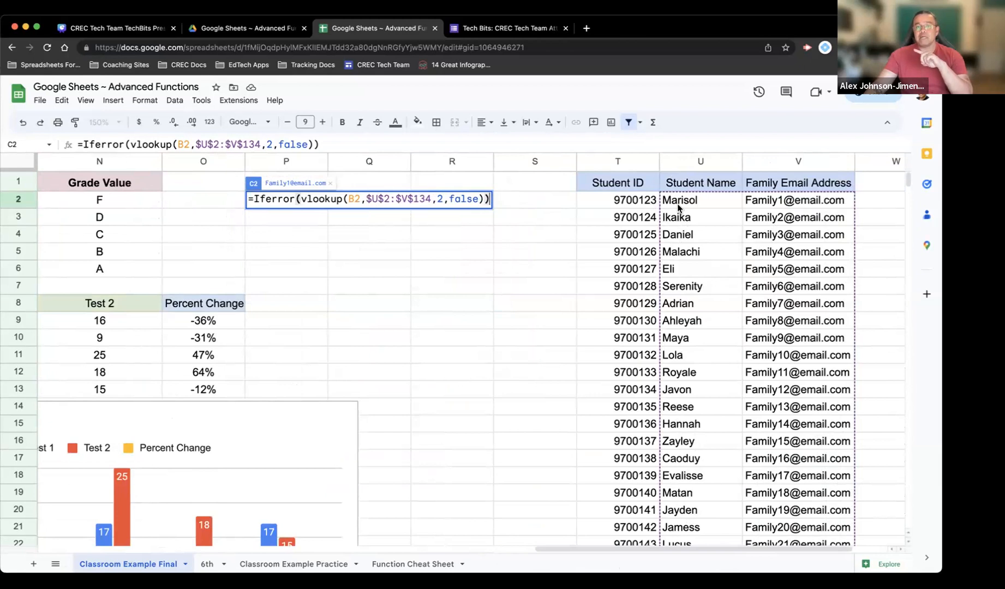
{"action": "mouse_move", "coordinate": [785, 210]}
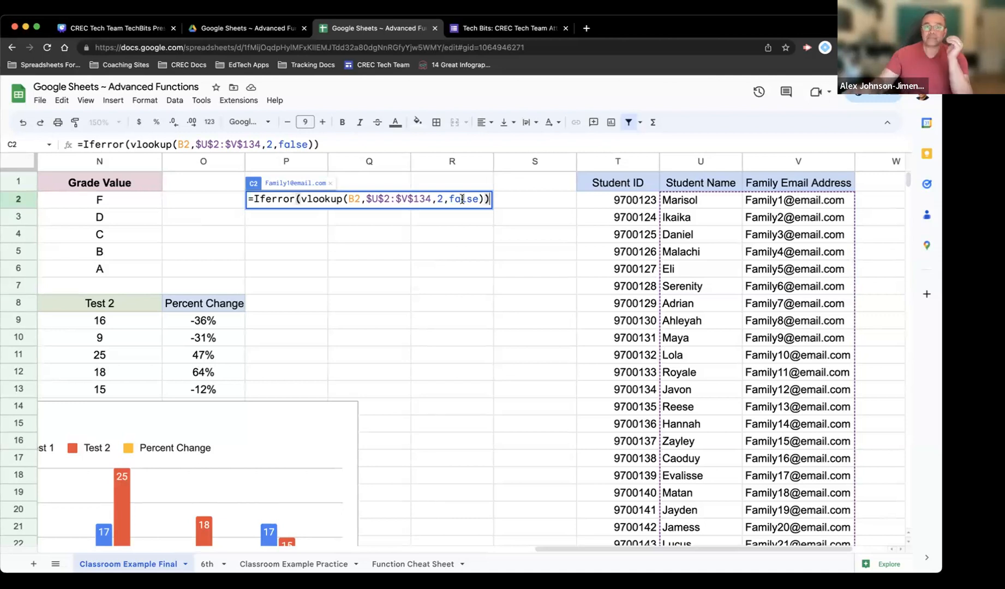
{"action": "key", "text": "Return"}
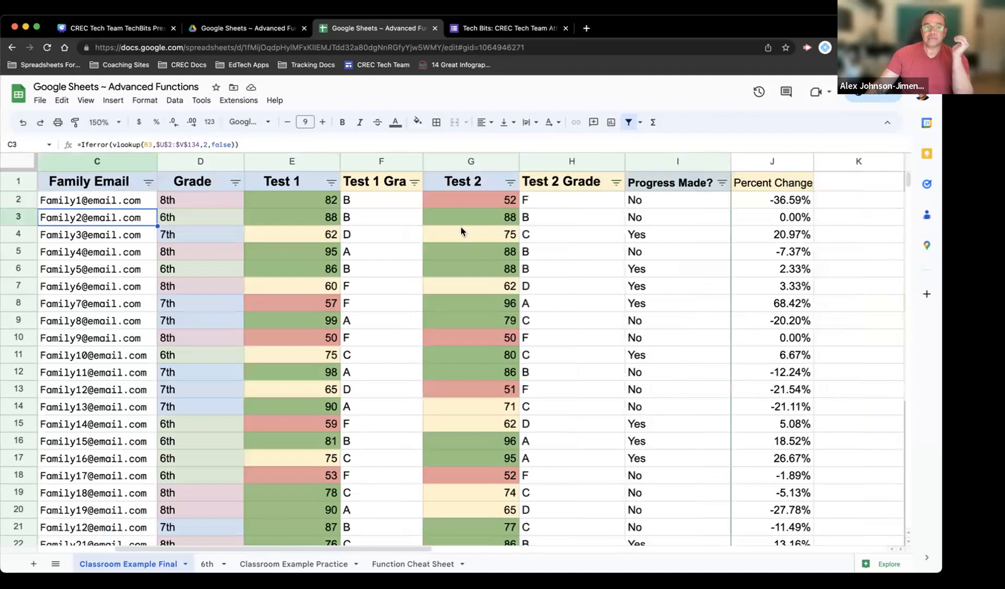
Compare the match argument of the Test 1 Grade formula in F2 with that of the Family Email formula in C2
{"action": "left_click_drag", "start_coordinate": [413, 550], "coordinate": [372, 552]}
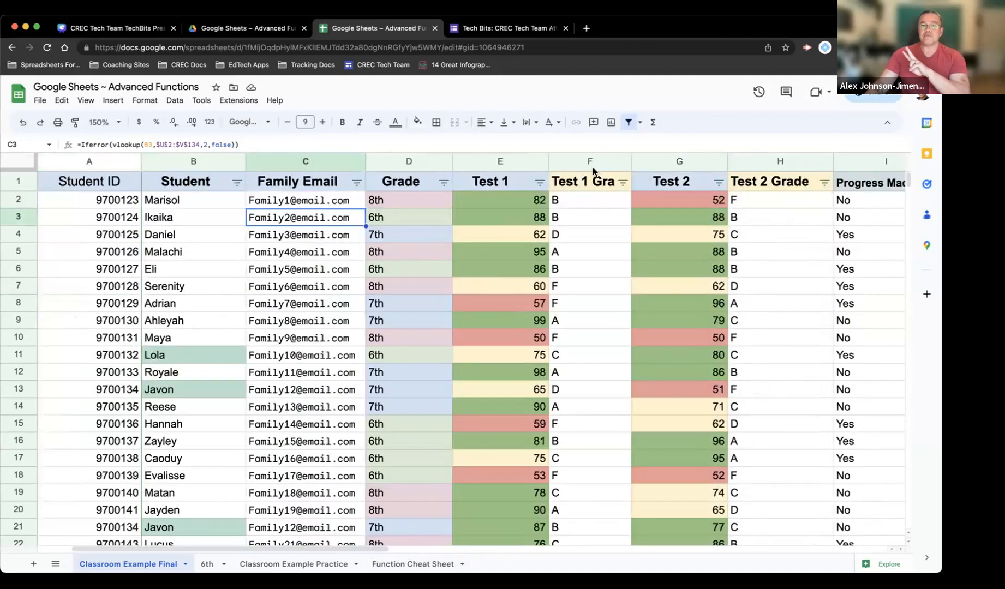
{"action": "left_click", "coordinate": [580, 201]}
{"action": "double_click", "coordinate": [580, 200]}
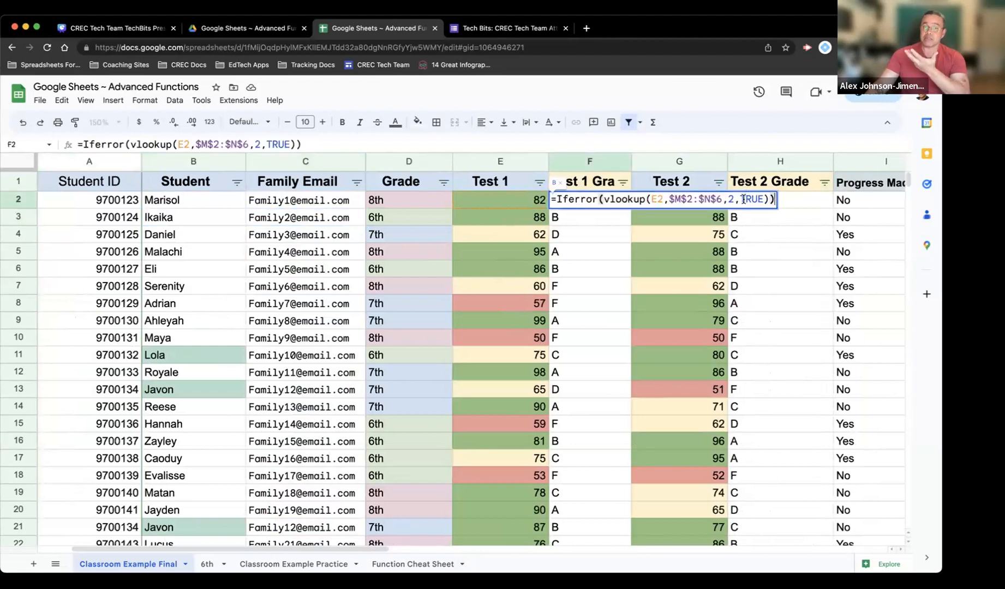
{"action": "key", "text": "Escape"}
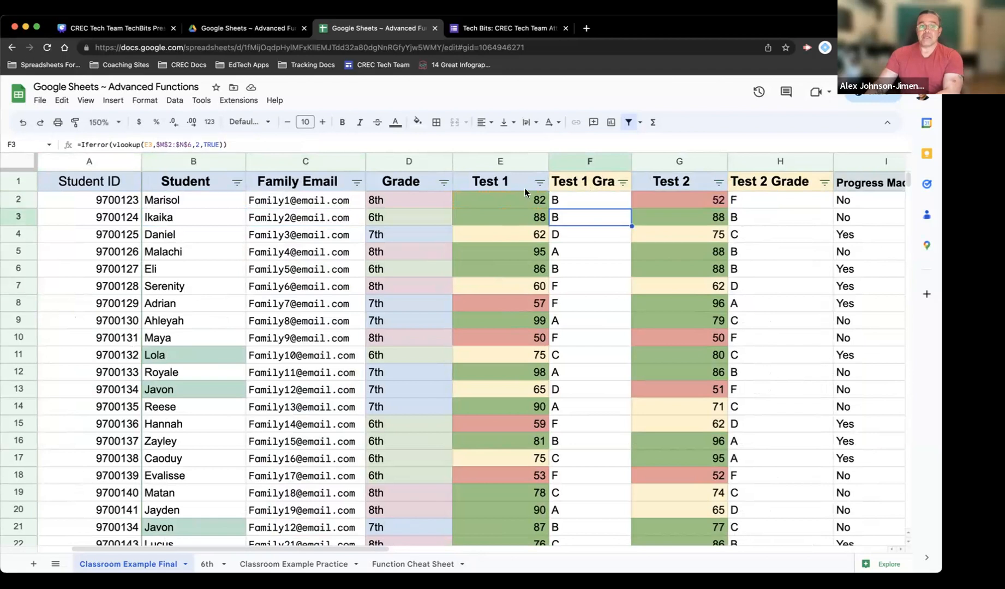
{"action": "left_click", "coordinate": [337, 203]}
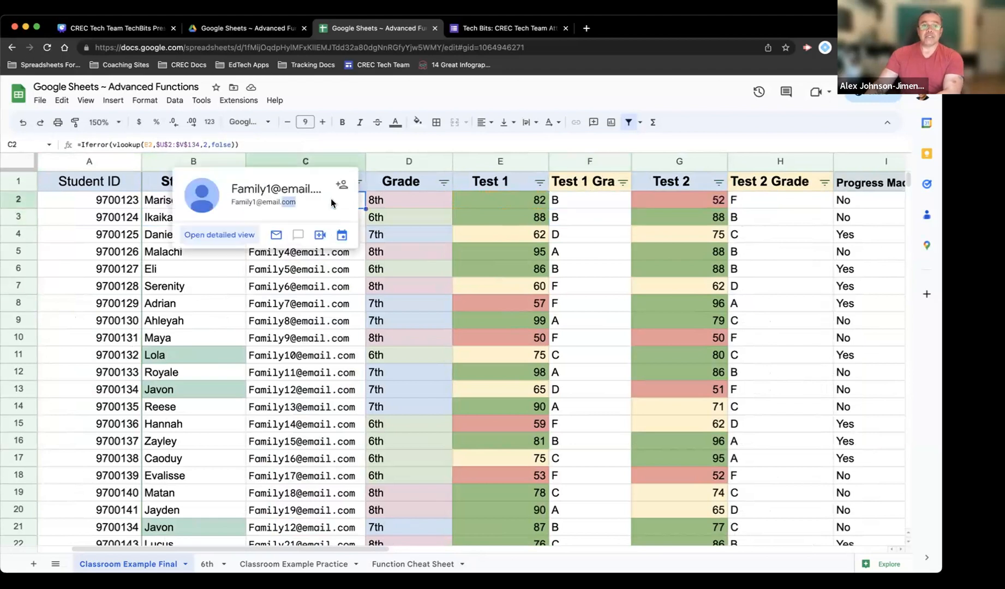
{"action": "double_click", "coordinate": [359, 201]}
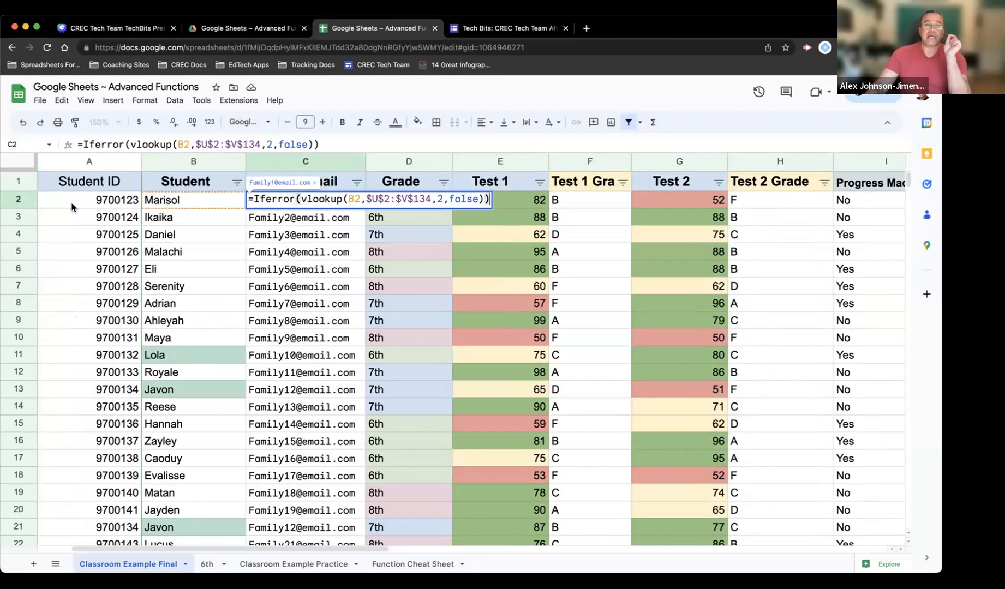
{"action": "key", "text": "Escape"}
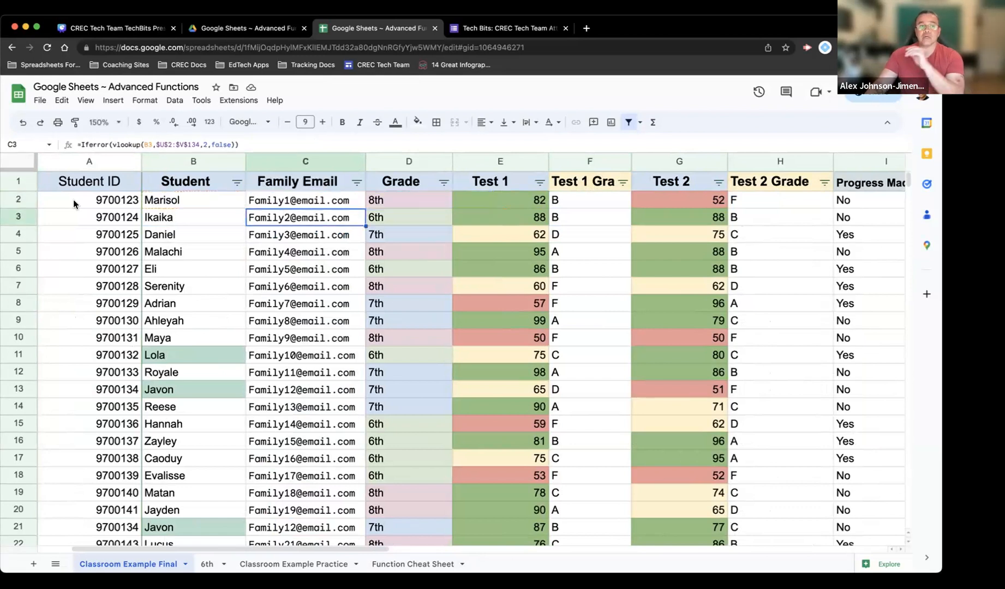
Examine the Student ID XLOOKUP formula in cell A2 and the ID and name columns T and U it references
{"action": "left_click", "coordinate": [79, 203]}
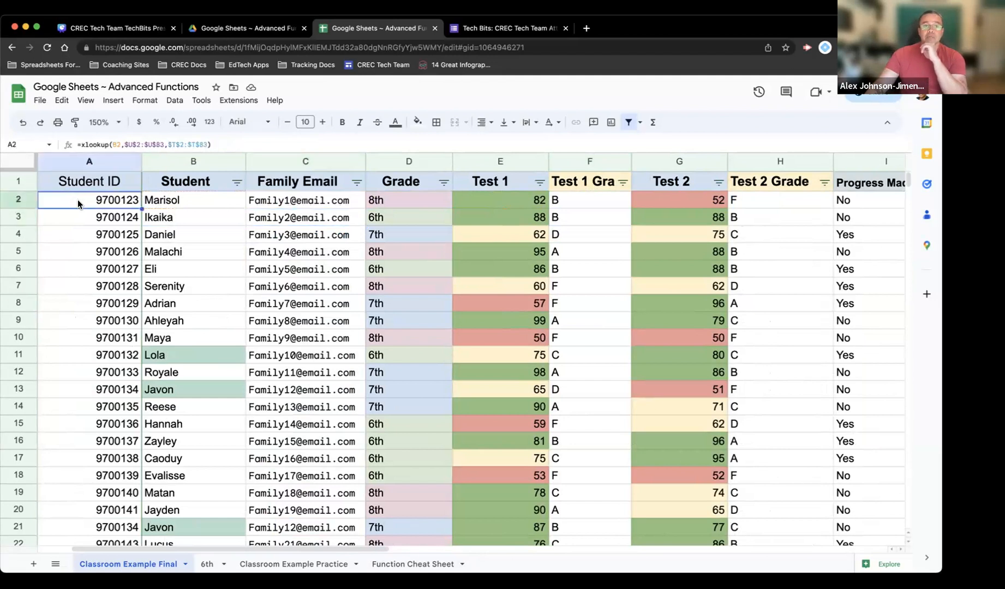
{"action": "double_click", "coordinate": [78, 202]}
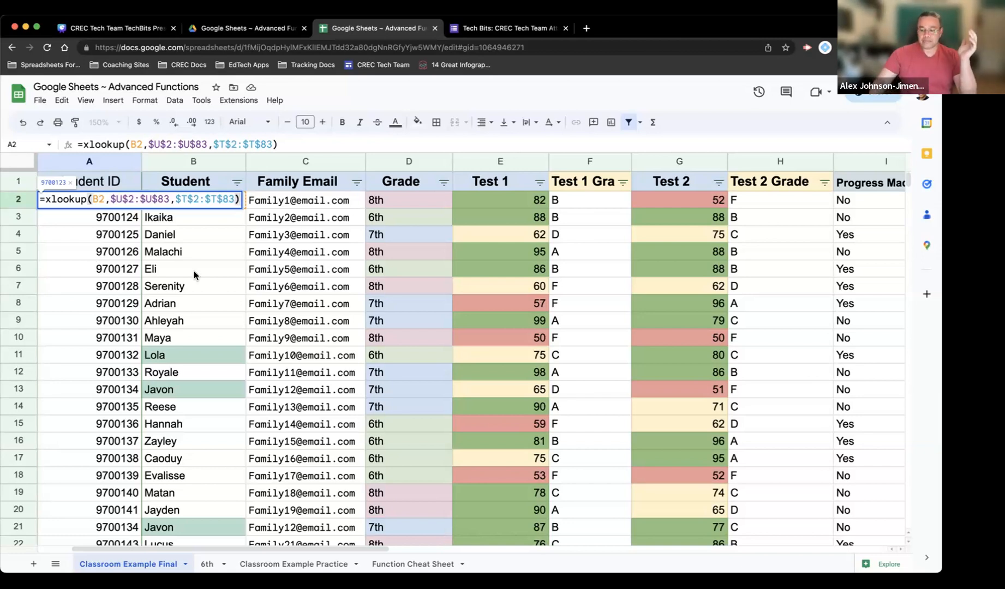
{"action": "key", "text": "Return"}
{"action": "left_click_drag", "start_coordinate": [361, 548], "coordinate": [861, 549]}
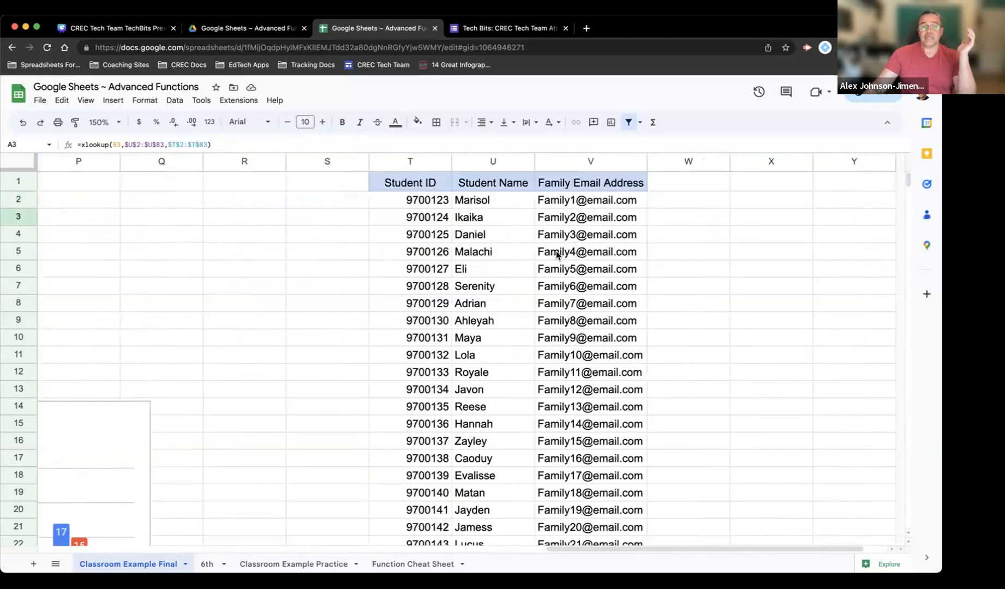
{"action": "left_click", "coordinate": [492, 202]}
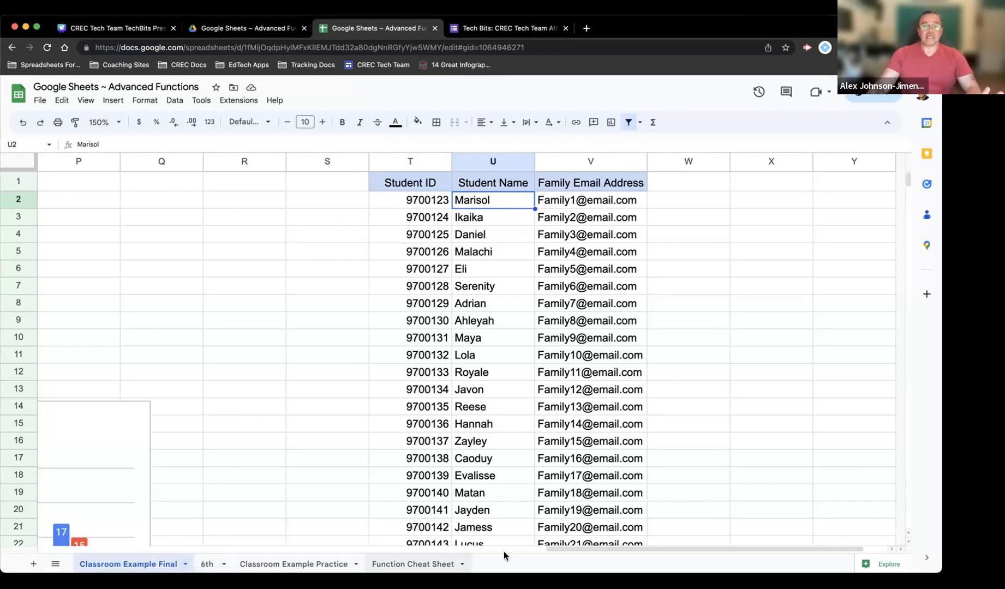
{"action": "left_click_drag", "start_coordinate": [581, 546], "coordinate": [67, 545]}
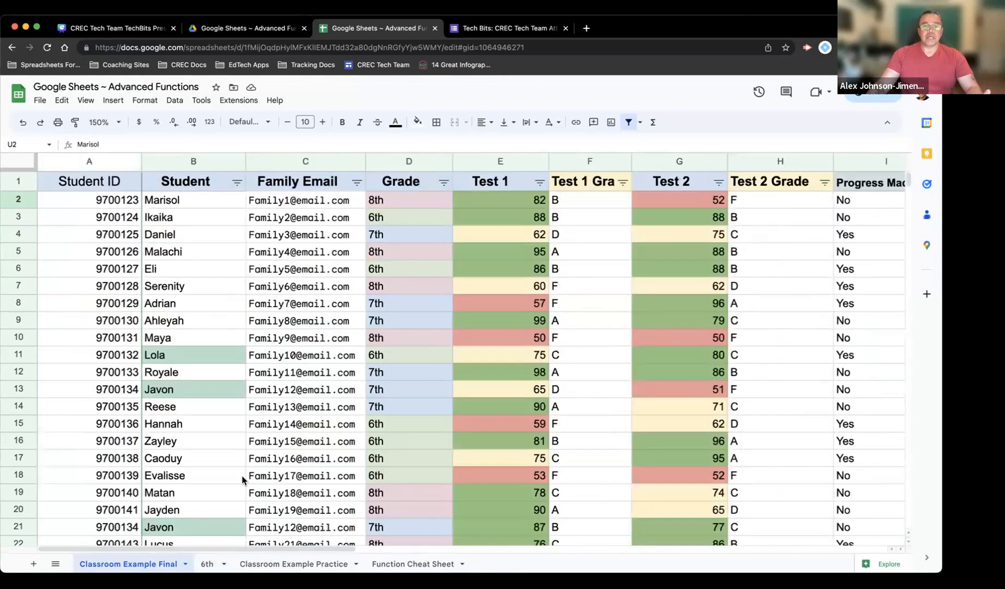
Examine the QUERY formula in cell A2 of the 6th sheet and the row 2 data it fills across
{"action": "left_click", "coordinate": [104, 122]}
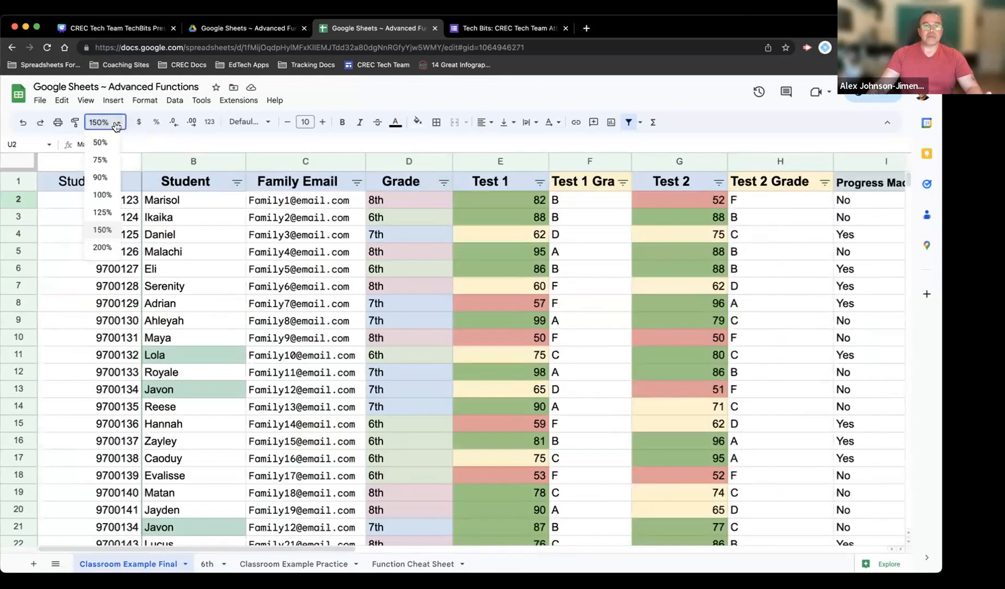
{"action": "left_click", "coordinate": [102, 195]}
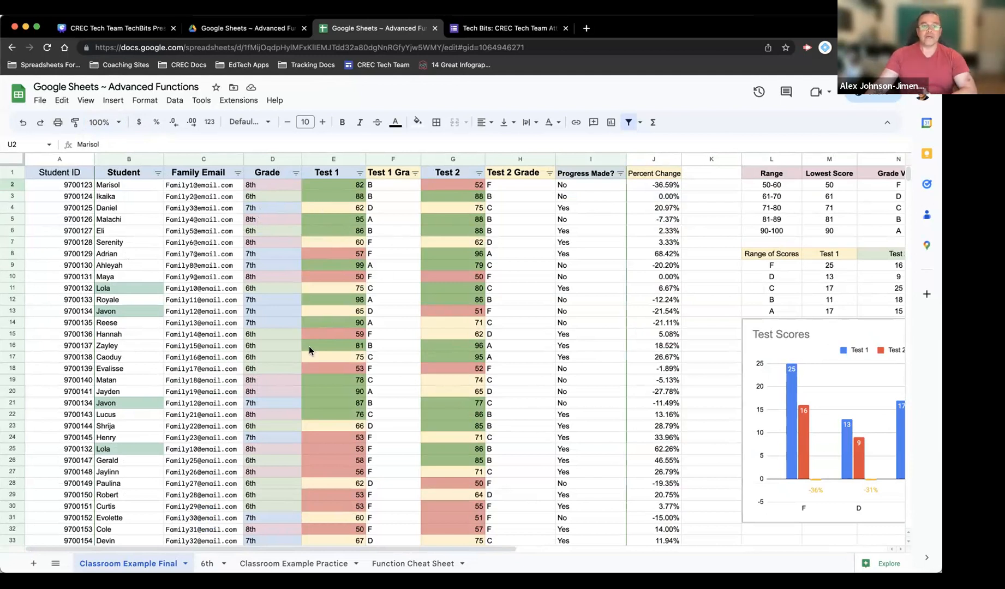
{"action": "mouse_move", "coordinate": [202, 541]}
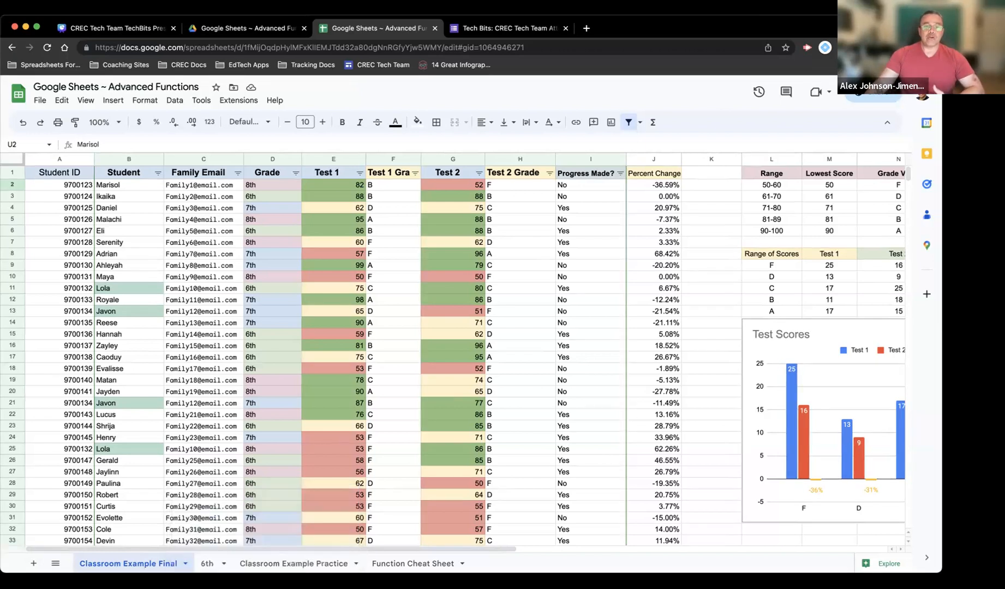
{"action": "left_click", "coordinate": [211, 567]}
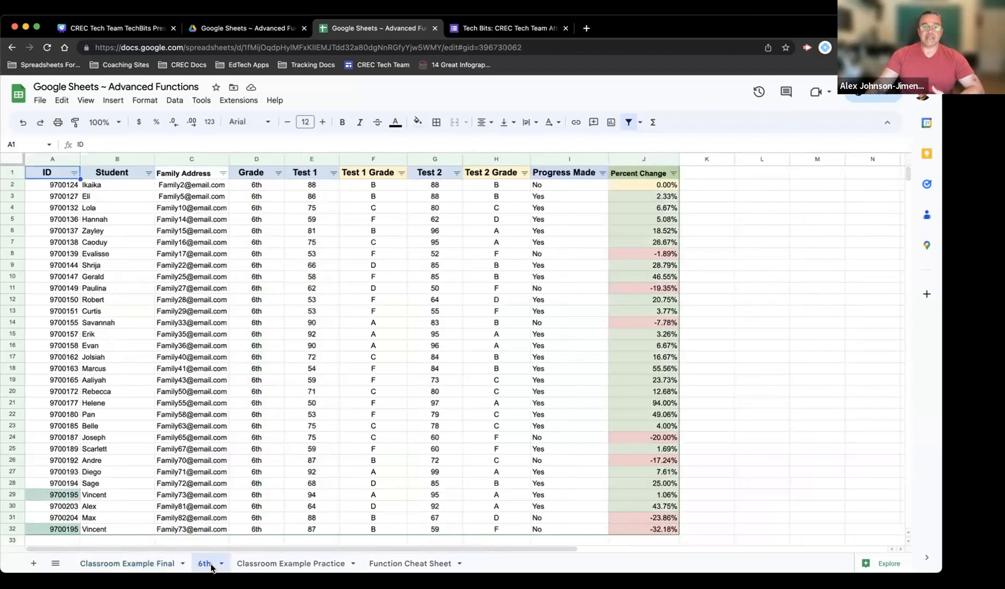
{"action": "left_click", "coordinate": [57, 185]}
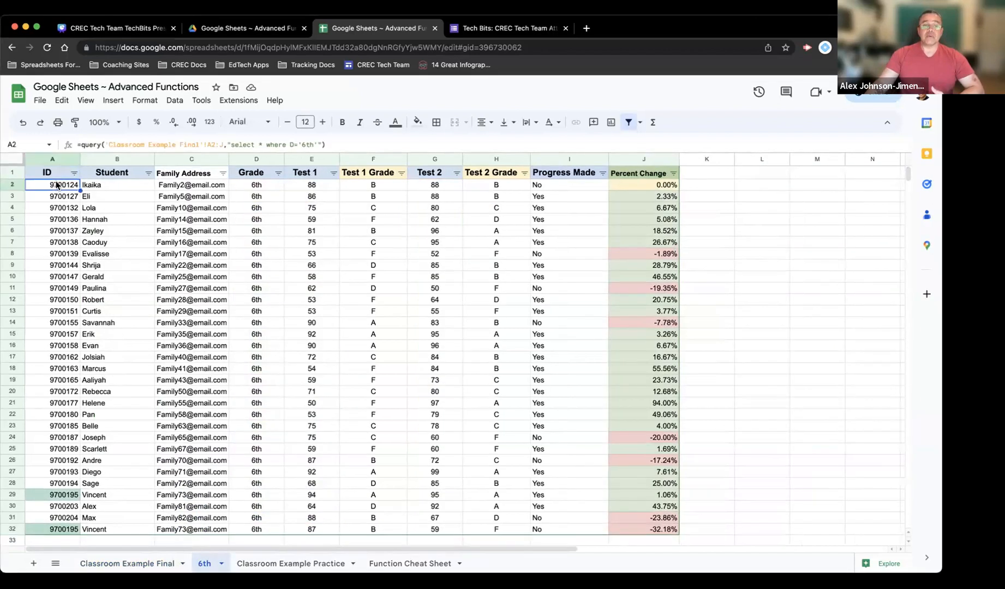
{"action": "left_click", "coordinate": [116, 128]}
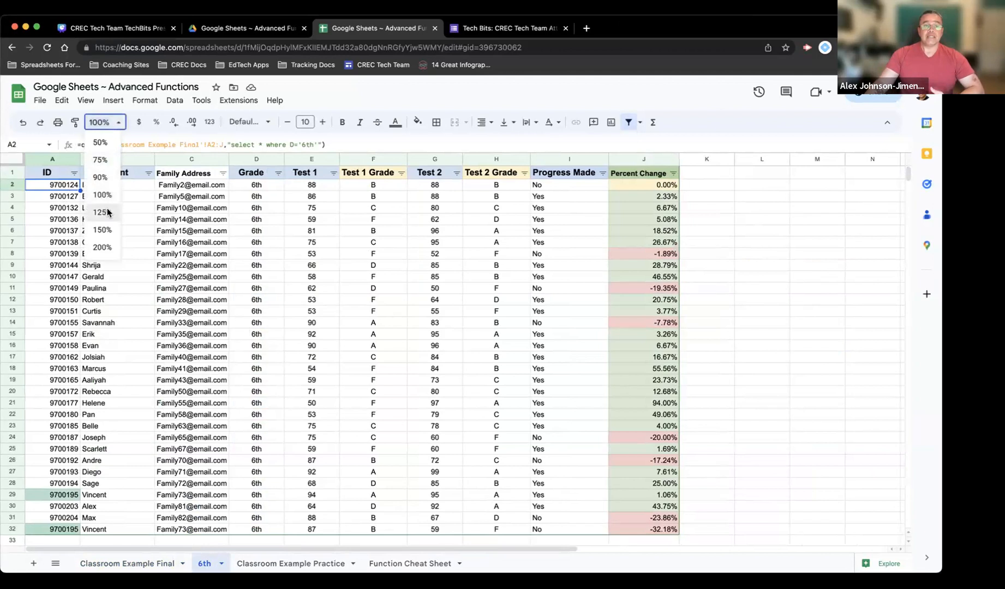
{"action": "left_click", "coordinate": [102, 212]}
{"action": "double_click", "coordinate": [76, 194]}
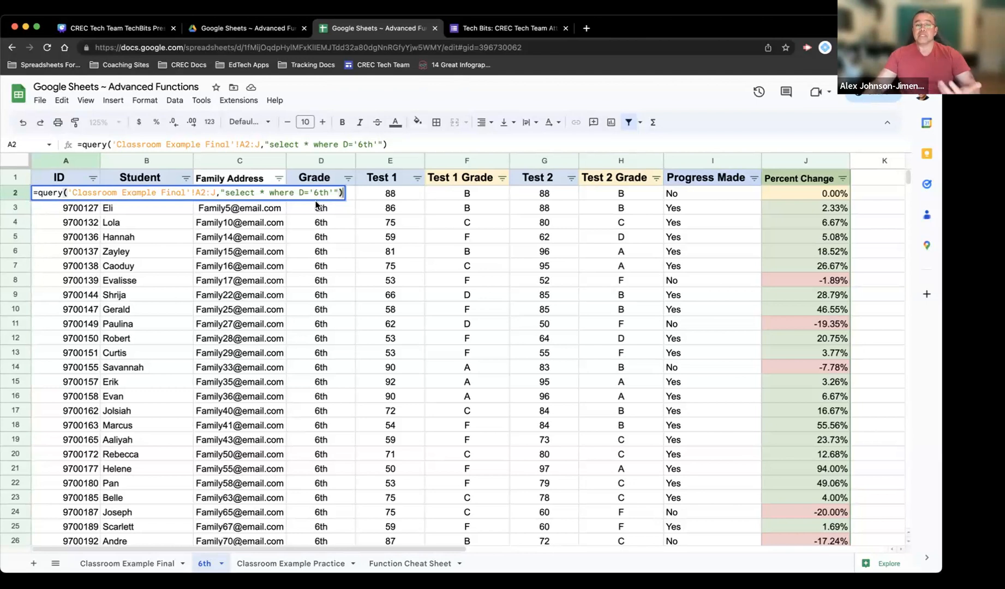
{"action": "key", "text": "Return"}
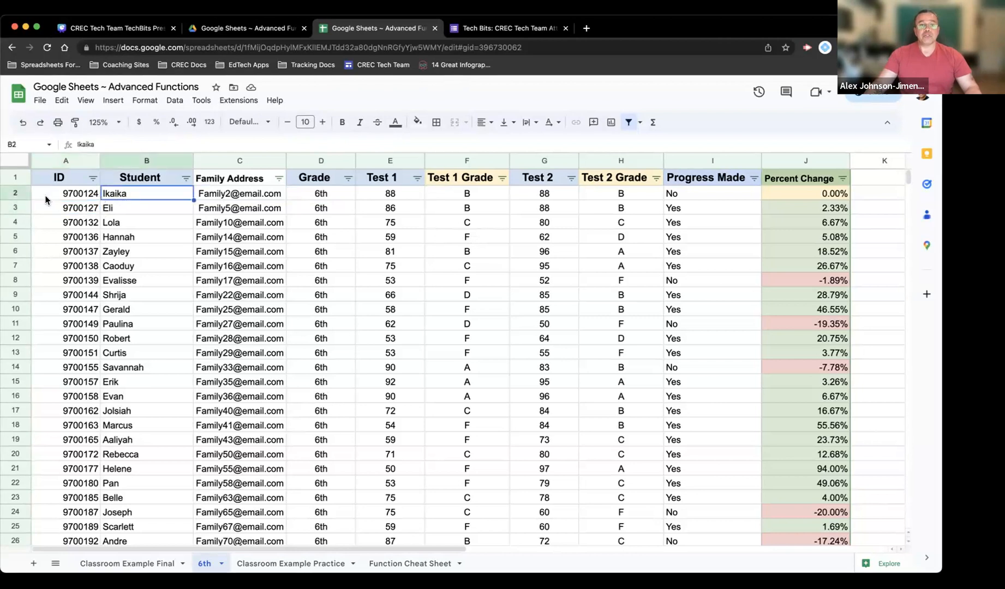
{"action": "left_click", "coordinate": [15, 193]}
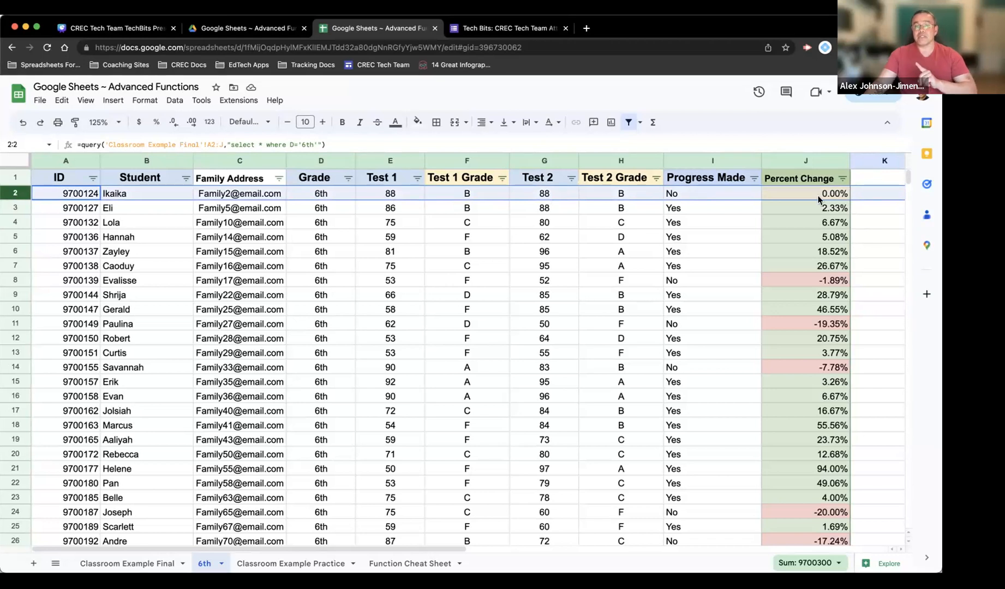
On the Classroom Example Final sheet, set the Test 1 score in cell E3 to 72
{"action": "left_click", "coordinate": [138, 565]}
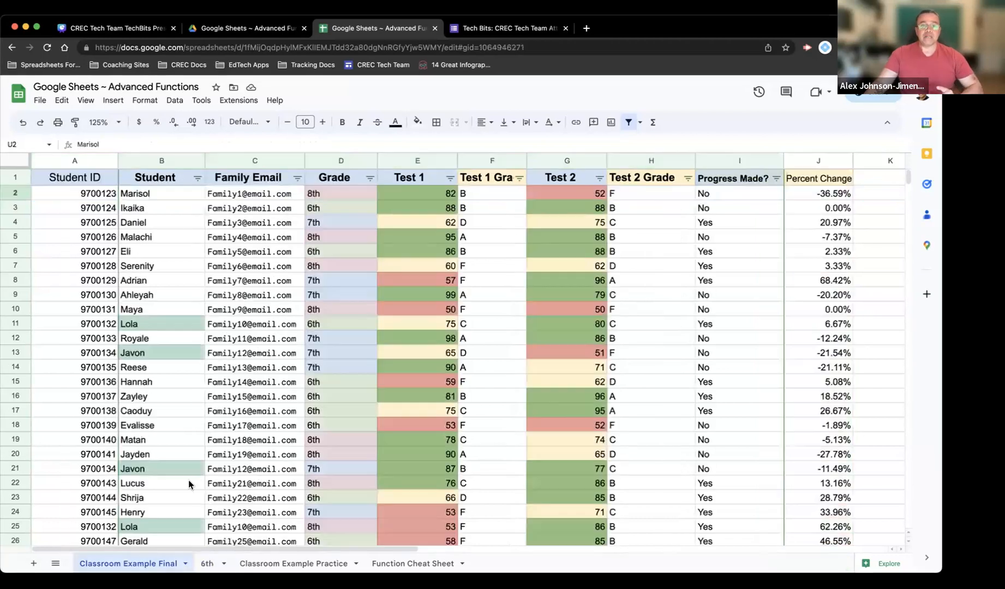
{"action": "left_click", "coordinate": [424, 210]}
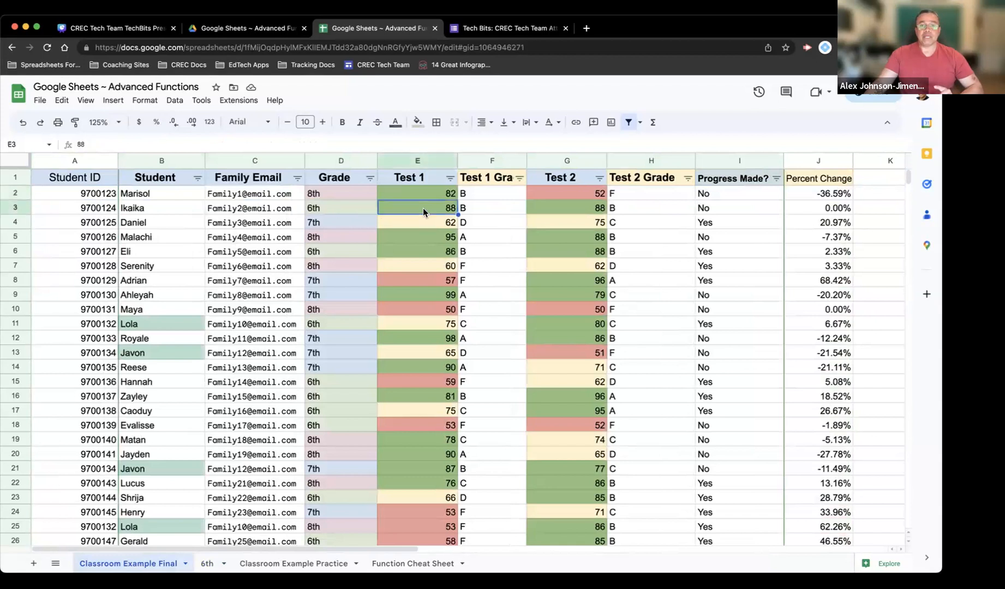
{"action": "type", "text": "72"}
{"action": "key", "text": "Return"}
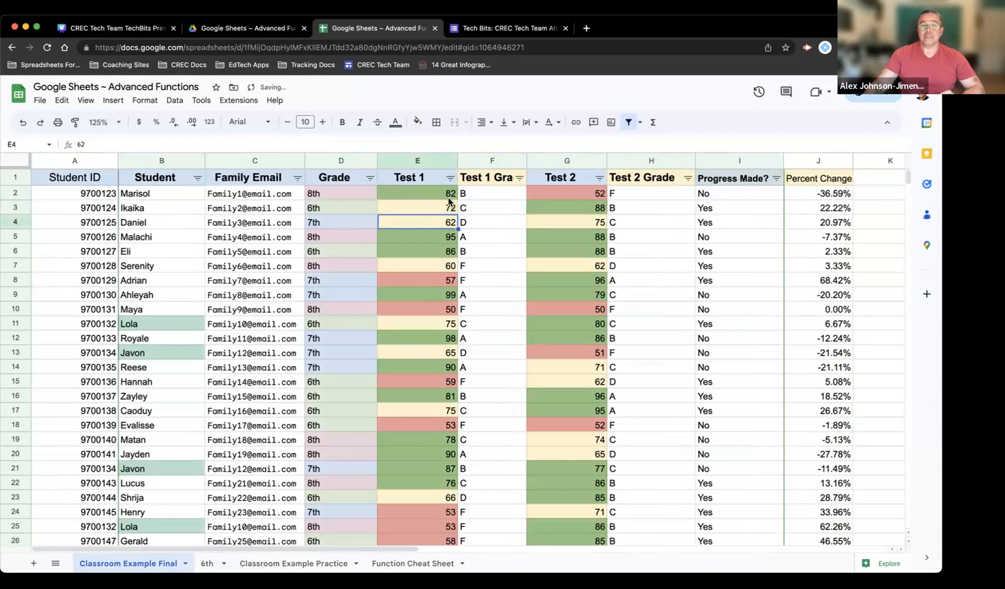
Check row 2 of the 6th sheet against the edited Test 1 score and look at the QUERY formula behind it
{"action": "left_click", "coordinate": [206, 565]}
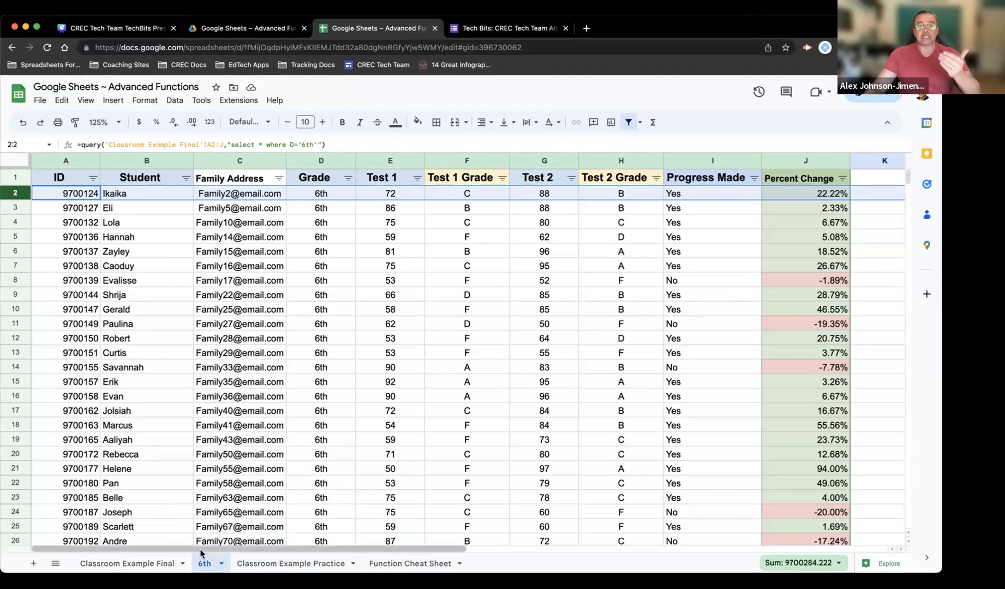
{"action": "double_click", "coordinate": [75, 189]}
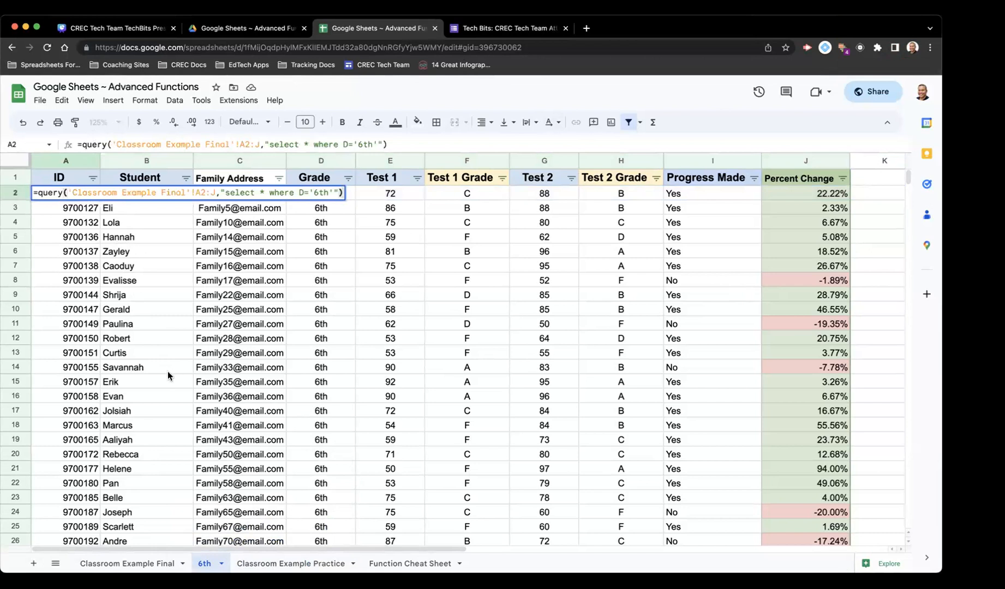
{"action": "key", "text": "Return"}
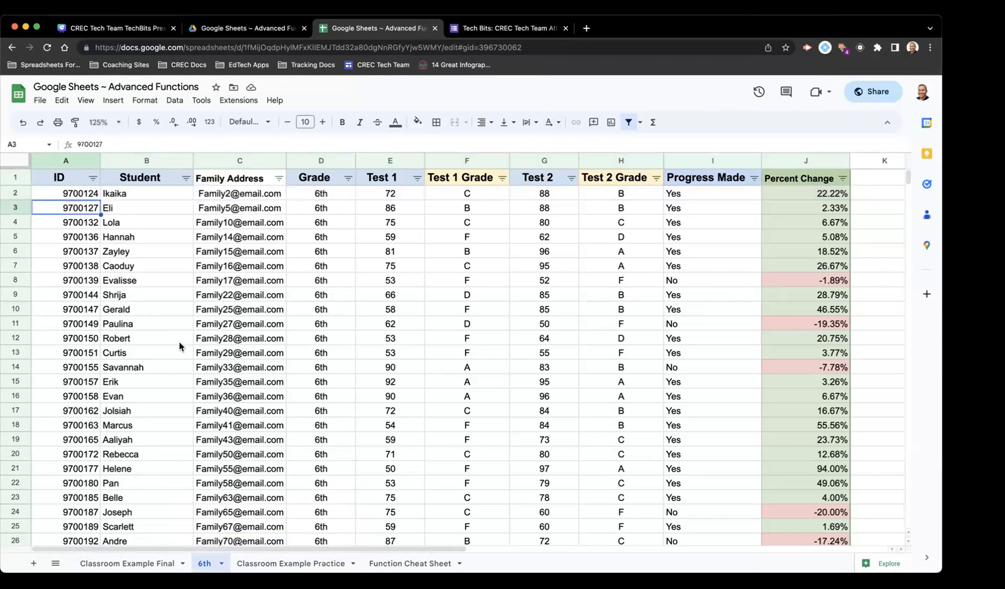
Examine the data range 'Classroom Example Final'!A2:J and the D='6th' condition in the QUERY formula of cell A2
{"action": "left_click", "coordinate": [109, 123]}
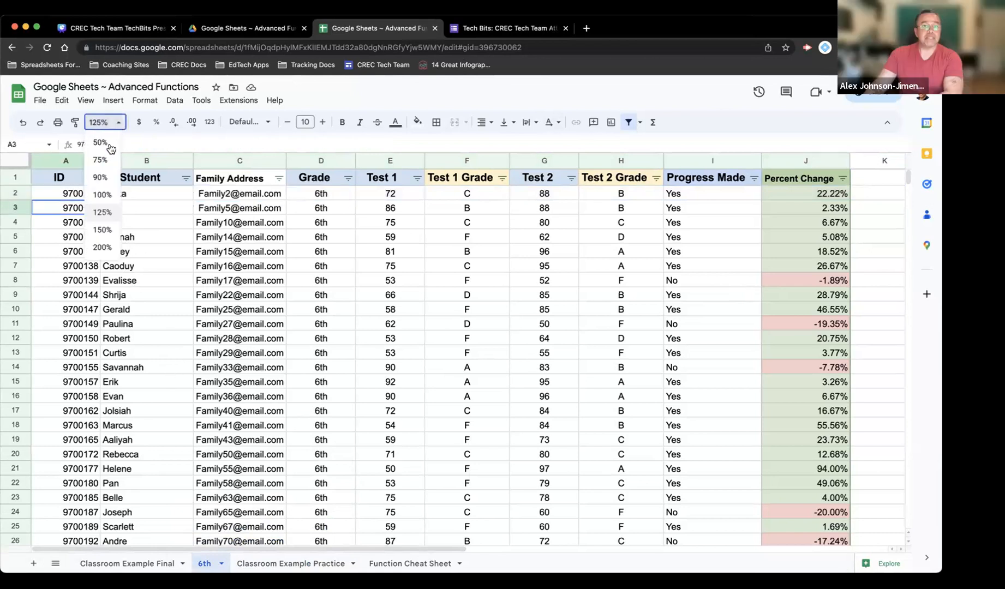
{"action": "left_click", "coordinate": [104, 229]}
{"action": "double_click", "coordinate": [90, 201]}
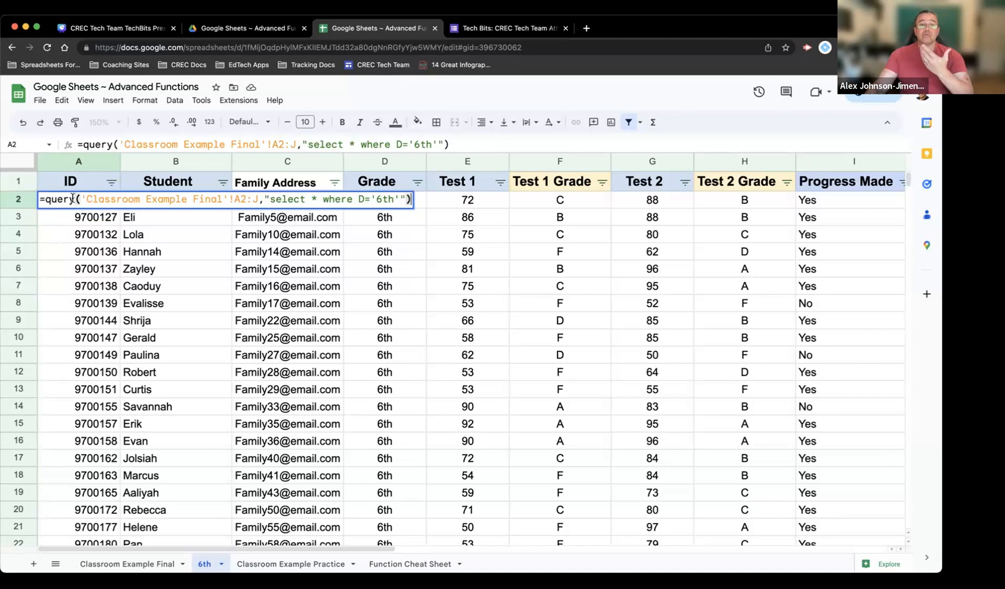
{"action": "left_click_drag", "start_coordinate": [79, 199], "coordinate": [257, 198]}
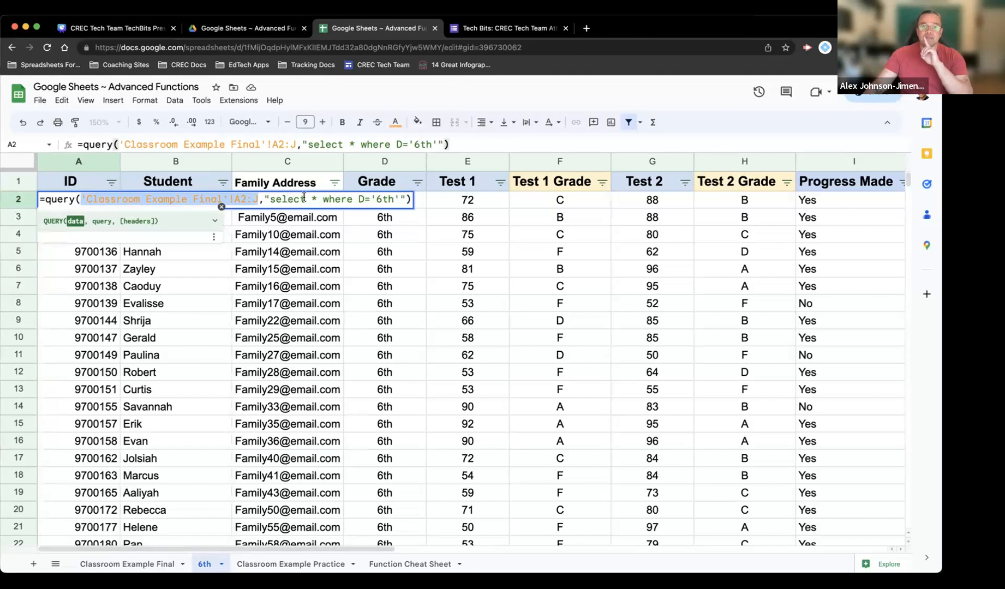
{"action": "left_click", "coordinate": [361, 199]}
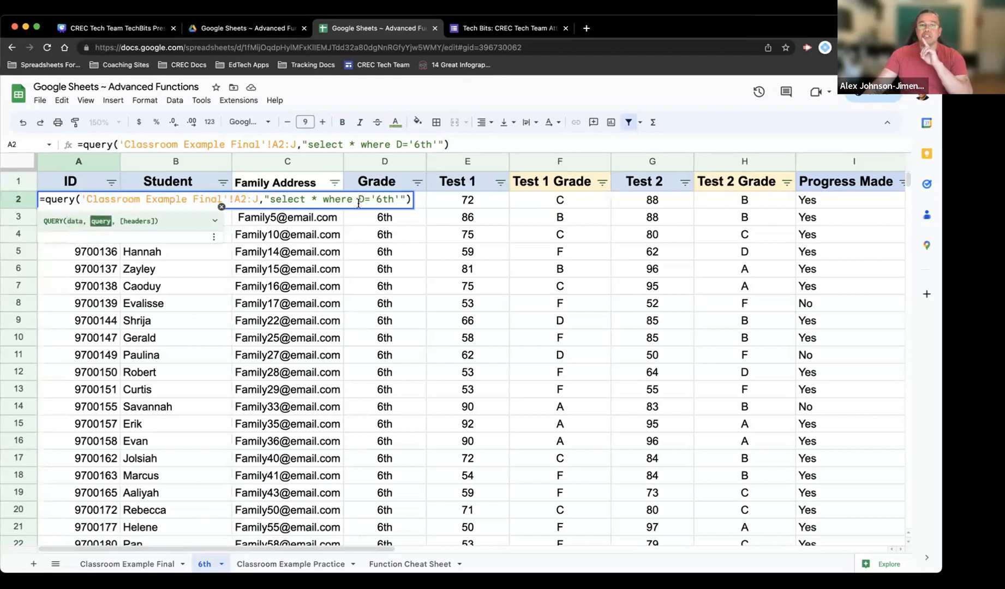
{"action": "double_click", "coordinate": [360, 200]}
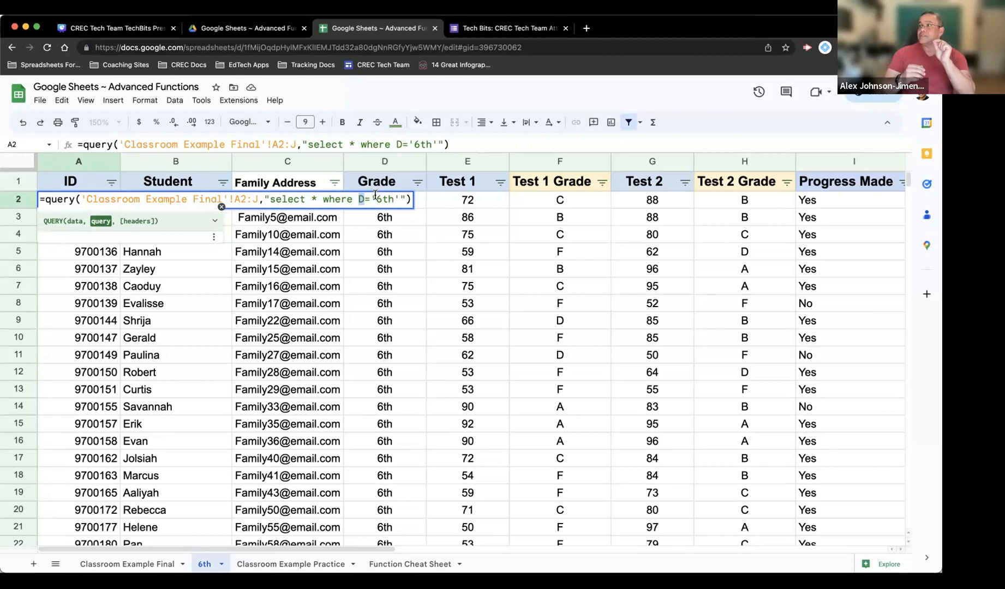
{"action": "key", "text": "Return"}
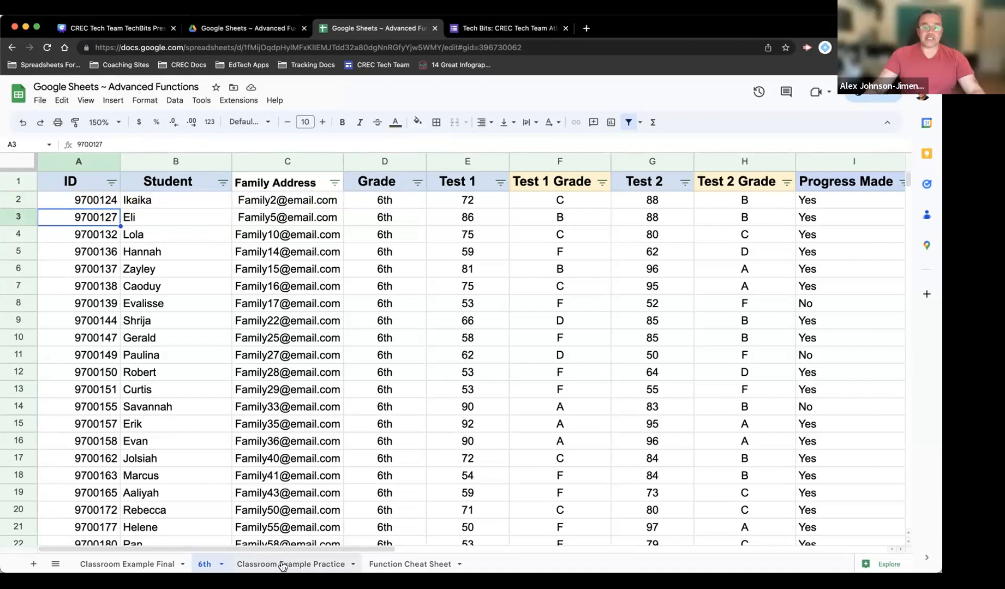
Review the Test 1, Test 2 and empty Percent Change columns on the Classroom Example Practice sheet
{"action": "left_click", "coordinate": [282, 565]}
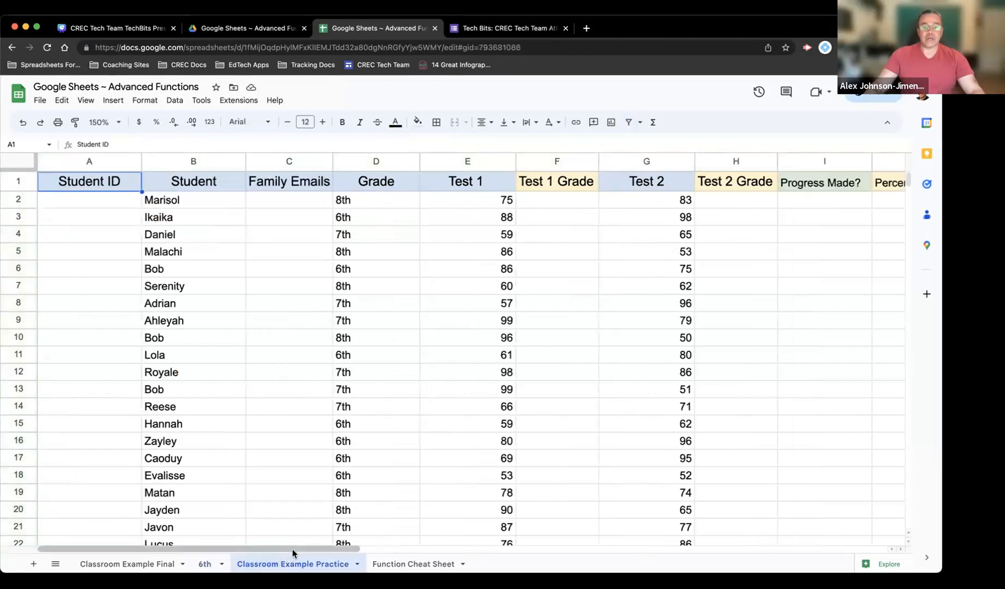
{"action": "left_click_drag", "start_coordinate": [292, 548], "coordinate": [372, 563]}
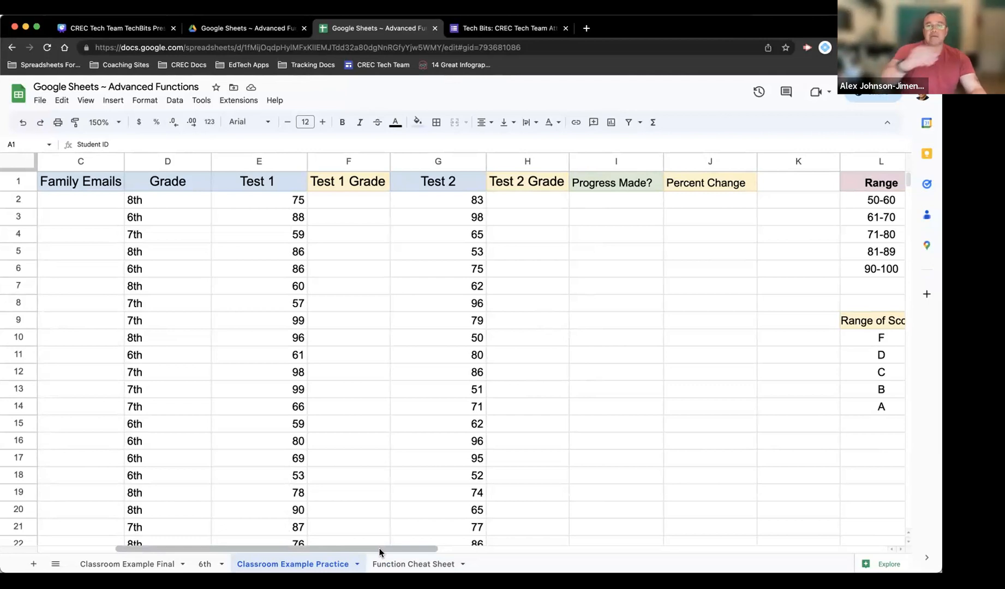
{"action": "left_click", "coordinate": [699, 204]}
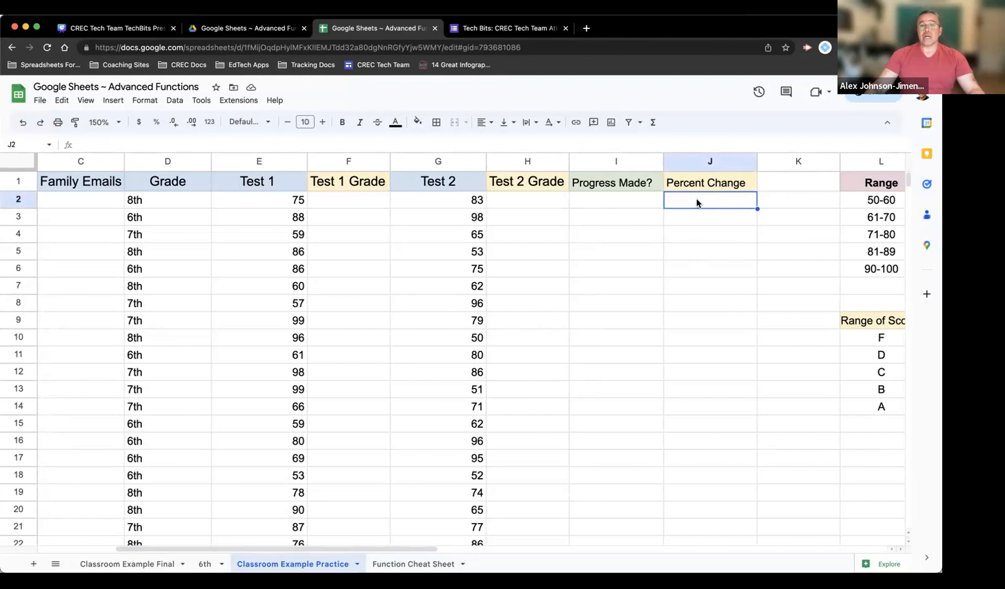
{"action": "left_click", "coordinate": [441, 200]}
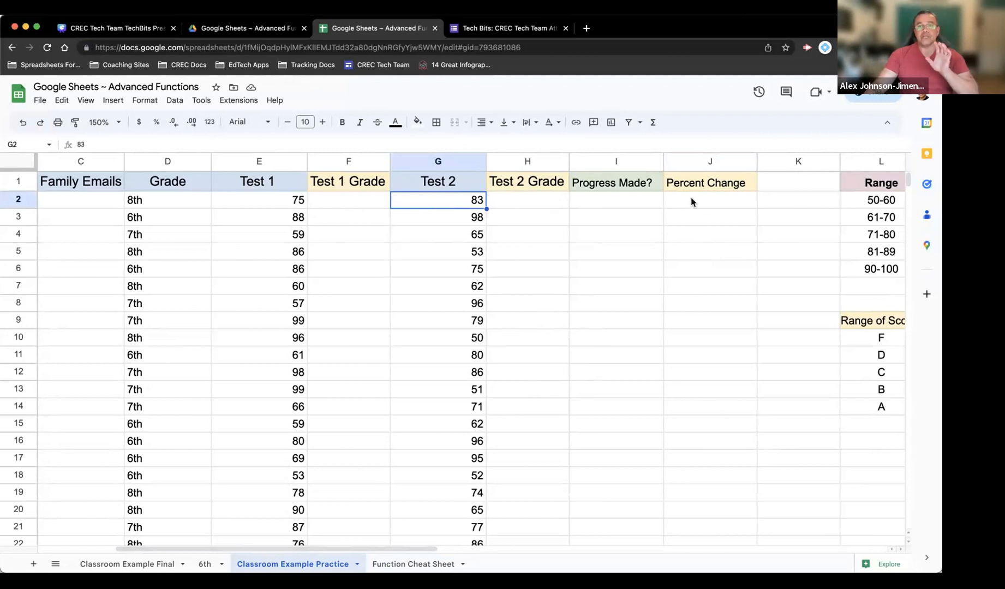
Enter the percent change formula =(G2-E2)/E2 in cell J2 of the Classroom Example Practice sheet
{"action": "left_click", "coordinate": [705, 201]}
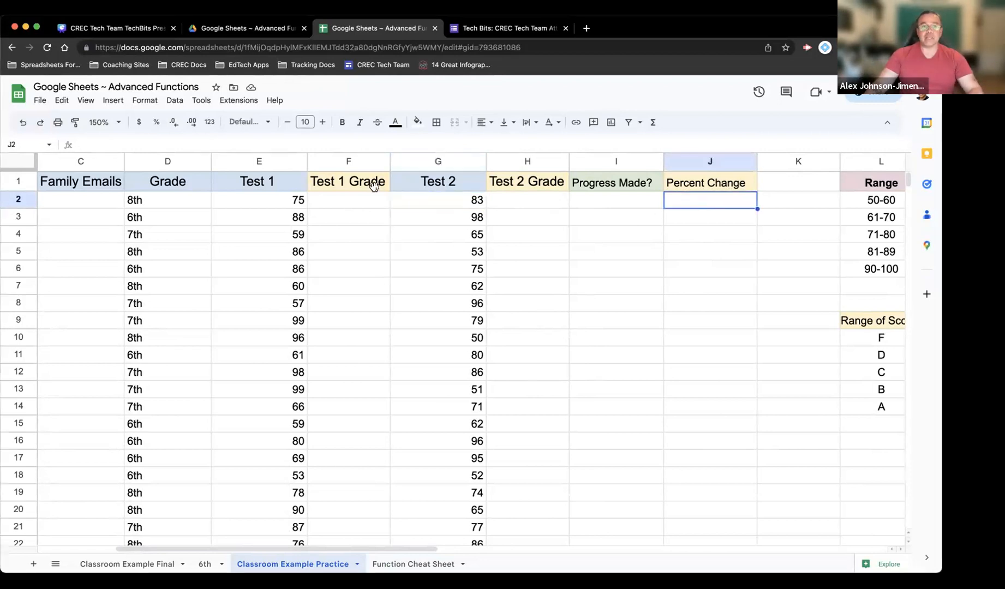
{"action": "left_click", "coordinate": [104, 122]}
{"action": "left_click", "coordinate": [102, 247]}
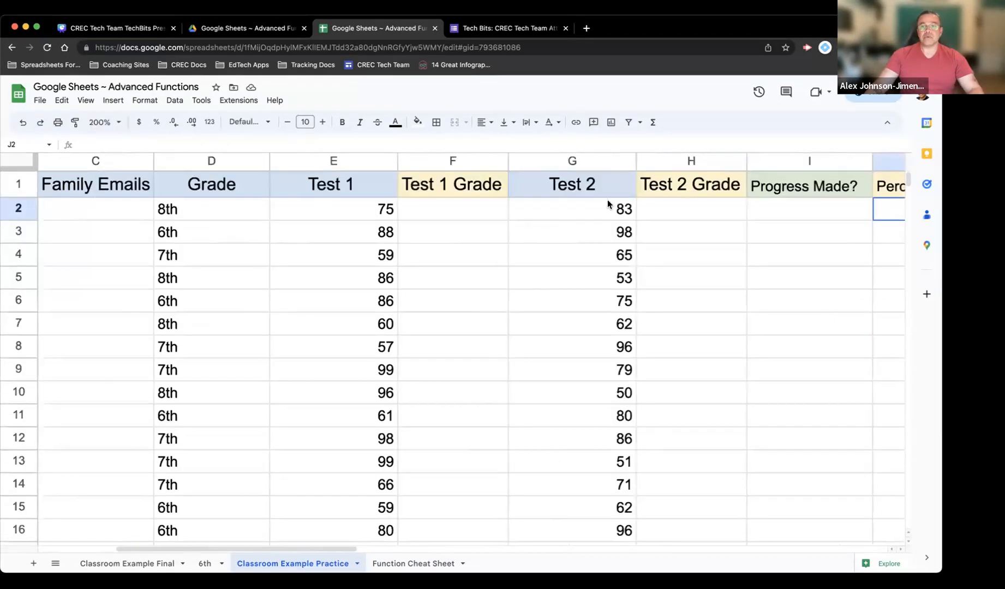
{"action": "left_click_drag", "start_coordinate": [336, 548], "coordinate": [449, 547]}
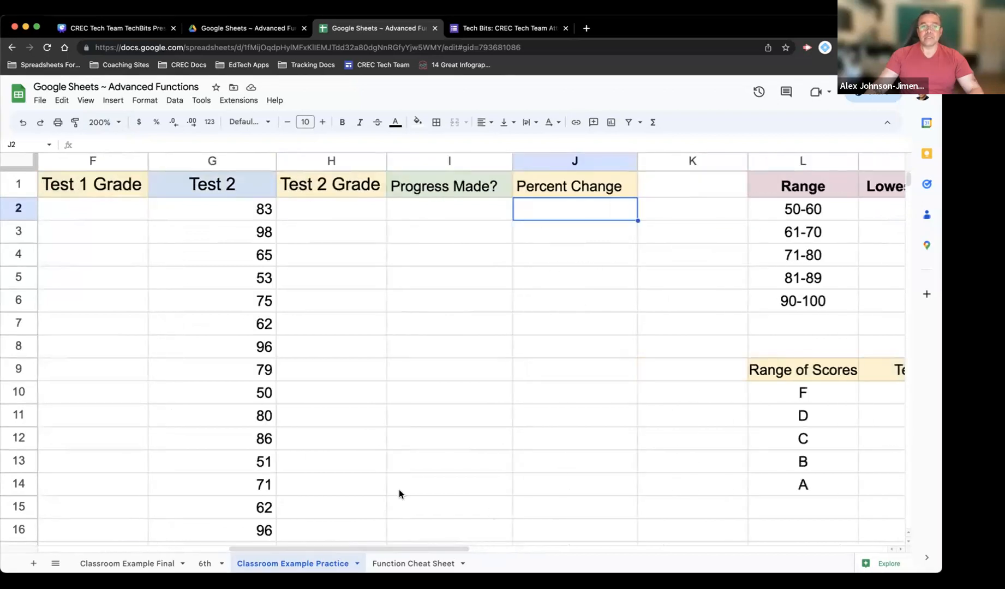
{"action": "left_click_drag", "start_coordinate": [370, 547], "coordinate": [349, 548]}
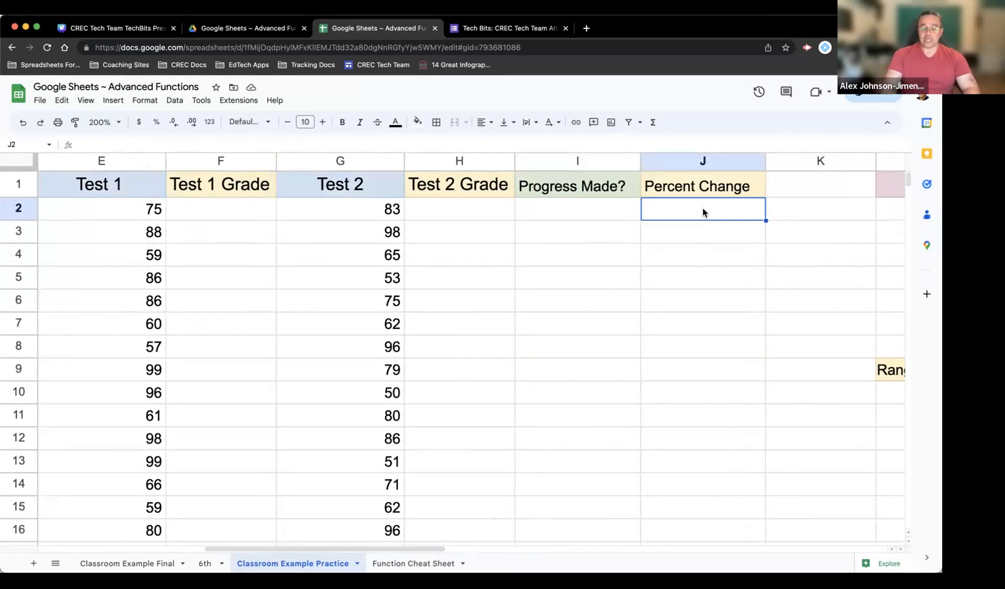
{"action": "type", "text": "="}
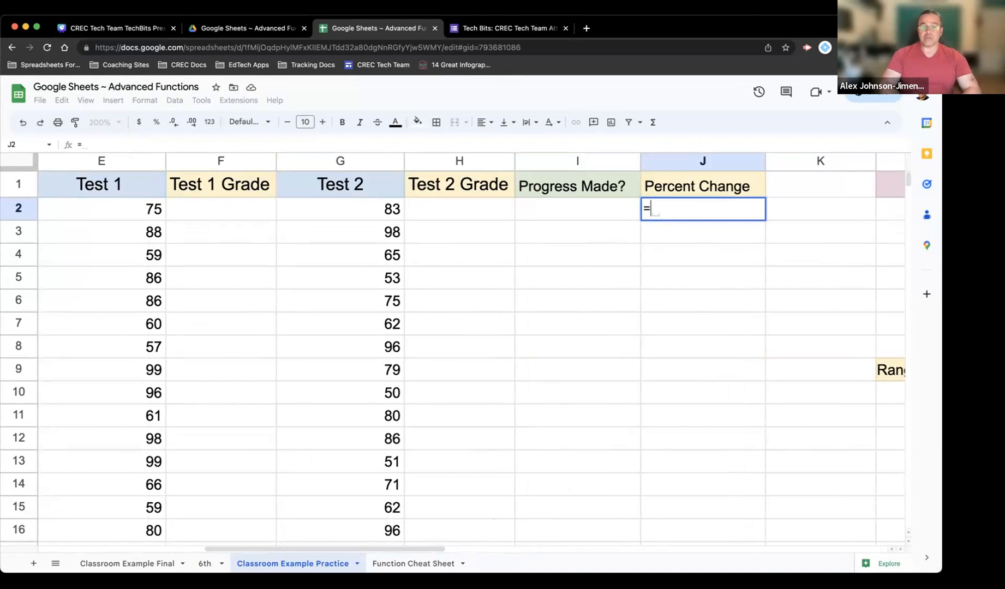
{"action": "type", "text": "("}
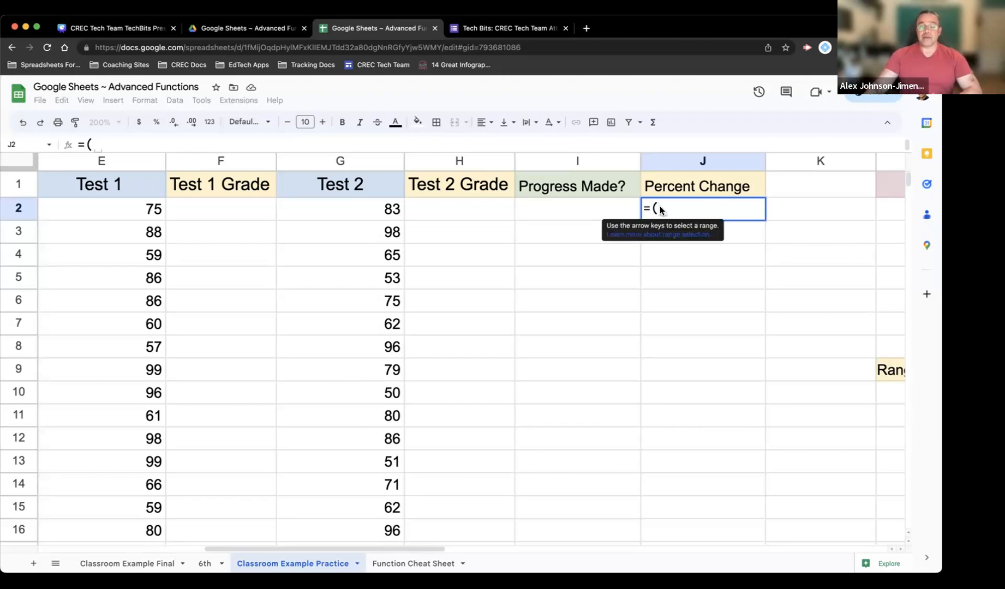
{"action": "left_click", "coordinate": [340, 208]}
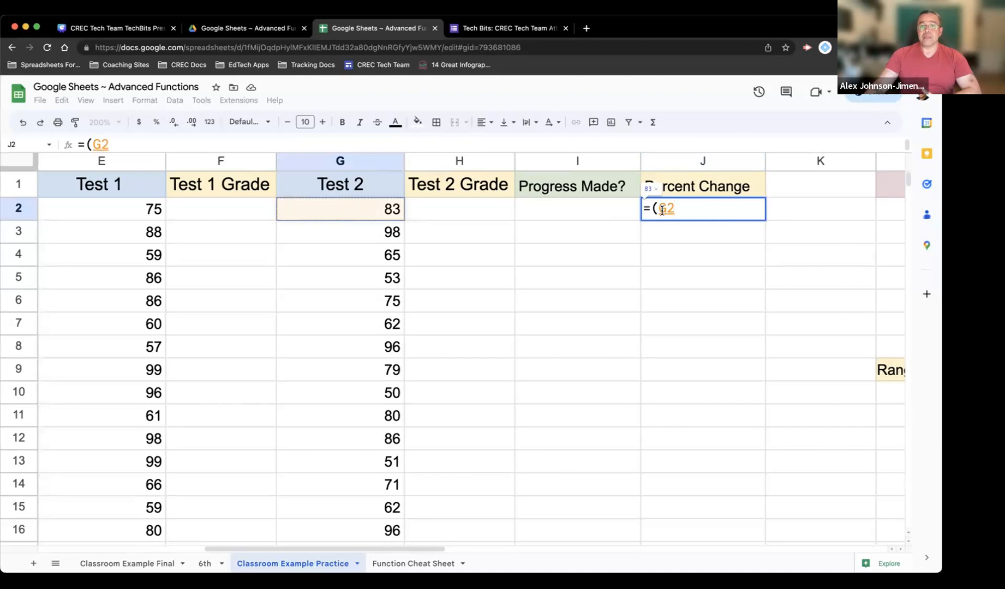
{"action": "type", "text": "-"}
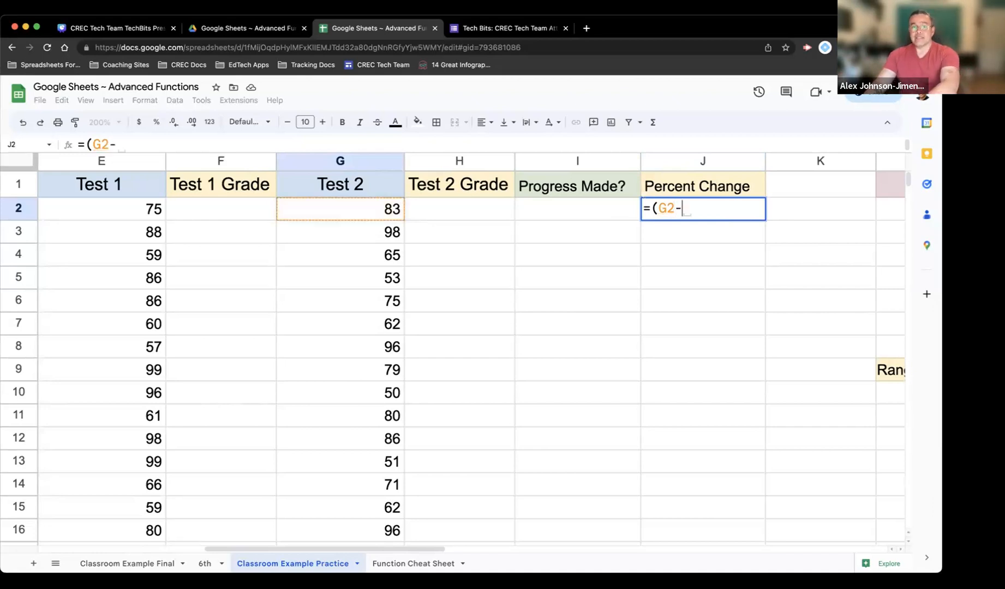
{"action": "left_click", "coordinate": [109, 209]}
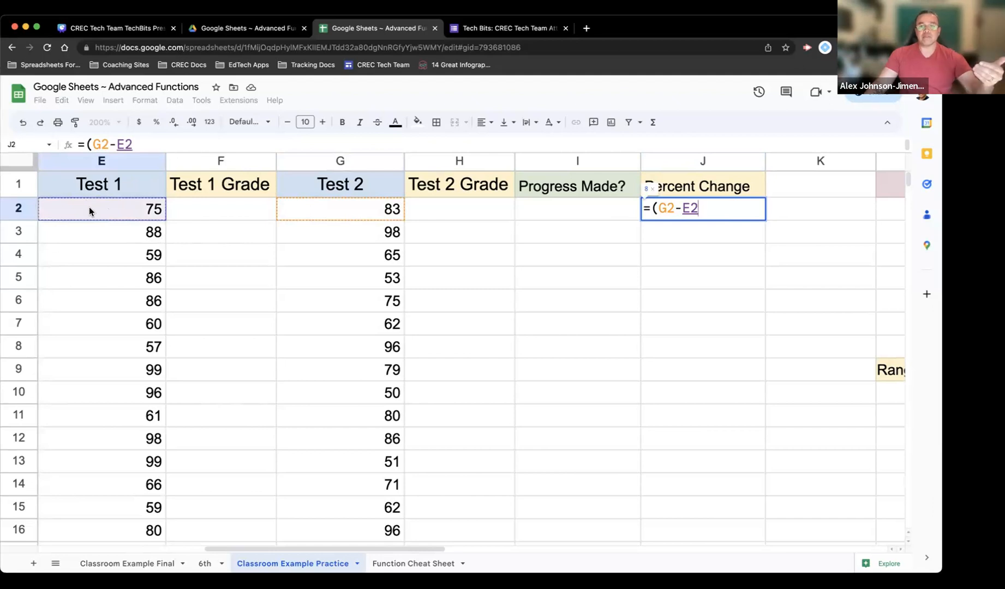
{"action": "type", "text": ")"}
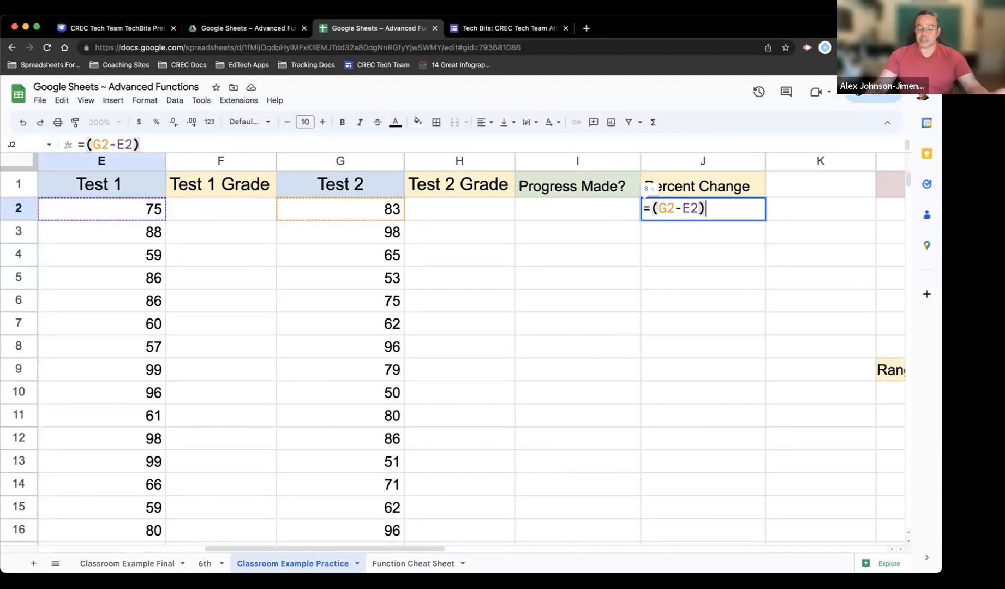
{"action": "type", "text": "/"}
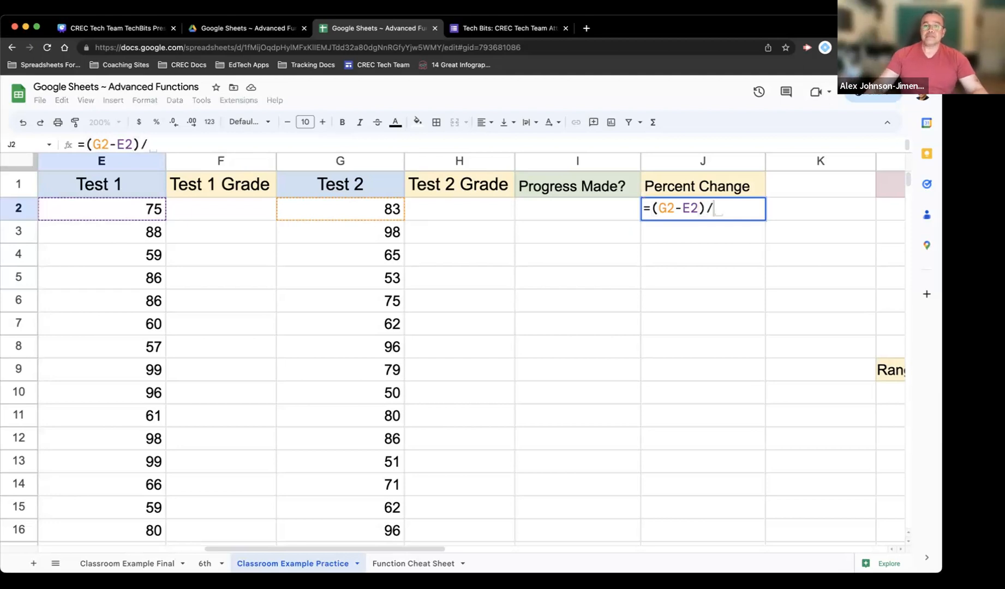
{"action": "left_click", "coordinate": [78, 211]}
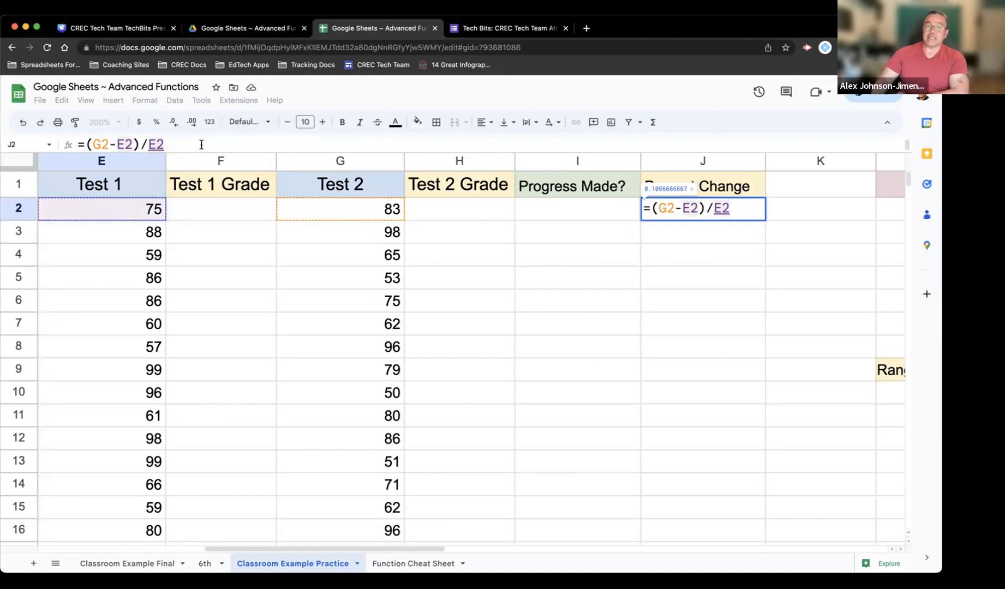
{"action": "key", "text": "Return"}
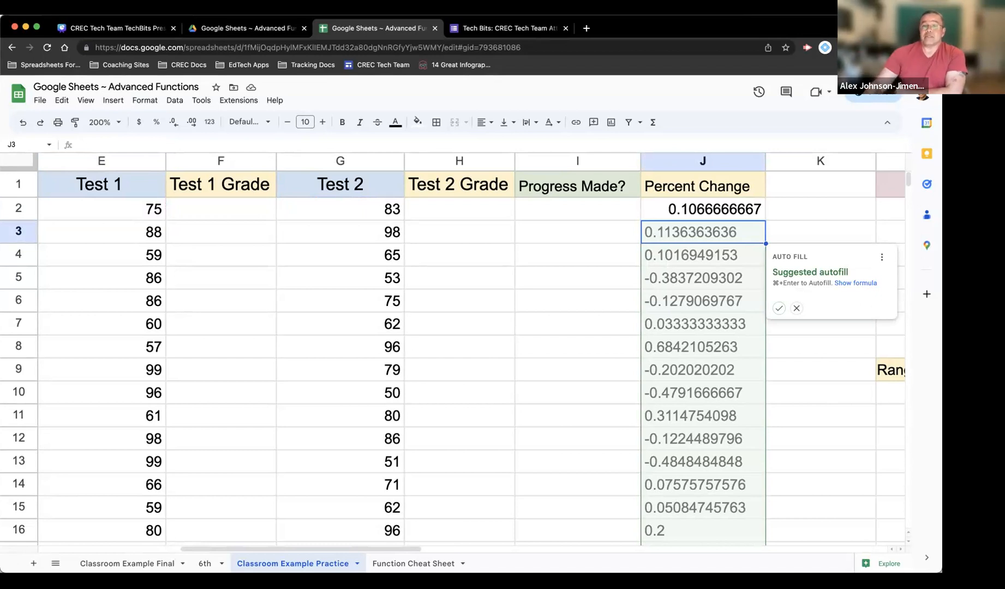
Fill the Percent Change column by accepting the suggested autofill, look through the filled rows, and undo the fill
{"action": "left_click", "coordinate": [778, 309]}
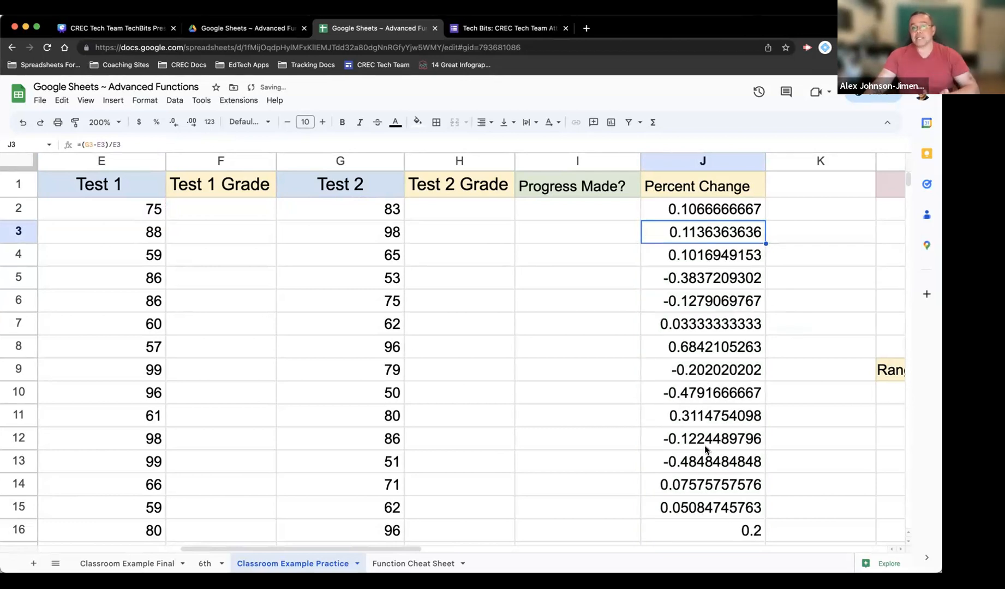
{"action": "scroll", "coordinate": [730, 428], "scroll_direction": "down", "scroll_amount": 5}
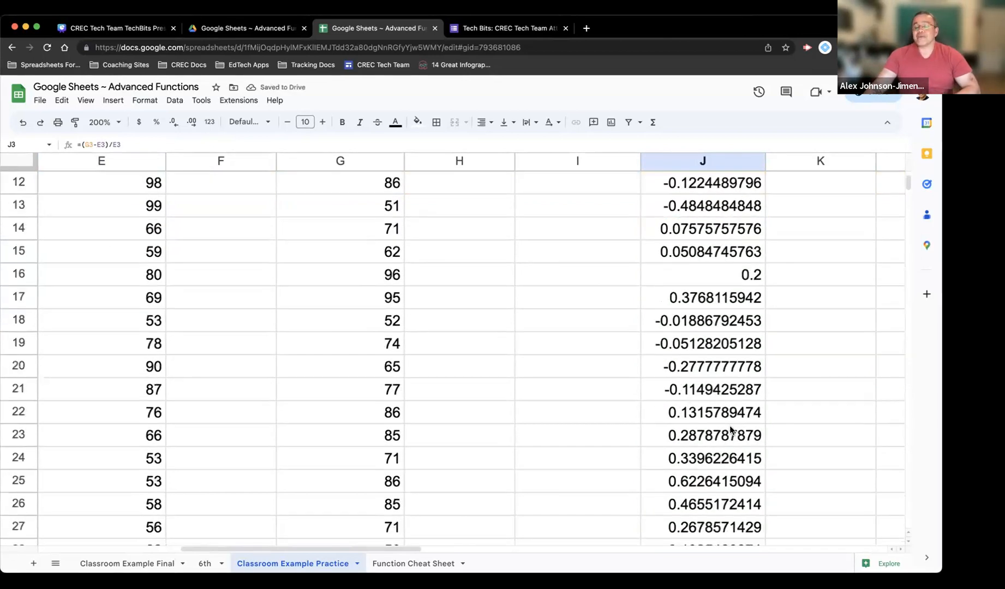
{"action": "scroll", "coordinate": [730, 430], "scroll_direction": "up", "scroll_amount": 5}
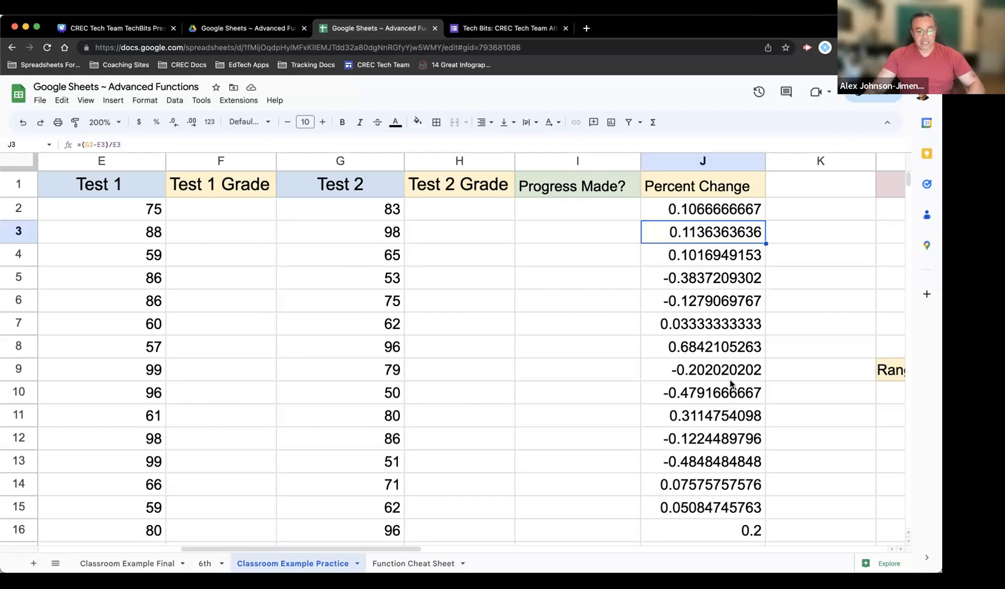
{"action": "key", "text": "super+z"}
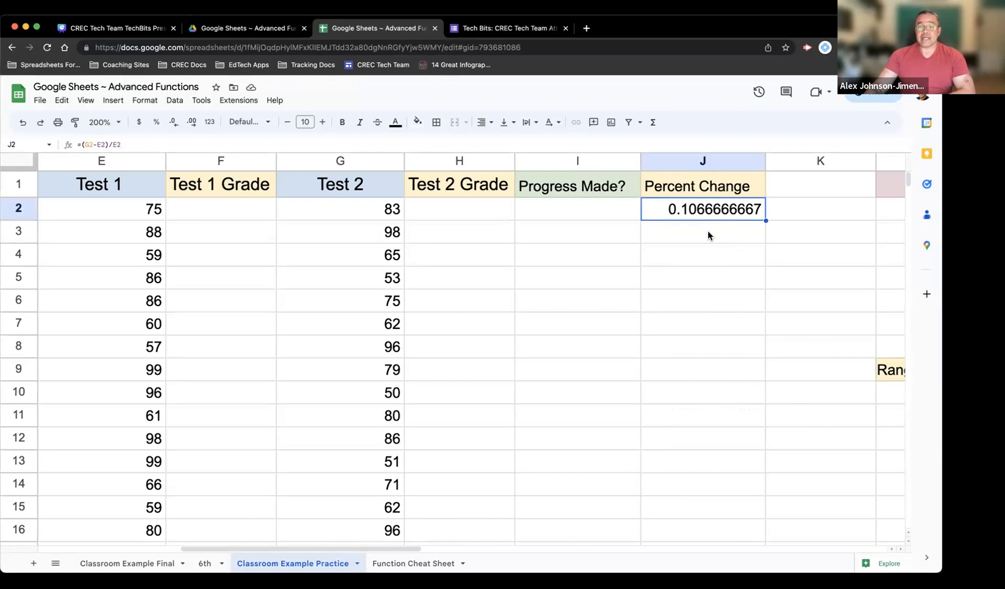
Review the percent change formula in J2 and copy it down the Percent Change column through J84
{"action": "left_click", "coordinate": [707, 231]}
{"action": "left_click", "coordinate": [706, 260]}
{"action": "left_click", "coordinate": [702, 279]}
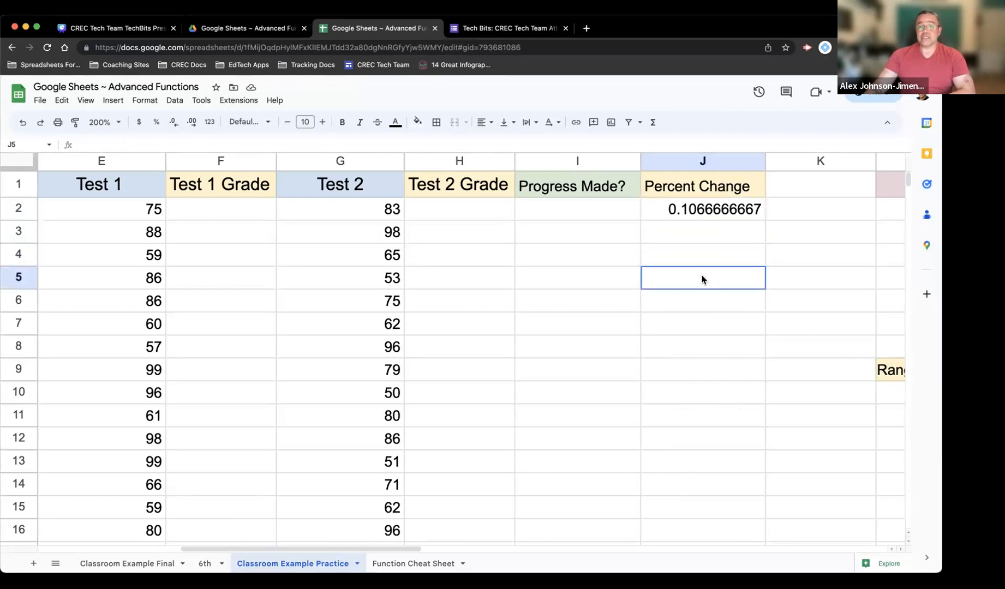
{"action": "left_click", "coordinate": [712, 210]}
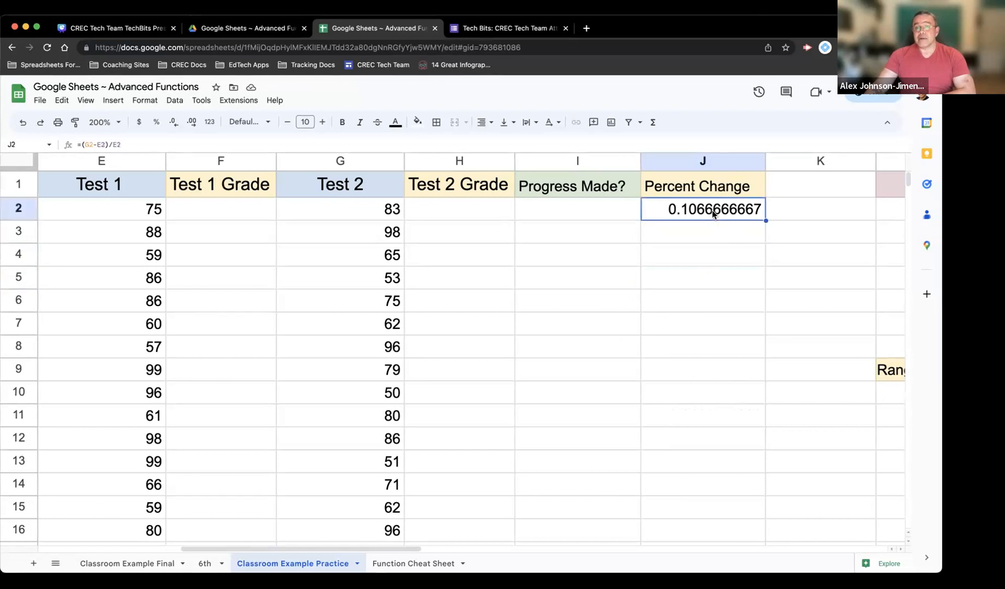
{"action": "double_click", "coordinate": [711, 211]}
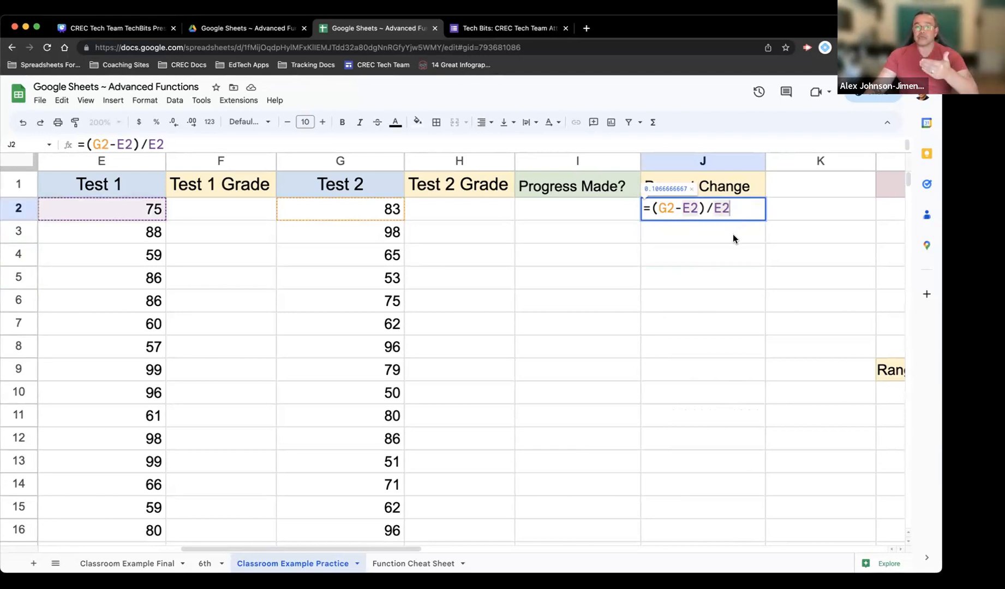
{"action": "key", "text": "Return"}
{"action": "left_click", "coordinate": [735, 213]}
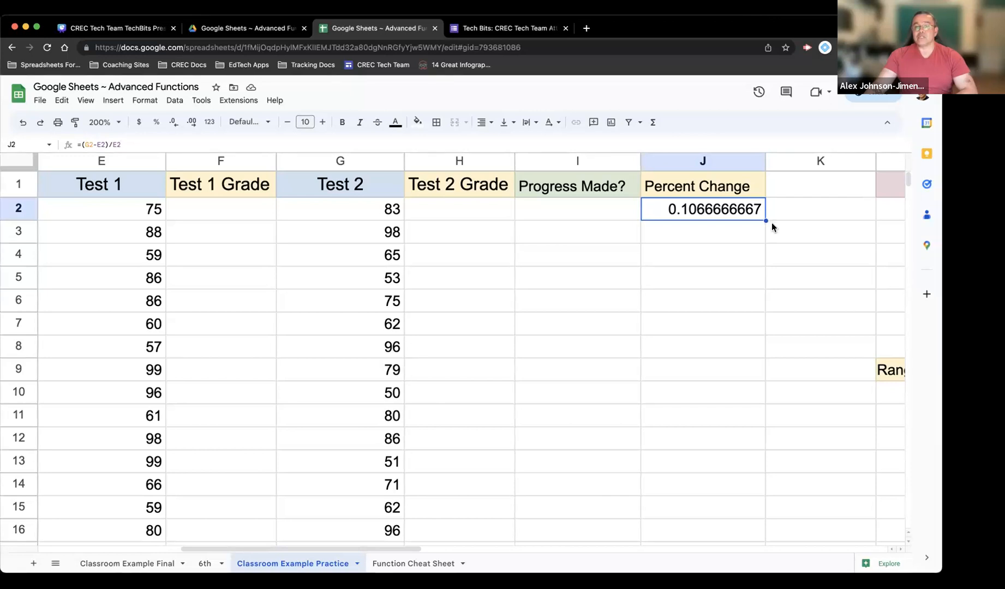
{"action": "left_click_drag", "start_coordinate": [765, 218], "coordinate": [742, 270]}
{"action": "scroll", "coordinate": [716, 282], "scroll_direction": "up", "scroll_amount": 7}
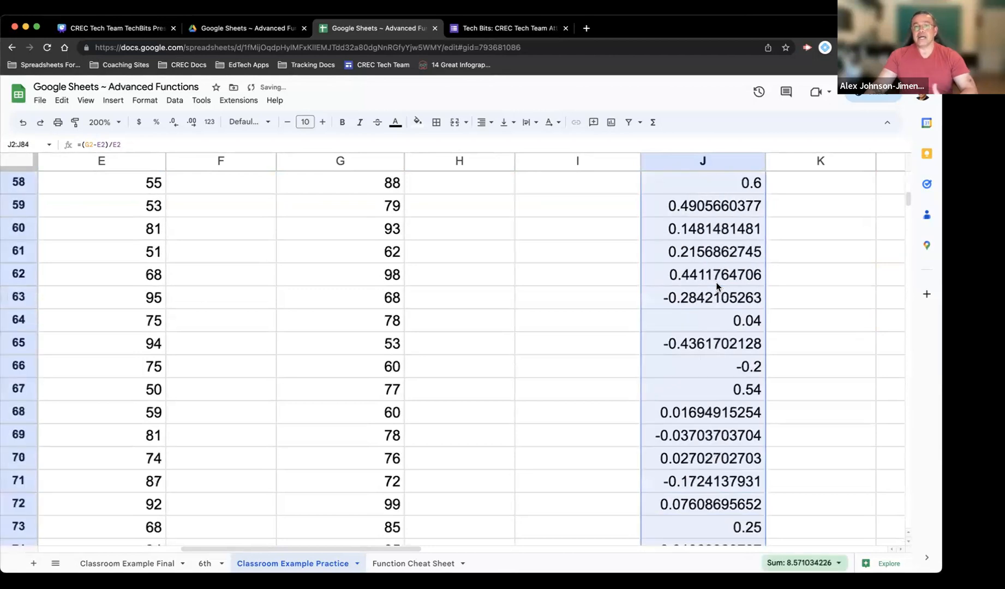
{"action": "scroll", "coordinate": [716, 282], "scroll_direction": "up", "scroll_amount": 15}
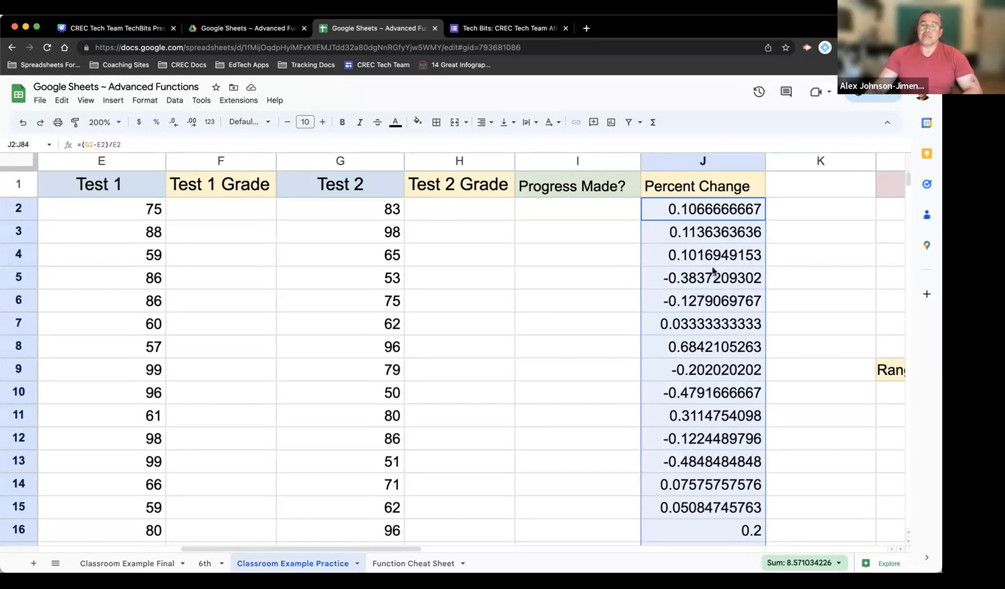
{"action": "left_click", "coordinate": [791, 216]}
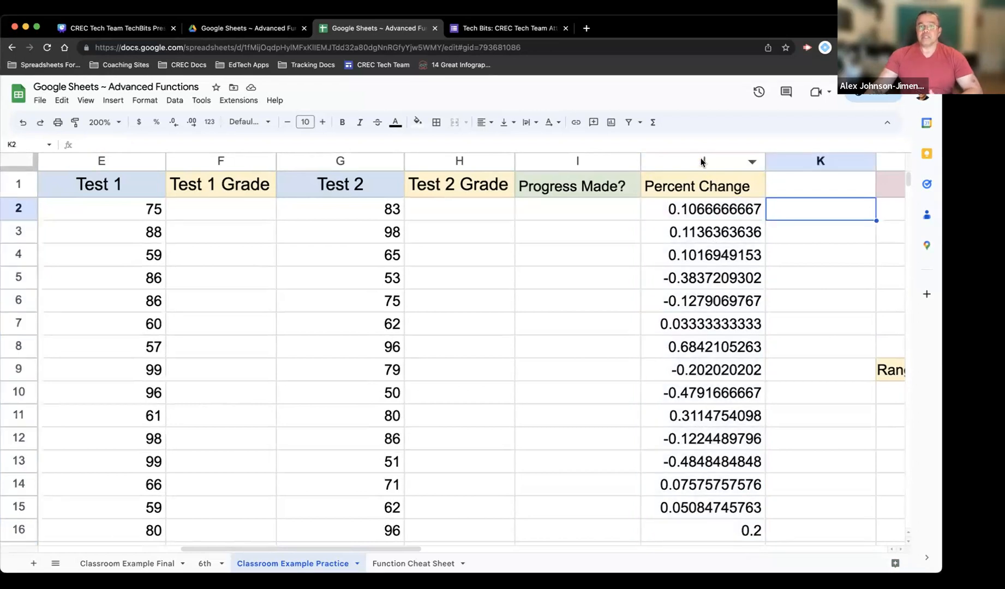
Format the whole Percent Change column J as percentages with no decimal places
{"action": "left_click", "coordinate": [700, 158]}
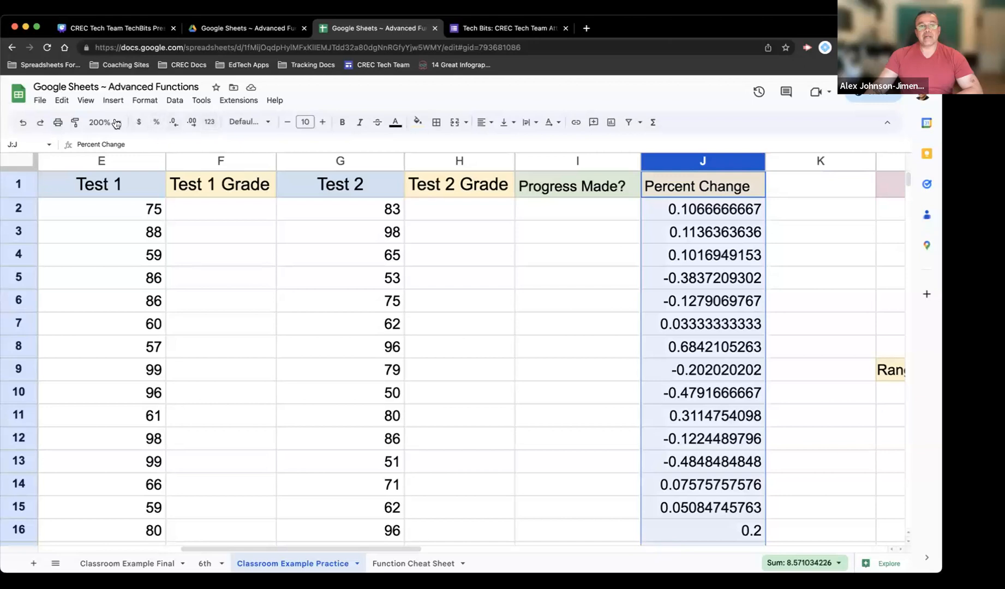
{"action": "left_click", "coordinate": [156, 124]}
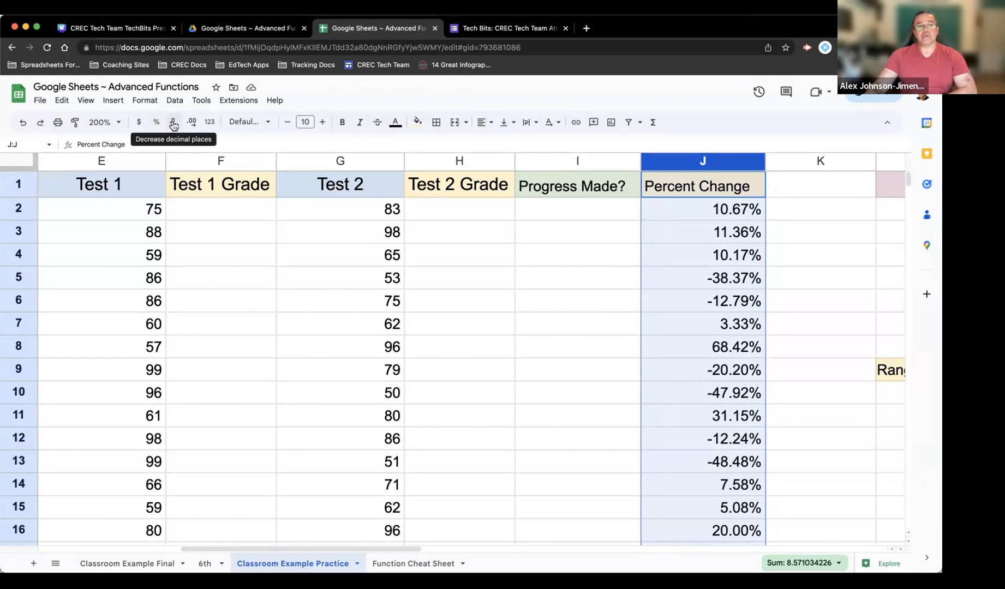
{"action": "left_click", "coordinate": [173, 125]}
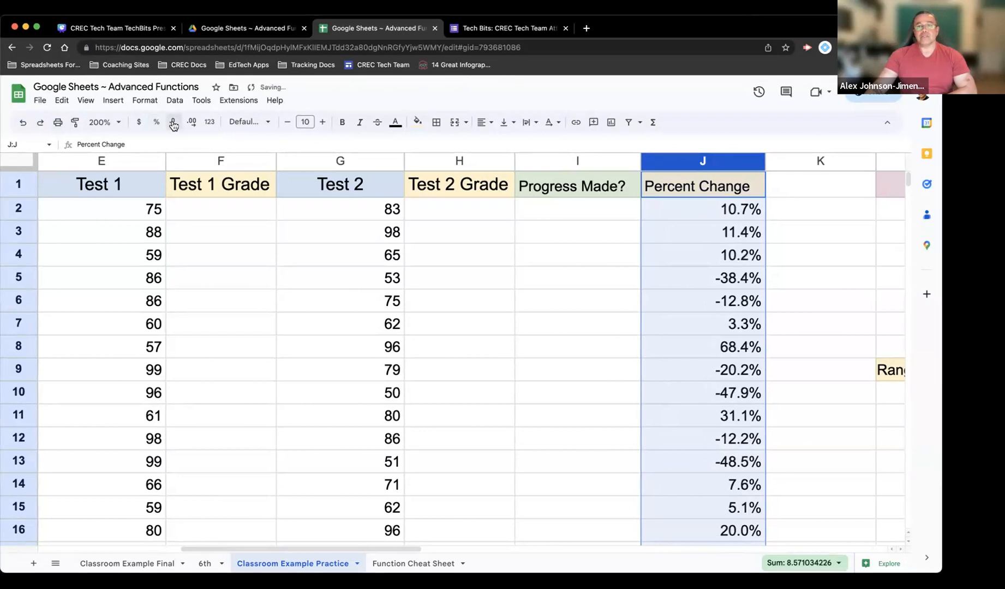
{"action": "left_click", "coordinate": [174, 125]}
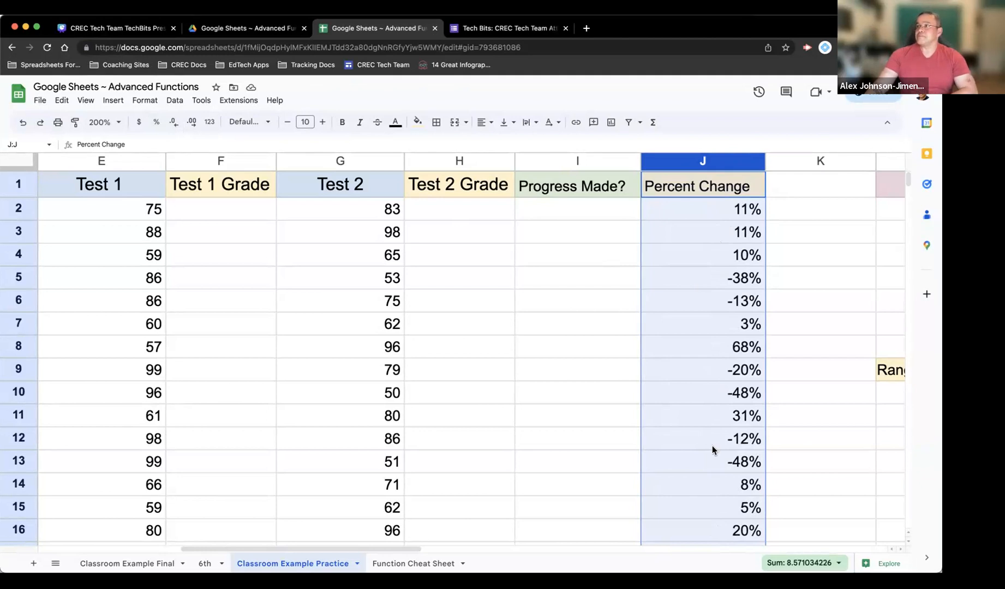
Review the percent change formula in J2 and set the Test 2 score in G2 to 98
{"action": "double_click", "coordinate": [696, 207]}
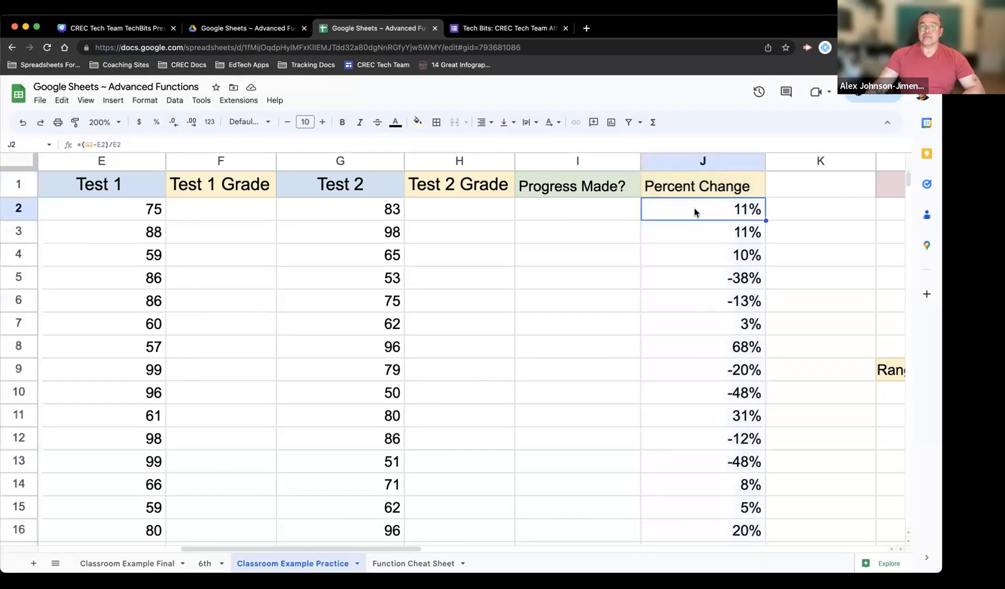
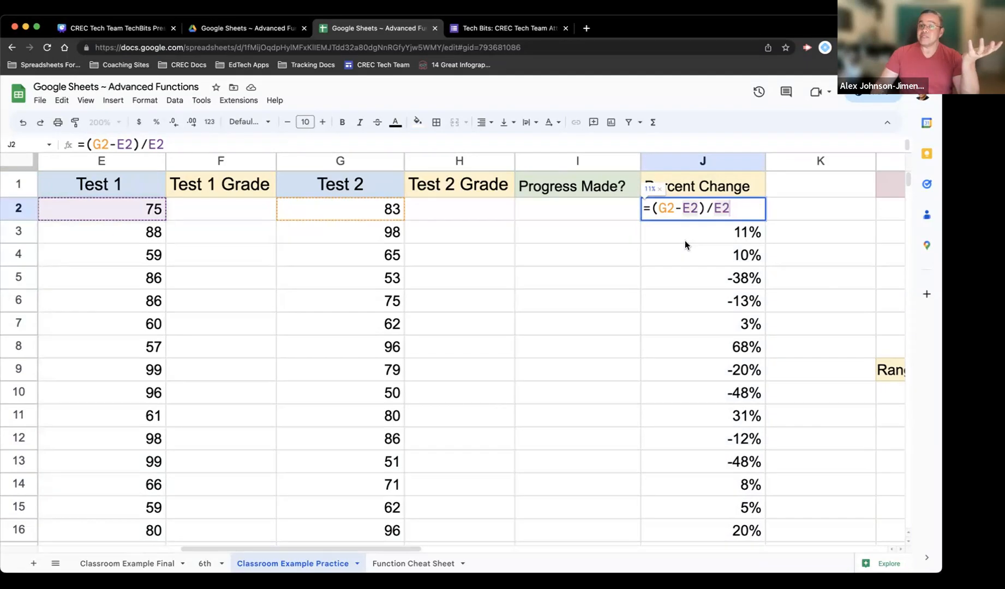
{"action": "key", "text": "Return"}
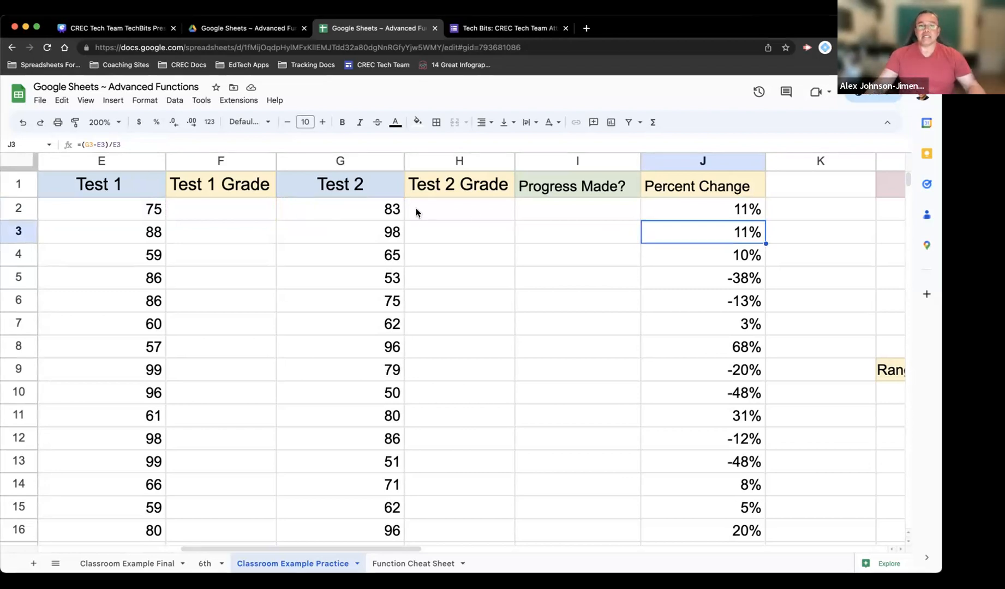
{"action": "left_click", "coordinate": [331, 208]}
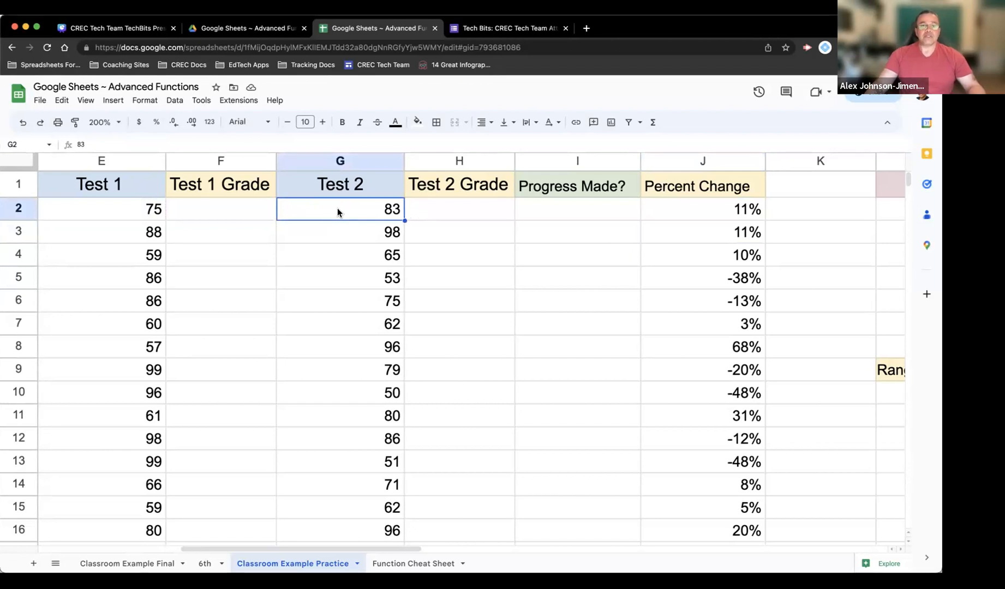
{"action": "type", "text": "98"}
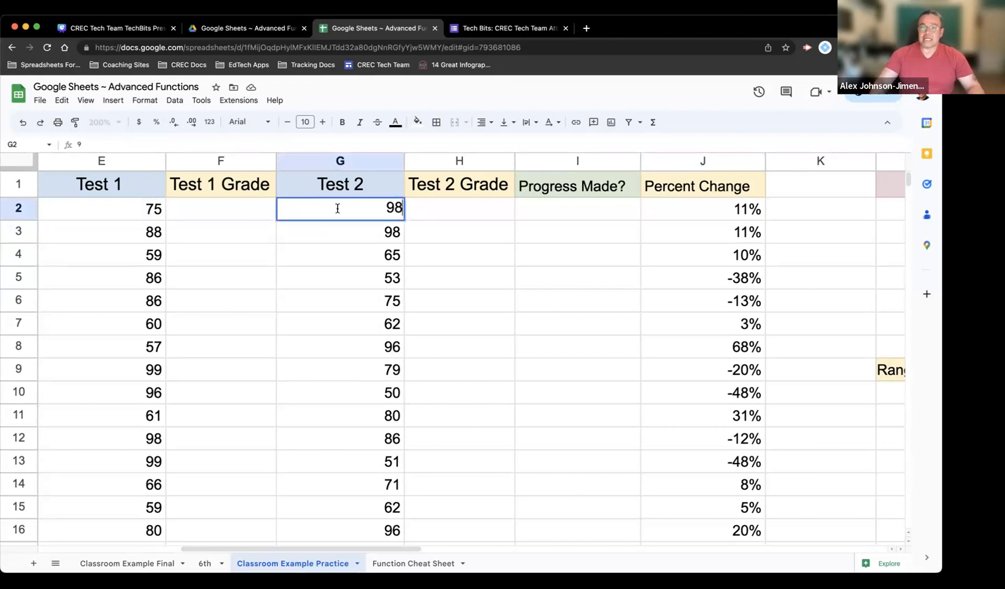
{"action": "key", "text": "Return"}
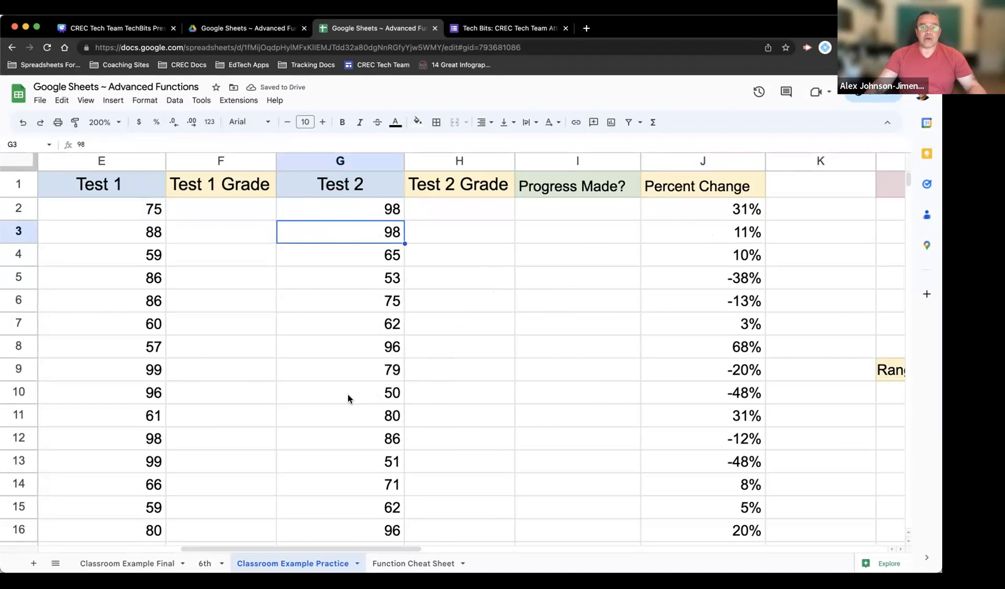
Set the row 10 scores to 52 for Test 1 and 100 for Test 2
{"action": "left_click", "coordinate": [118, 389]}
{"action": "type", "text": "52"}
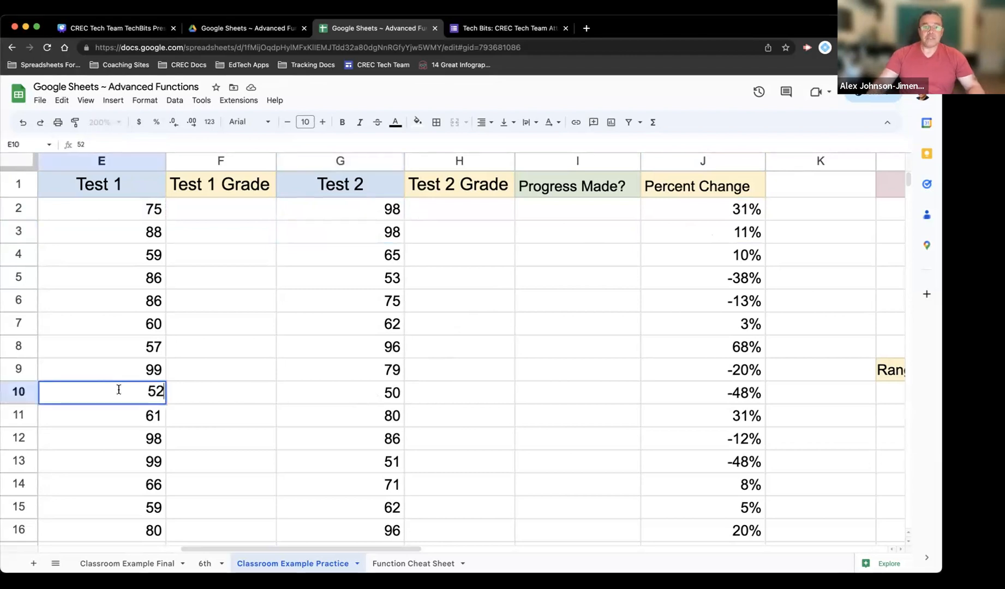
{"action": "left_click", "coordinate": [348, 392]}
{"action": "type", "text": "100"}
{"action": "key", "text": "Return"}
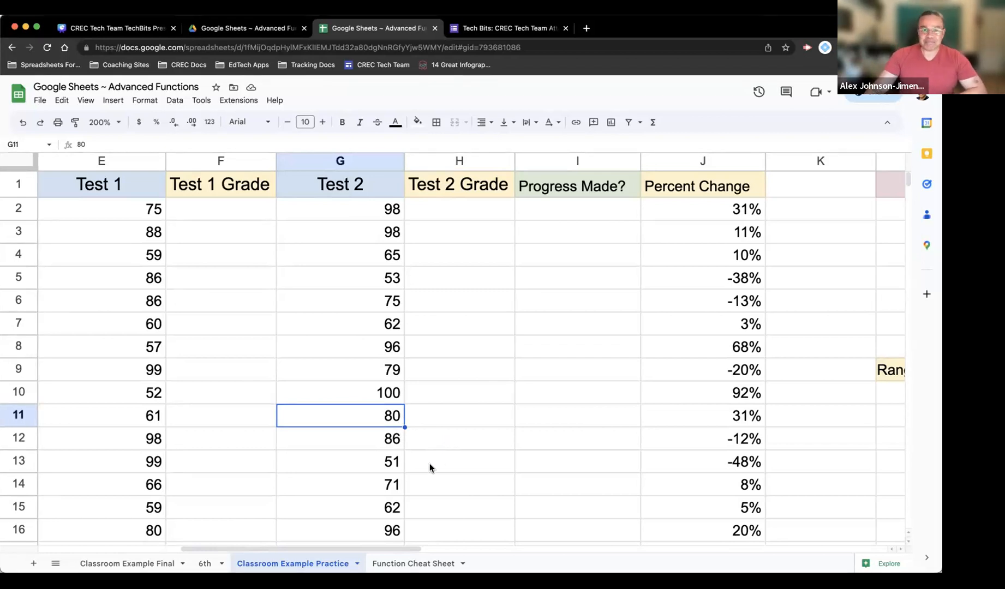
Begin an IF formula in I2 under Progress Made? with the logical expression G2>E2
{"action": "left_click", "coordinate": [572, 212]}
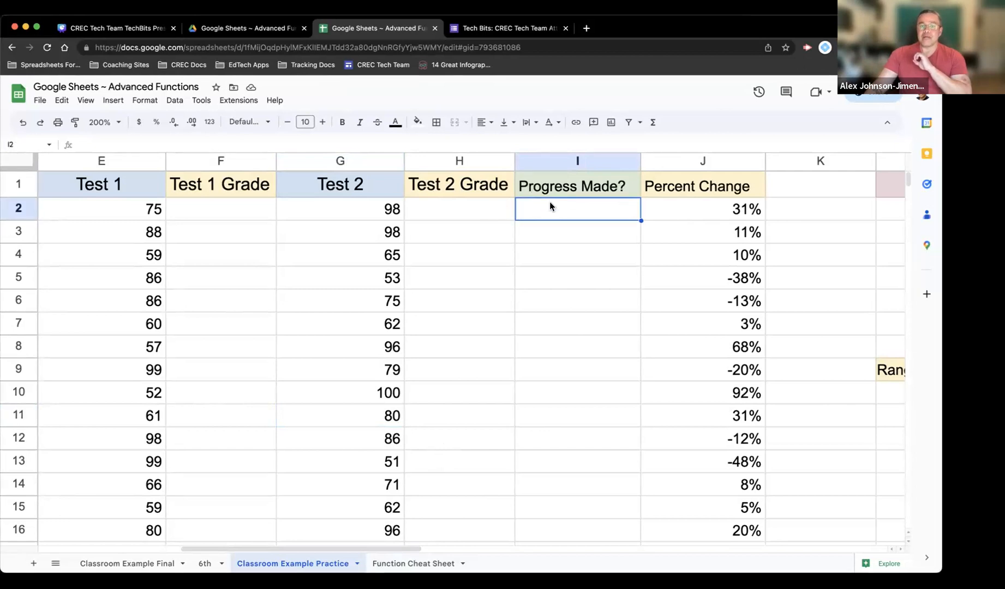
{"action": "type", "text": "=if"}
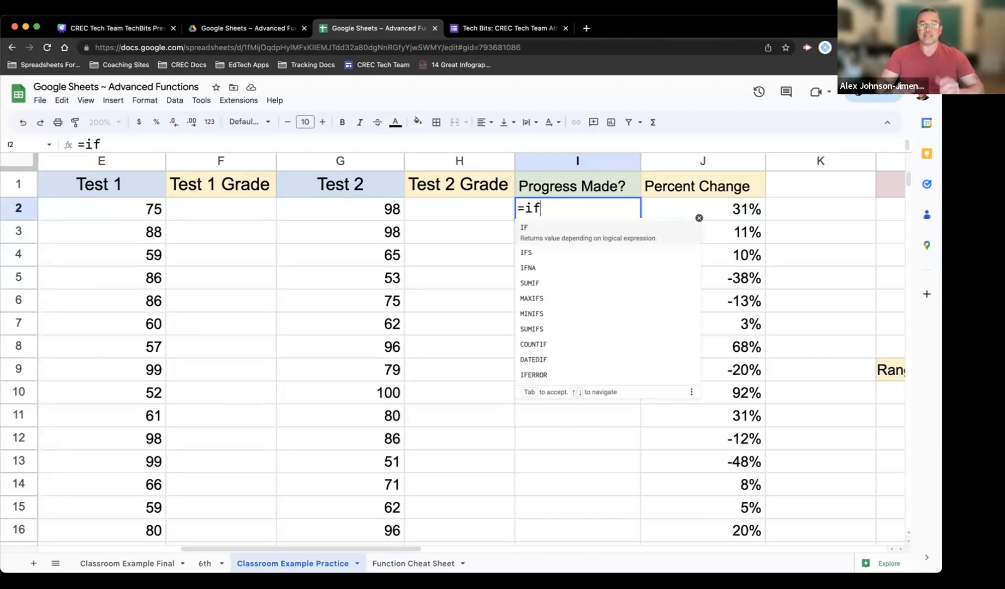
{"action": "type", "text": "("}
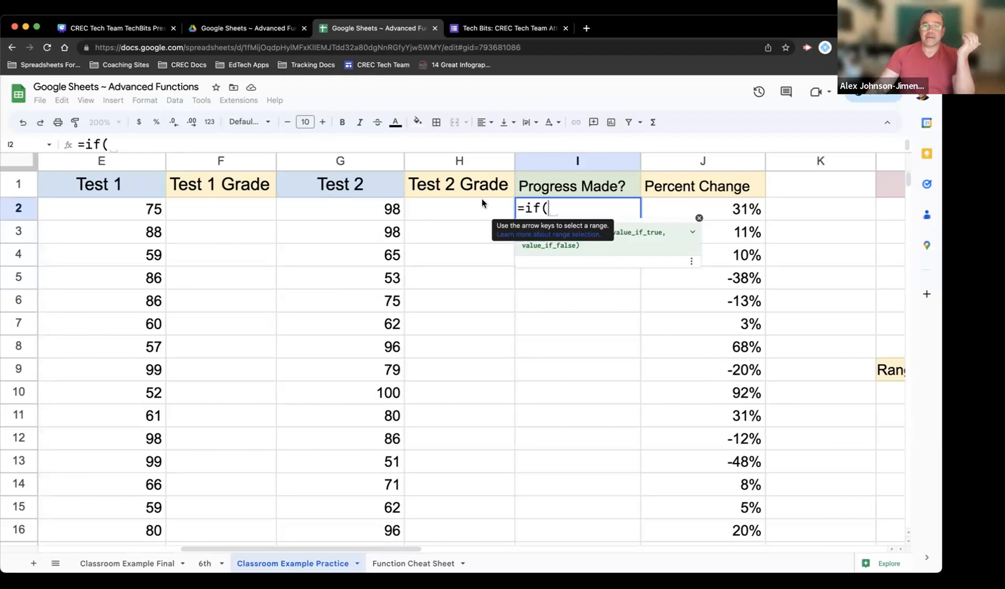
{"action": "left_click", "coordinate": [354, 210]}
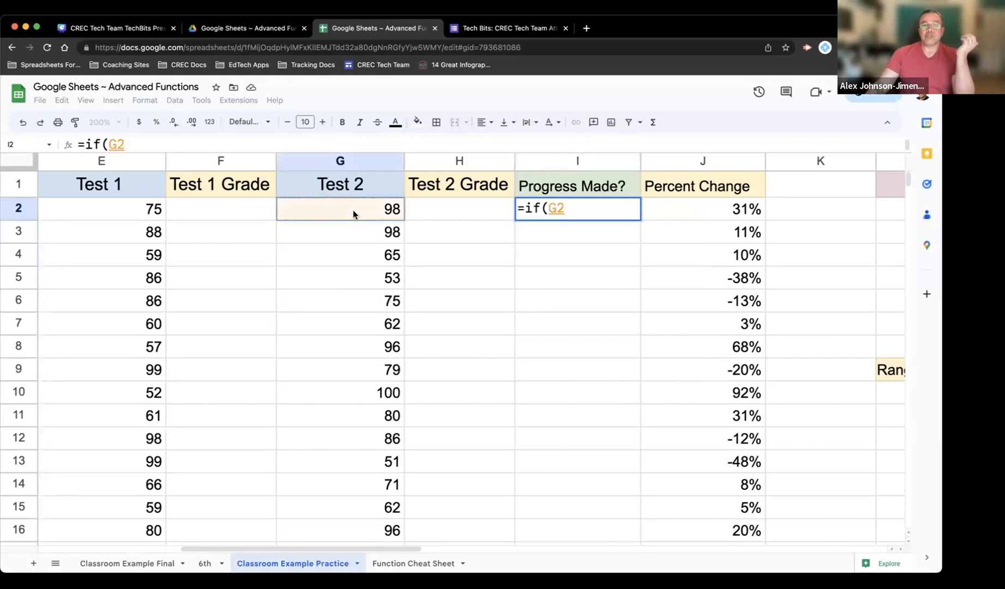
{"action": "type", "text": ">"}
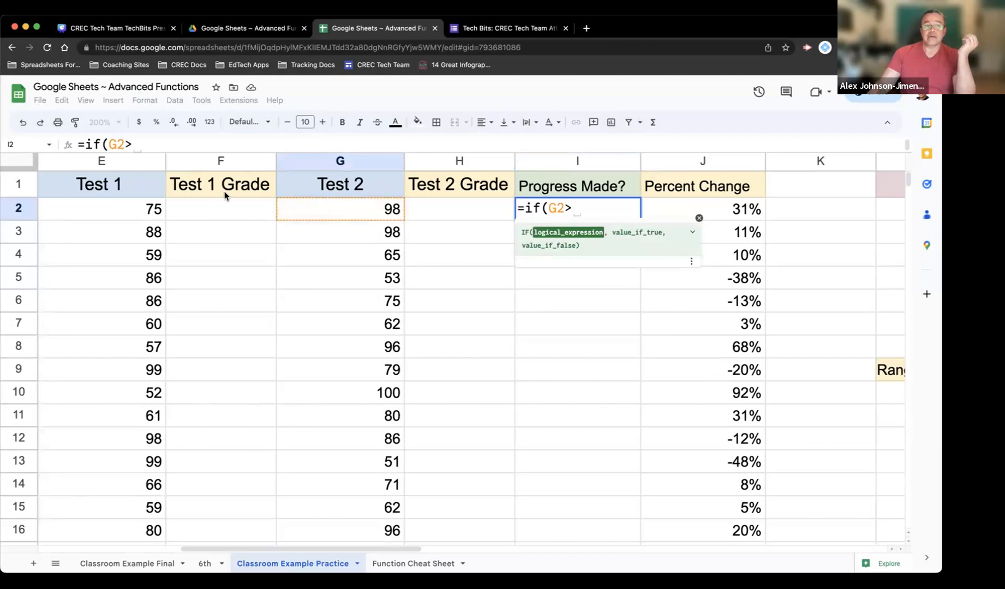
{"action": "left_click", "coordinate": [100, 212]}
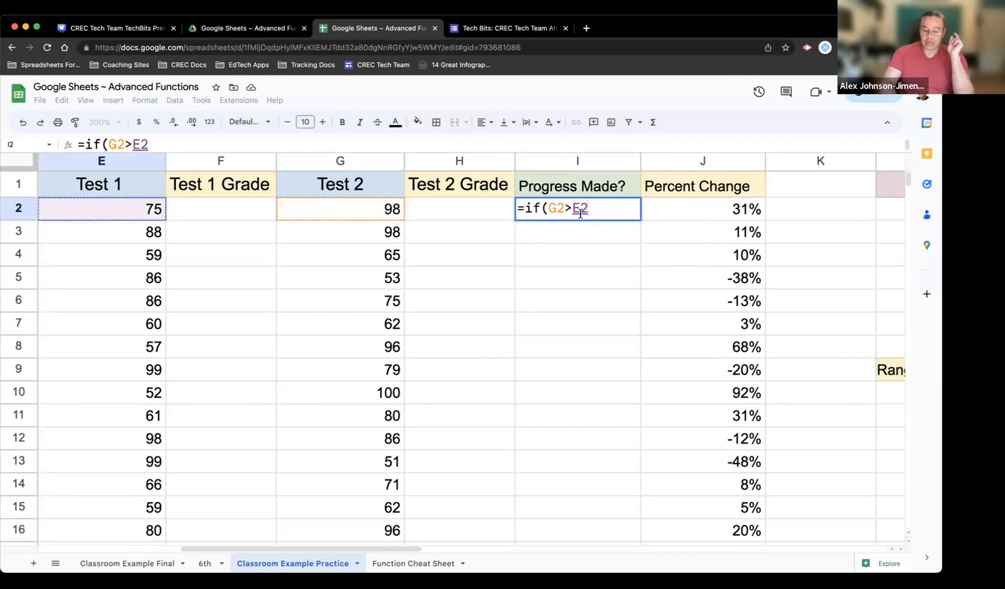
{"action": "type", "text": ","}
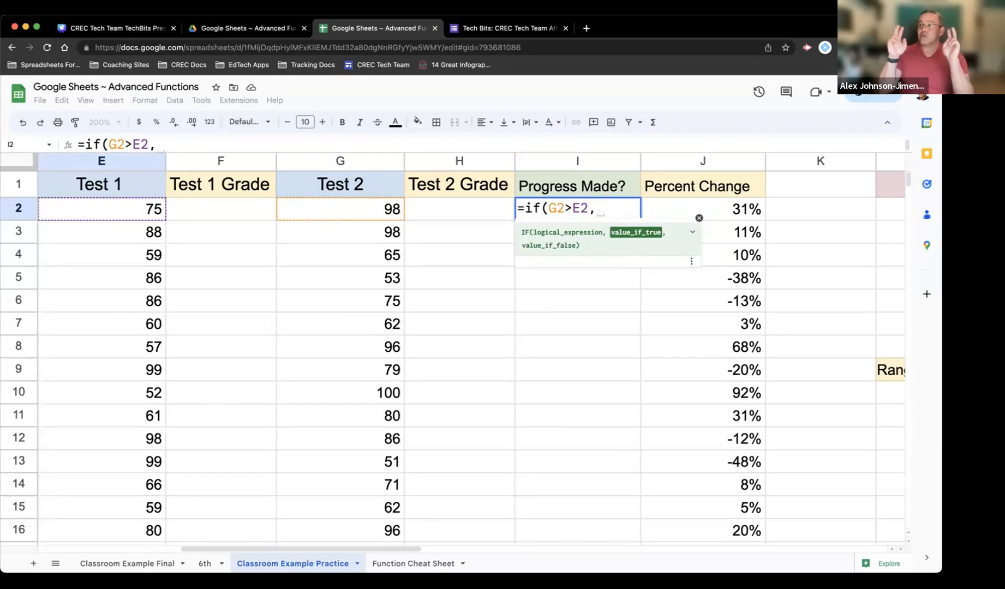
Complete the I2 formula as =if(G2>E2,"Yes","No") and accept the suggested autofill for the rest of the Progress Made? column
{"action": "type", "text": "\""}
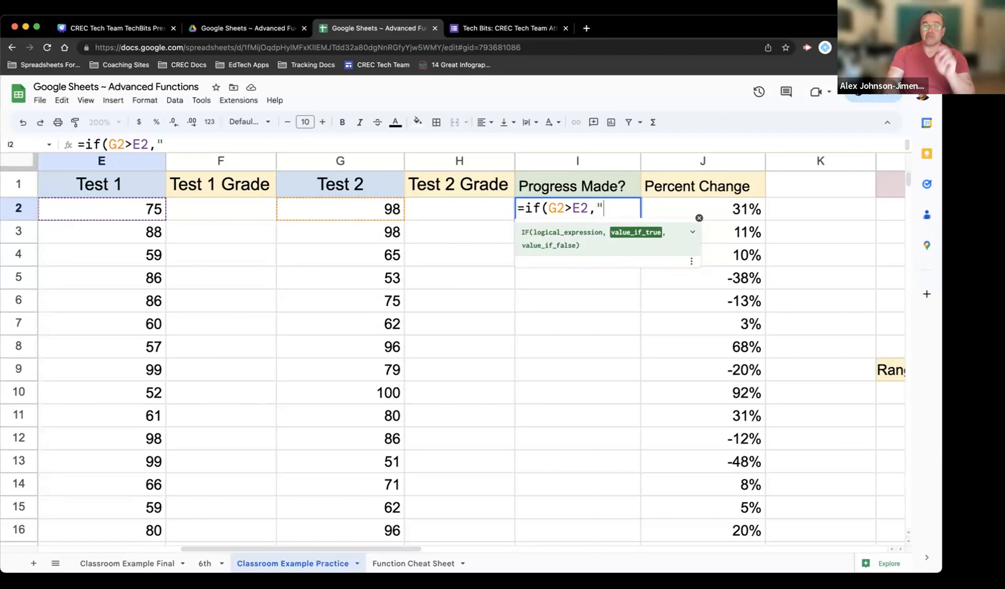
{"action": "type", "text": "Yes"}
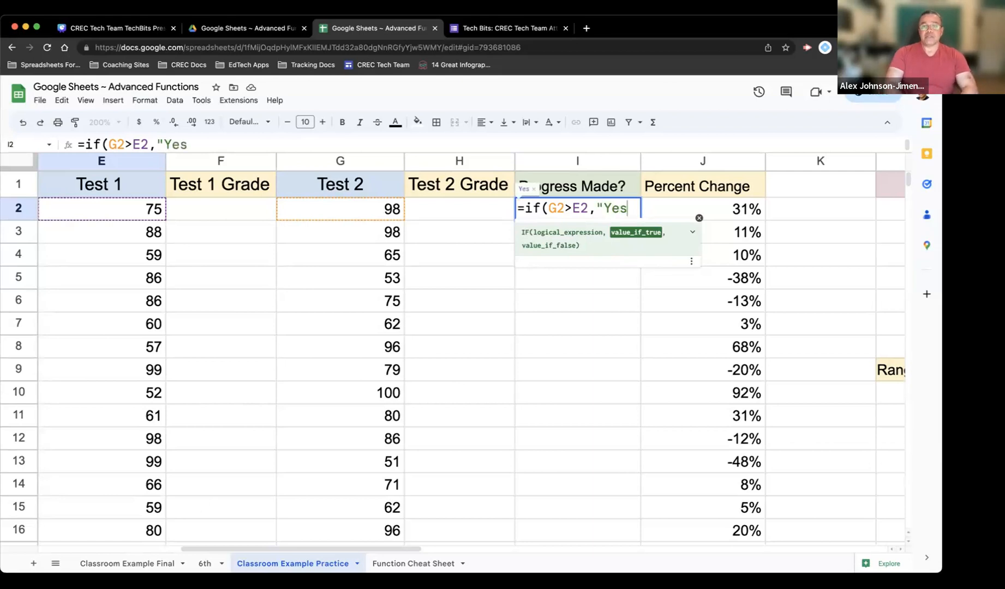
{"action": "type", "text": "\""}
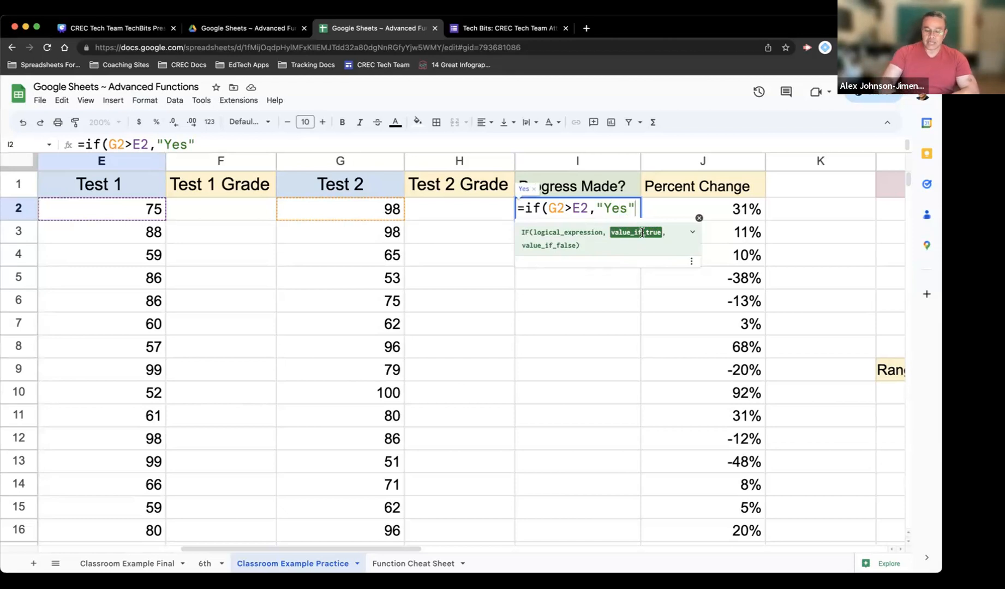
{"action": "type", "text": ","}
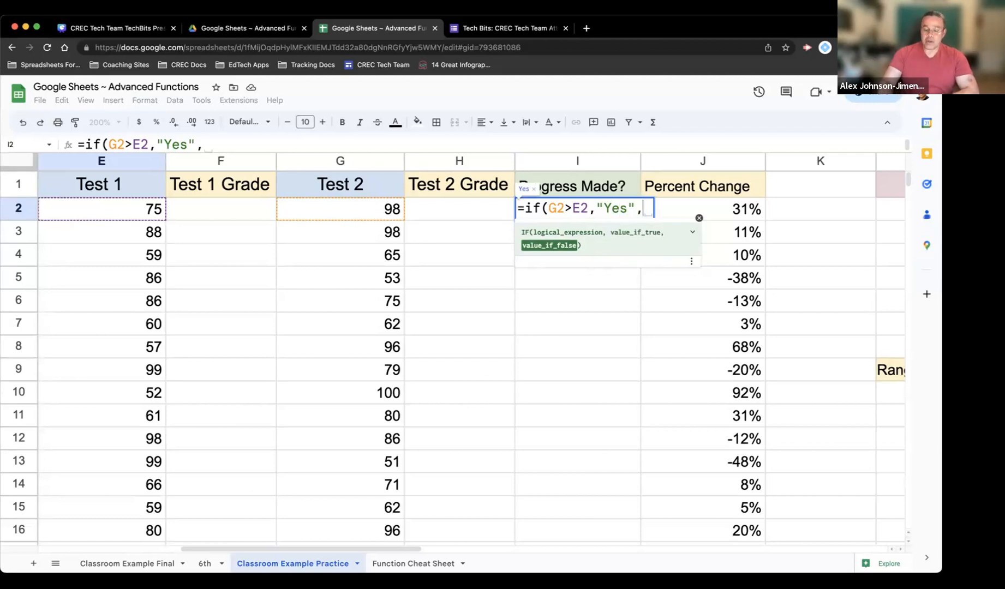
{"action": "type", "text": "\""}
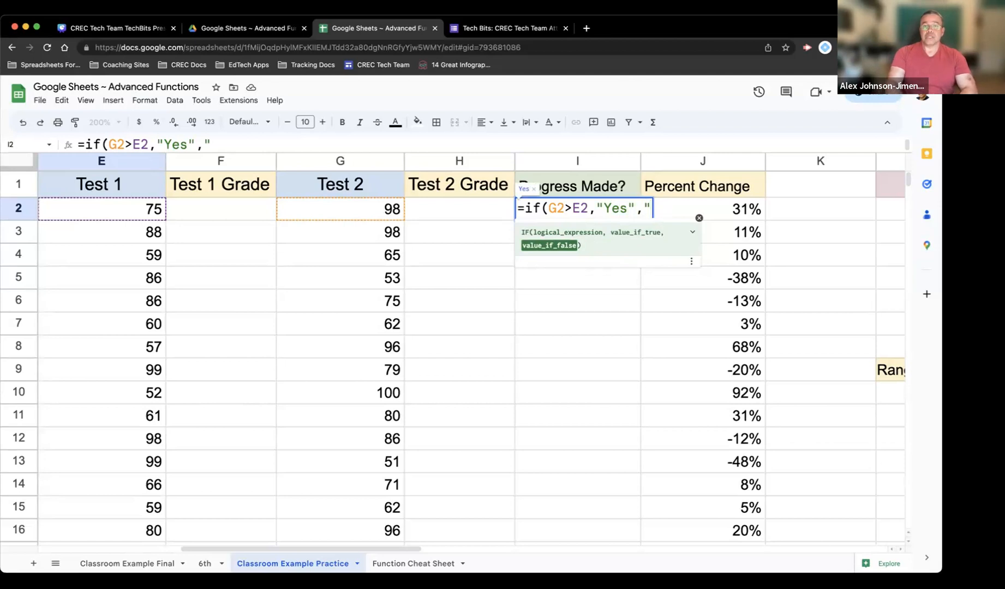
{"action": "type", "text": "No\""}
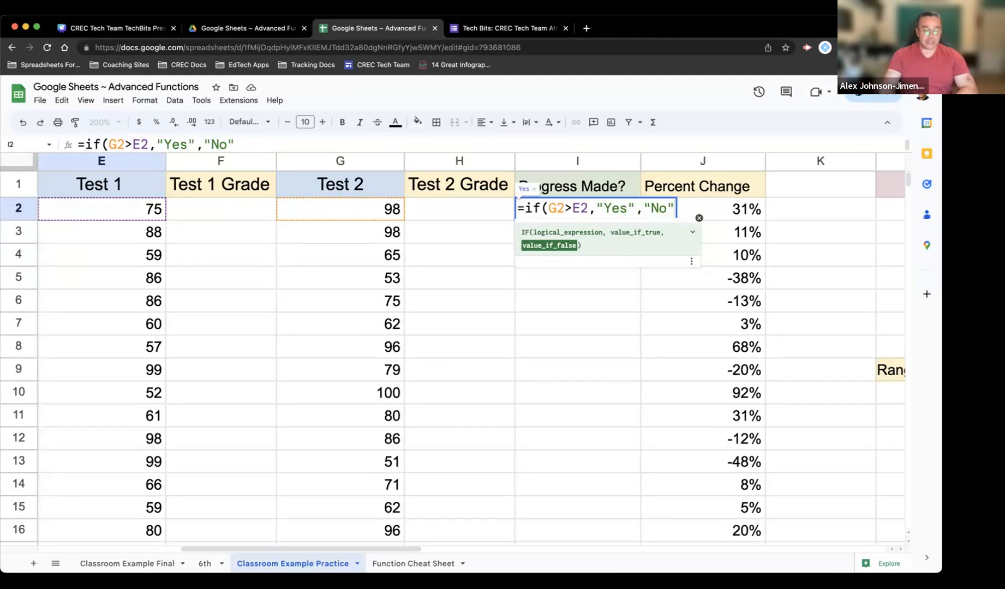
{"action": "type", "text": ")"}
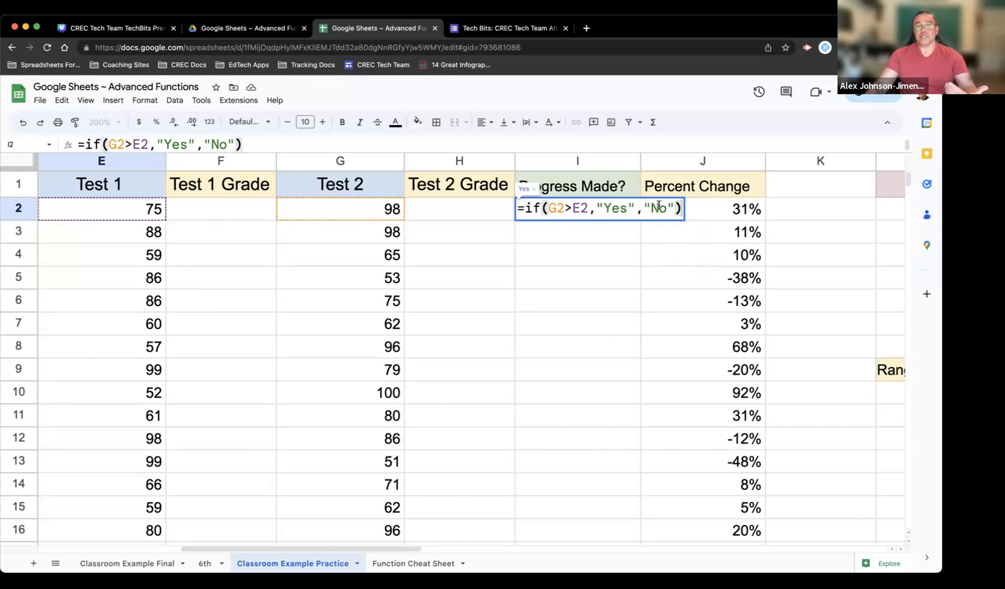
{"action": "key", "text": "Return"}
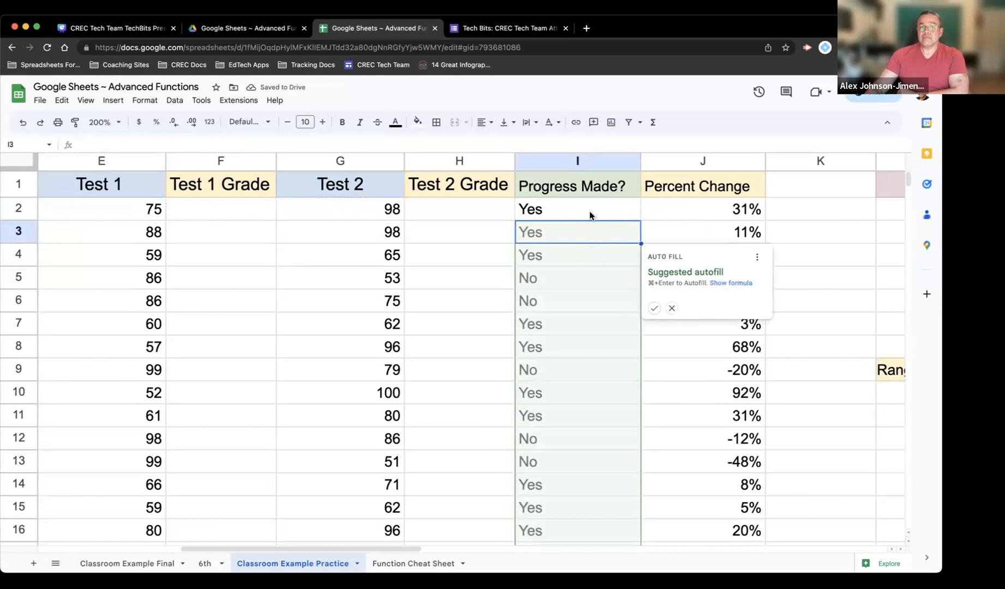
{"action": "left_click", "coordinate": [651, 309]}
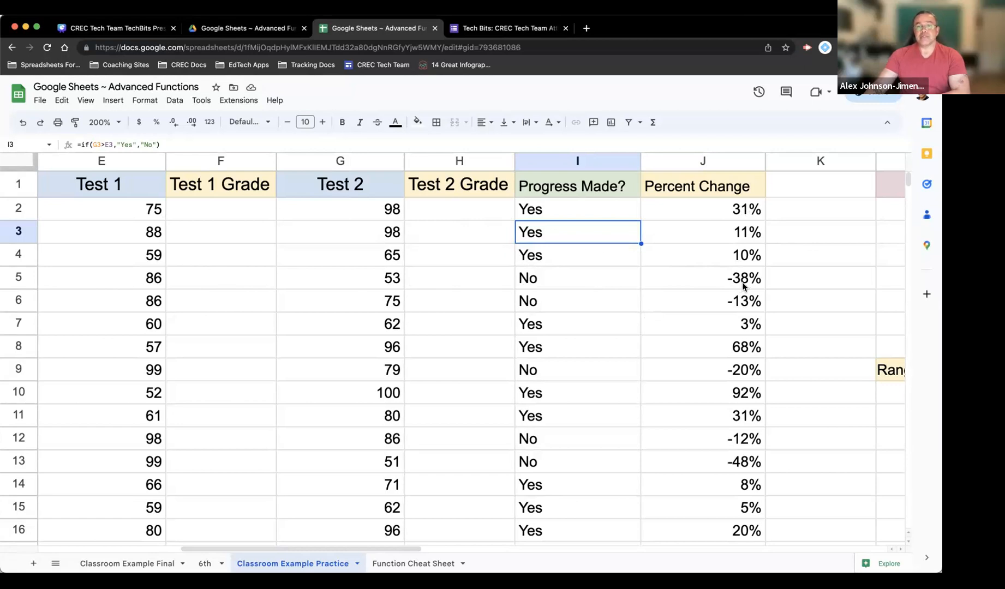
{"action": "left_click", "coordinate": [563, 279]}
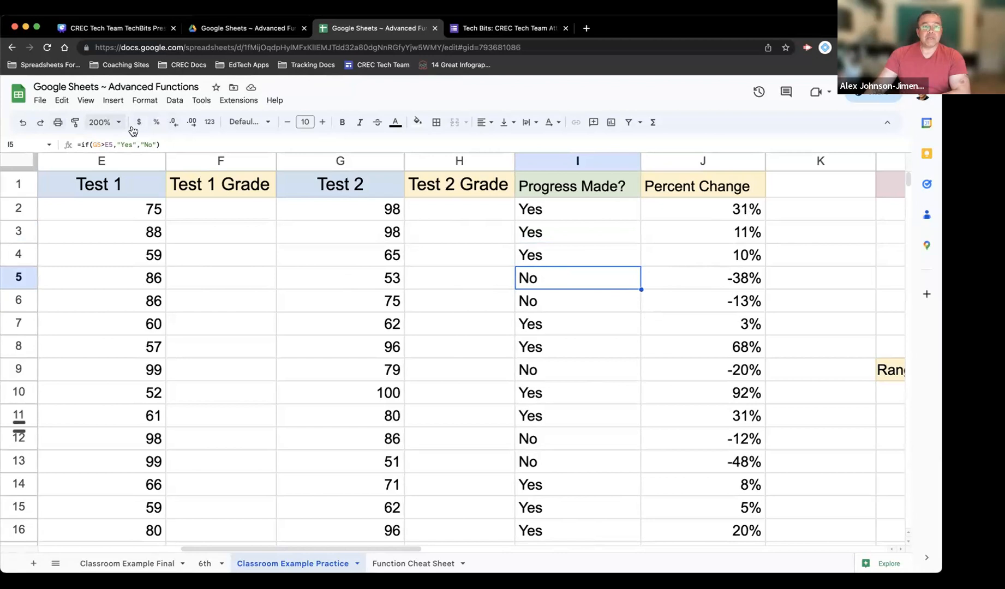
Create a filter on the student score table from the header cells A1:J1, Student ID through Percent Change
{"action": "left_click", "coordinate": [104, 121]}
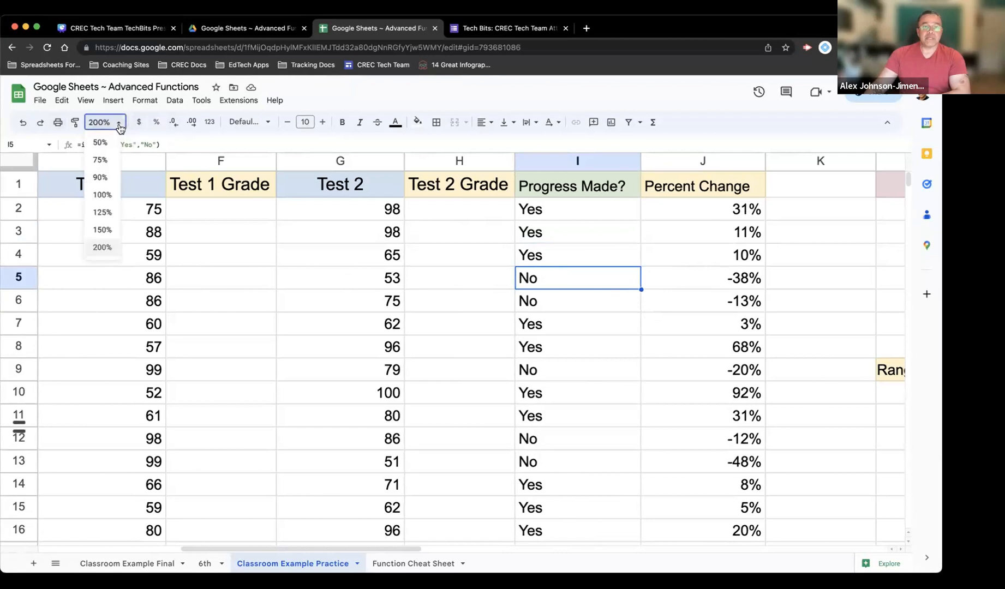
{"action": "left_click", "coordinate": [99, 159]}
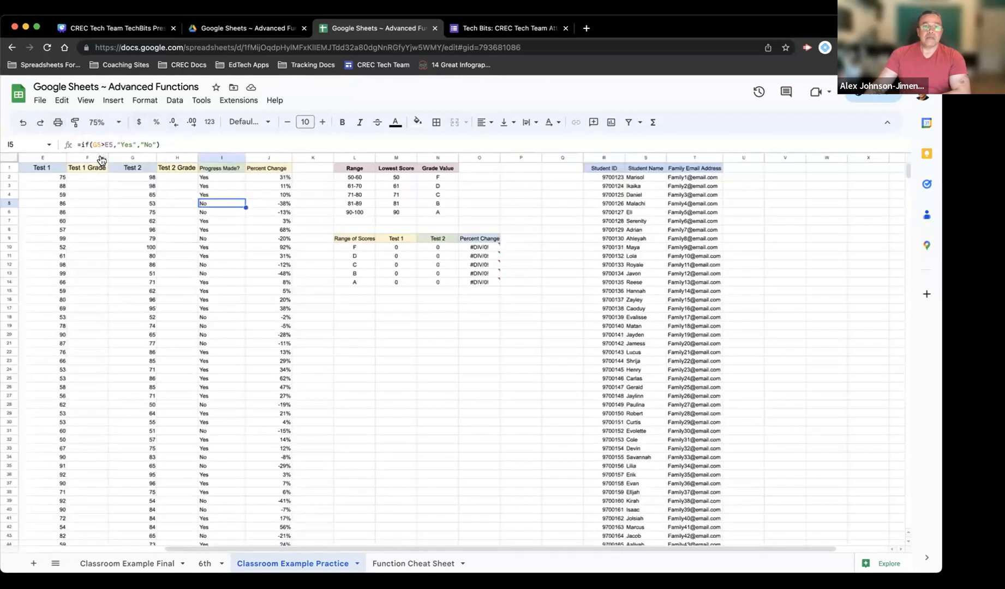
{"action": "left_click", "coordinate": [110, 121]}
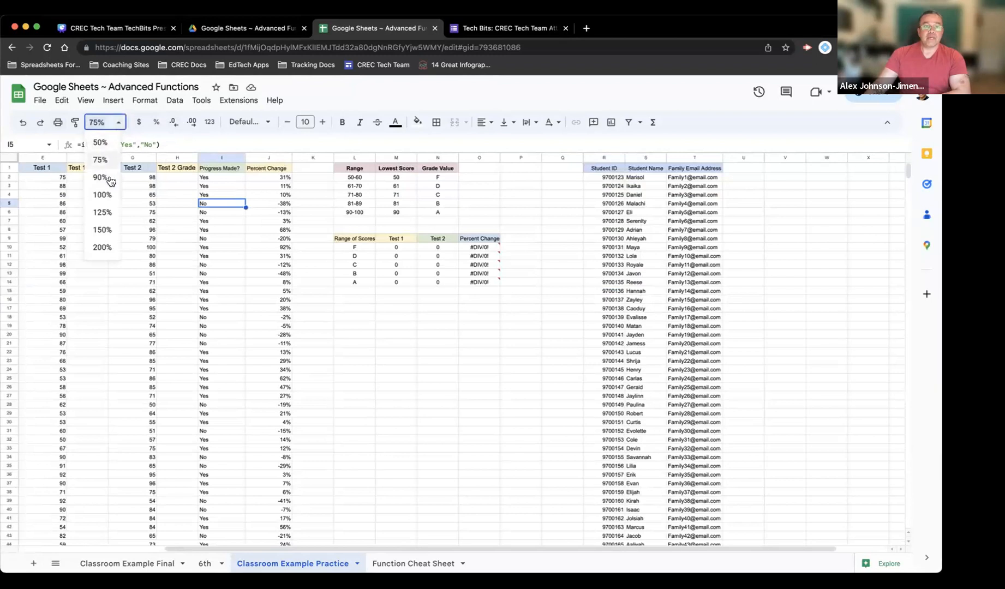
{"action": "left_click", "coordinate": [104, 212]}
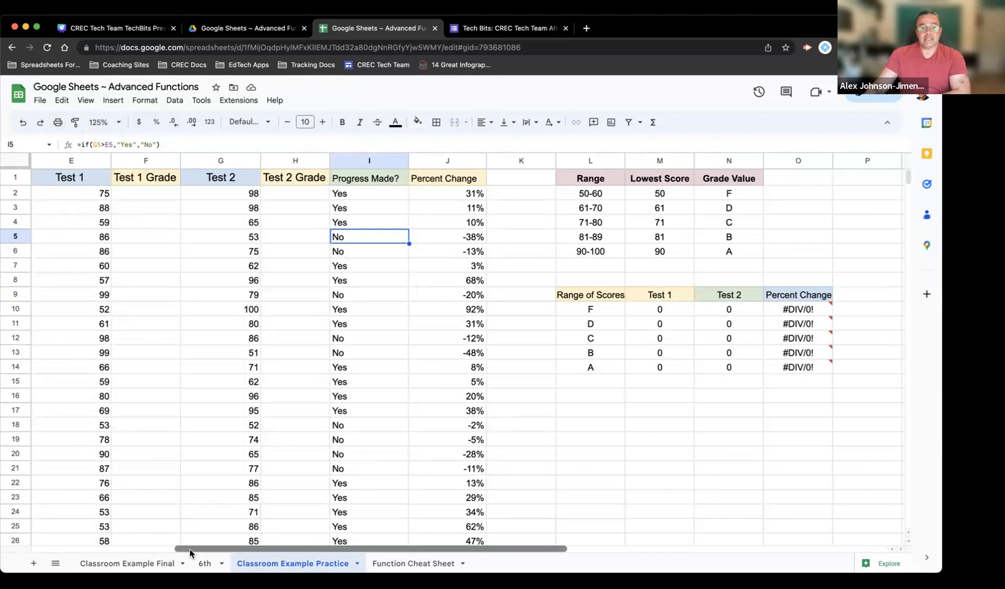
{"action": "left_click_drag", "start_coordinate": [190, 549], "coordinate": [50, 549]}
{"action": "left_click_drag", "start_coordinate": [67, 176], "coordinate": [773, 180]}
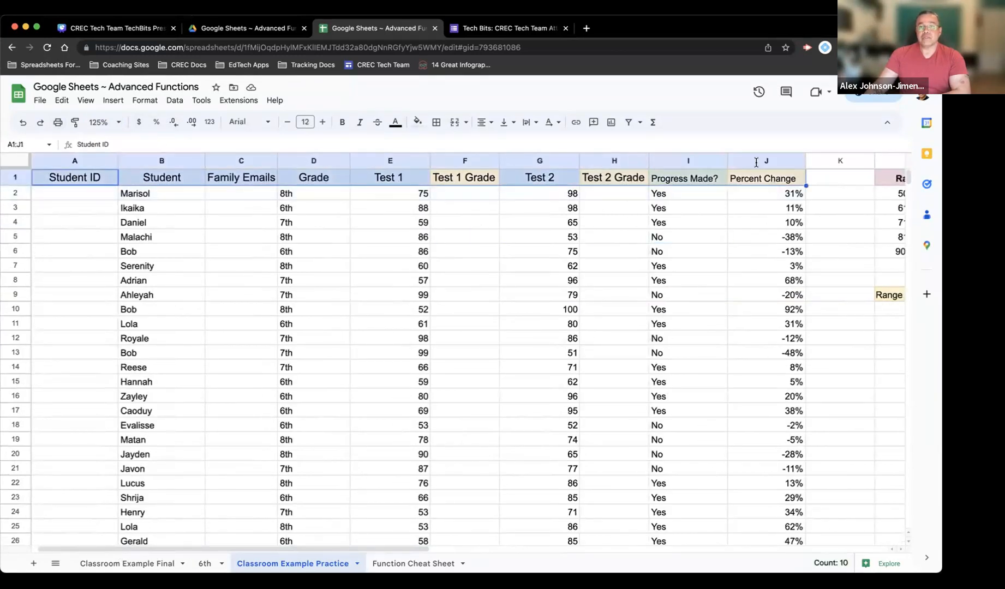
{"action": "left_click", "coordinate": [626, 123]}
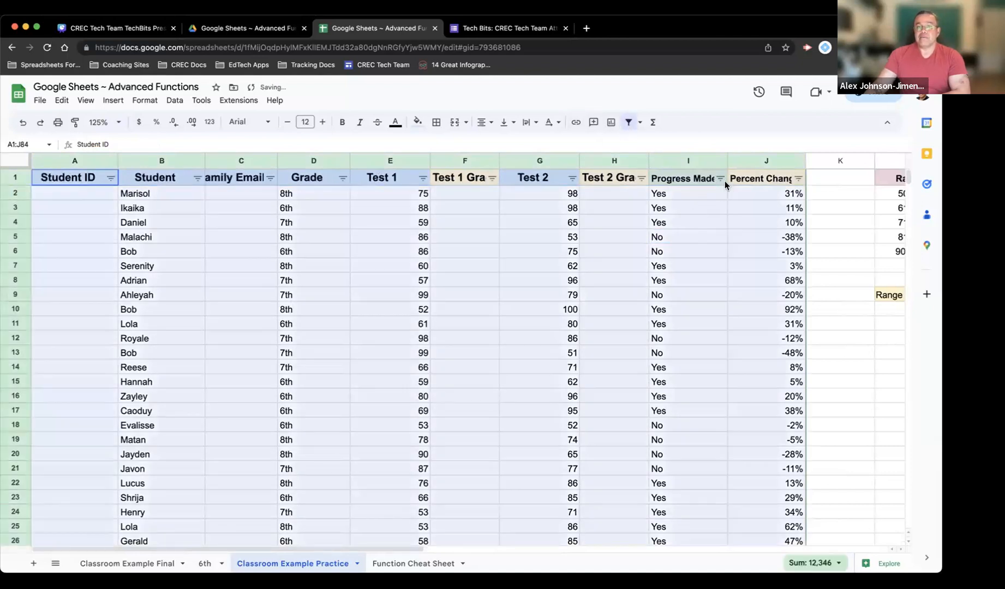
Filter the Progress Made? column to show only the "No" rows and look through the remaining students
{"action": "left_click", "coordinate": [709, 209]}
{"action": "left_click", "coordinate": [720, 178]}
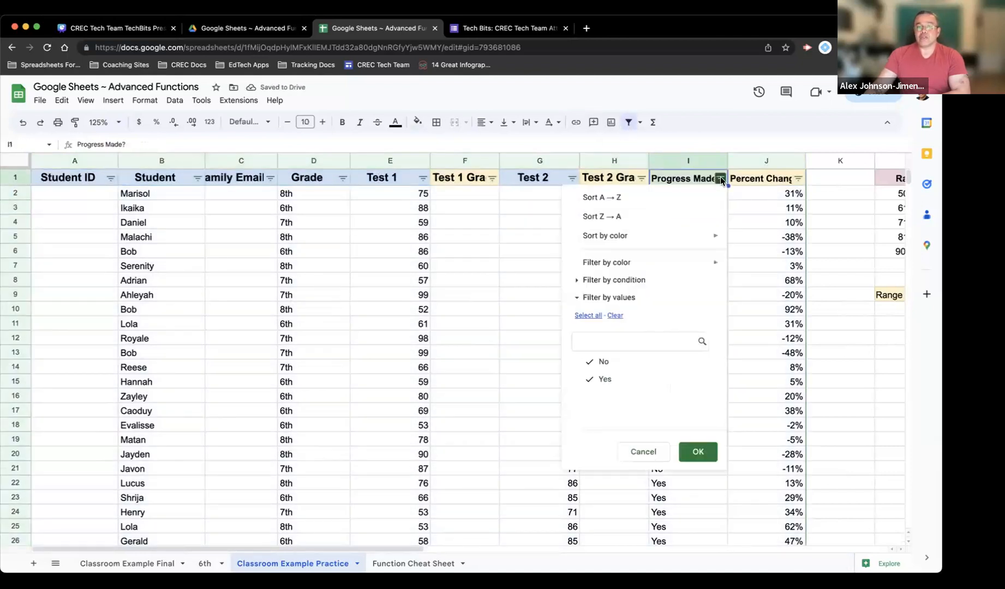
{"action": "left_click", "coordinate": [591, 380]}
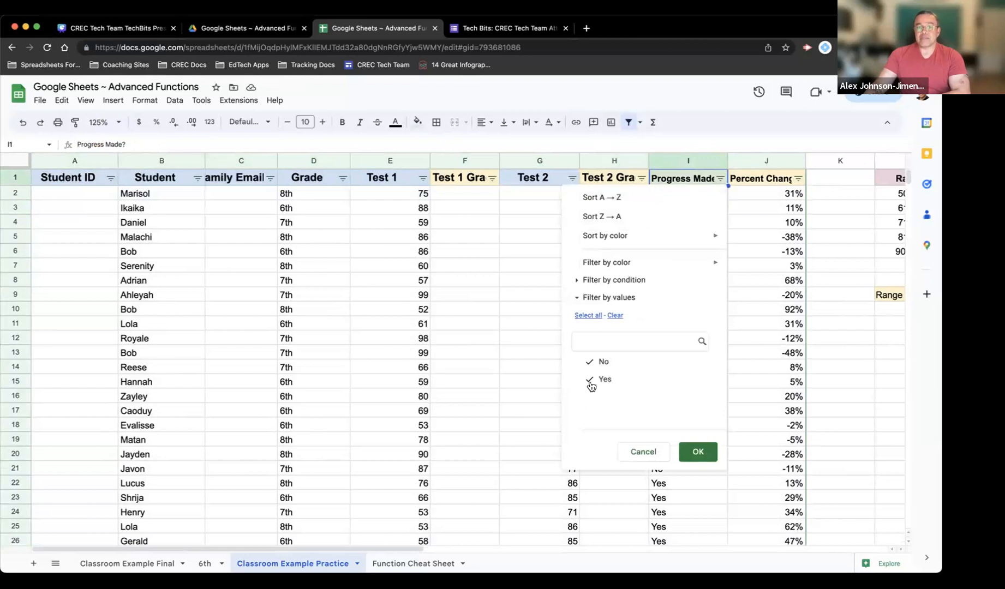
{"action": "left_click", "coordinate": [685, 448]}
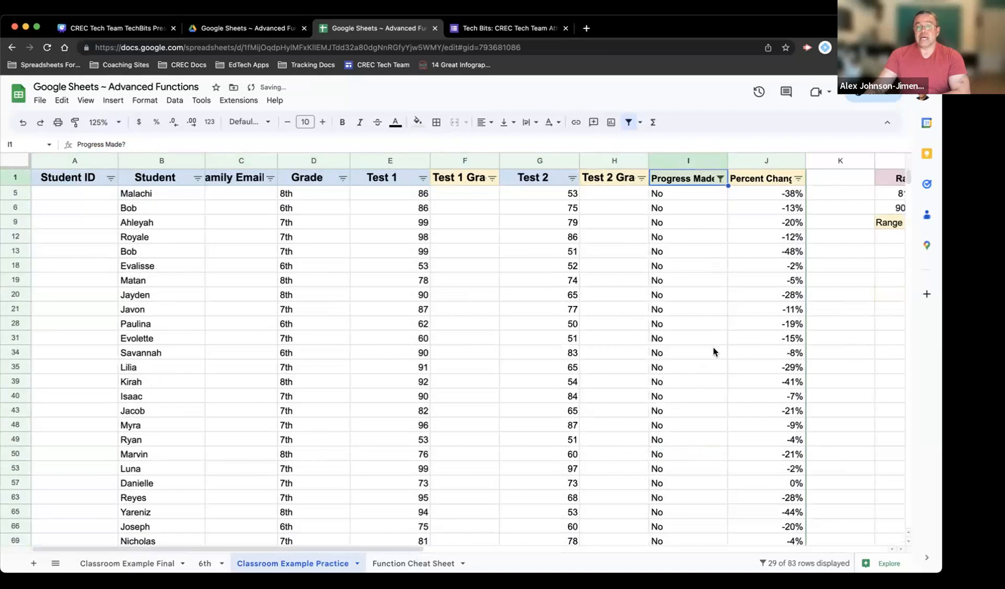
{"action": "scroll", "coordinate": [715, 349], "scroll_direction": "down", "scroll_amount": 2}
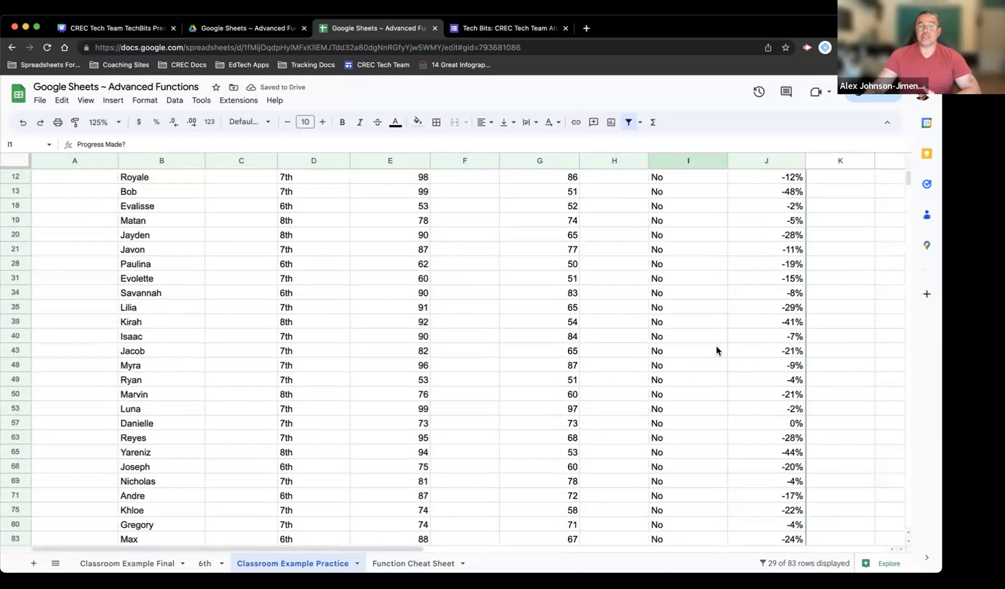
Look over the filtered "No" students, and switch the Progress Made? filter to show only the "Yes" rows
{"action": "scroll", "coordinate": [716, 349], "scroll_direction": "down", "scroll_amount": 4}
{"action": "scroll", "coordinate": [716, 350], "scroll_direction": "up", "scroll_amount": 2}
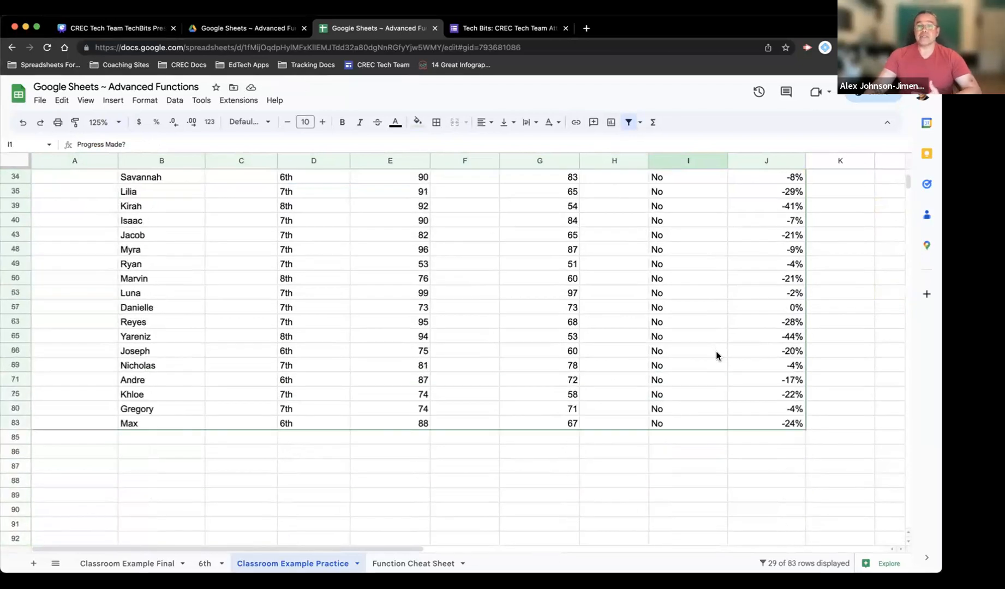
{"action": "scroll", "coordinate": [716, 351], "scroll_direction": "up", "scroll_amount": 4}
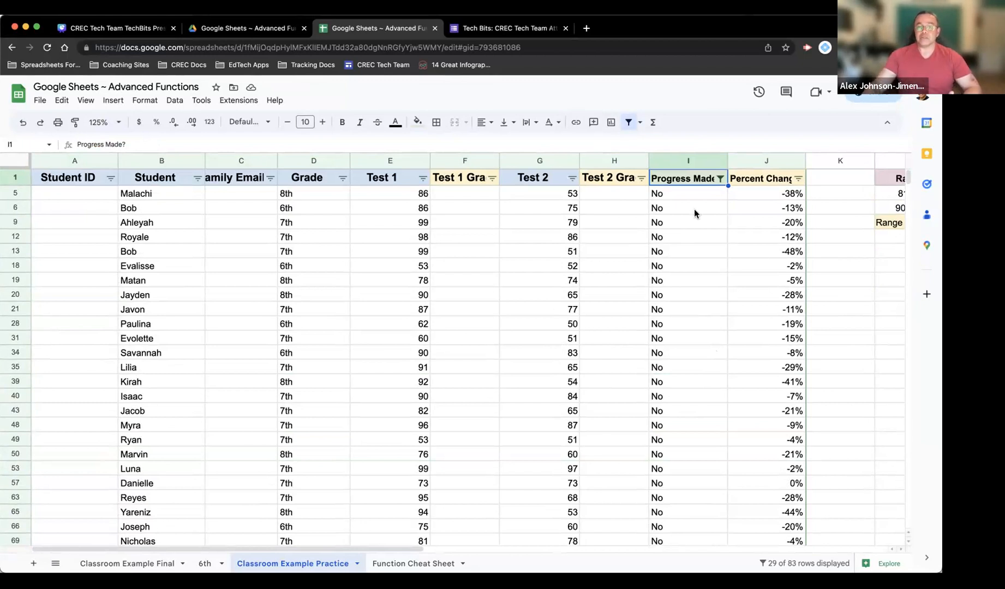
{"action": "left_click", "coordinate": [721, 178]}
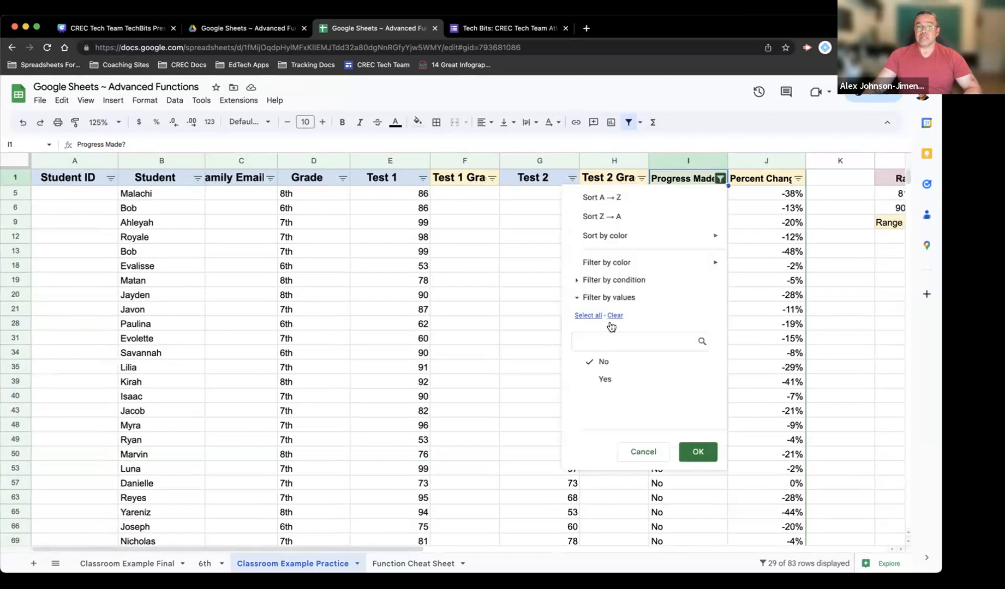
{"action": "left_click", "coordinate": [589, 379]}
{"action": "left_click", "coordinate": [589, 362]}
{"action": "left_click", "coordinate": [698, 452]}
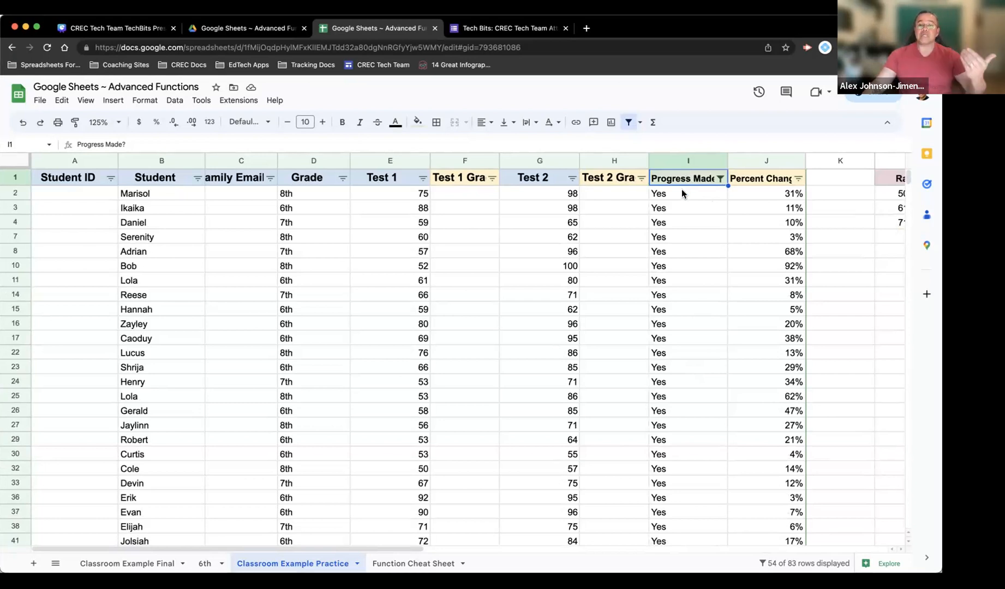
Reset the Progress Made? filter to include all values, and select the first result cell, I2
{"action": "left_click", "coordinate": [719, 179]}
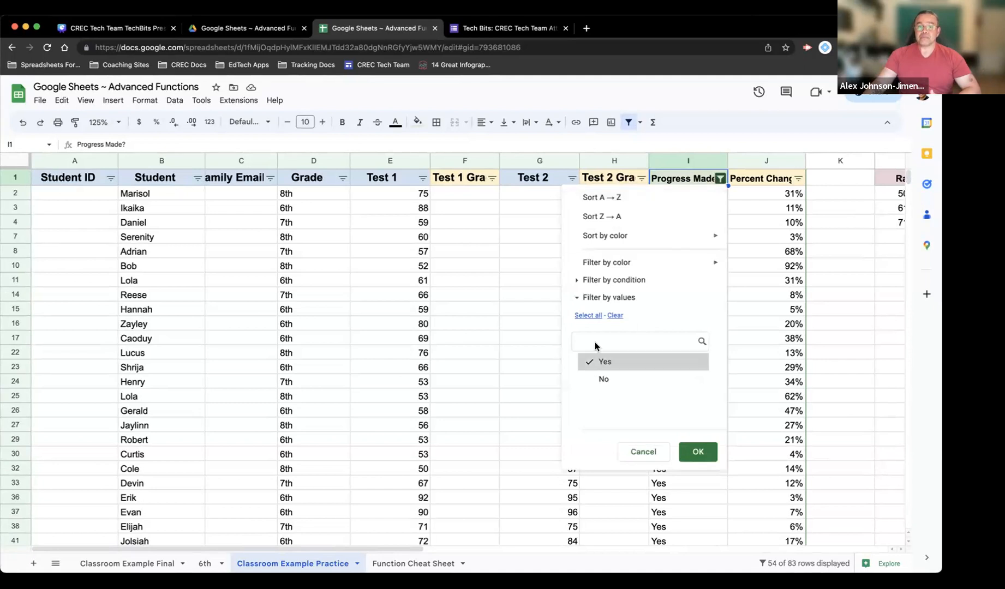
{"action": "left_click", "coordinate": [589, 318]}
{"action": "left_click", "coordinate": [699, 452]}
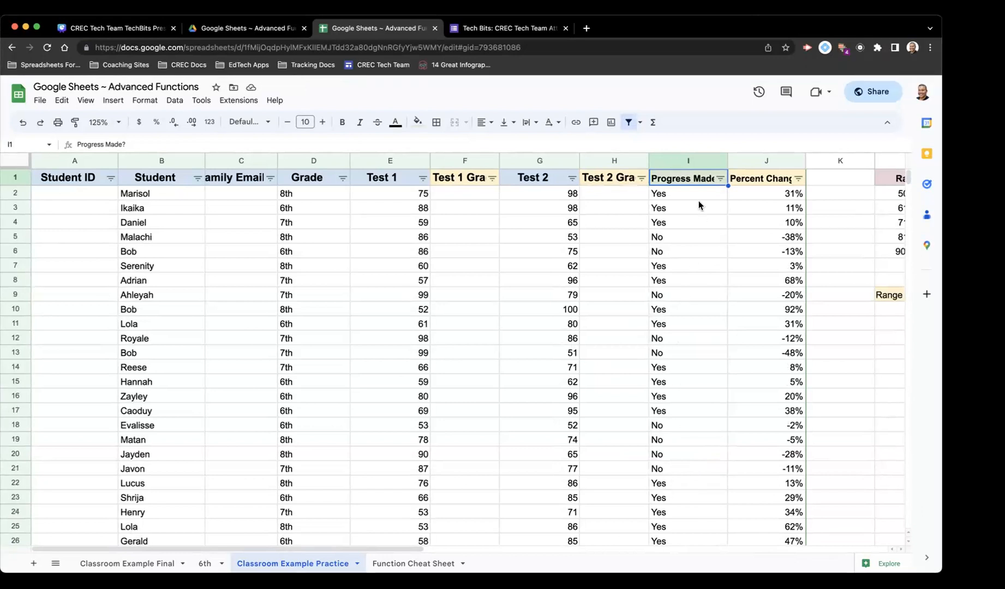
{"action": "left_click", "coordinate": [687, 191]}
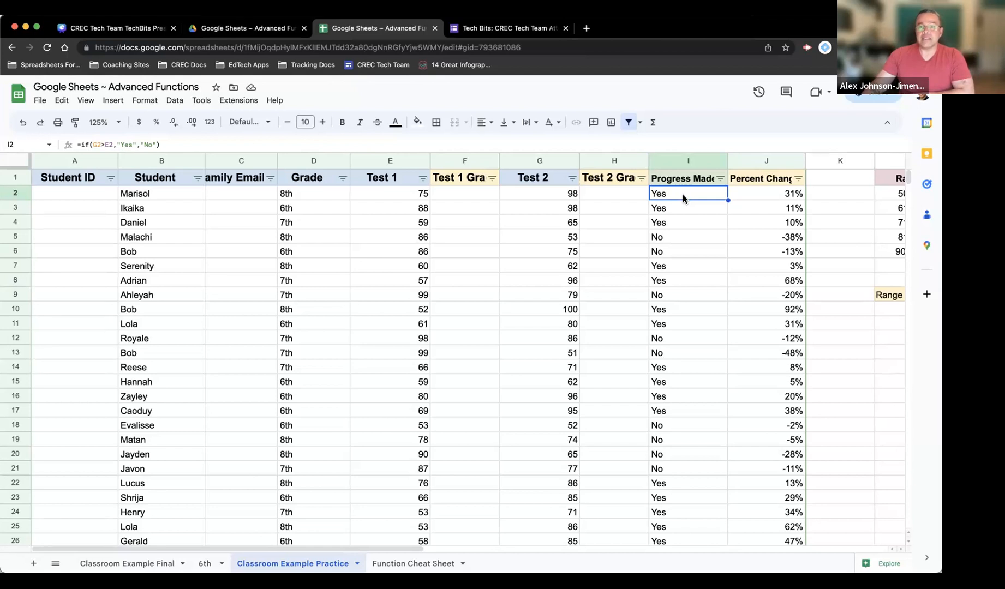
Widen the Test 2 Grade column slightly and set the sheet zoom to 150%
{"action": "left_click_drag", "start_coordinate": [648, 156], "coordinate": [660, 157]}
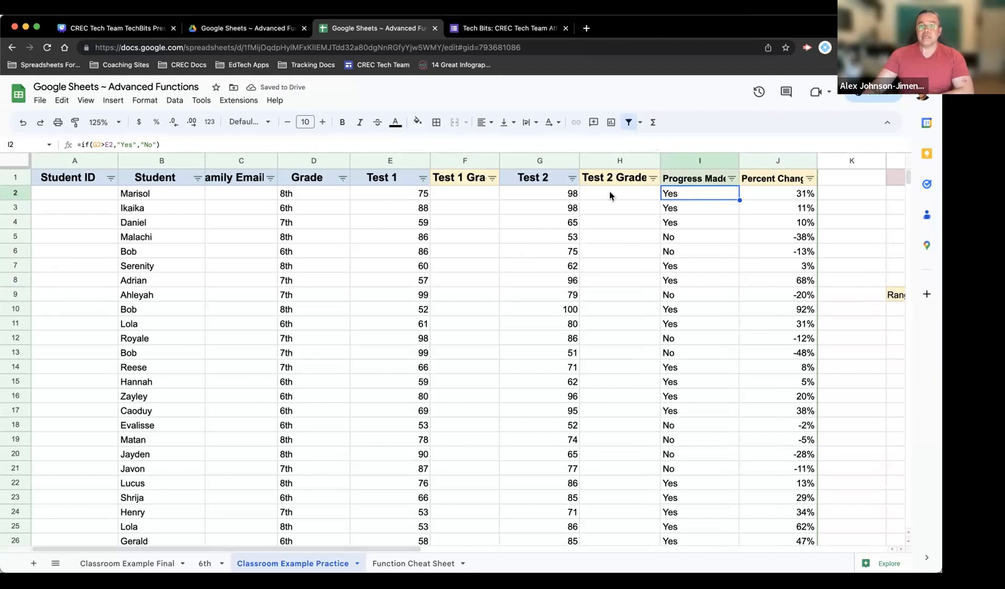
{"action": "left_click", "coordinate": [115, 123]}
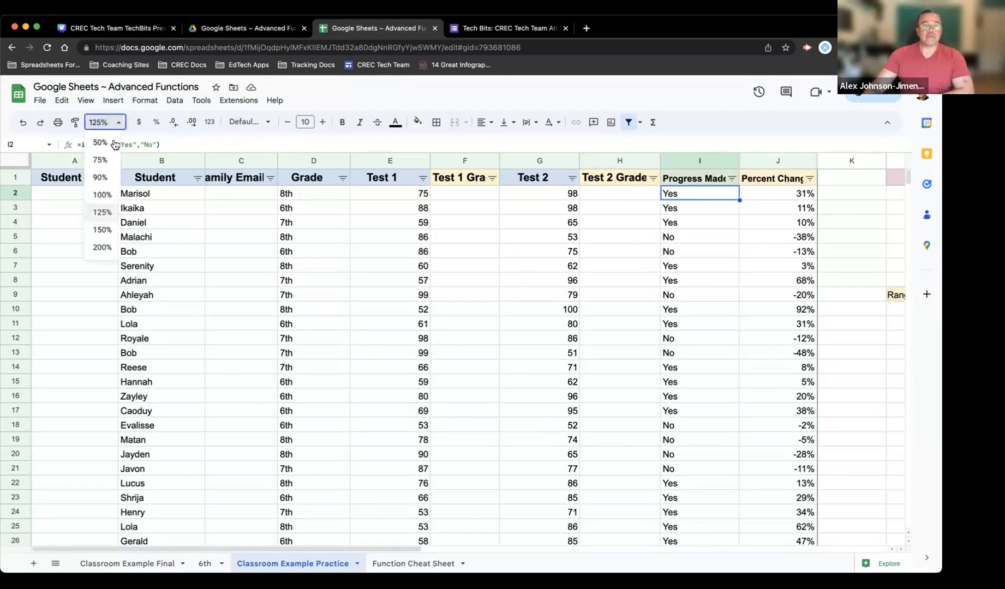
{"action": "left_click", "coordinate": [102, 230]}
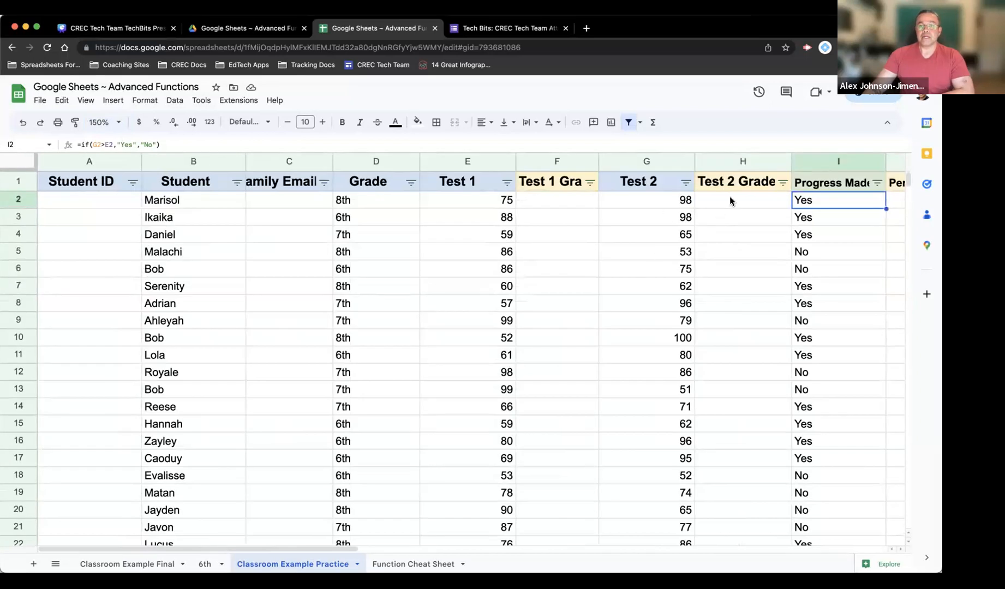
{"action": "left_click_drag", "start_coordinate": [278, 546], "coordinate": [340, 547]}
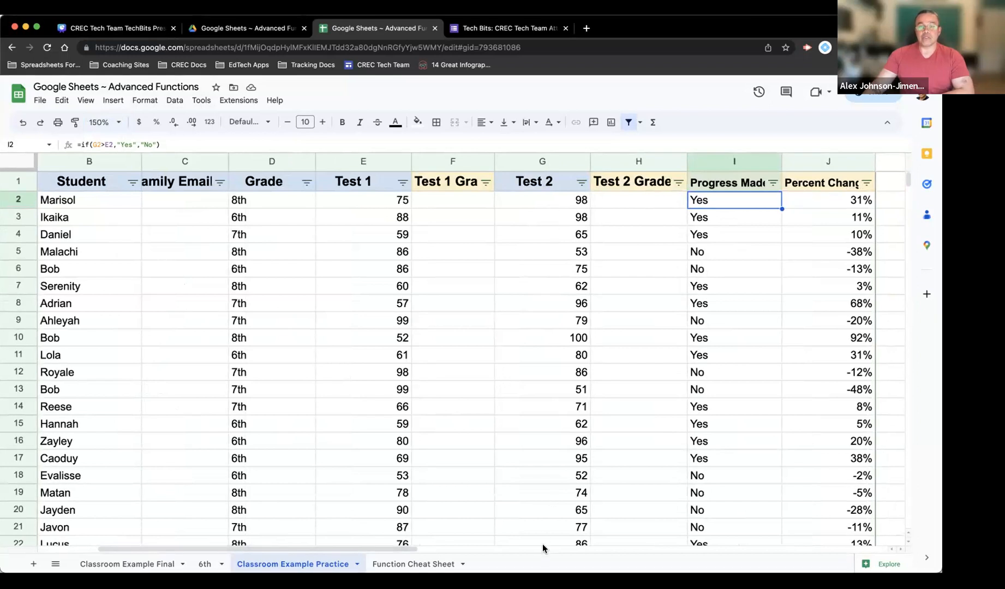
Begin a VLOOKUP formula in H2 under Test 2 Grade, using the Test 2 score in G2 as the search key
{"action": "left_click", "coordinate": [623, 201]}
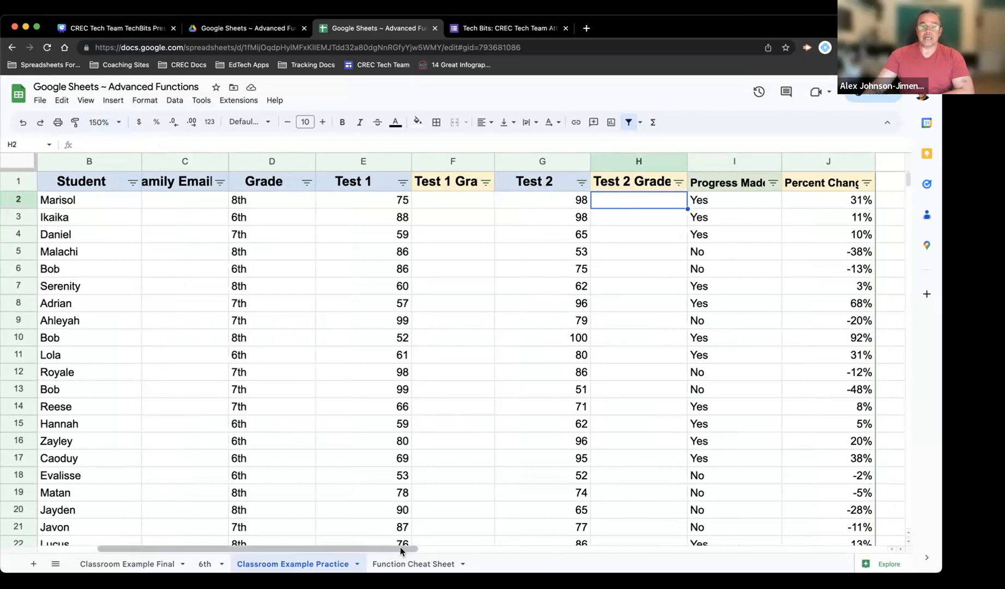
{"action": "left_click_drag", "start_coordinate": [435, 546], "coordinate": [551, 541]}
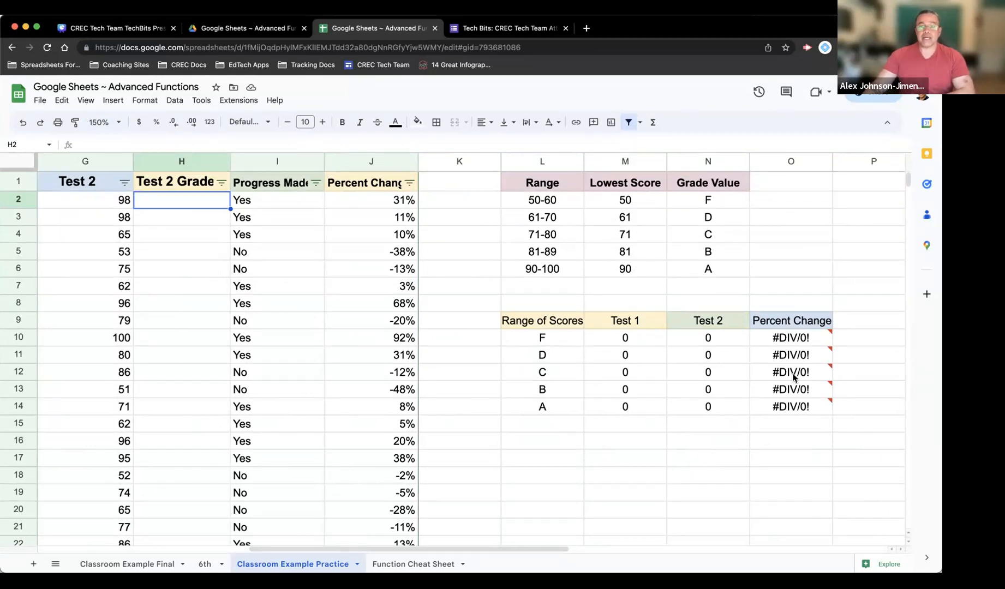
{"action": "mouse_move", "coordinate": [797, 342]}
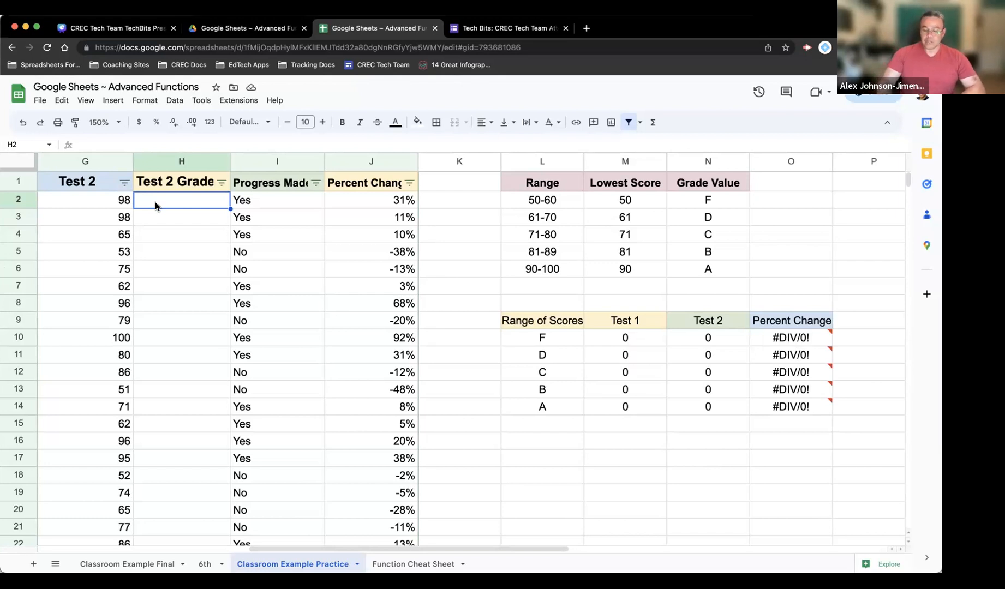
{"action": "type", "text": "="}
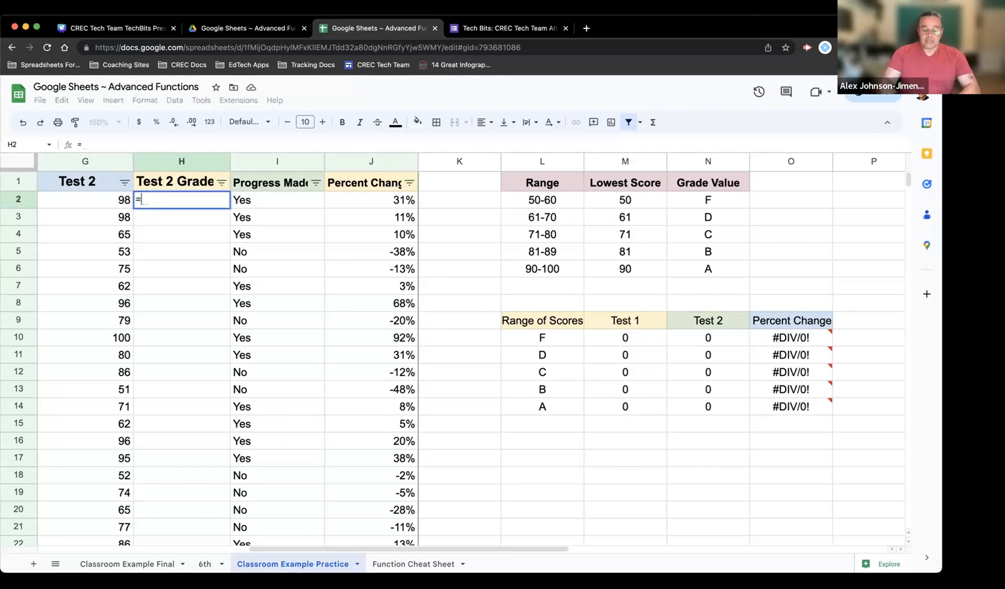
{"action": "type", "text": "VLookuup"}
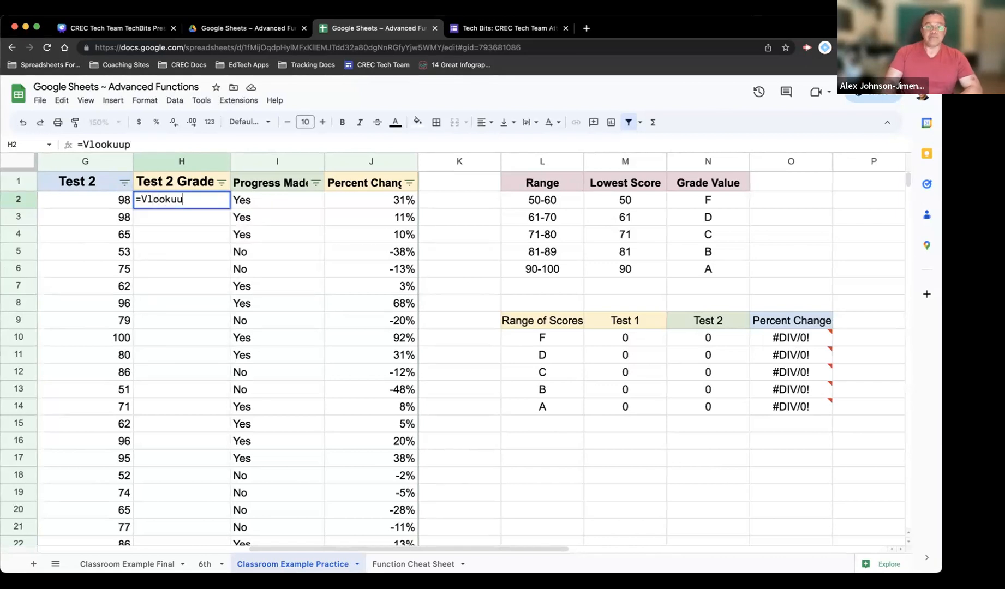
{"action": "key", "text": "BackSpace"}
{"action": "key", "text": "BackSpace"}
{"action": "type", "text": "p"}
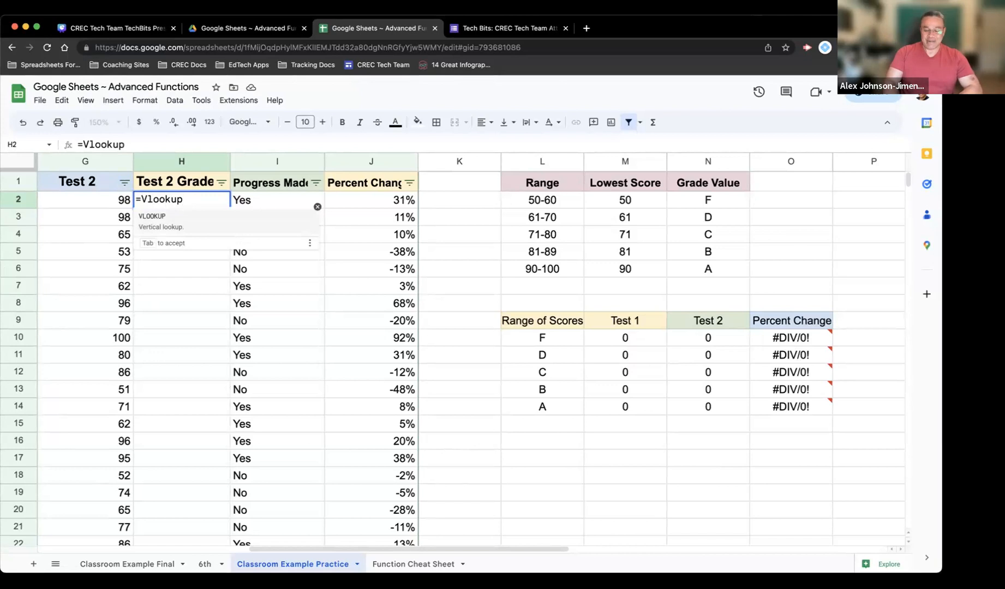
{"action": "type", "text": "("}
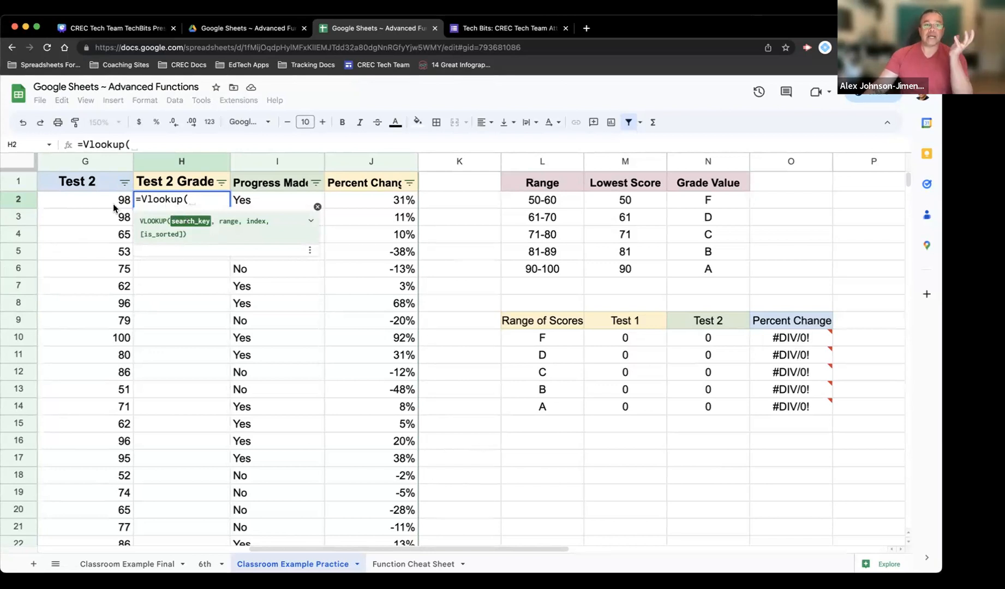
{"action": "left_click", "coordinate": [88, 198]}
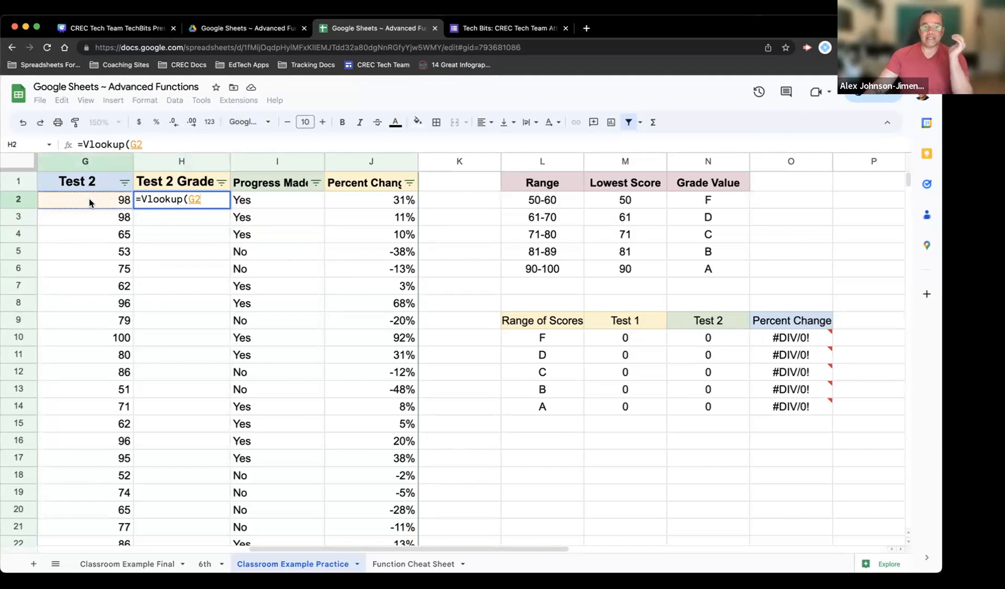
{"action": "type", "text": ","}
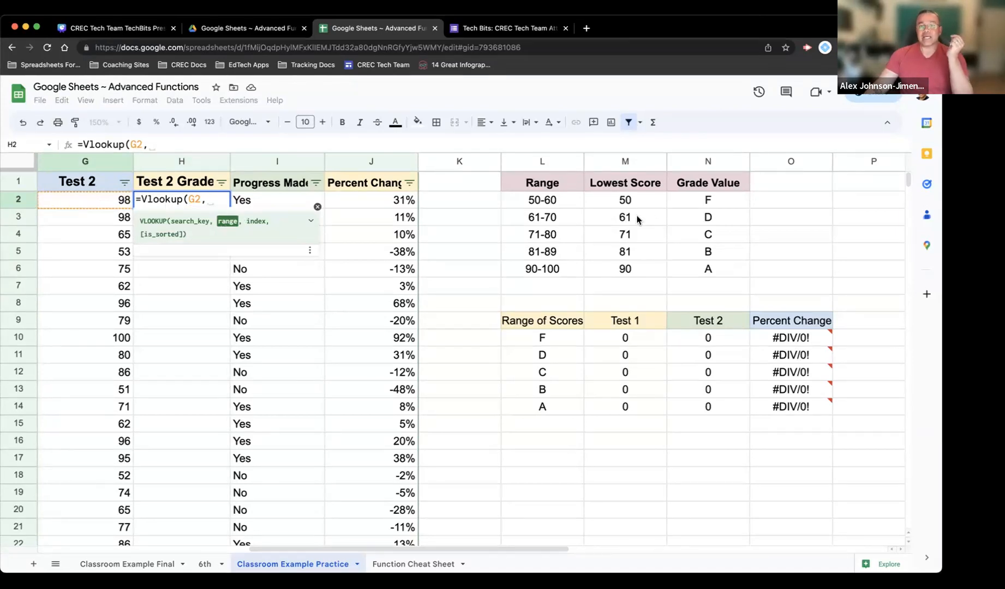
Add the Lowest Score and Grade Value cells M2:N6 as the lookup range and lock it as $M$2:$N$6
{"action": "left_click", "coordinate": [604, 196]}
{"action": "left_click_drag", "start_coordinate": [687, 204], "coordinate": [703, 268]}
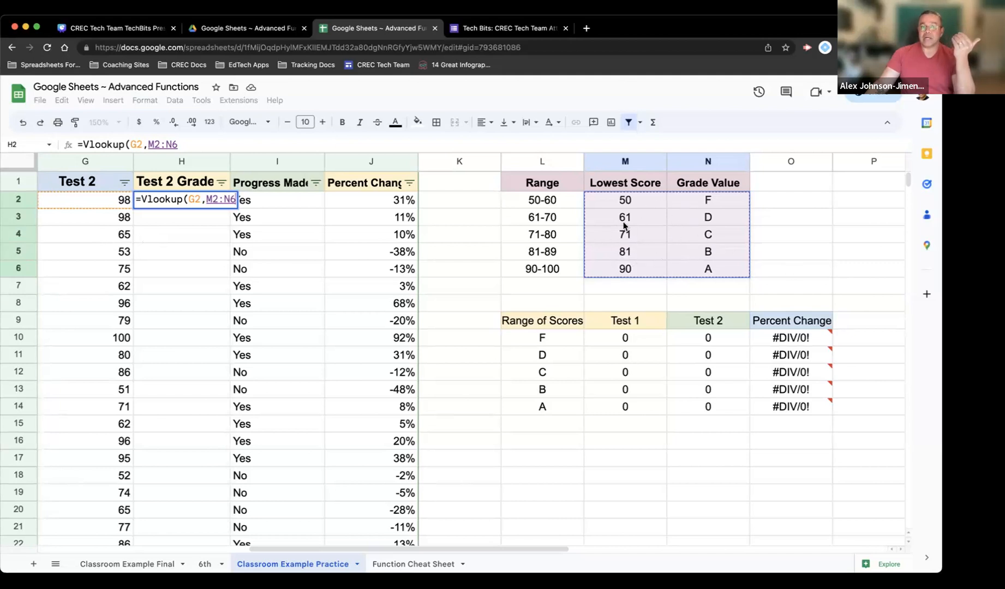
{"action": "double_click", "coordinate": [217, 200]}
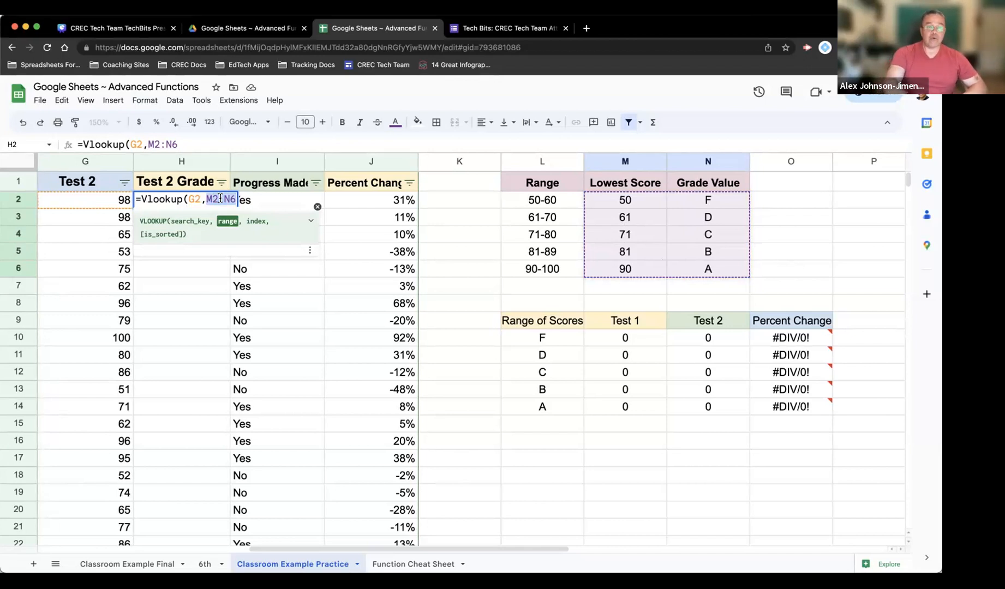
{"action": "key", "text": "F4"}
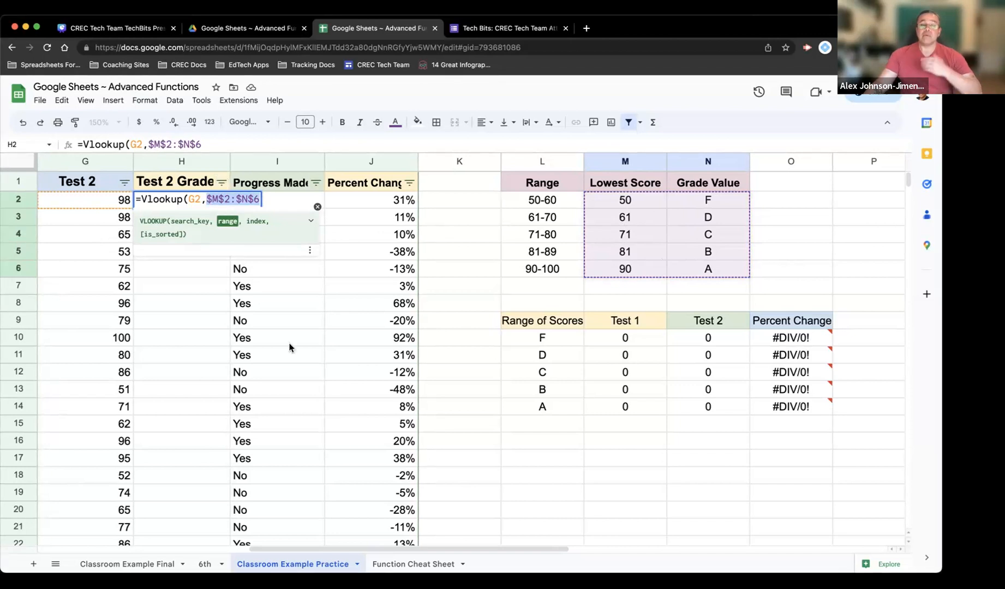
{"action": "key", "text": "Right"}
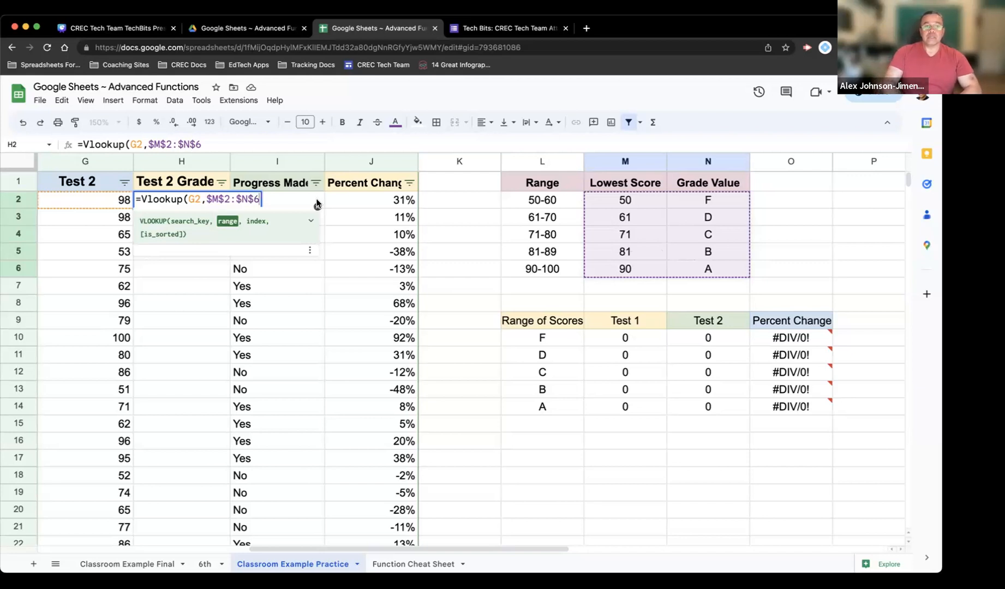
Complete the H2 formula with index 2 and is_sorted TRUE, and accept the suggested autofill for the rest of the Test 2 Grade column
{"action": "type", "text": ","}
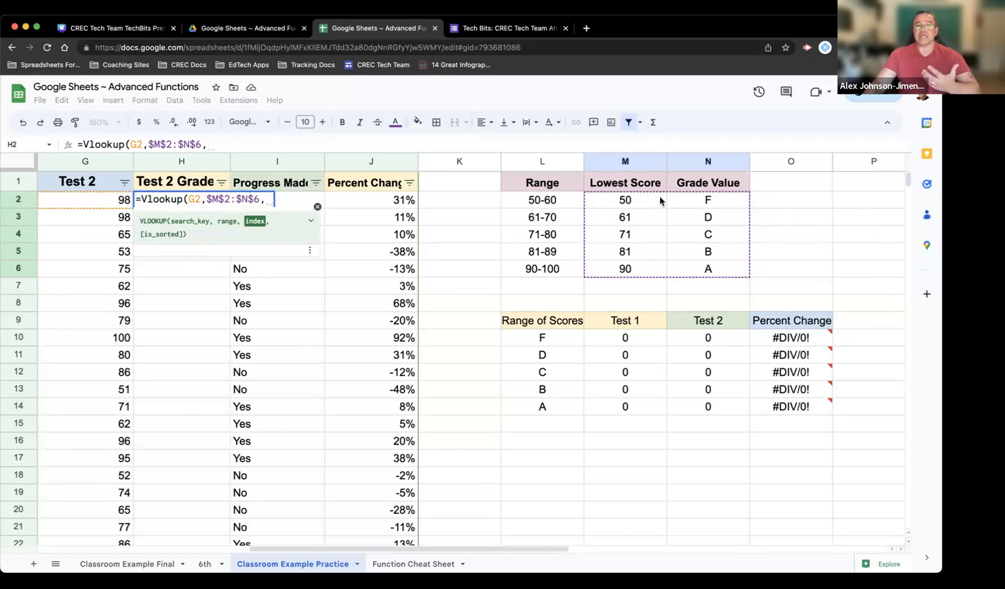
{"action": "type", "text": "2"}
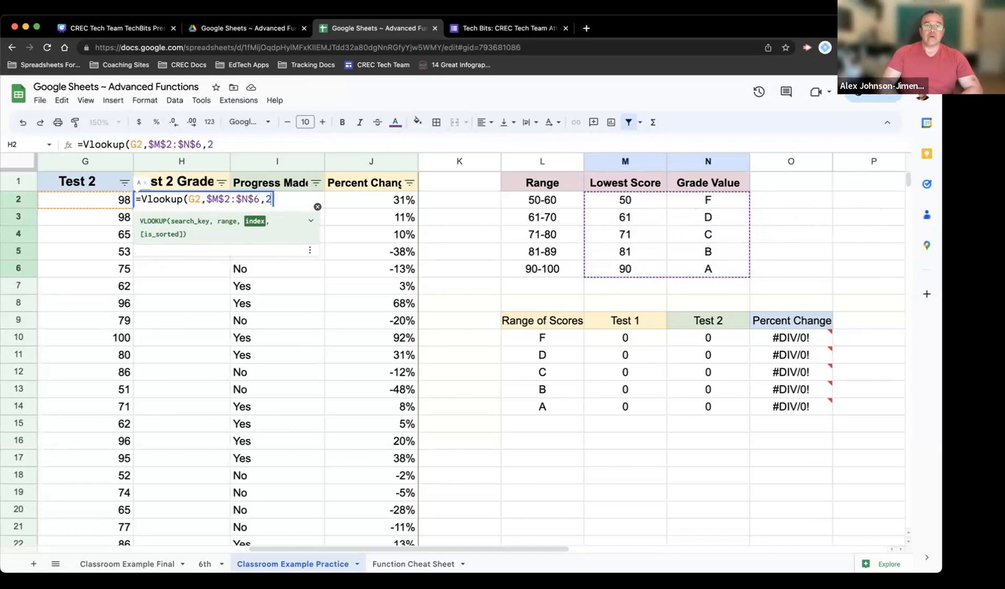
{"action": "type", "text": ","}
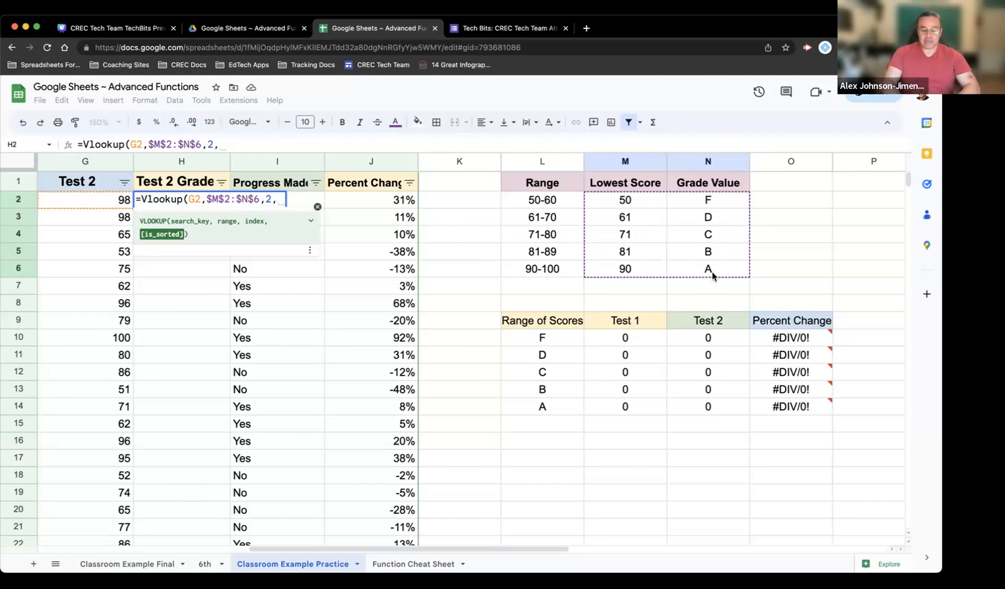
{"action": "type", "text": "TRUE"}
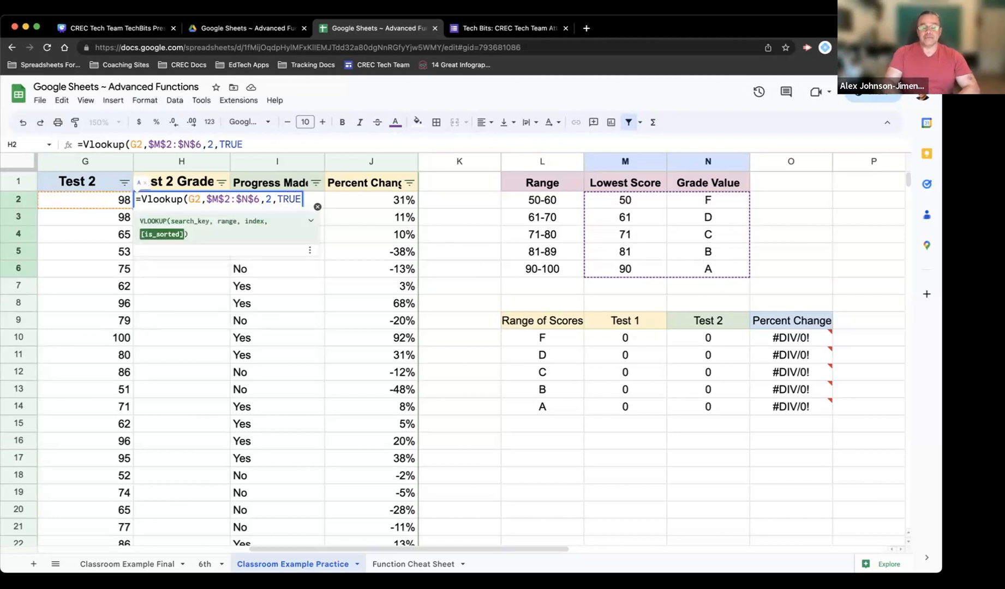
{"action": "type", "text": ")"}
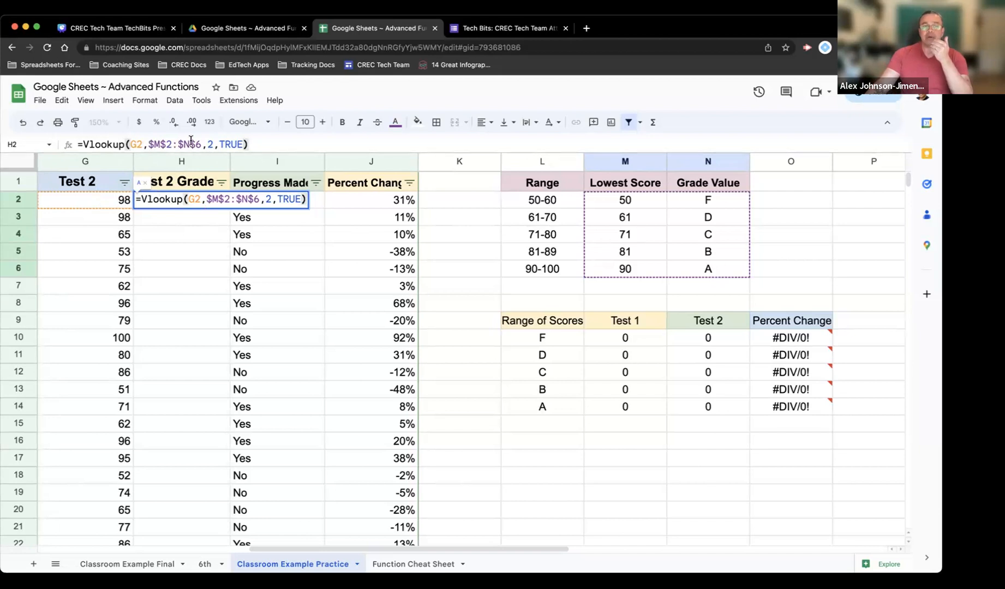
{"action": "key", "text": "Return"}
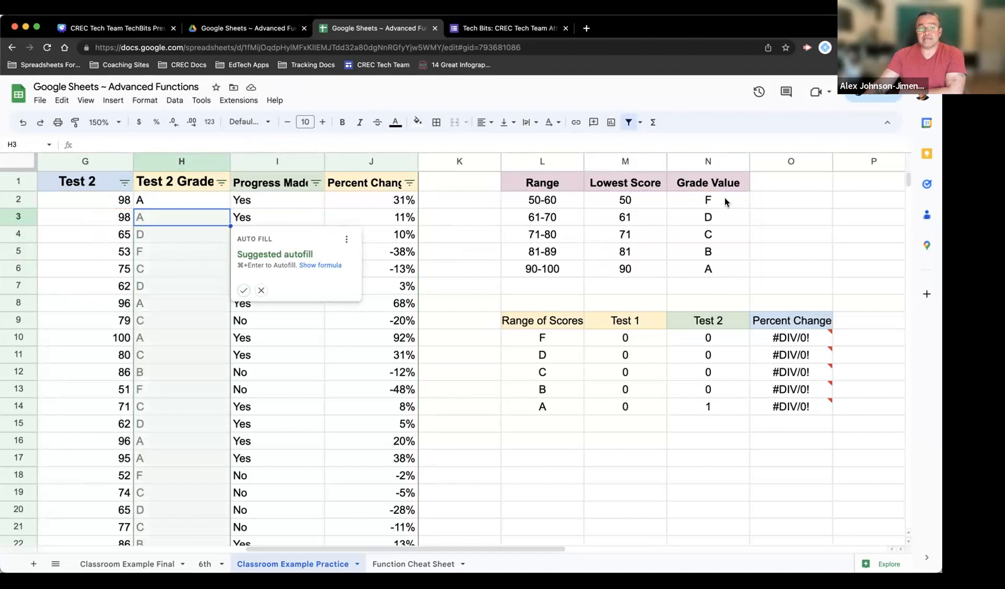
{"action": "left_click", "coordinate": [243, 291]}
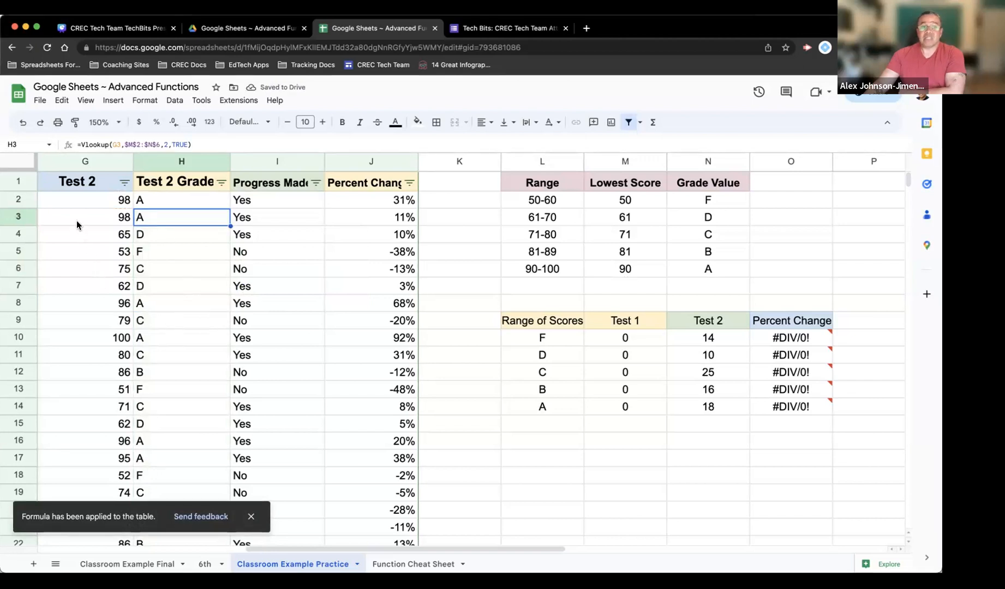
Change the Test 2 score in G3 to 51 to test the grade lookup, and bring the Test 1 columns into view
{"action": "left_click", "coordinate": [76, 218]}
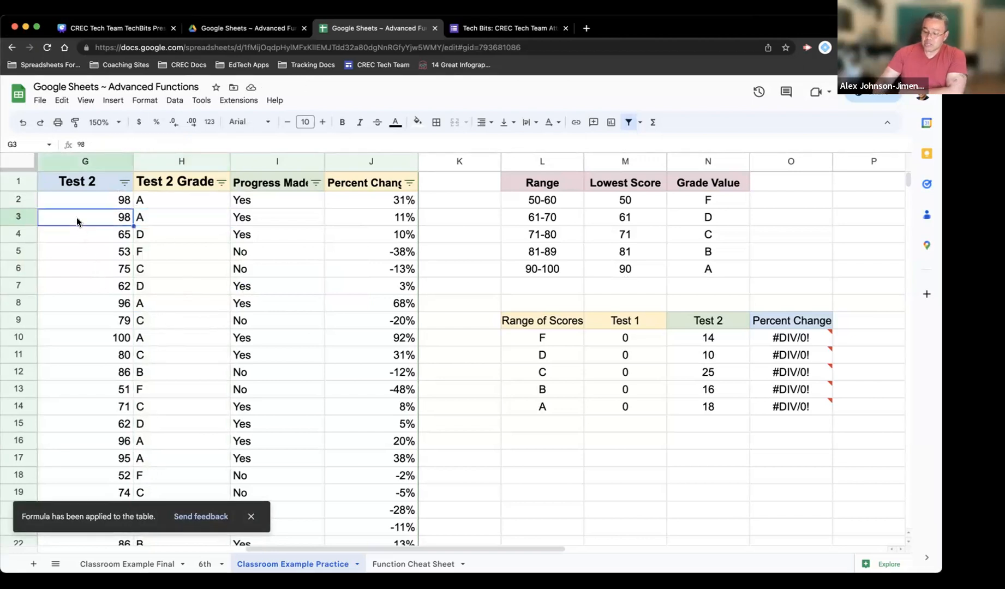
{"action": "type", "text": "51"}
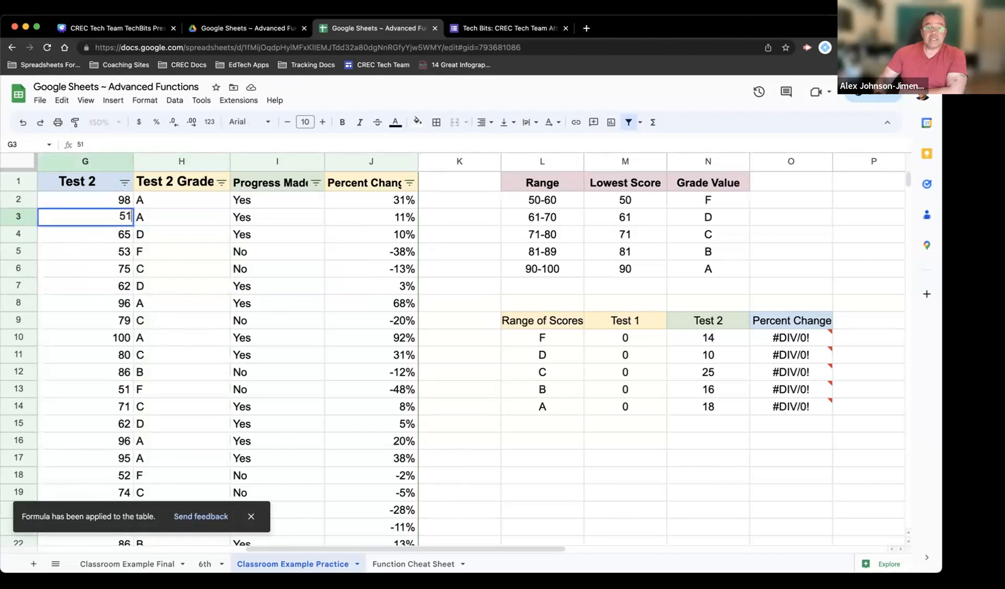
{"action": "key", "text": "Return"}
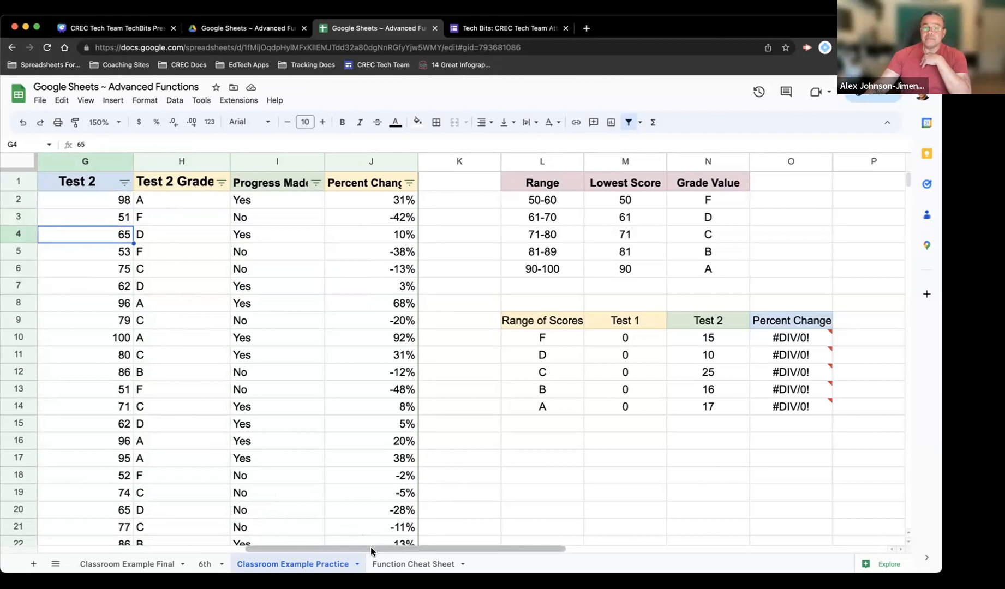
{"action": "left_click_drag", "start_coordinate": [369, 547], "coordinate": [305, 547]}
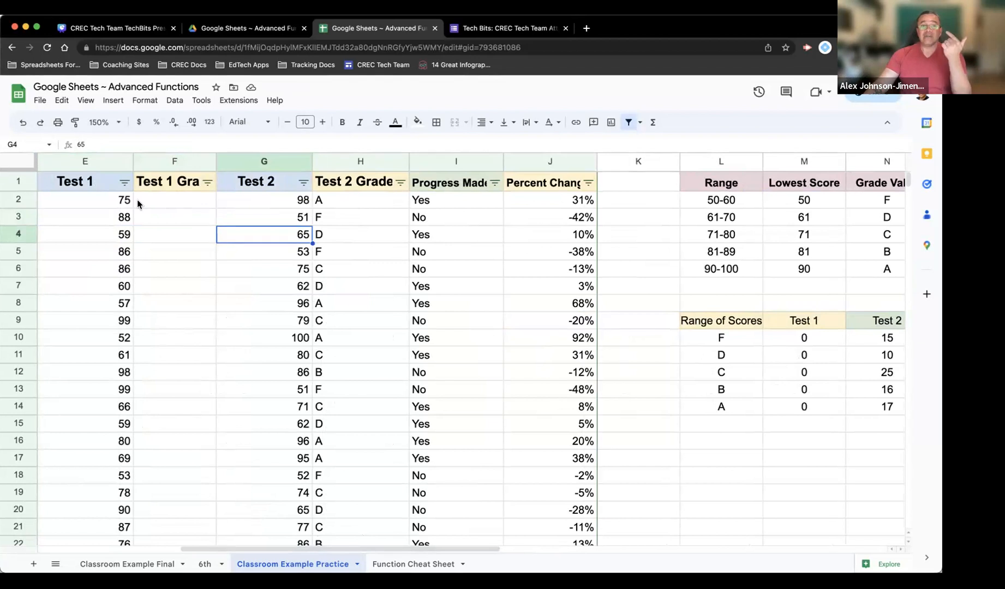
Begin a VLOOKUP formula in F2 under Test 1 Grade, using the Test 1 score in E2 as the search key
{"action": "left_click", "coordinate": [169, 204]}
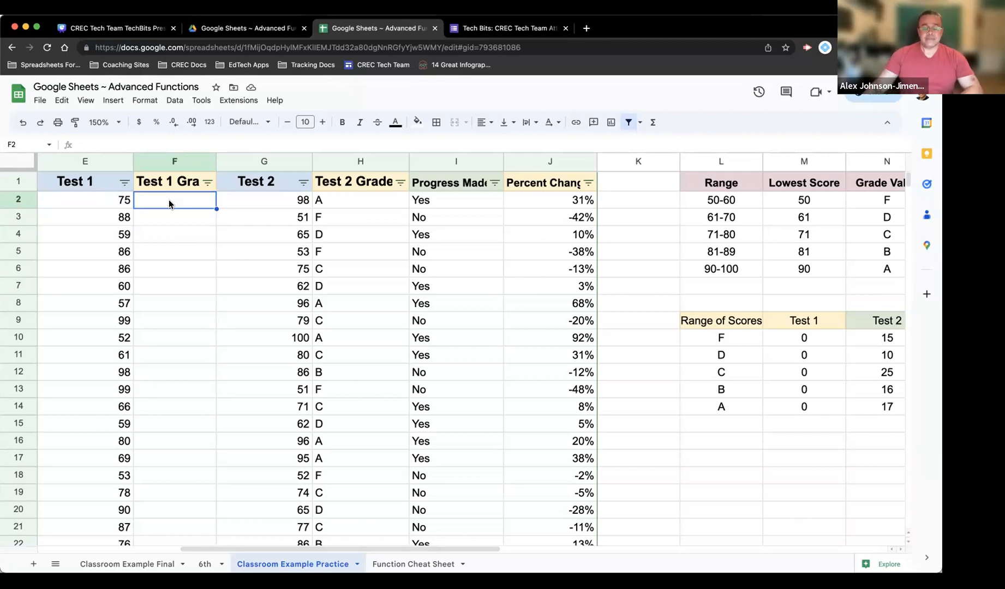
{"action": "type", "text": "=Vlookup"}
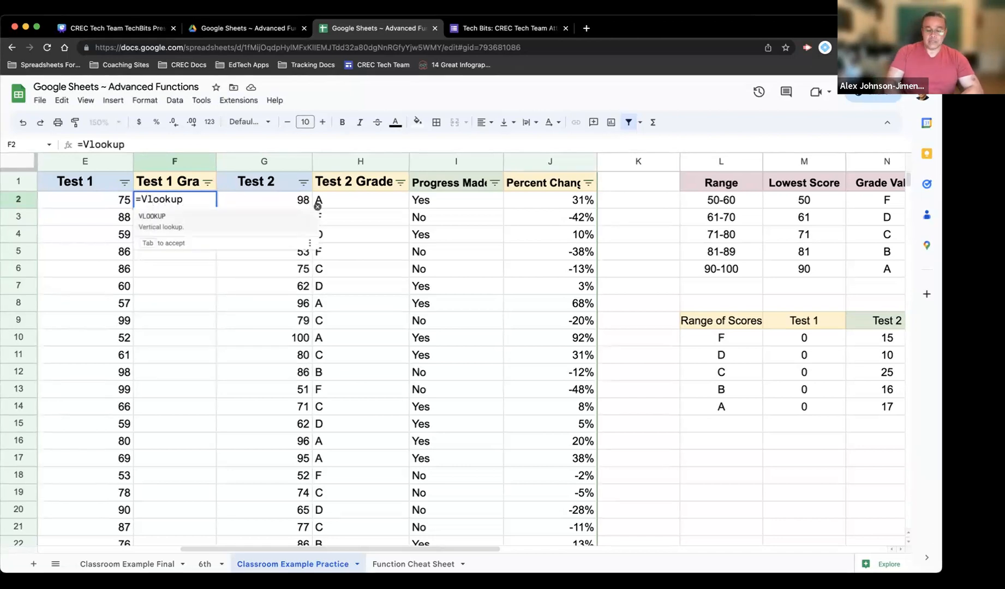
{"action": "type", "text": "("}
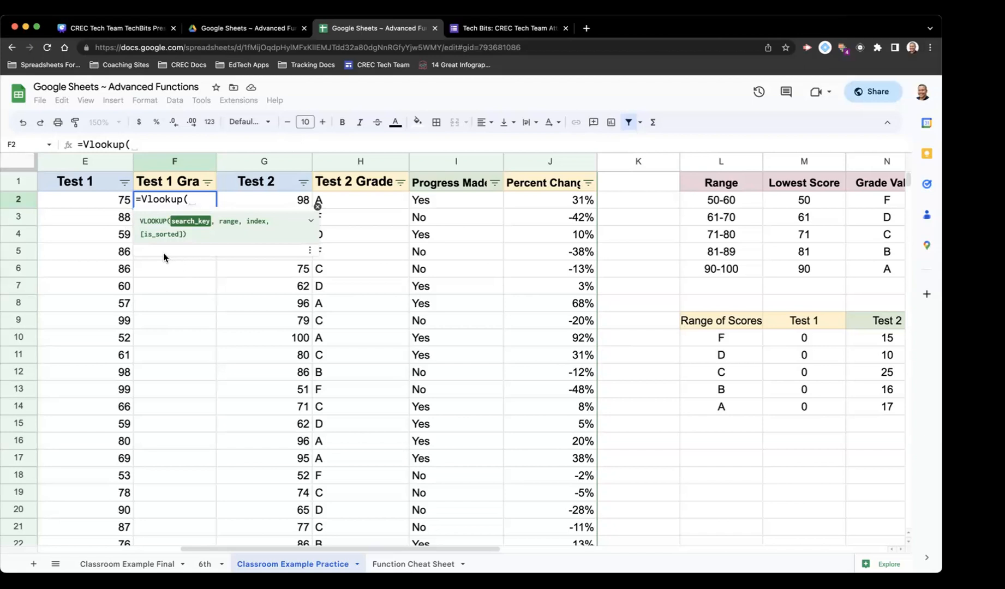
{"action": "left_click", "coordinate": [86, 200]}
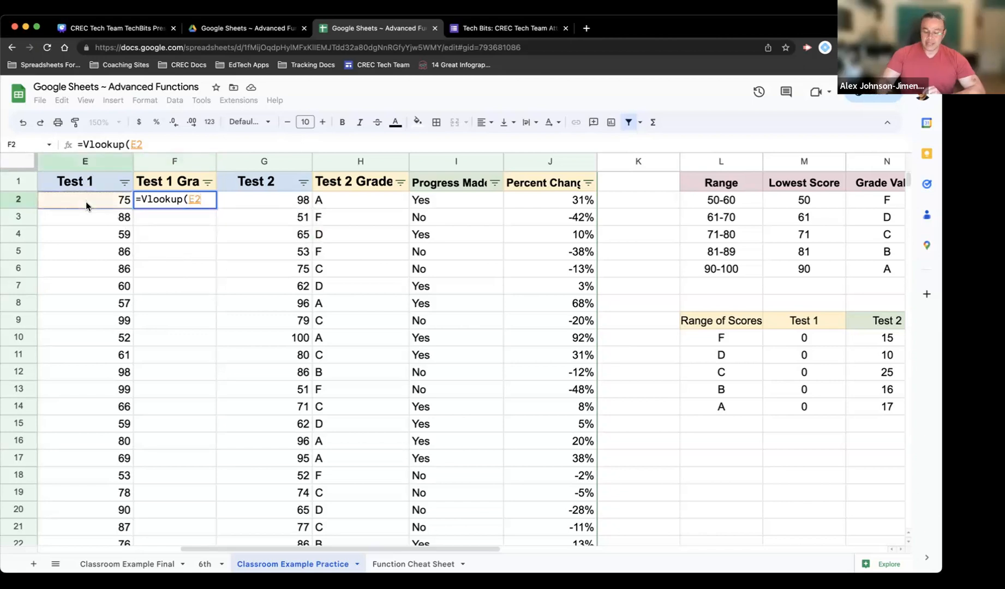
{"action": "type", "text": ","}
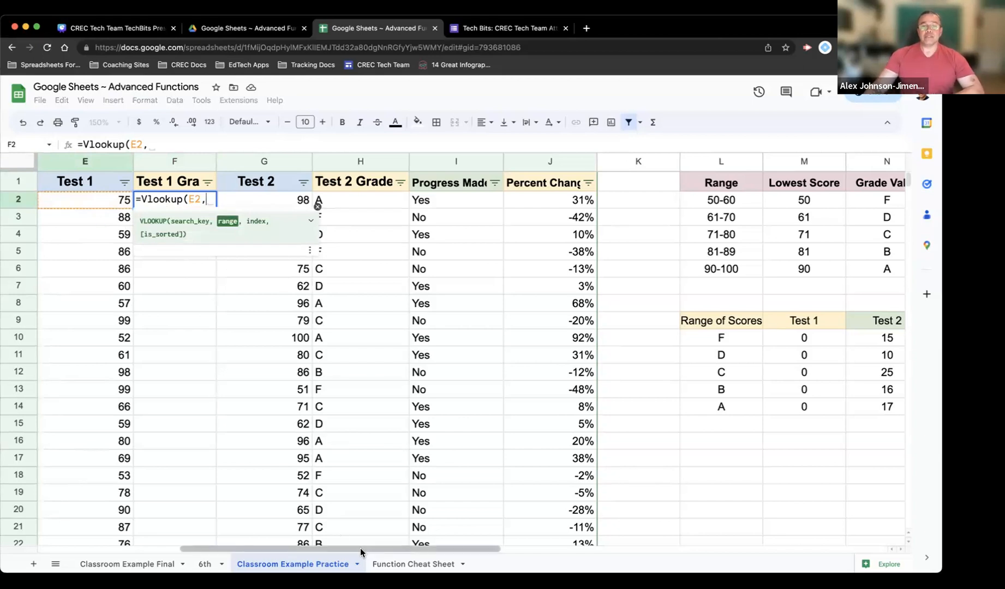
Add the Lowest Score and Grade Value cells M2:N6 as the F2 formula's lookup range, locked as $M$2:$N$6
{"action": "left_click_drag", "start_coordinate": [361, 548], "coordinate": [367, 548]}
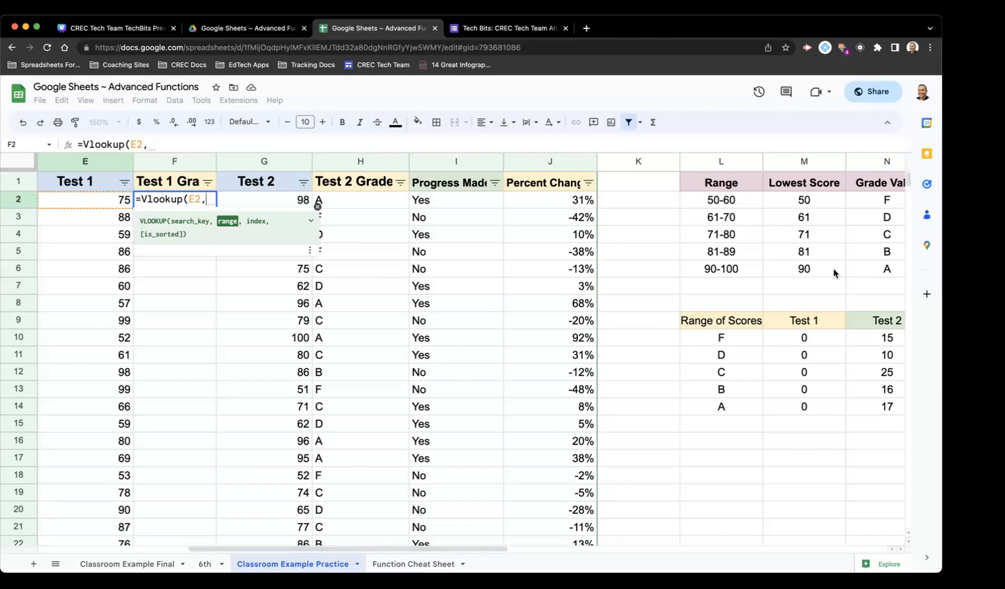
{"action": "left_click", "coordinate": [810, 200]}
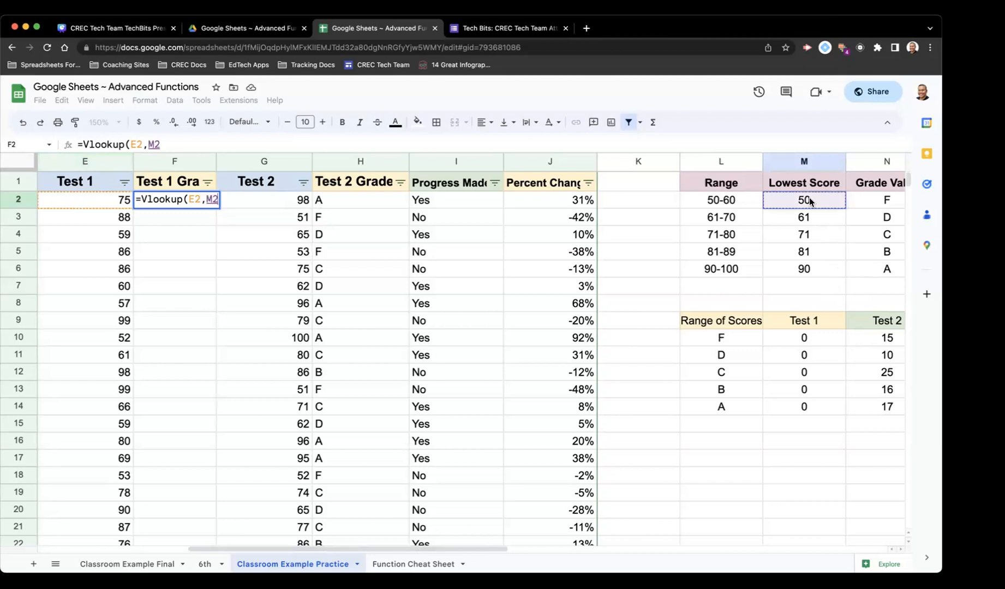
{"action": "left_click_drag", "start_coordinate": [809, 201], "coordinate": [861, 202]}
{"action": "left_click_drag", "start_coordinate": [869, 240], "coordinate": [870, 268]}
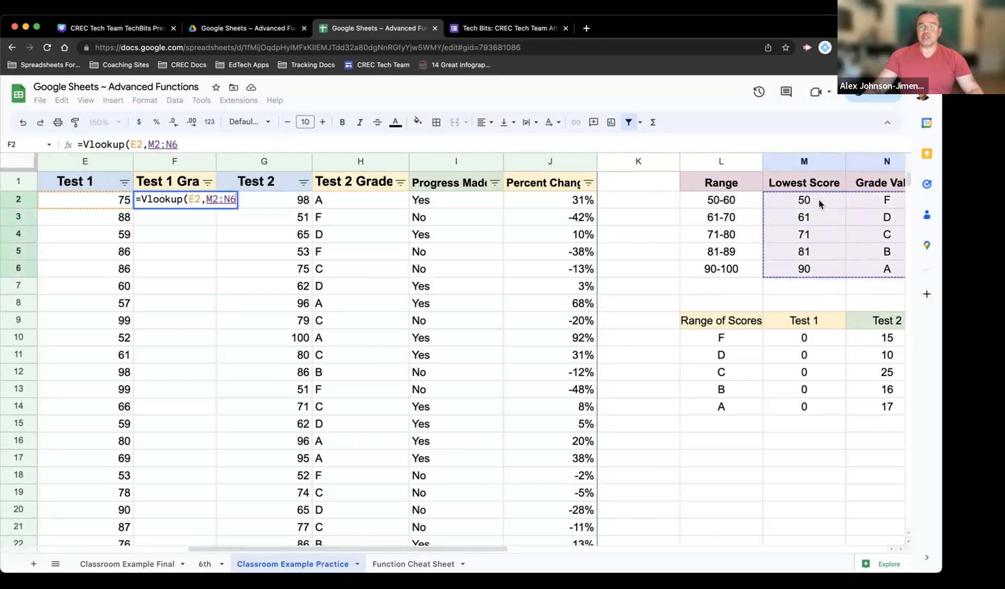
{"action": "left_click_drag", "start_coordinate": [818, 200], "coordinate": [873, 271]}
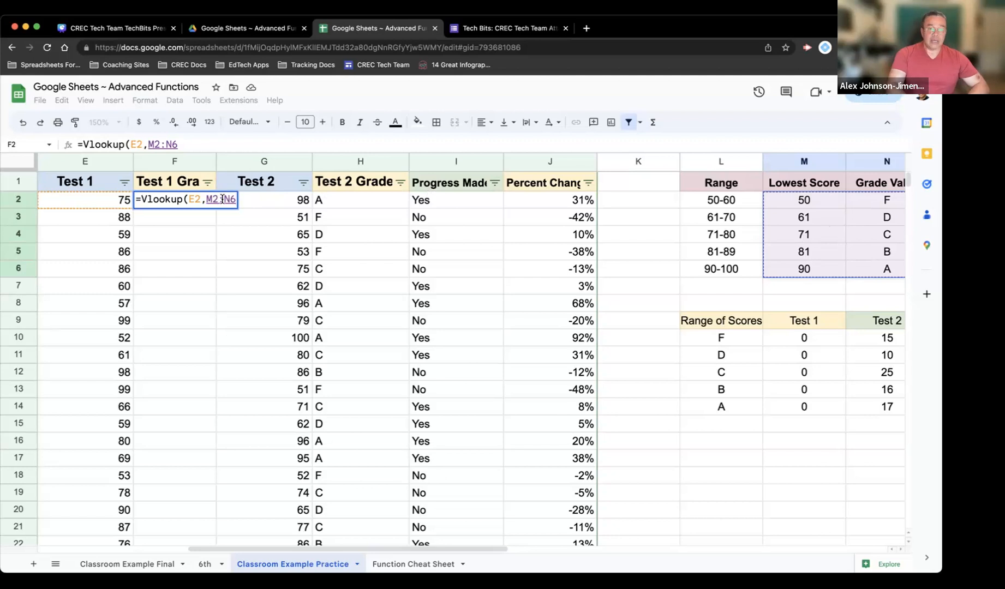
{"action": "key", "text": "F4"}
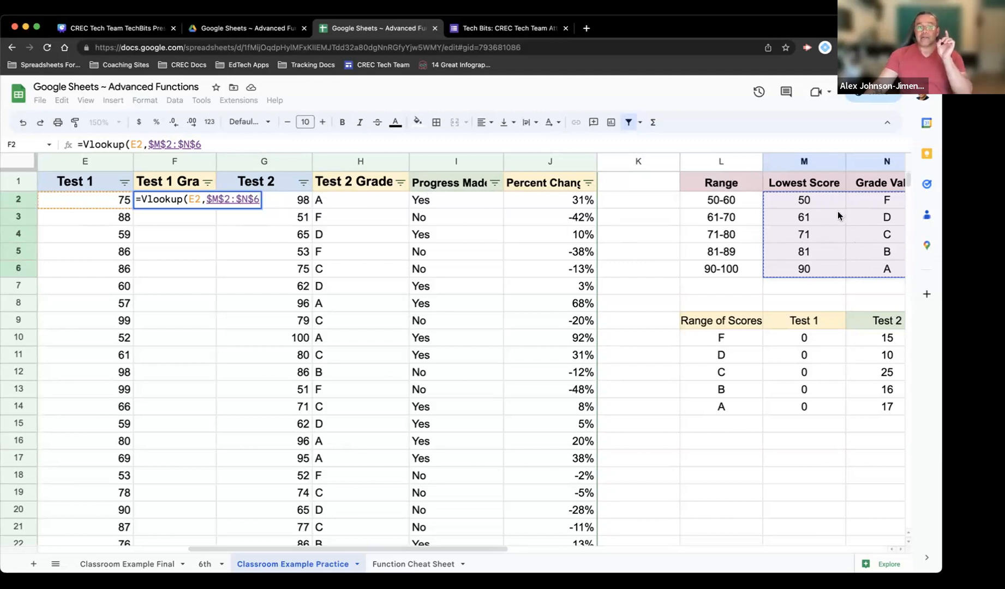
Complete the F2 formula with index 2 and is_sorted TRUE, and accept the suggested autofill for the rest of the Test 1 Grade column
{"action": "type", "text": ","}
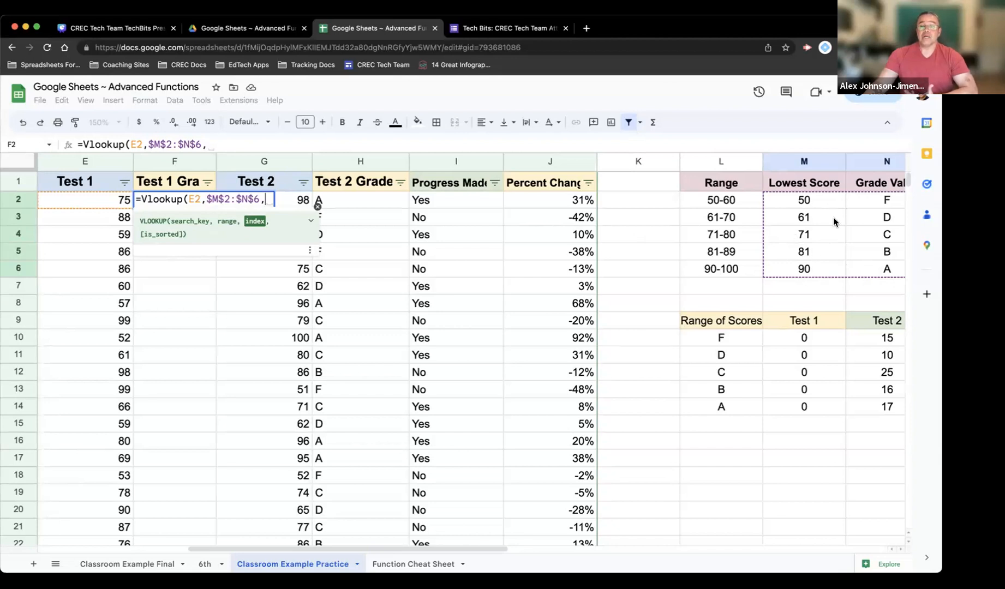
{"action": "type", "text": "2"}
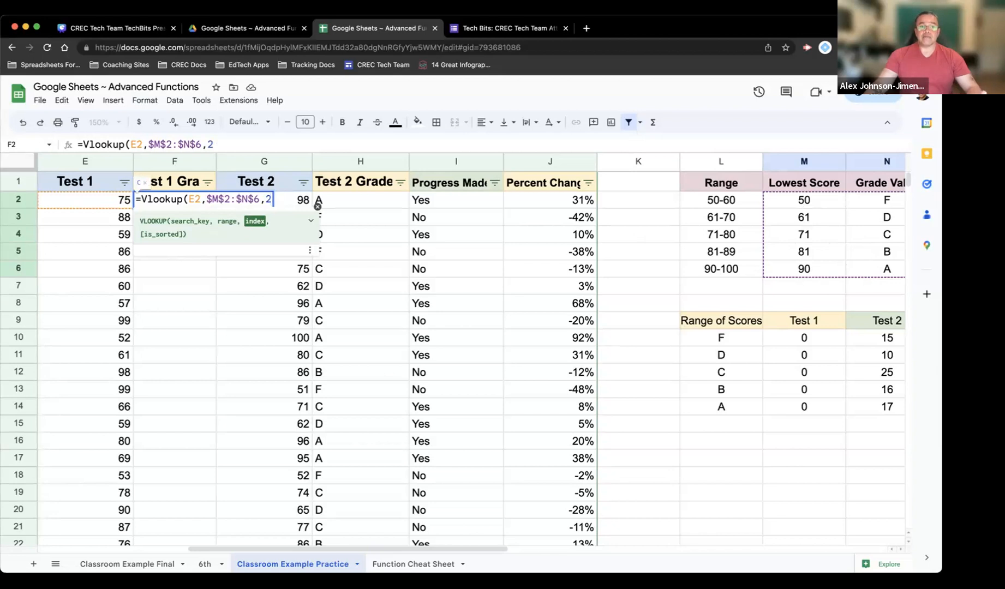
{"action": "type", "text": ","}
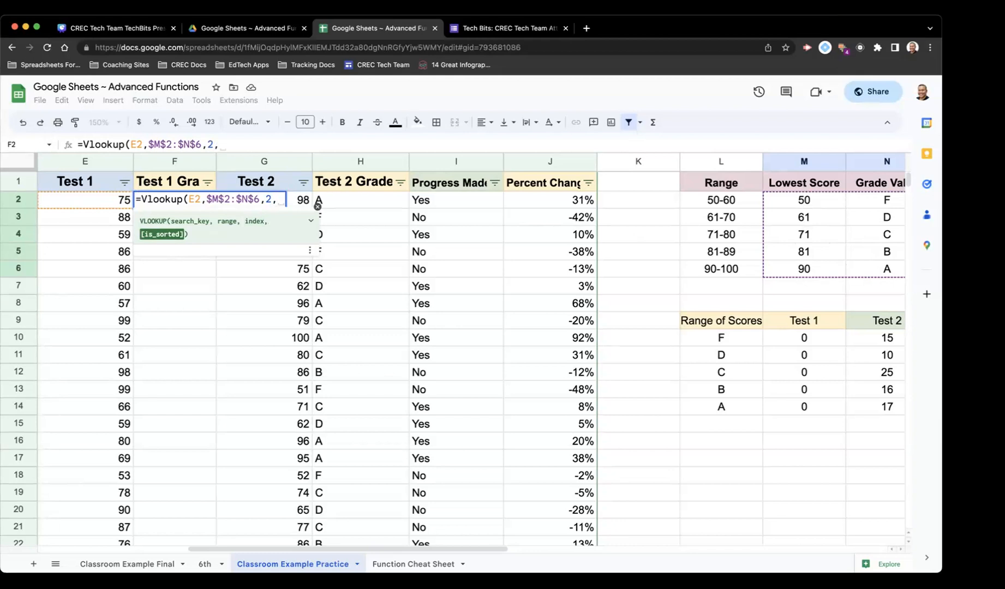
{"action": "type", "text": "TRUE"}
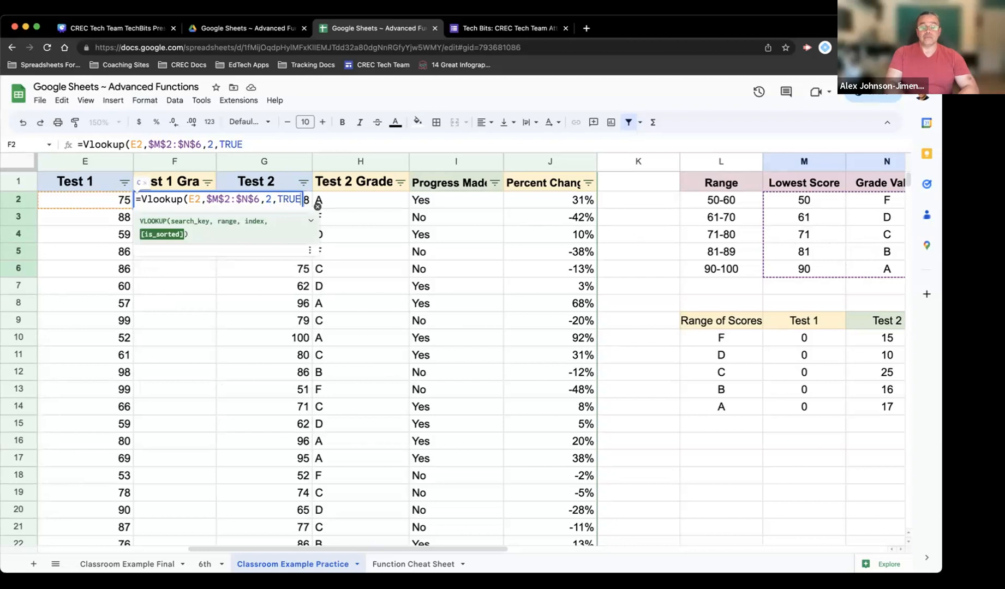
{"action": "type", "text": ")"}
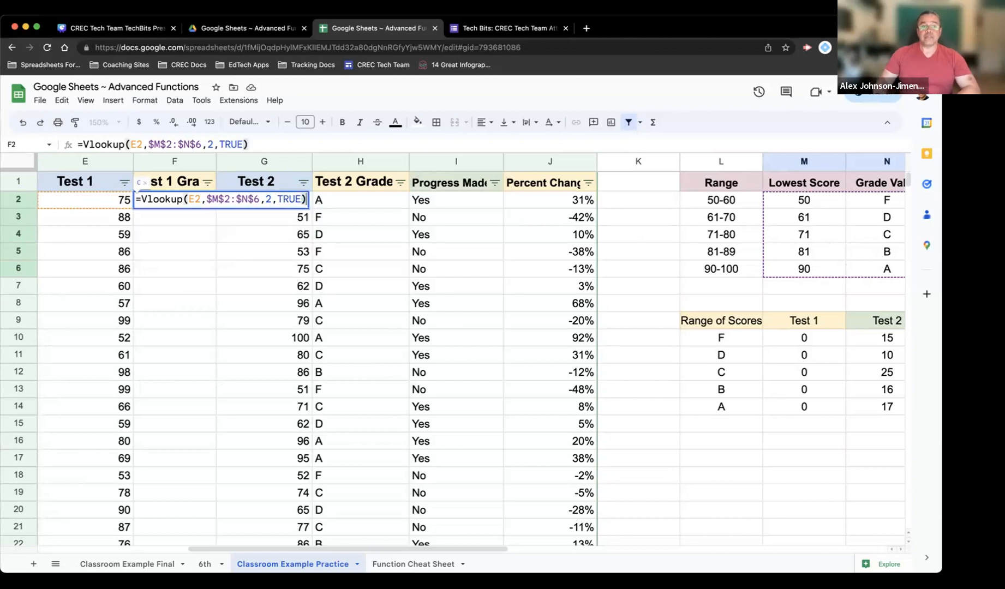
{"action": "key", "text": "Return"}
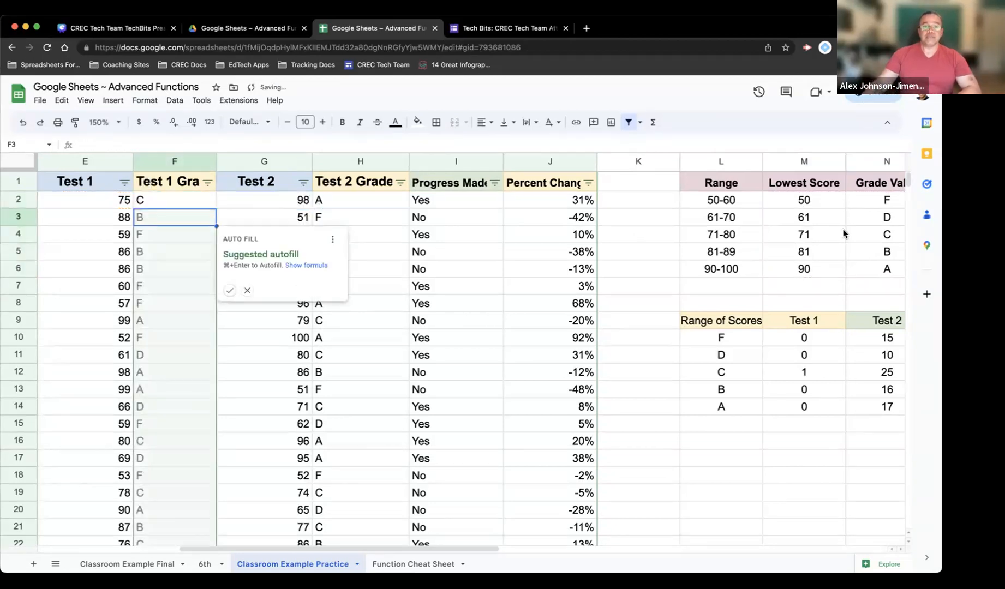
{"action": "left_click", "coordinate": [228, 290]}
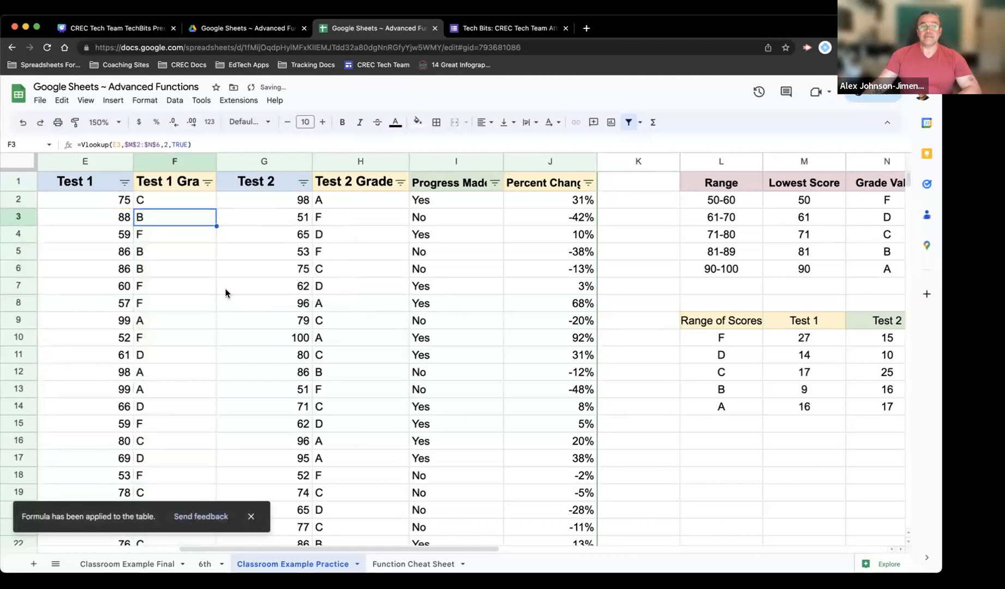
Change the Test 1 score in E4 to 84 to test the grade lookup
{"action": "left_click", "coordinate": [97, 235]}
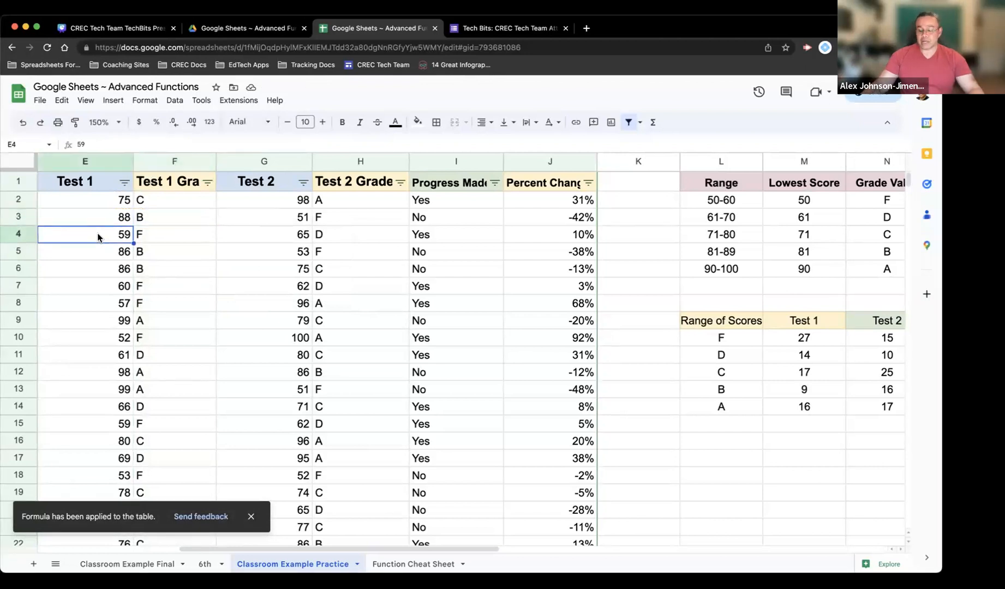
{"action": "type", "text": "84"}
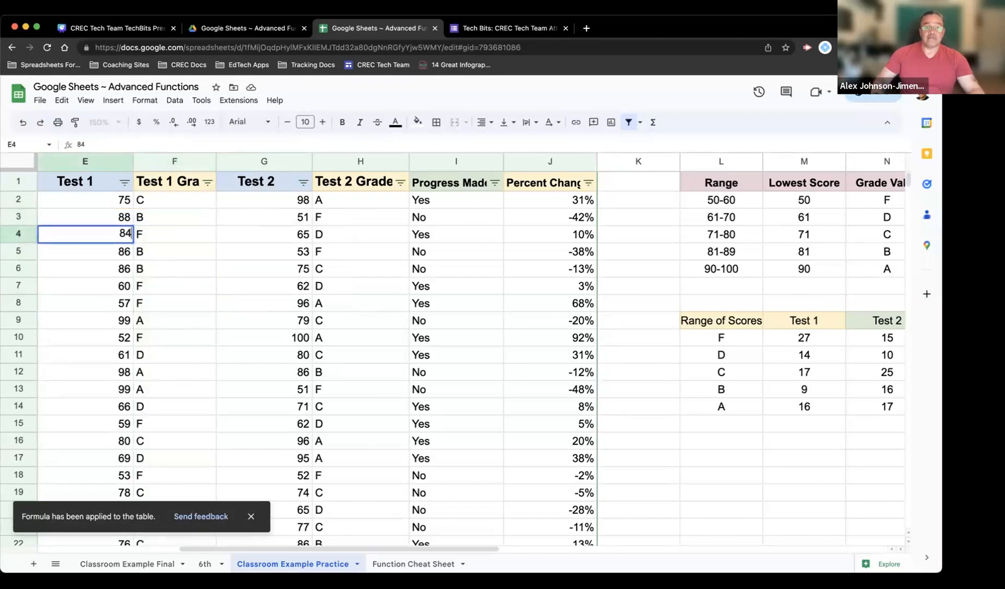
{"action": "key", "text": "Return"}
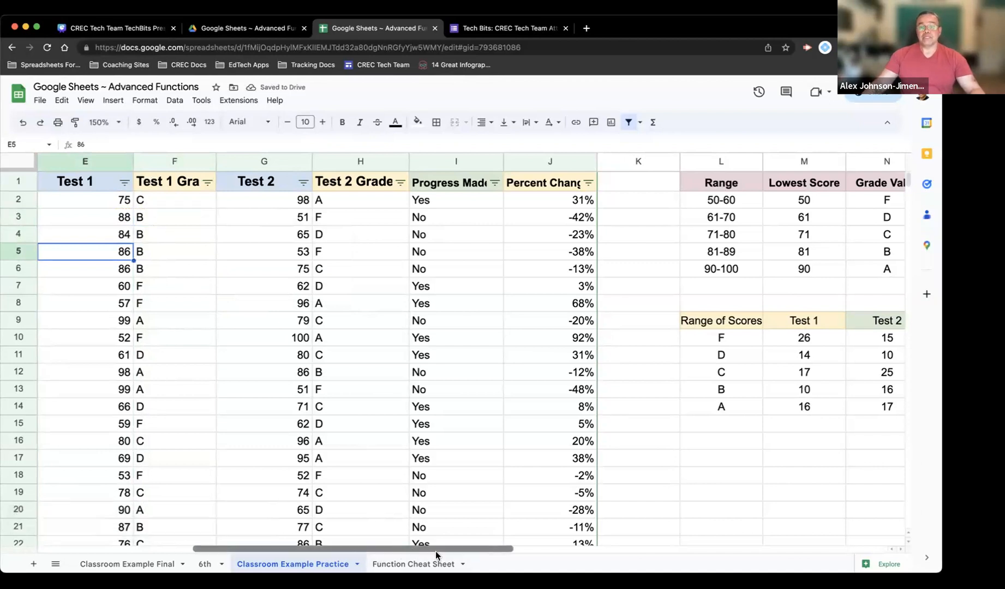
Inspect the Test 1 count formulas in M10:M12 and the Percent Change formula in O10 of the Range of Scores table
{"action": "left_click_drag", "start_coordinate": [436, 550], "coordinate": [481, 552]}
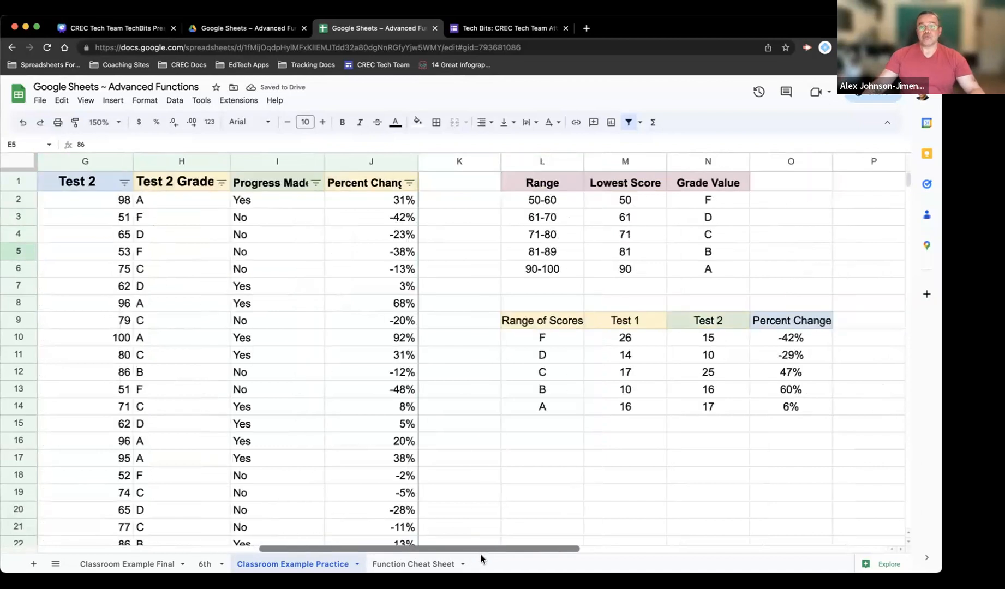
{"action": "left_click", "coordinate": [637, 340]}
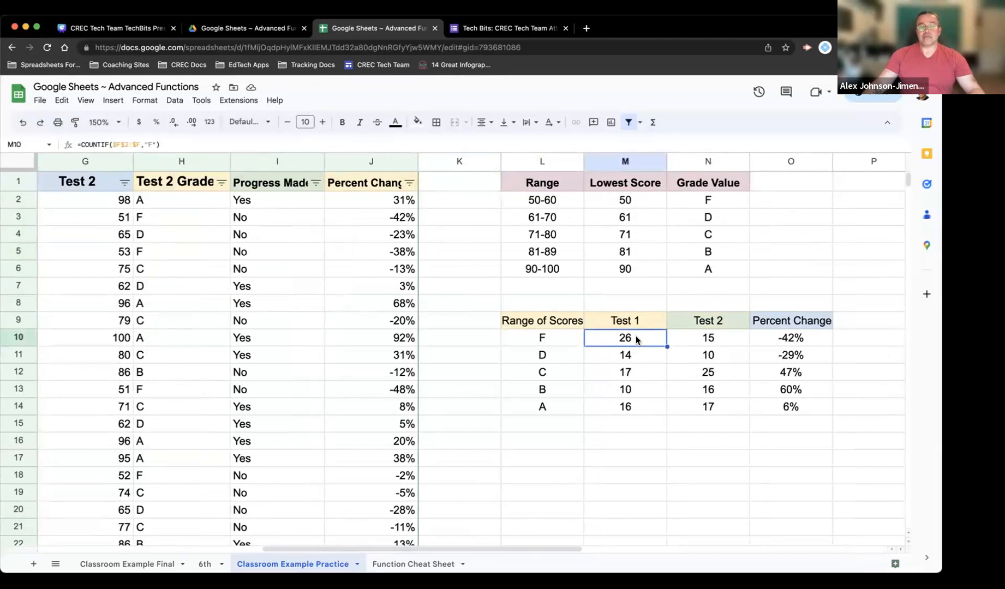
{"action": "left_click", "coordinate": [643, 357]}
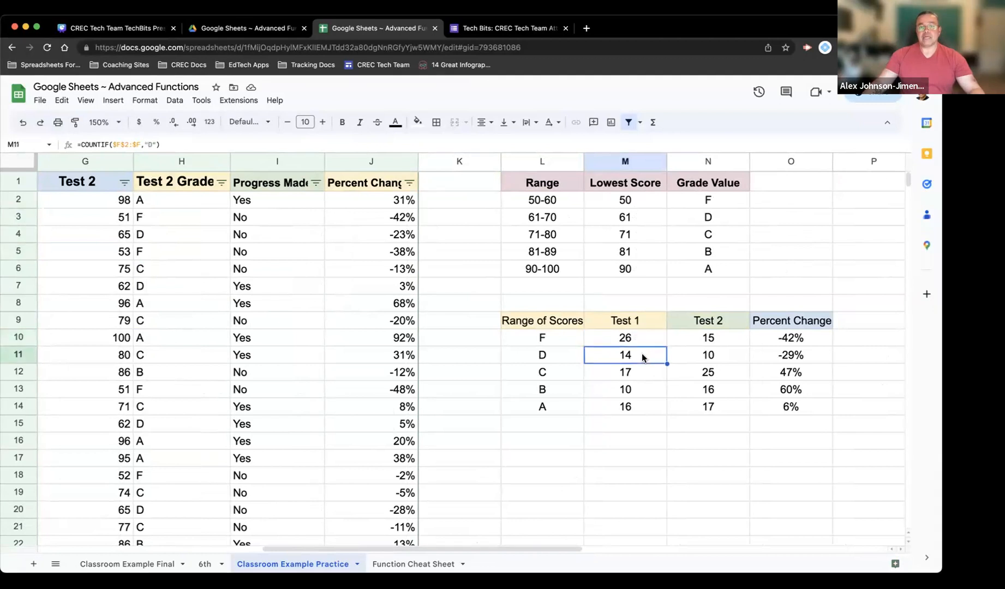
{"action": "left_click", "coordinate": [638, 373]}
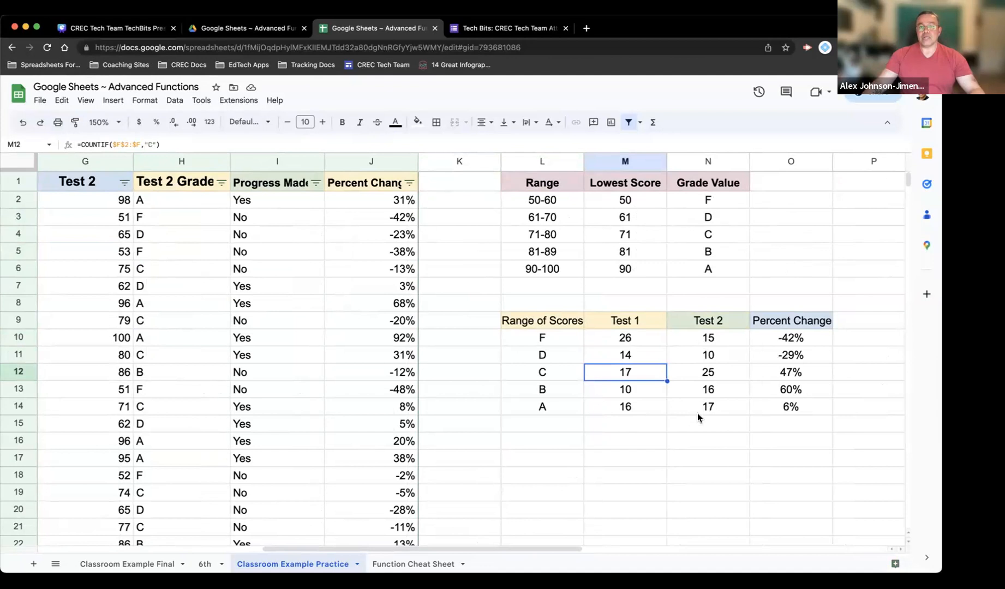
{"action": "left_click", "coordinate": [805, 338]}
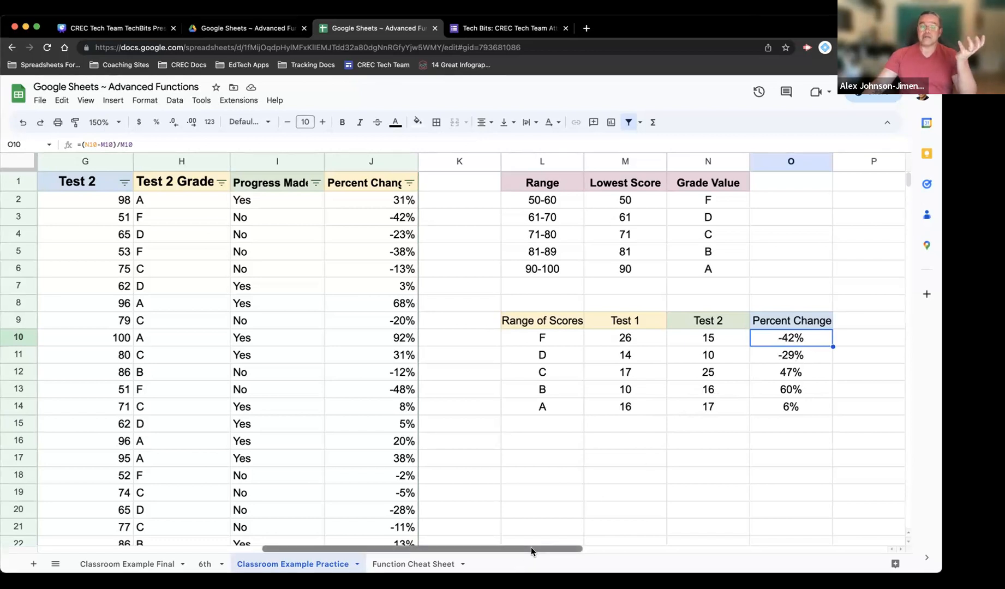
Widen the Family Emails column to show its full heading, and begin a VLOOKUP formula in C2 with the student name in B2 as search key
{"action": "left_click_drag", "start_coordinate": [531, 549], "coordinate": [296, 544]}
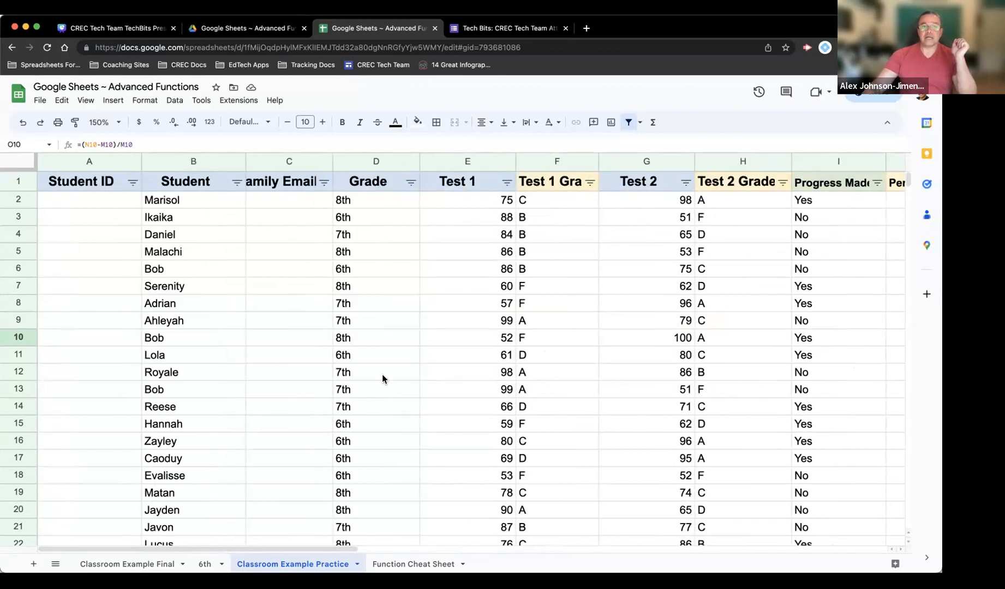
{"action": "left_click", "coordinate": [280, 202]}
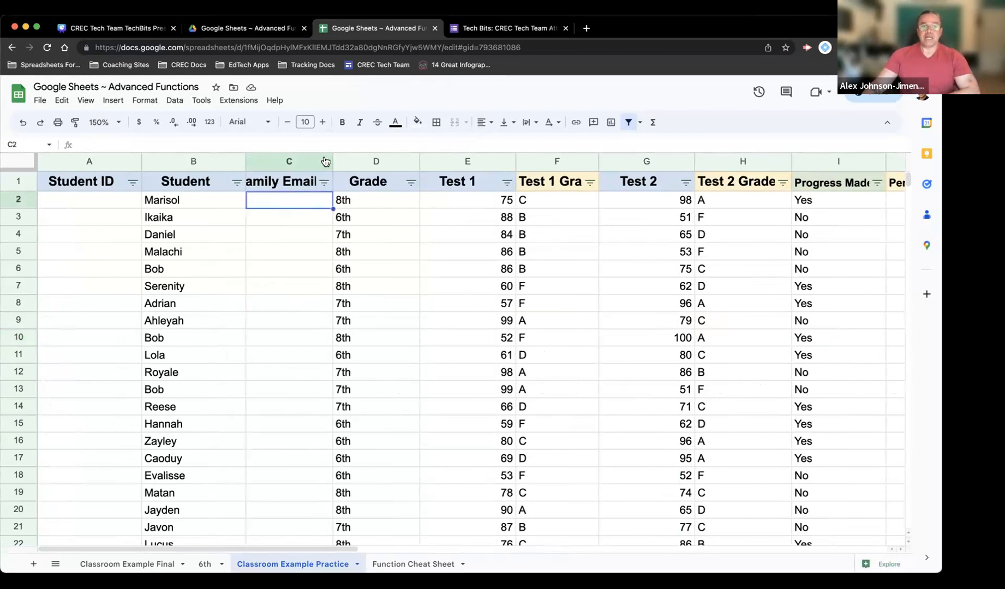
{"action": "left_click_drag", "start_coordinate": [333, 159], "coordinate": [347, 158]}
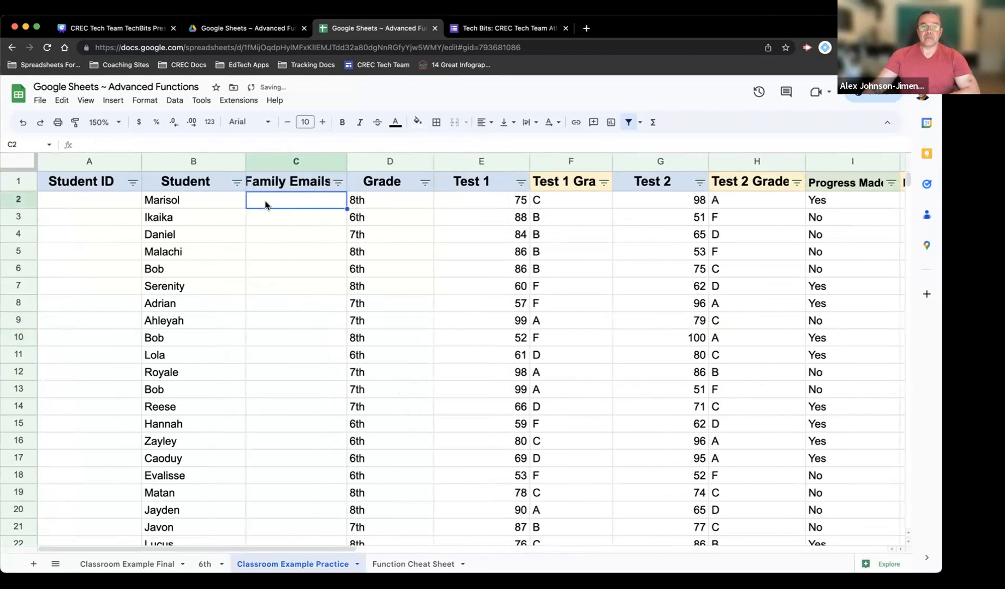
{"action": "type", "text": "=V"}
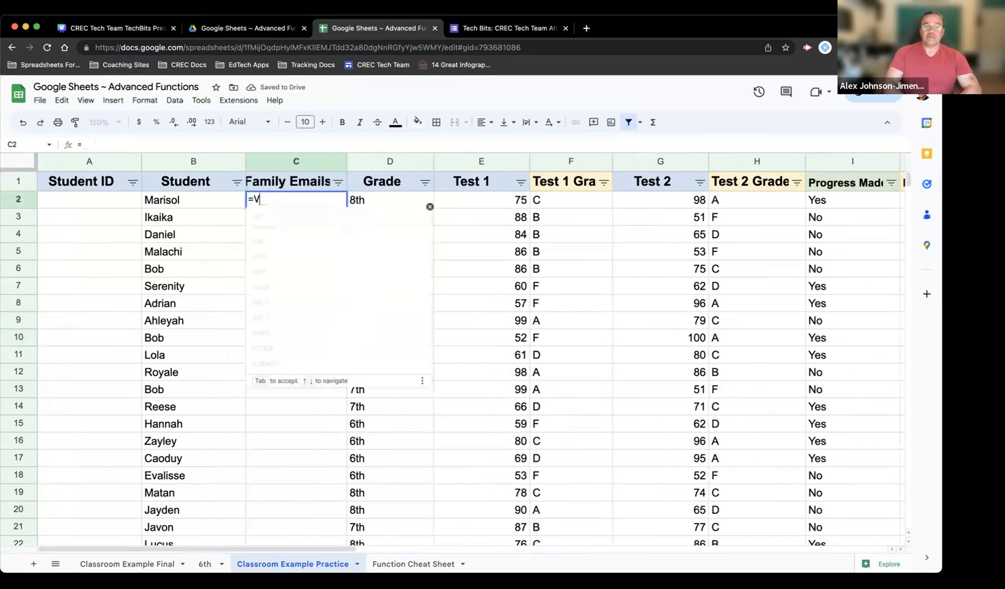
{"action": "type", "text": "lookup("}
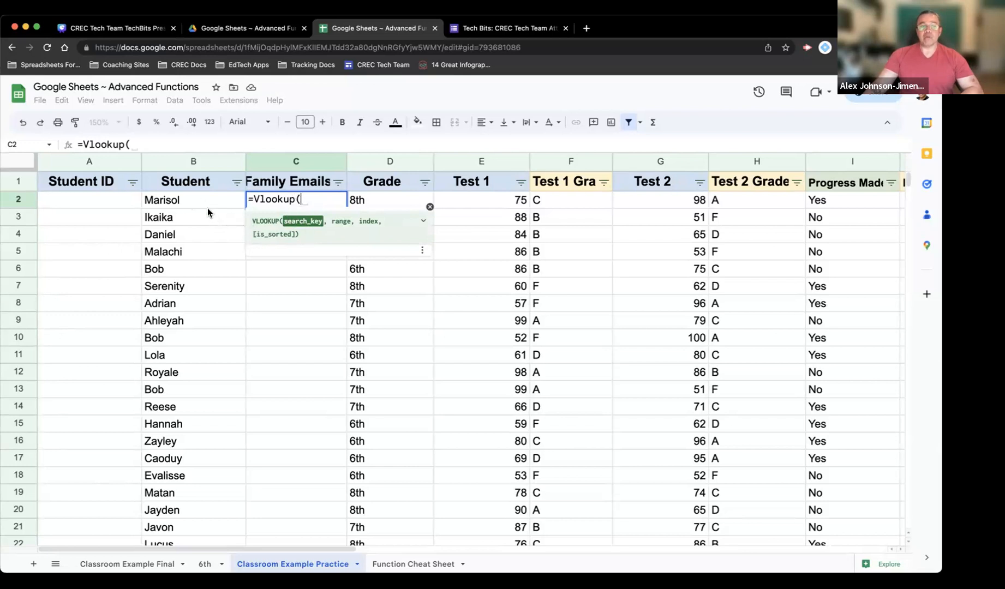
{"action": "left_click", "coordinate": [191, 201]}
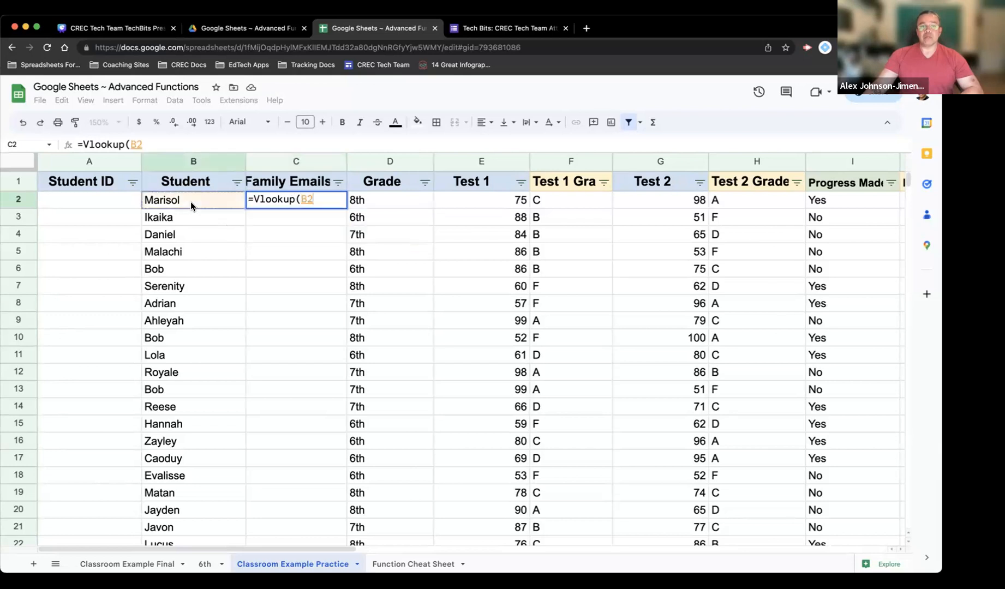
{"action": "type", "text": ","}
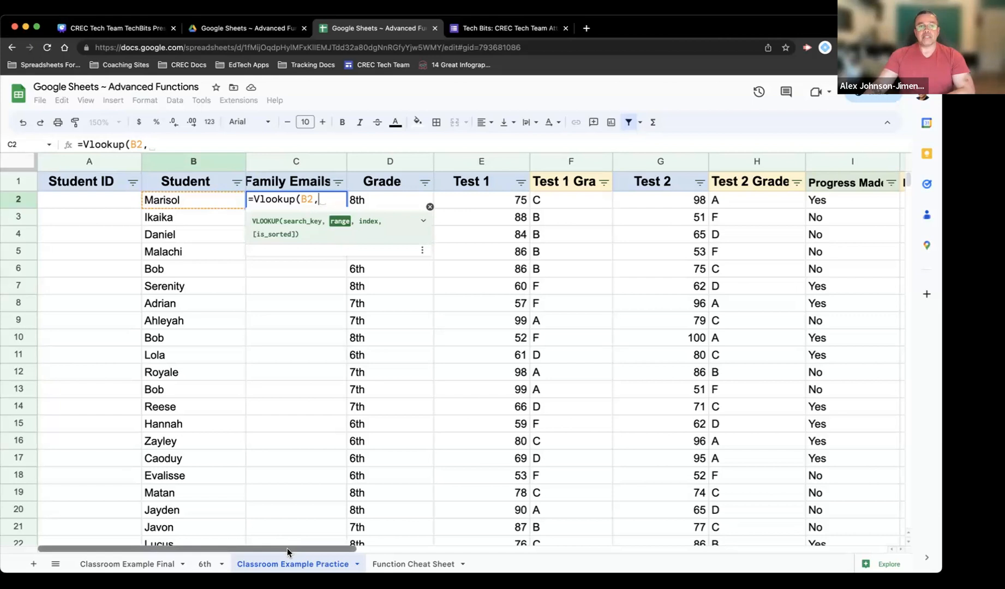
Set the C2 VLOOKUP range to the student names and family email addresses in S2:T83, locked as the absolute reference $S$2:$T$83
{"action": "left_click_drag", "start_coordinate": [288, 548], "coordinate": [715, 549]}
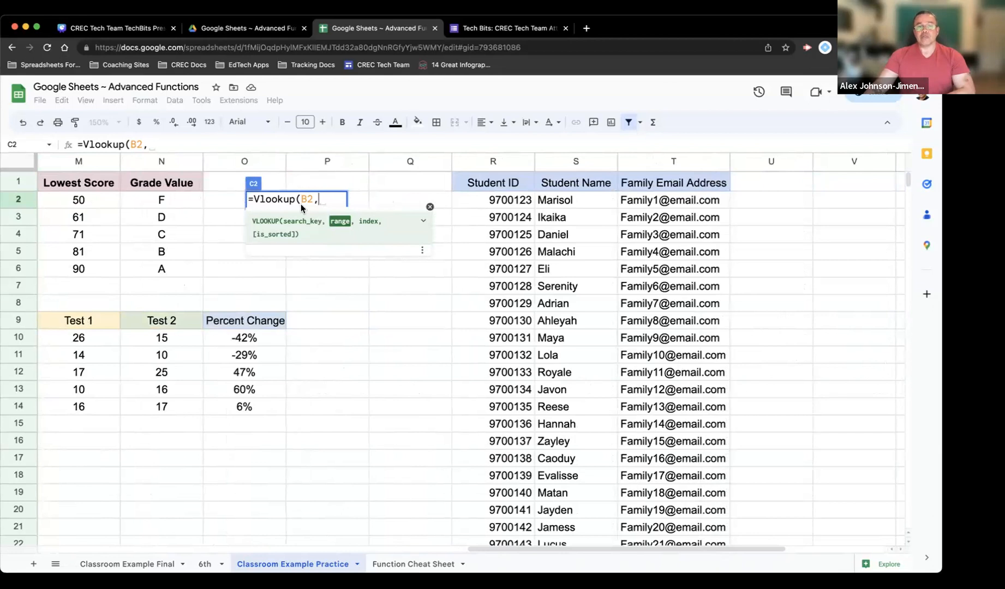
{"action": "left_click", "coordinate": [565, 203]}
{"action": "left_click_drag", "start_coordinate": [565, 203], "coordinate": [688, 286]}
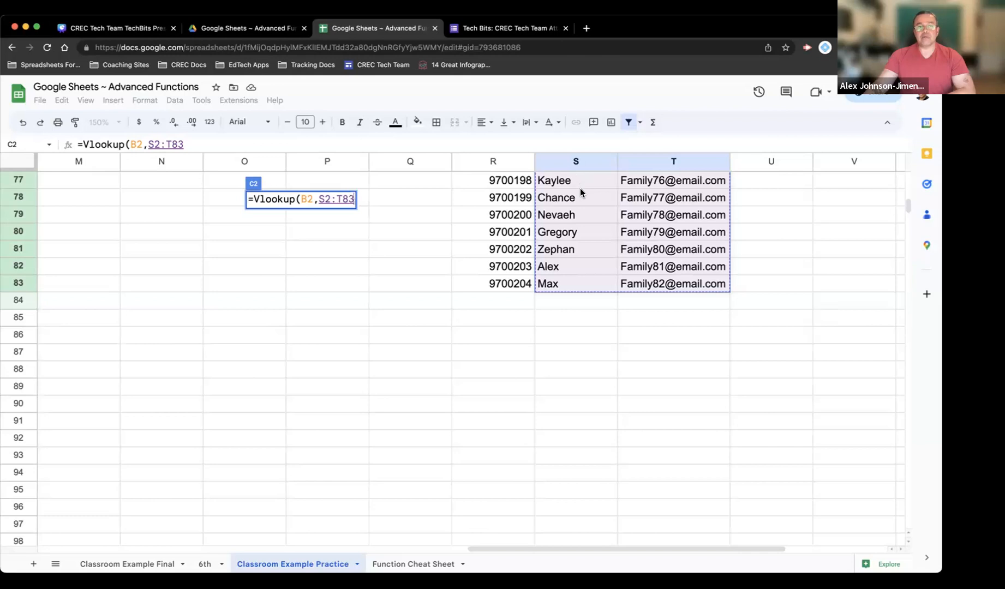
{"action": "mouse_move", "coordinate": [686, 201]}
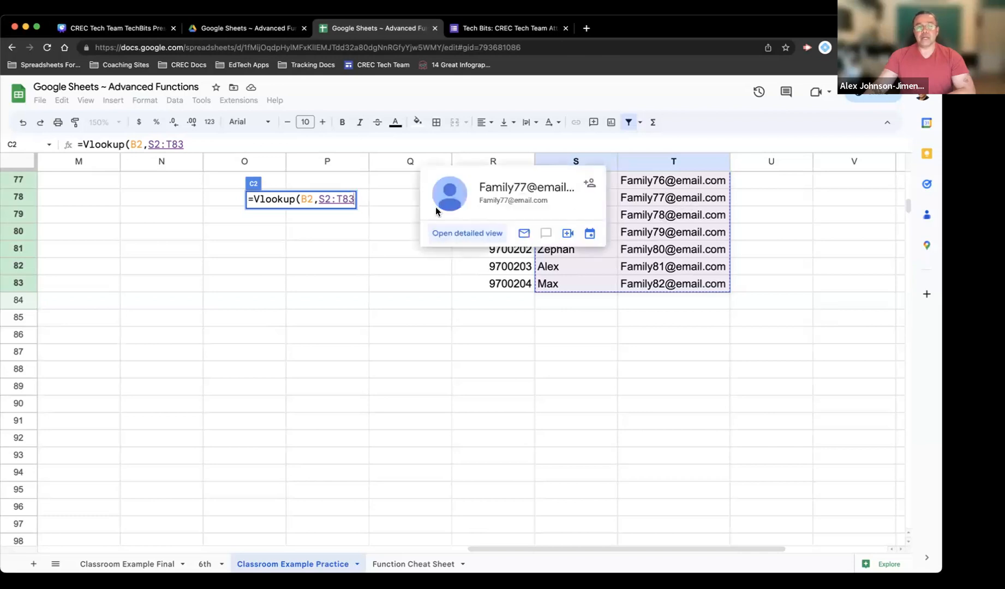
{"action": "key", "text": "F4"}
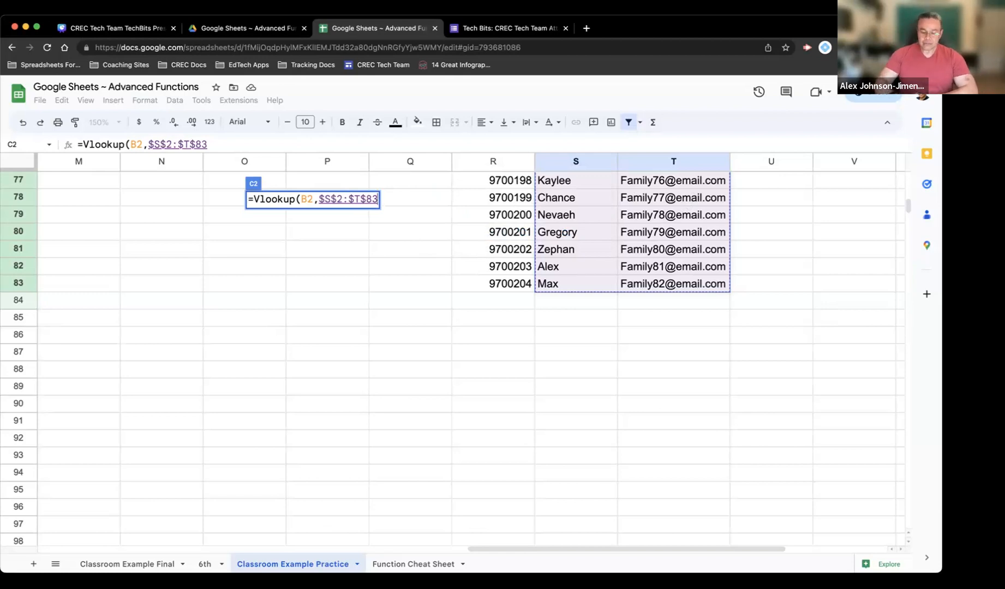
{"action": "type", "text": ","}
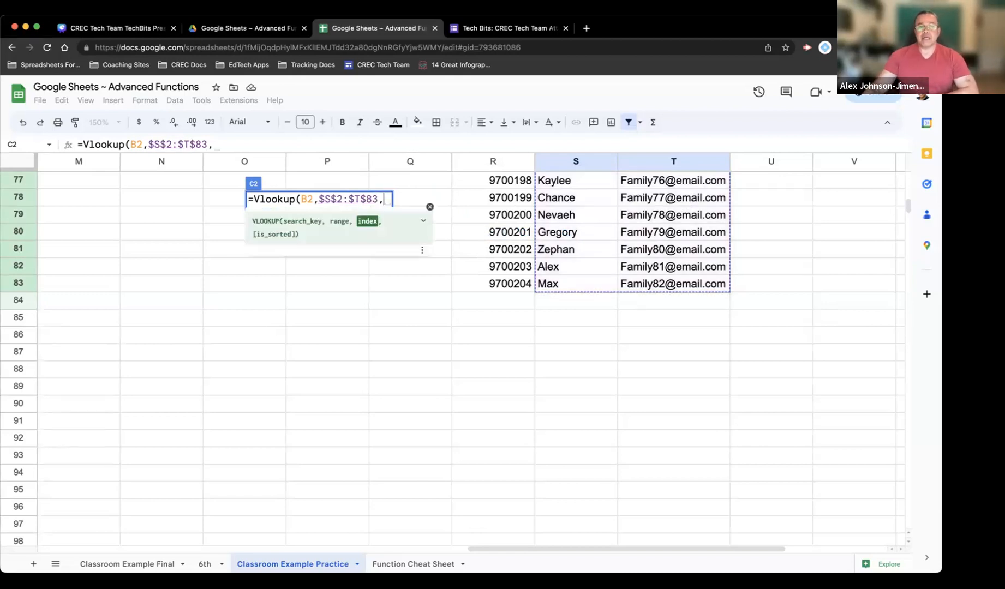
Complete the C2 formula with index 2 and is_sorted FALSE, and accept the suggested autofill for the rest of the Family Emails column
{"action": "scroll", "coordinate": [608, 234], "scroll_direction": "up", "scroll_amount": 20}
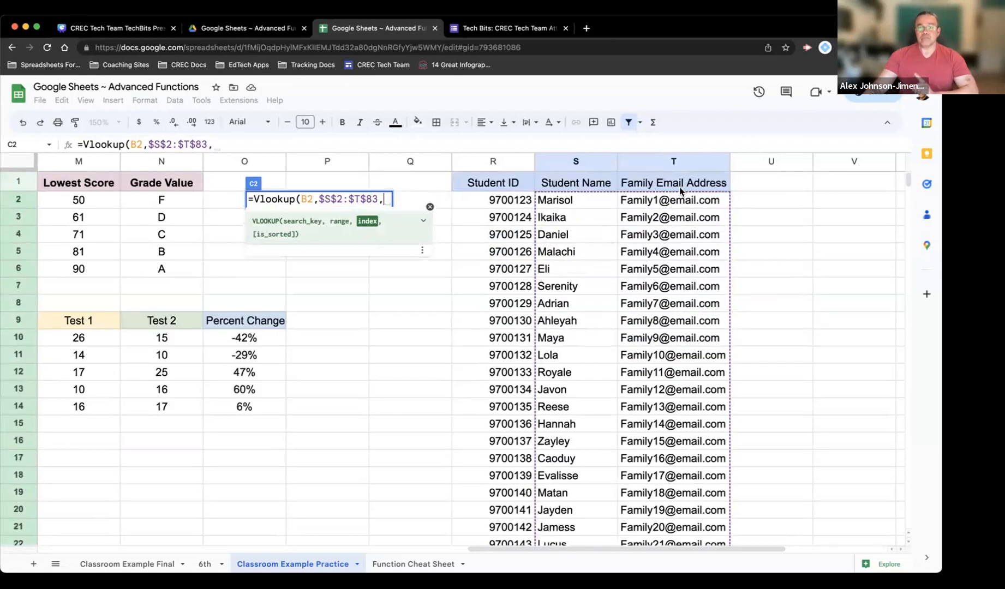
{"action": "mouse_move", "coordinate": [680, 329]}
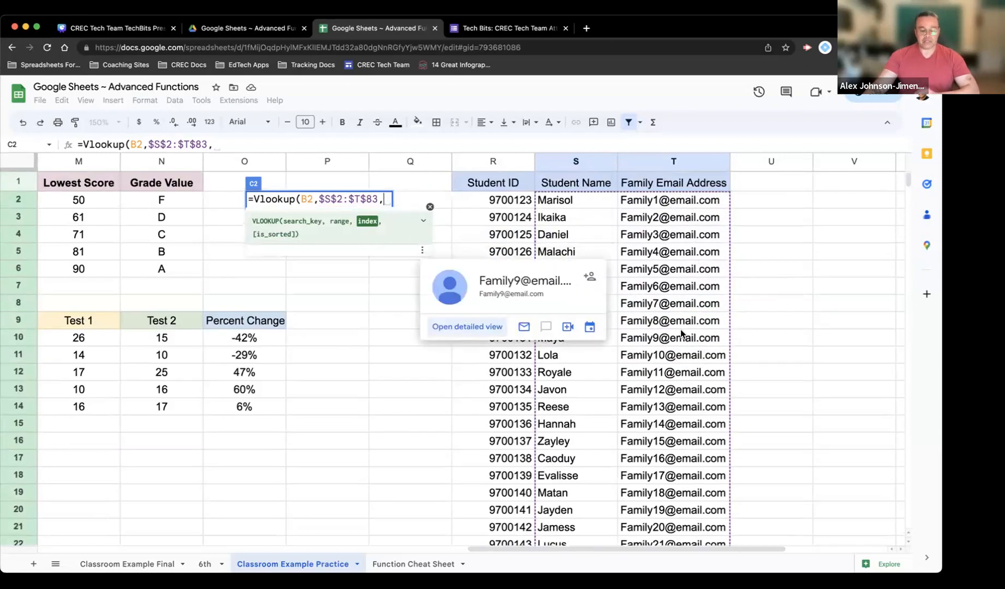
{"action": "type", "text": "2,"}
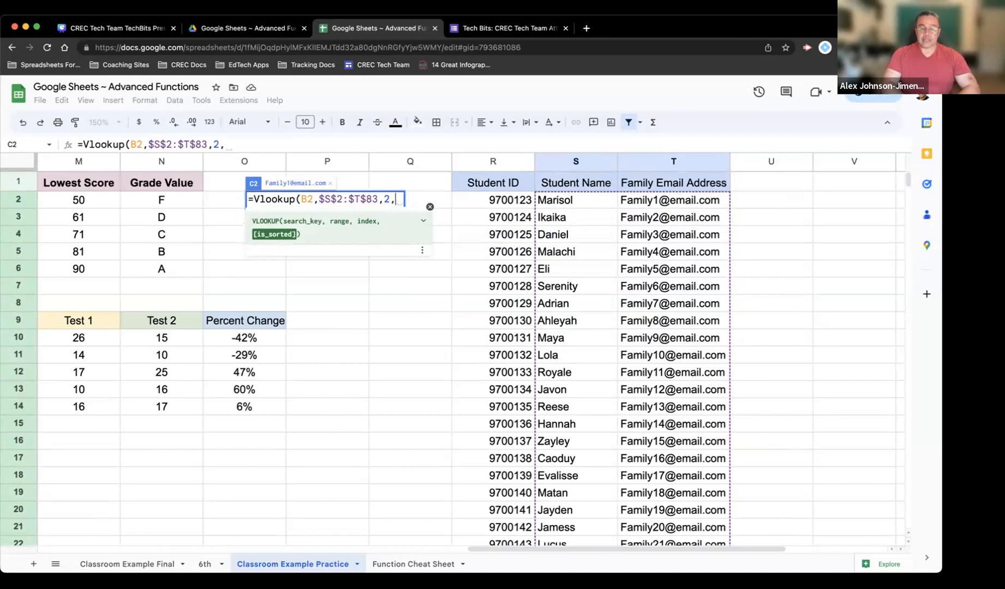
{"action": "type", "text": "Fals"}
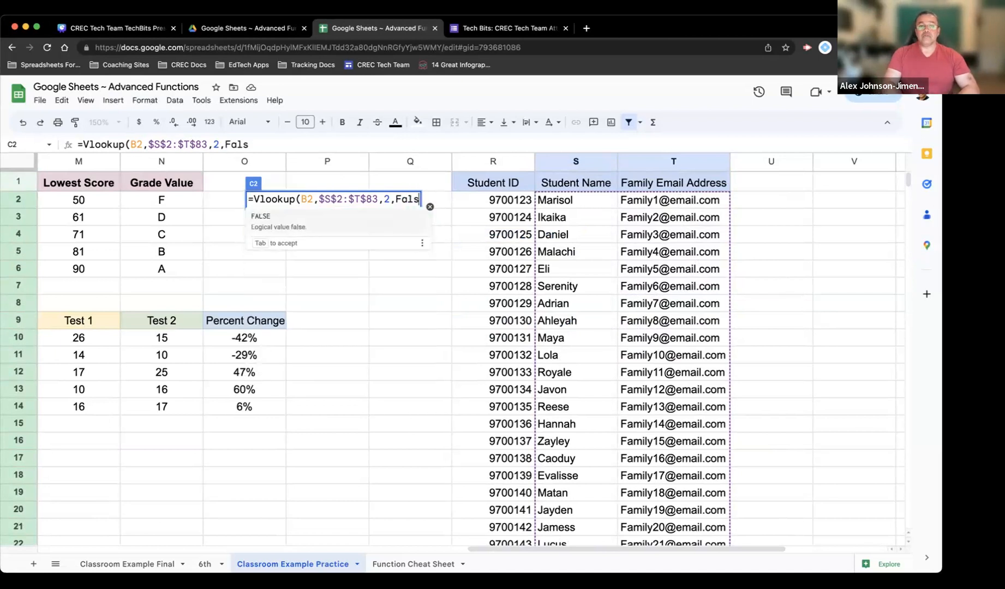
{"action": "type", "text": "e)"}
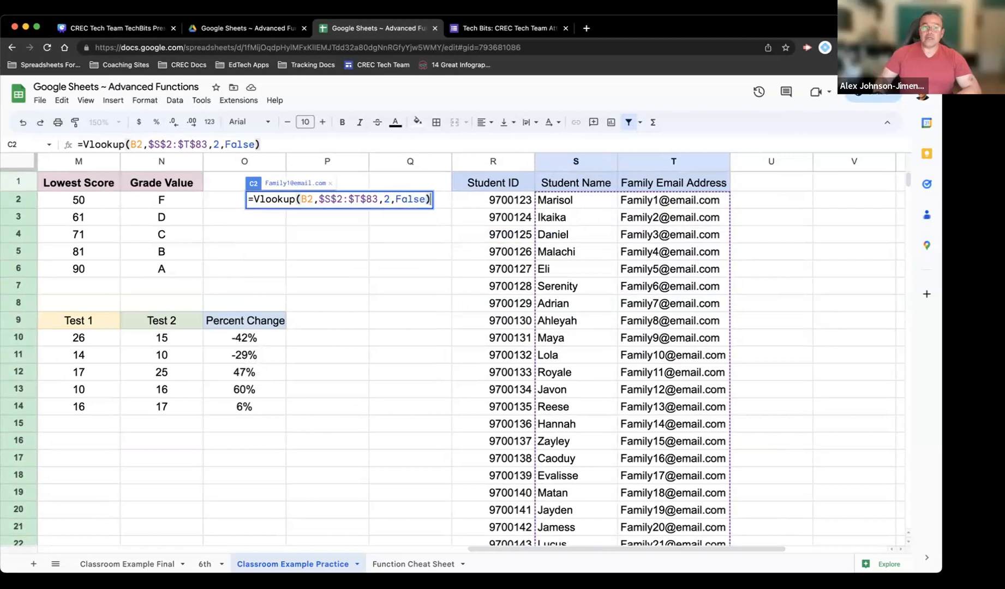
{"action": "key", "text": "Return"}
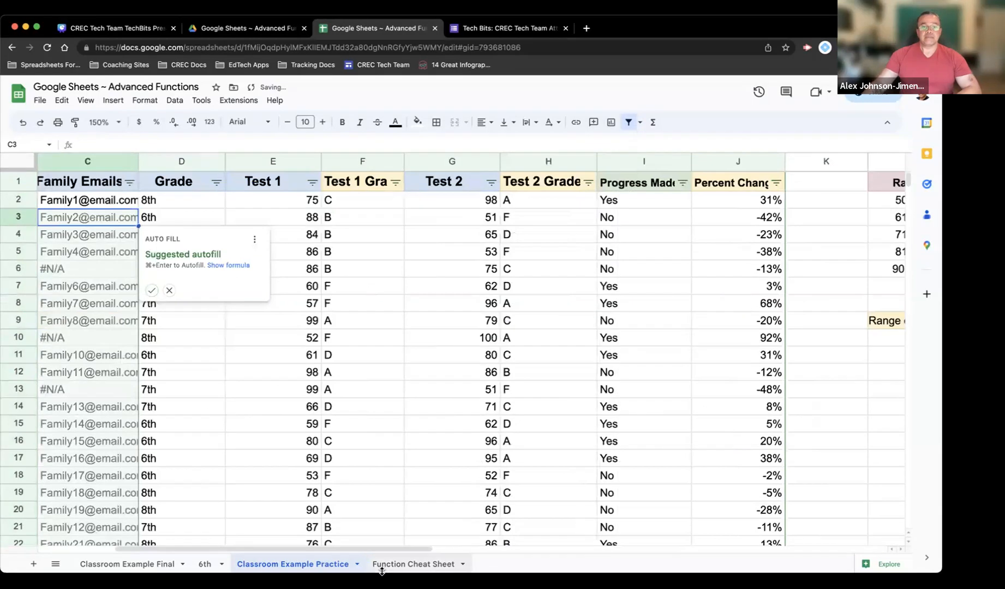
{"action": "left_click_drag", "start_coordinate": [347, 550], "coordinate": [272, 559]}
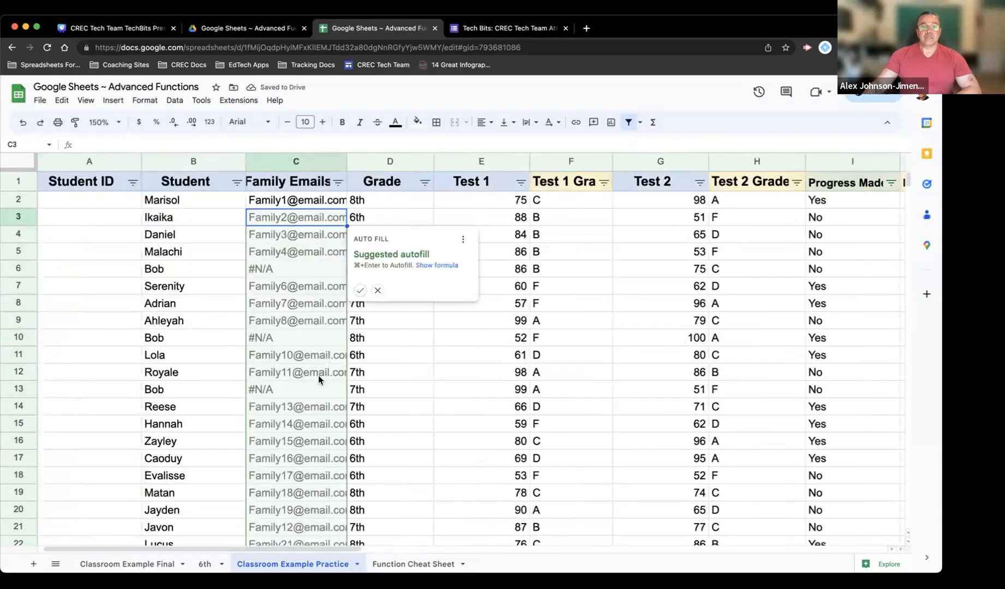
{"action": "left_click", "coordinate": [360, 290]}
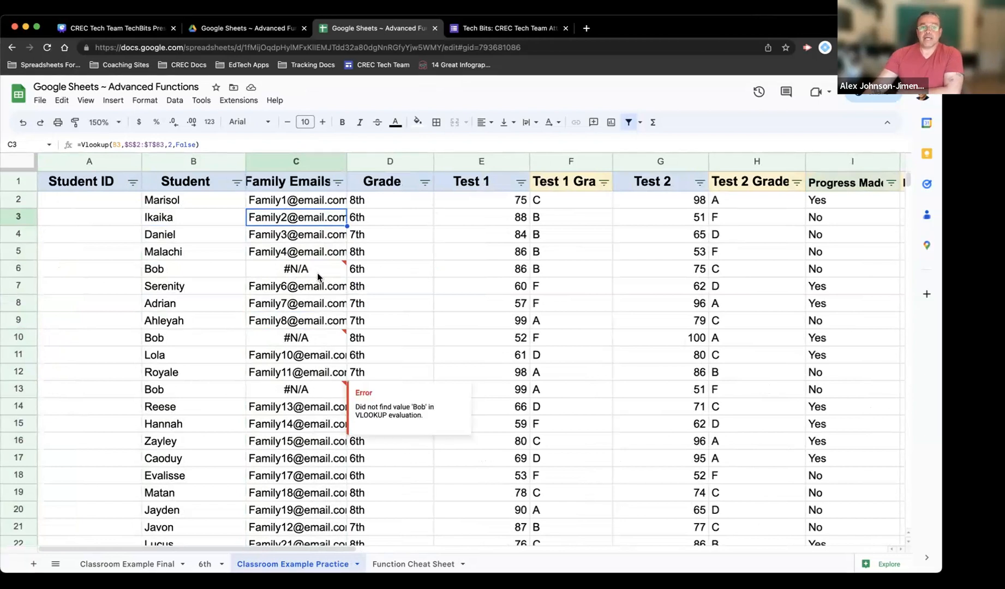
Check the #N/A lookup error in C6 against the student directory, and replace the student name in B6 with the name listed in S6
{"action": "mouse_move", "coordinate": [303, 269]}
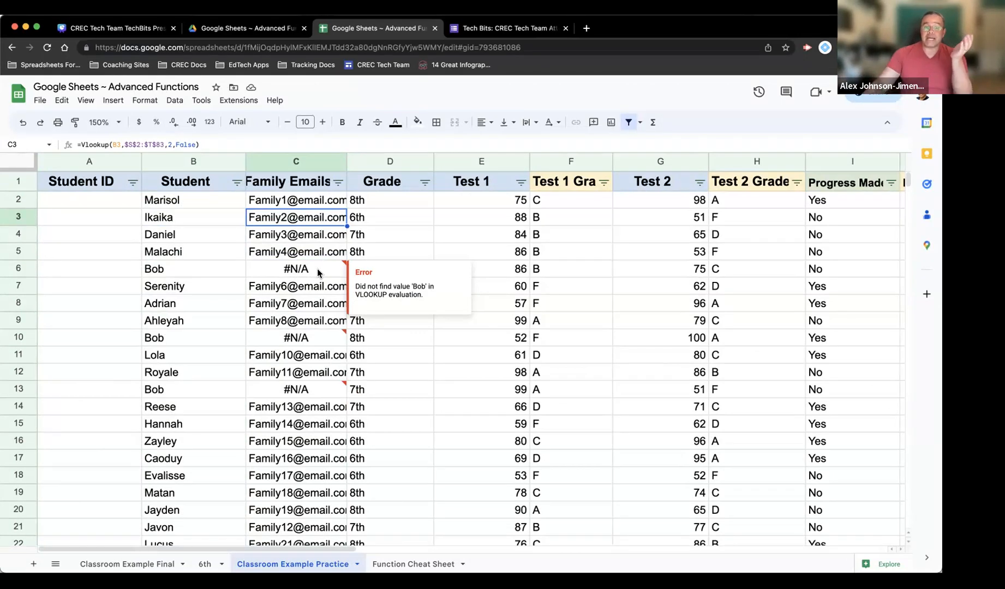
{"action": "scroll", "coordinate": [399, 550], "scroll_direction": "right", "scroll_amount": 10}
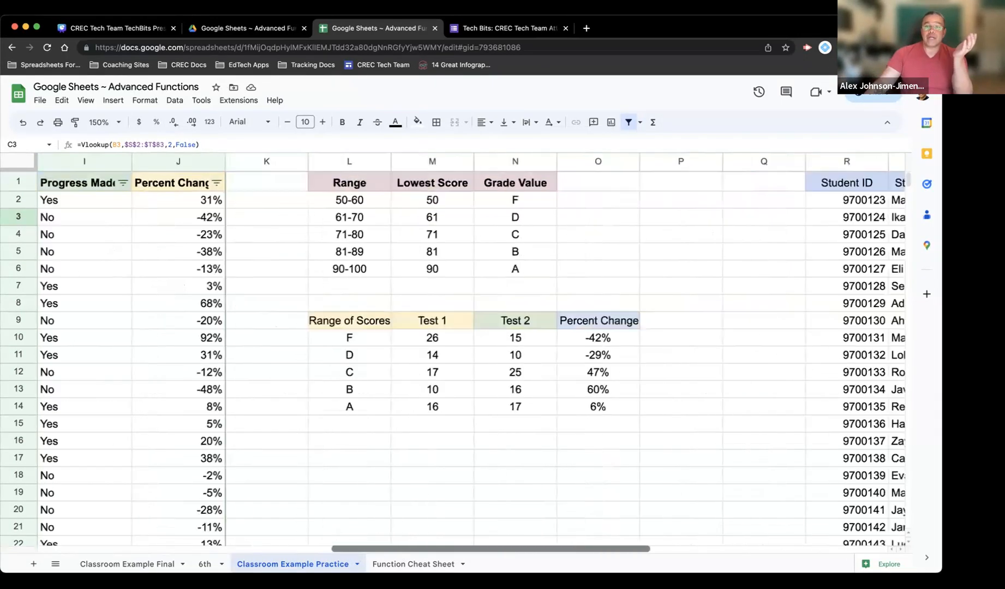
{"action": "scroll", "coordinate": [430, 280], "scroll_direction": "right", "scroll_amount": 5}
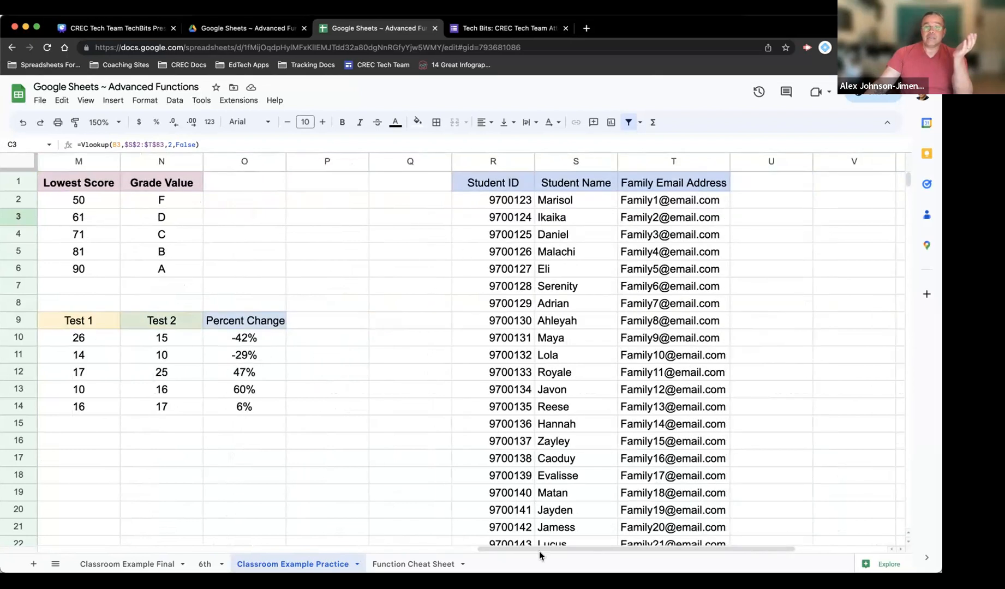
{"action": "left_click_drag", "start_coordinate": [541, 549], "coordinate": [71, 520]}
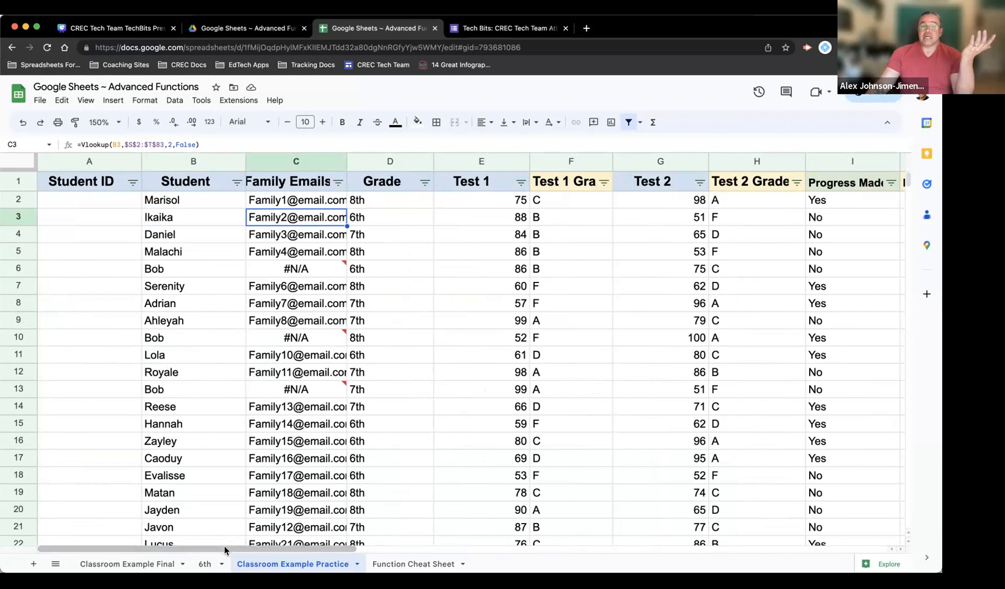
{"action": "left_click_drag", "start_coordinate": [224, 546], "coordinate": [224, 547]}
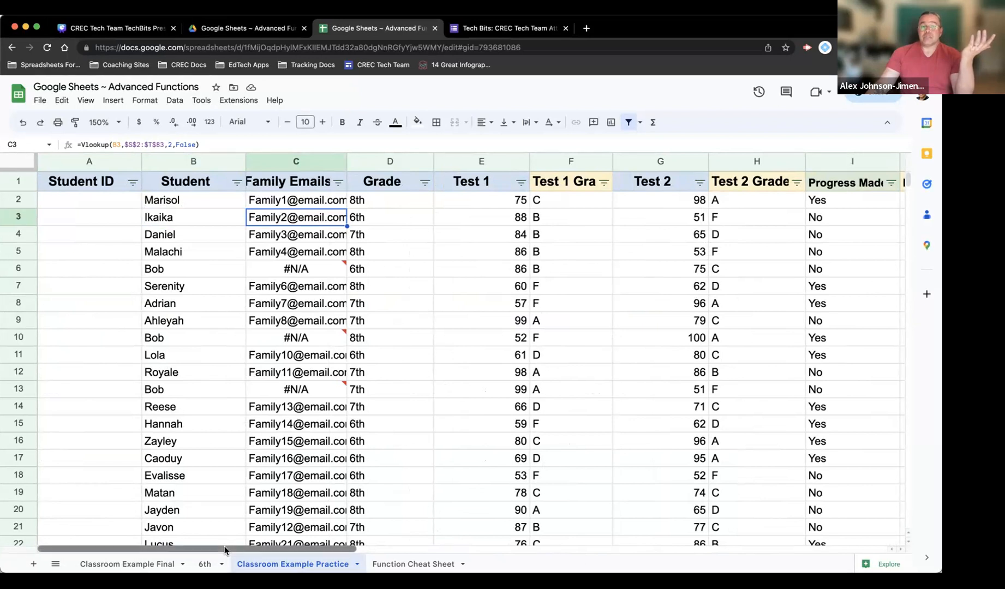
{"action": "left_click", "coordinate": [166, 270]}
{"action": "type", "text": "Elijah"}
{"action": "key", "text": "BackSpace"}
{"action": "key", "text": "BackSpace"}
{"action": "key", "text": "BackSpace"}
{"action": "key", "text": "Return"}
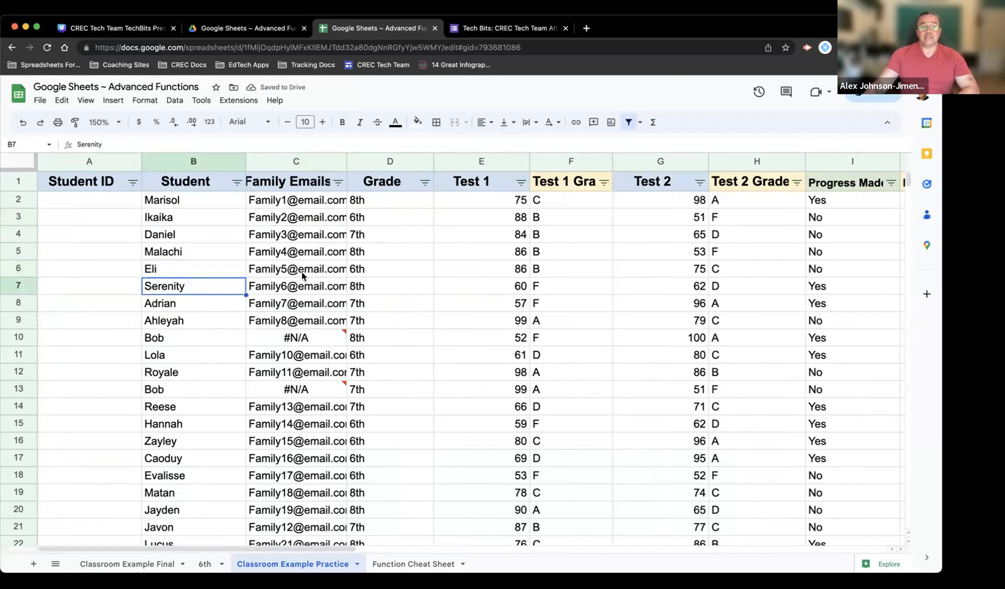
Begin an XLOOKUP formula in A2 of the Student ID column with the student name in B2 as search key
{"action": "mouse_move", "coordinate": [308, 339]}
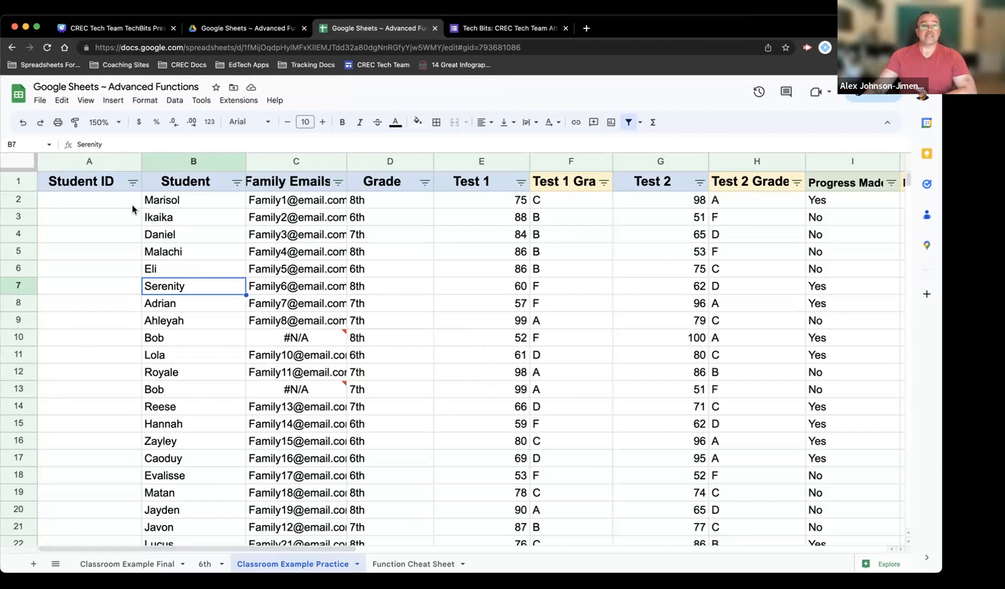
{"action": "left_click", "coordinate": [86, 195]}
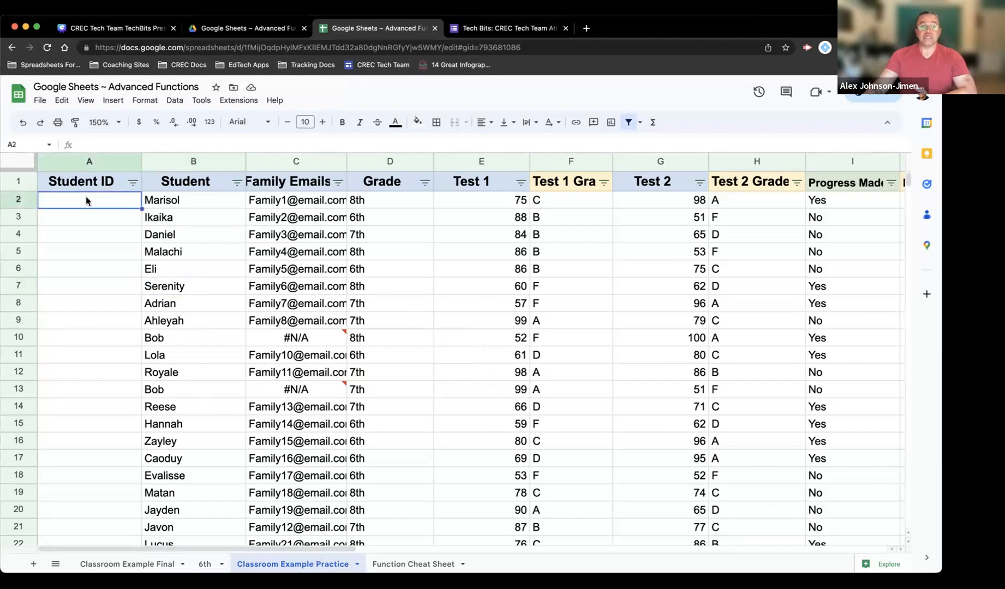
{"action": "type", "text": "=Xlo"}
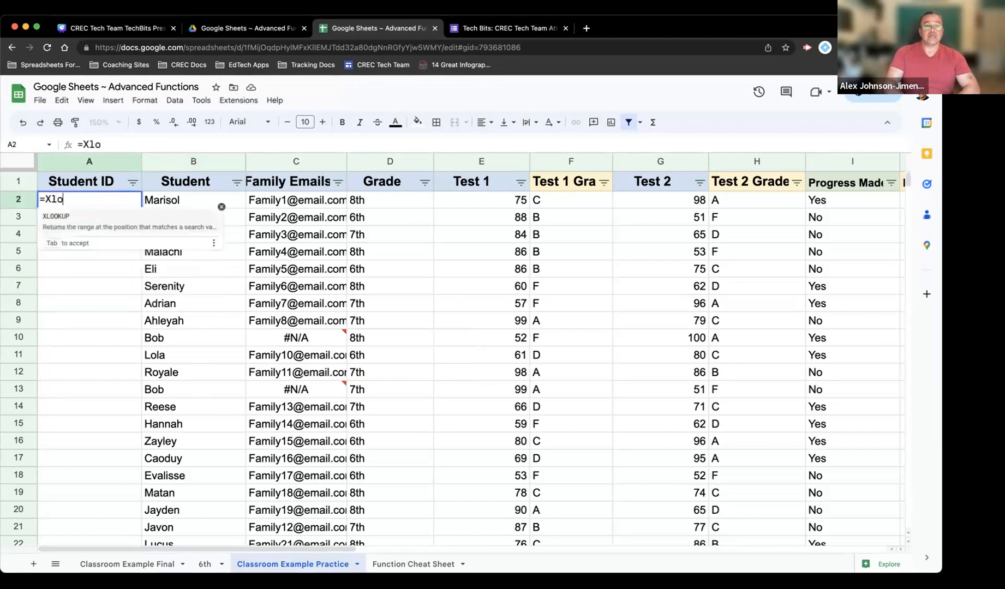
{"action": "type", "text": "okup"}
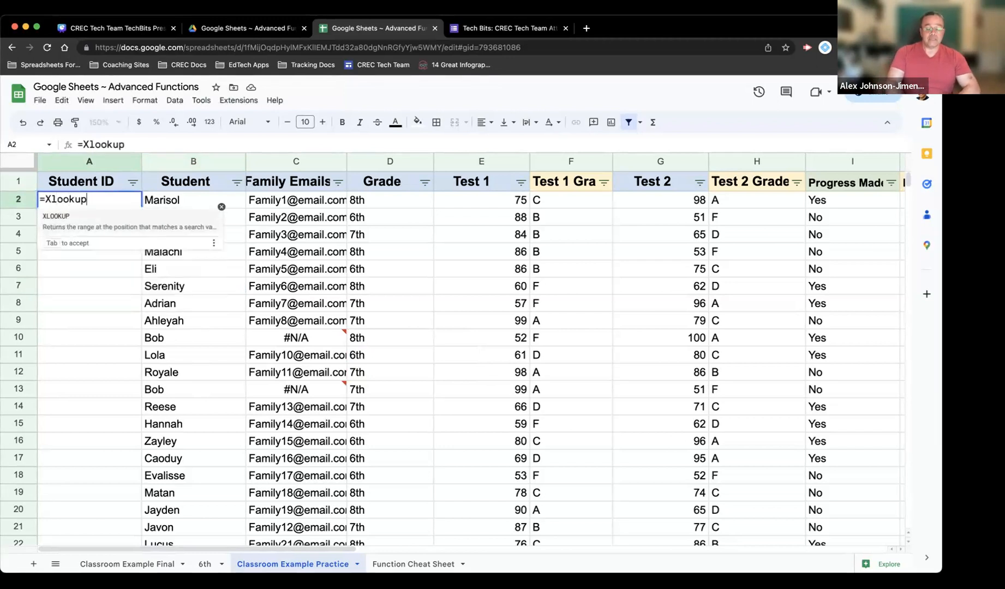
{"action": "type", "text": "("}
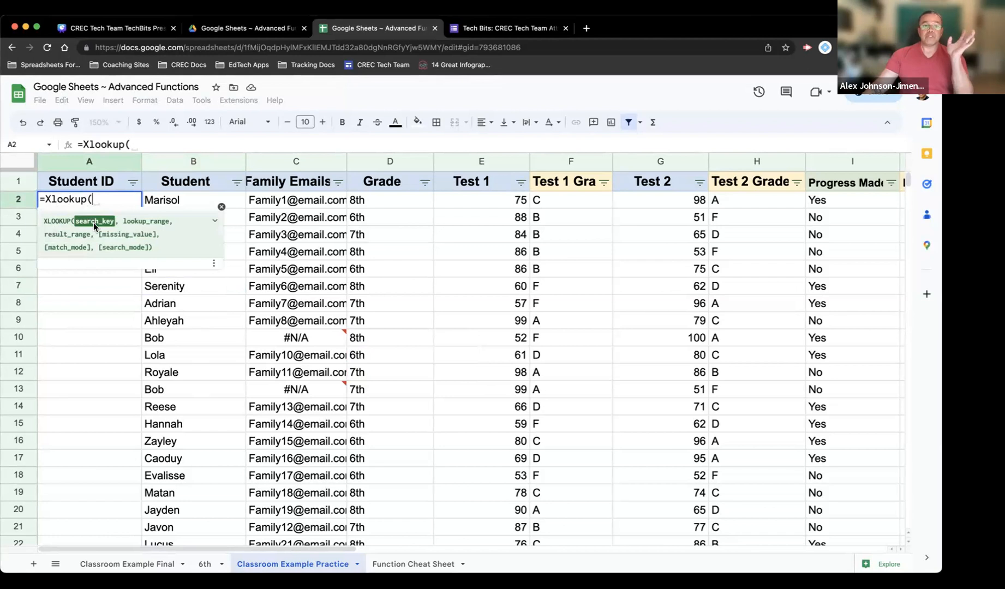
{"action": "left_click", "coordinate": [167, 200]}
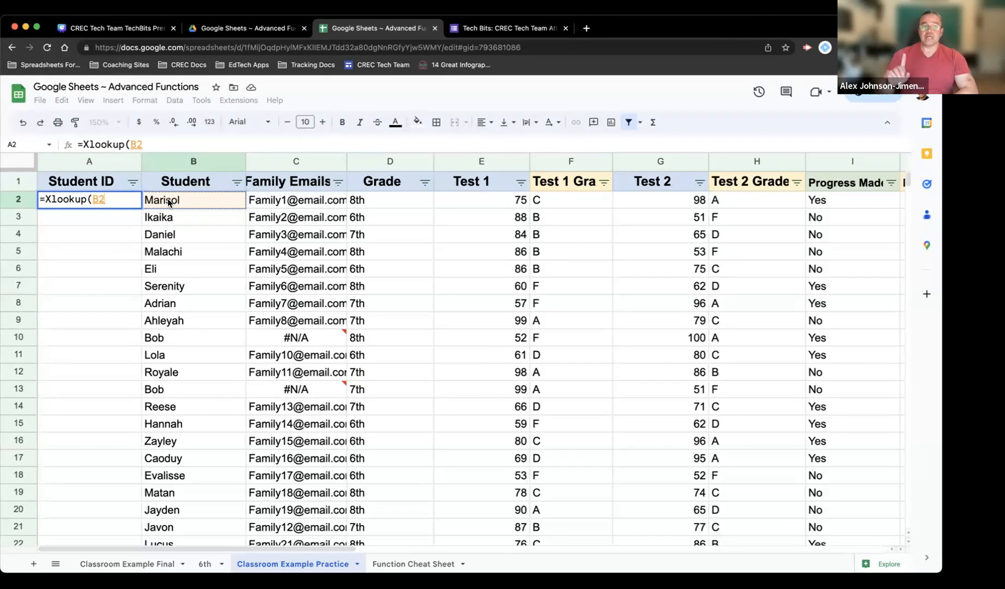
{"action": "type", "text": ","}
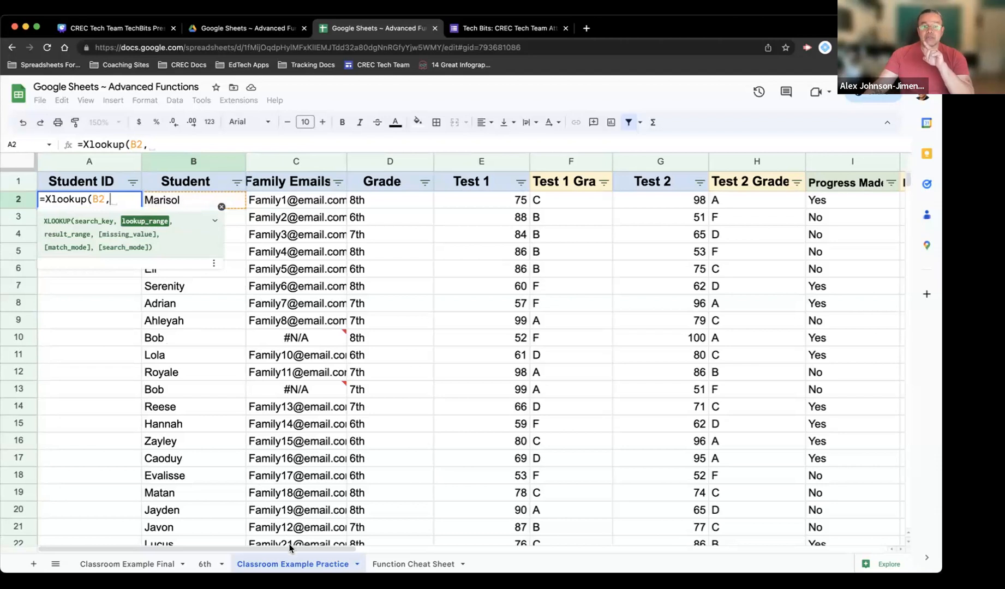
Set the XLOOKUP lookup range to the Student Name cells S2:S83, locked as the absolute reference $S$2:$S$83
{"action": "scroll", "coordinate": [493, 545], "scroll_direction": "right", "scroll_amount": 3}
{"action": "scroll", "coordinate": [493, 545], "scroll_direction": "right", "scroll_amount": 10}
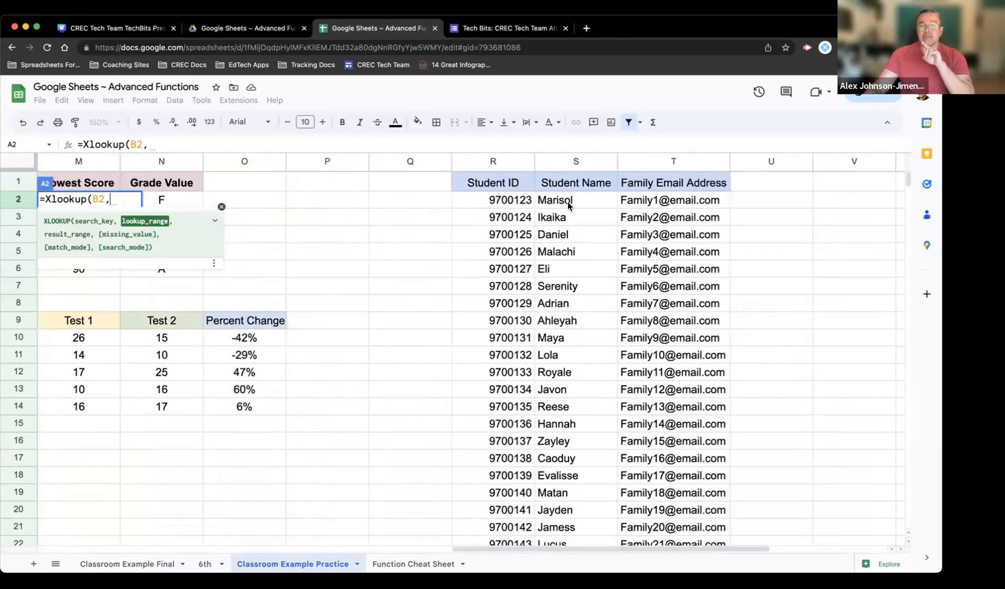
{"action": "left_click_drag", "start_coordinate": [568, 195], "coordinate": [568, 320]}
{"action": "left_click_drag", "start_coordinate": [568, 444], "coordinate": [597, 270]}
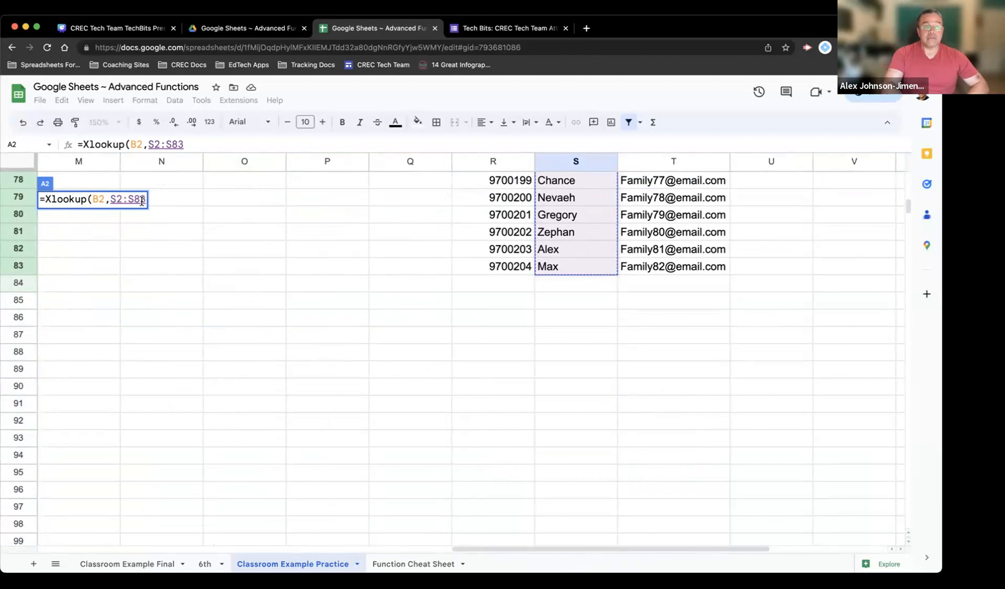
{"action": "key", "text": "F4"}
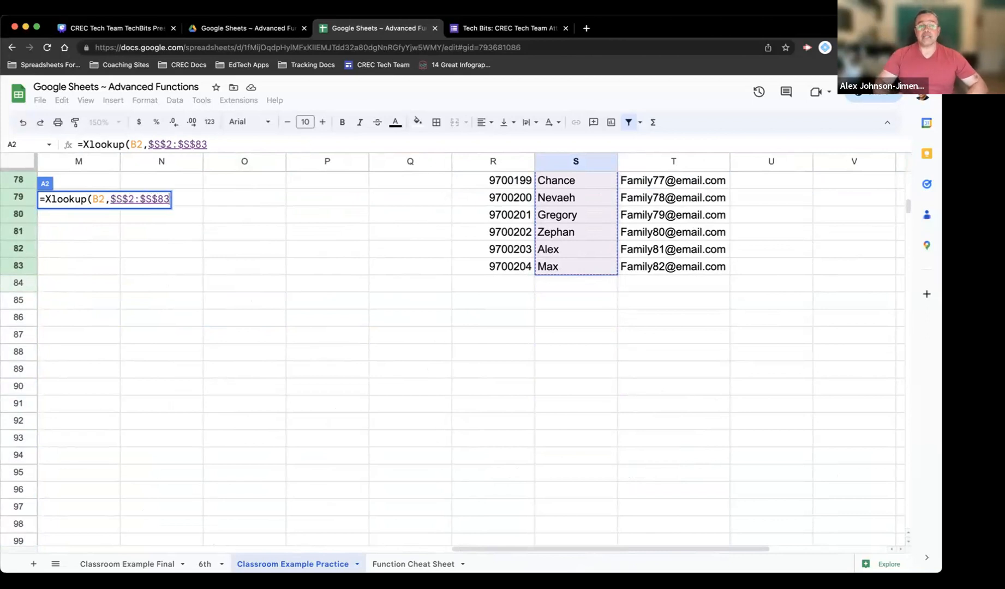
{"action": "type", "text": ","}
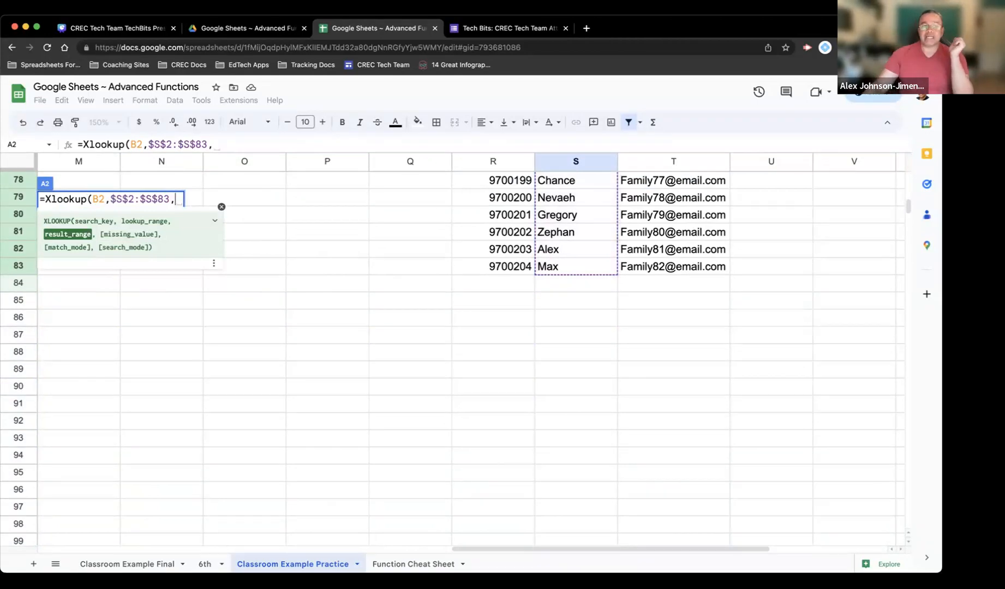
Set the XLOOKUP result range to the directory's Student ID cells as $R$2:$R$83, and enter the completed formula in A2
{"action": "scroll", "coordinate": [515, 272], "scroll_direction": "up", "scroll_amount": 15}
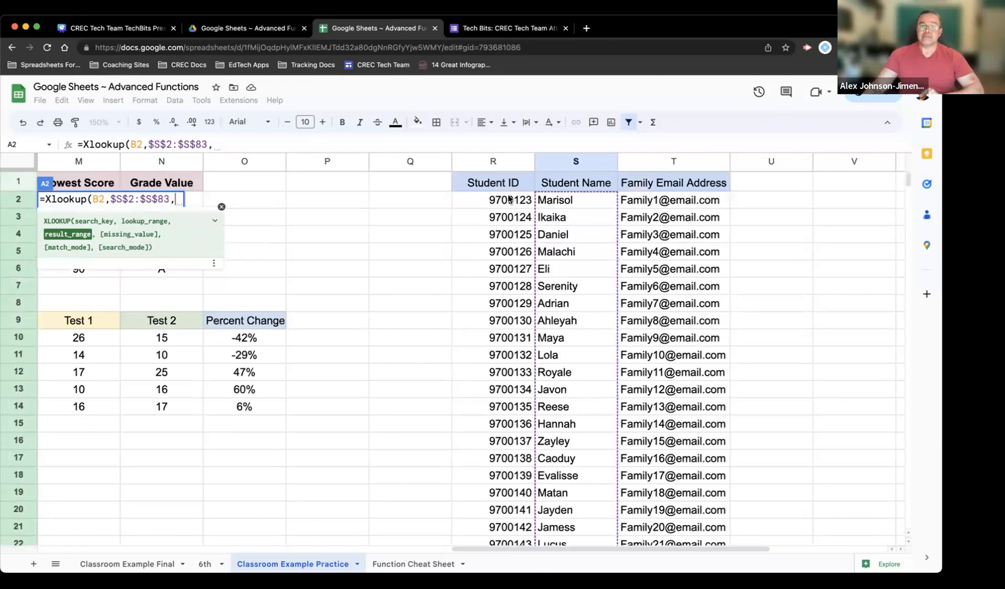
{"action": "left_click_drag", "start_coordinate": [509, 200], "coordinate": [521, 249]}
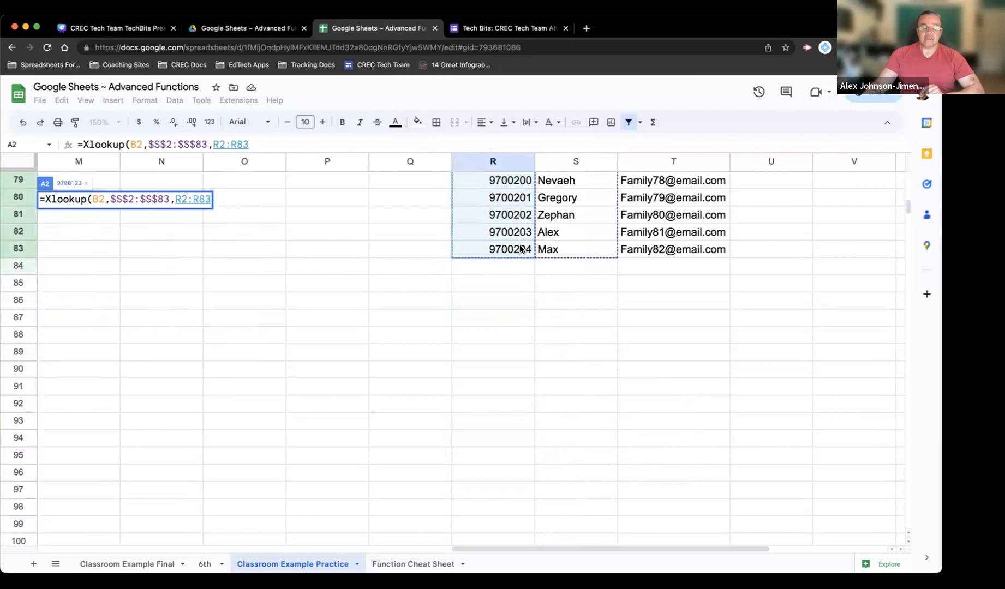
{"action": "key", "text": "F4"}
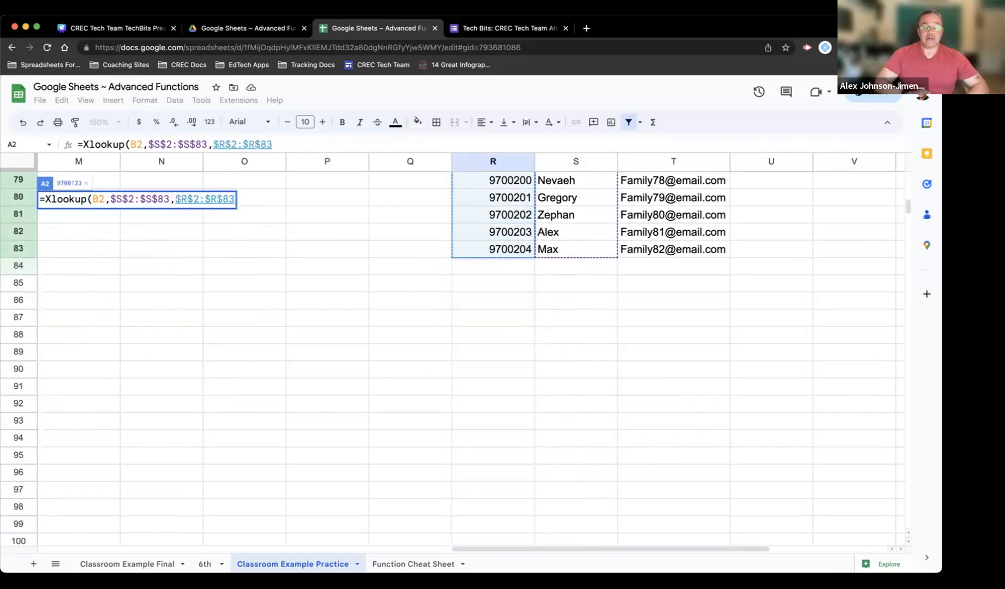
{"action": "type", "text": ")"}
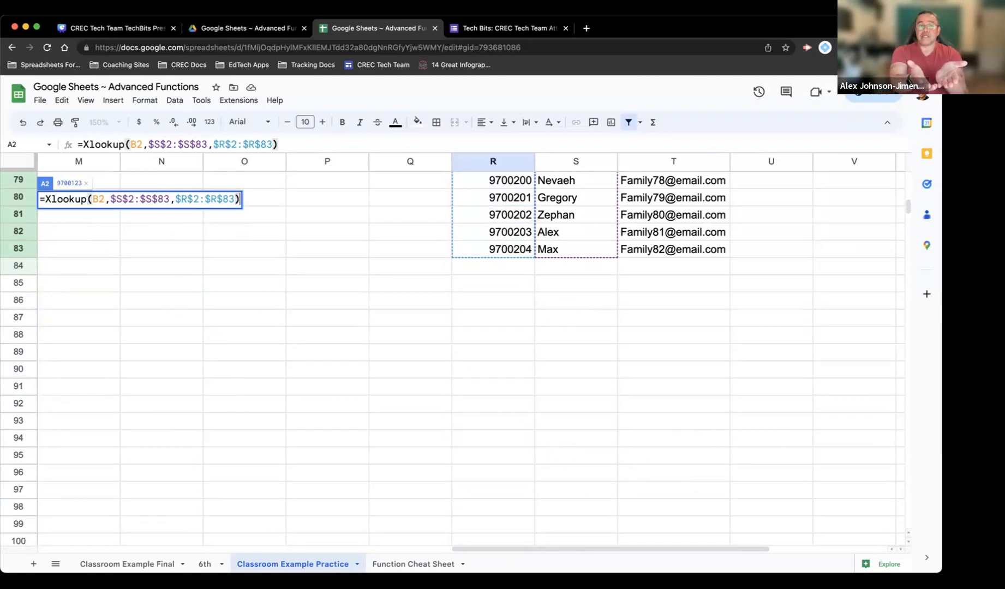
{"action": "key", "text": "Return"}
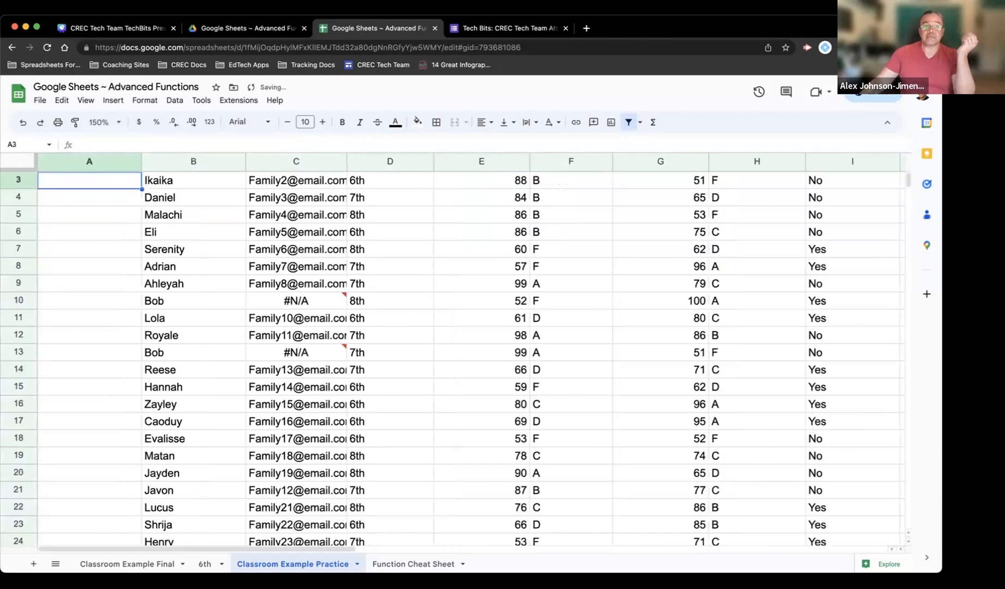
Fill the XLOOKUP formula from A2 down the rest of the Student ID column
{"action": "scroll", "coordinate": [128, 266], "scroll_direction": "up", "scroll_amount": 1}
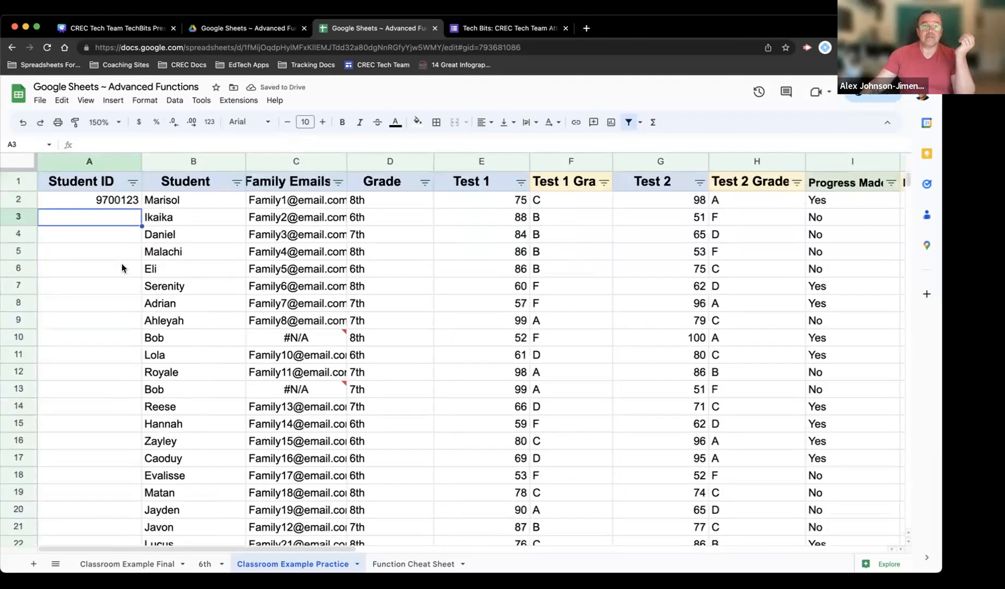
{"action": "left_click", "coordinate": [86, 202]}
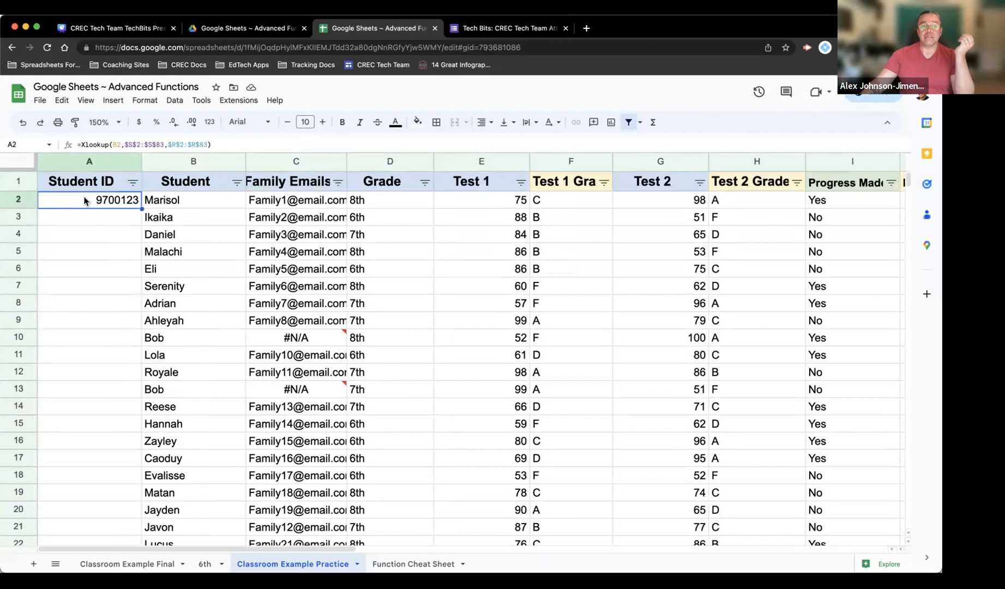
{"action": "double_click", "coordinate": [140, 208]}
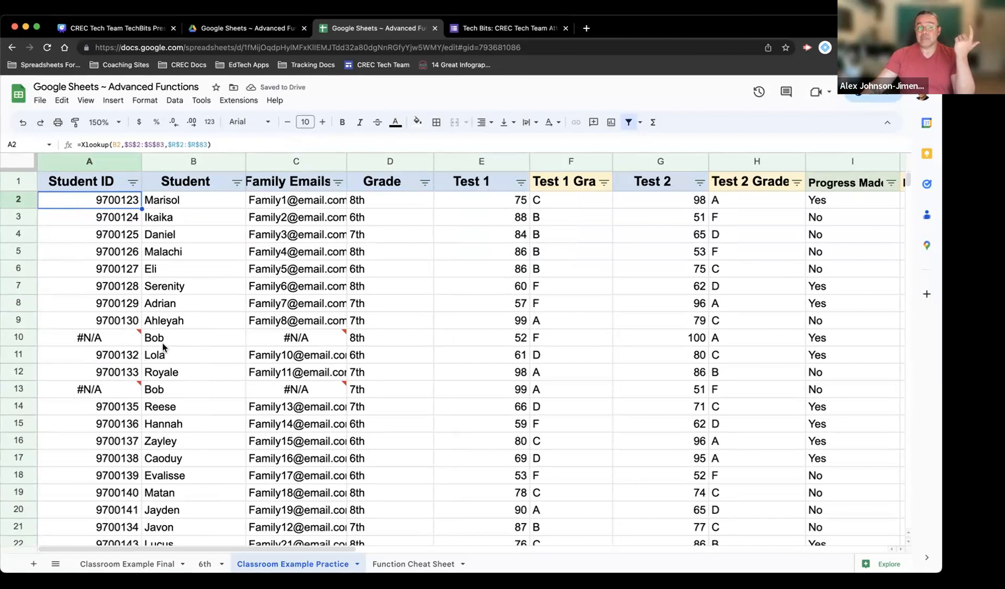
Check the #N/A error details in A10 and A13, and review the XLOOKUP formula in A2
{"action": "mouse_move", "coordinate": [109, 348]}
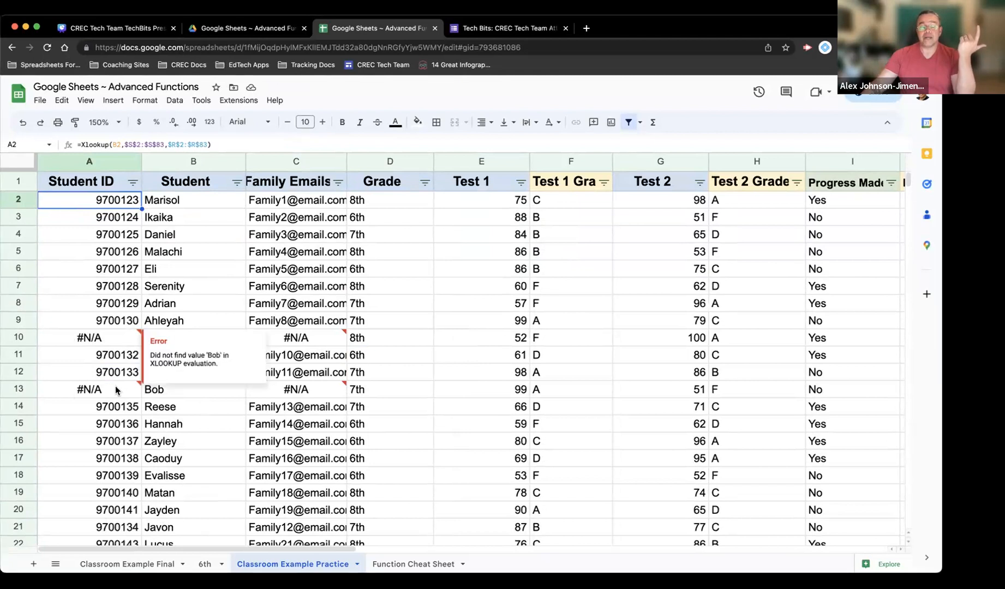
{"action": "mouse_move", "coordinate": [115, 389]}
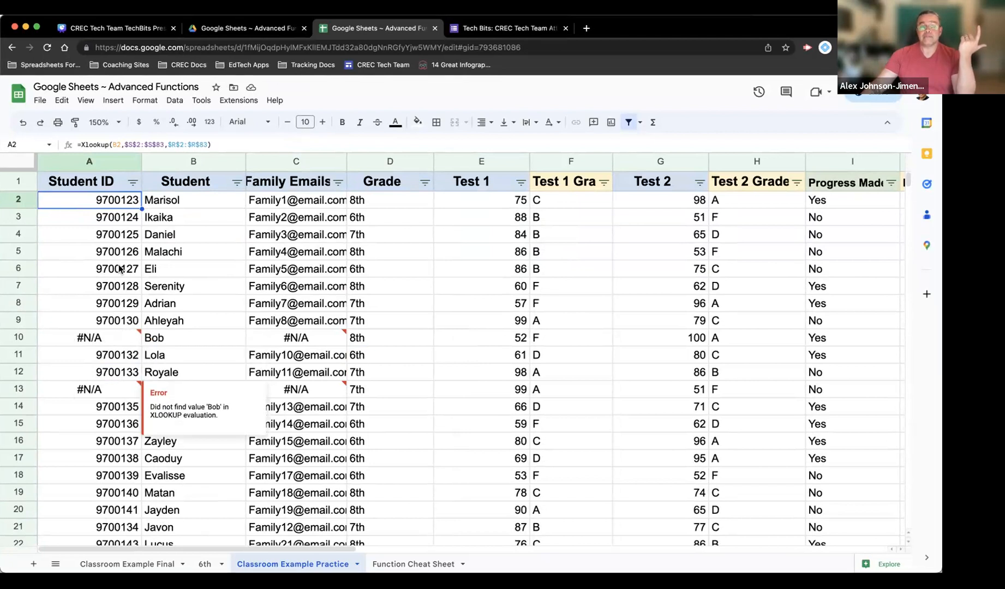
{"action": "double_click", "coordinate": [100, 206]}
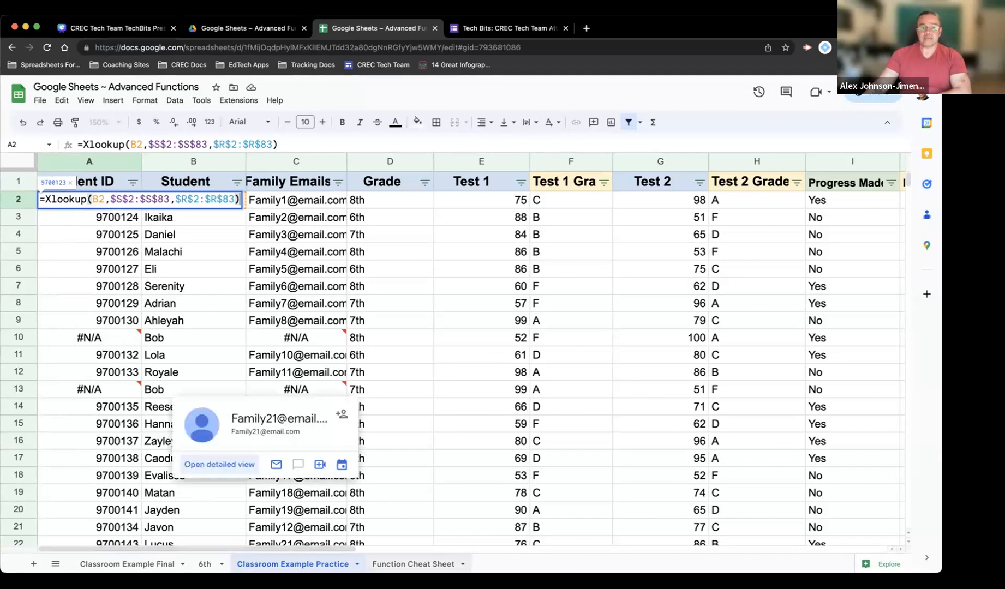
{"action": "left_click", "coordinate": [190, 214]}
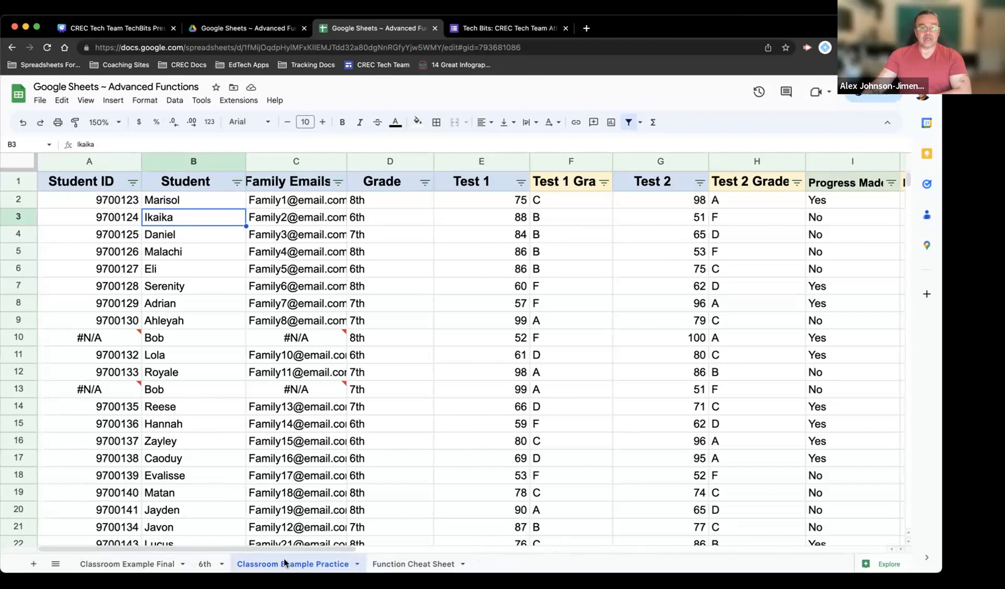
Add a new sheet to the spreadsheet and name it 6thStudents
{"action": "left_click", "coordinate": [33, 564]}
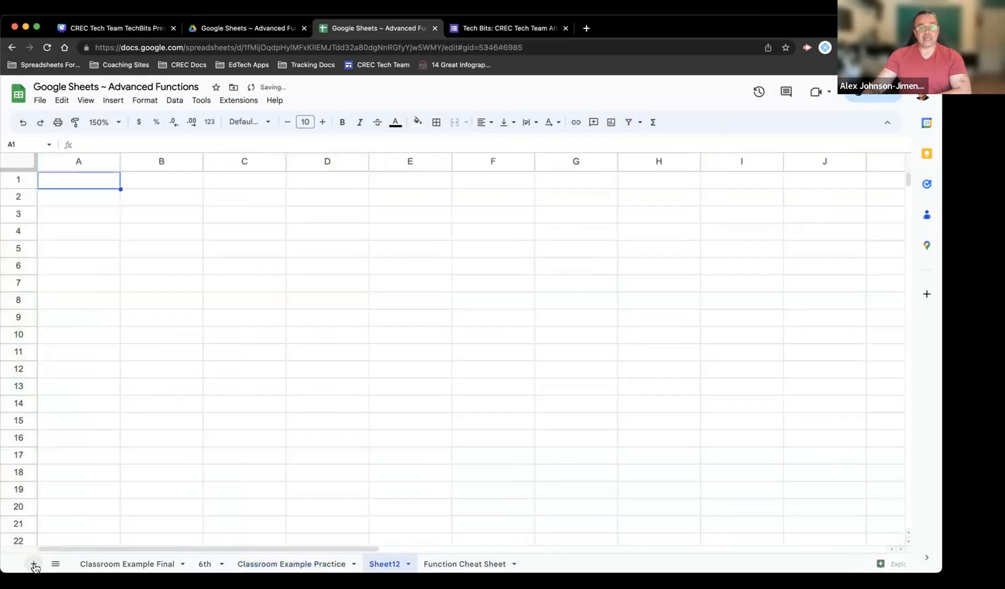
{"action": "double_click", "coordinate": [386, 561]}
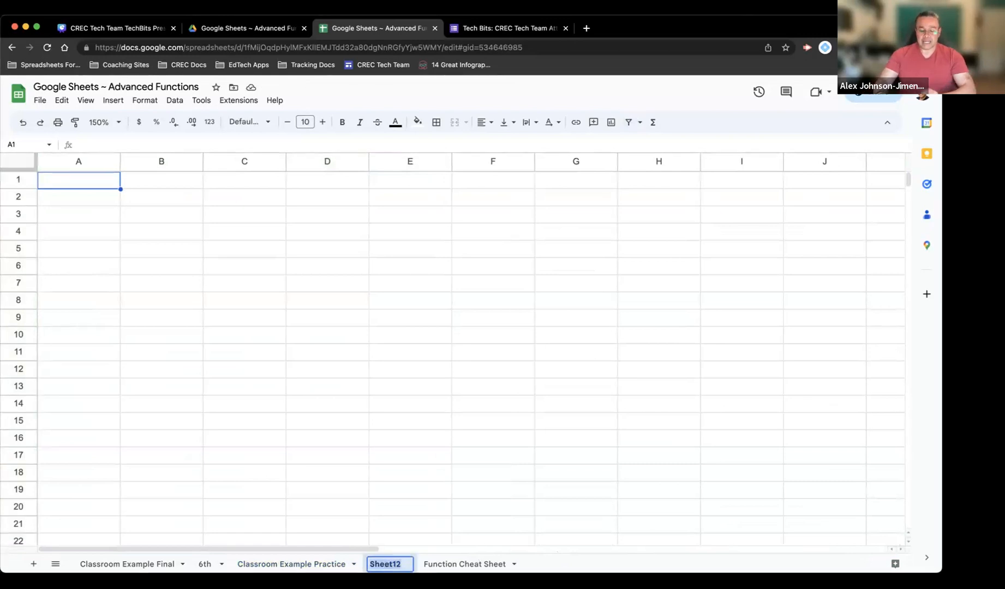
{"action": "type", "text": "6thStudents"}
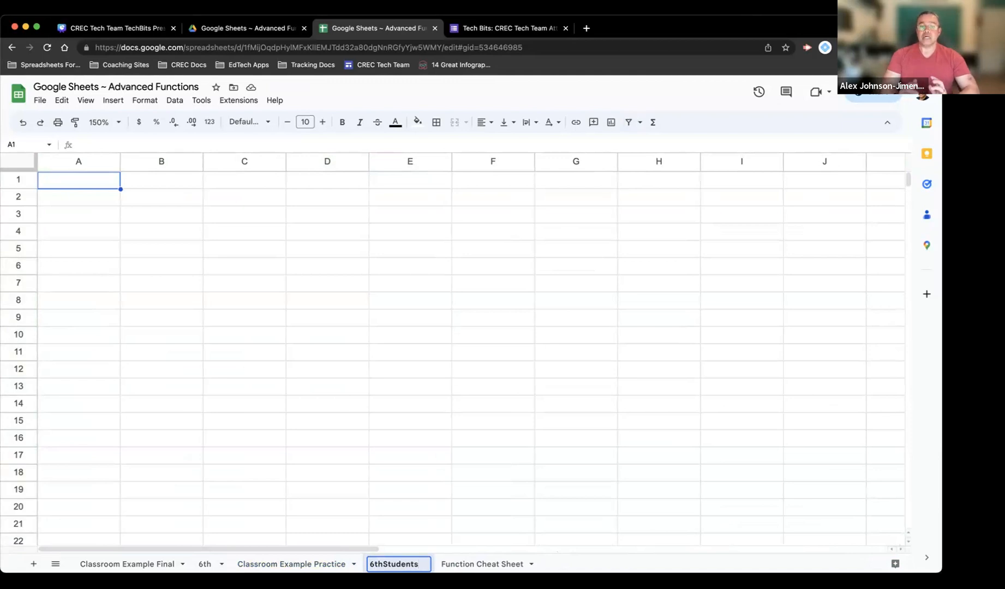
{"action": "key", "text": "Return"}
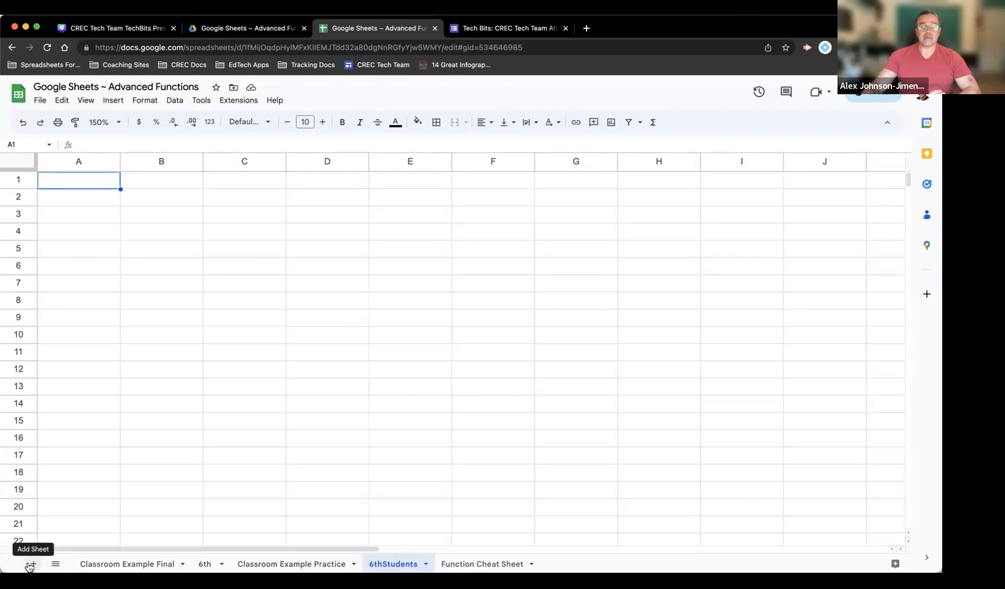
{"action": "left_click", "coordinate": [401, 565]}
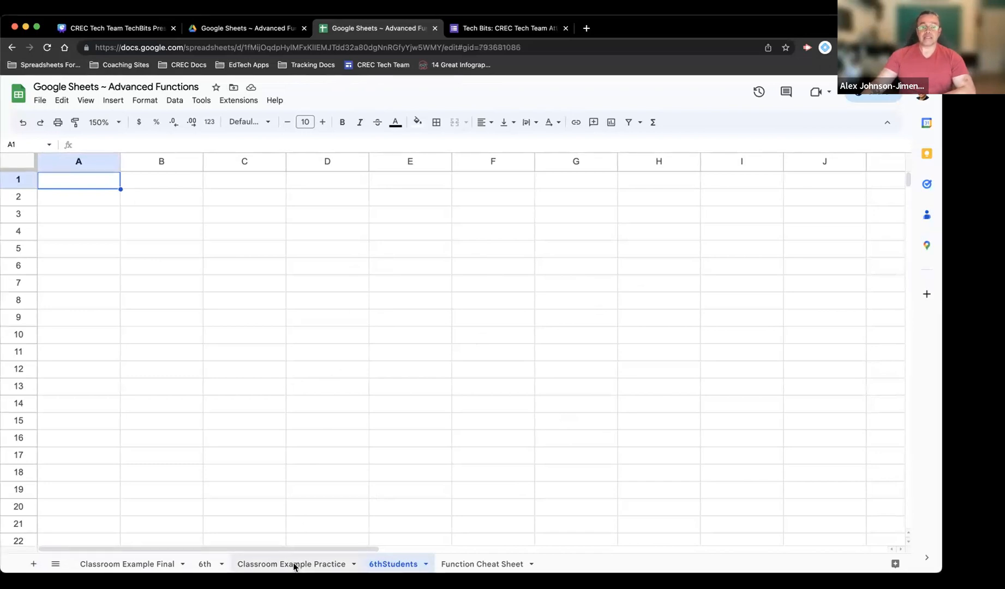
Copy the header row A1:J1 from the Classroom Example Practice sheet into row 1 of the 6thStudents sheet
{"action": "left_click", "coordinate": [293, 564]}
{"action": "left_click_drag", "start_coordinate": [87, 186], "coordinate": [901, 181]}
{"action": "scroll", "coordinate": [912, 176], "scroll_direction": "right", "scroll_amount": 5}
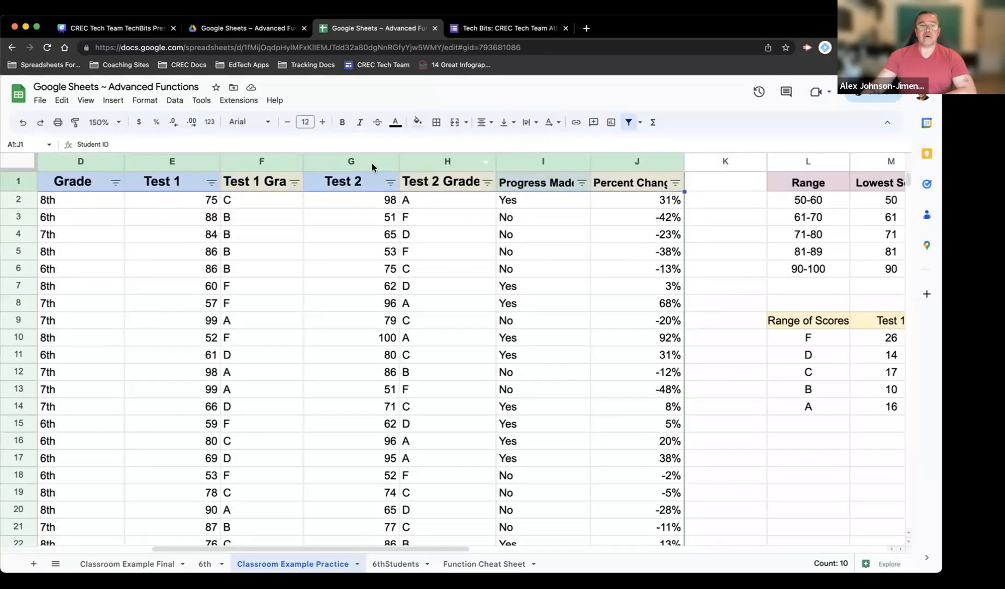
{"action": "left_click", "coordinate": [61, 100]}
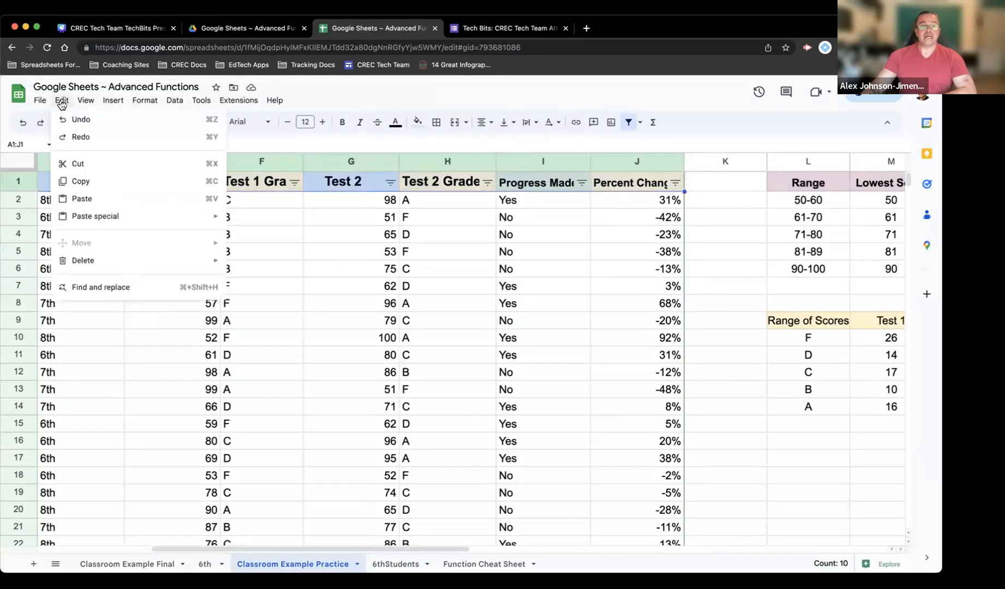
{"action": "left_click", "coordinate": [80, 181]}
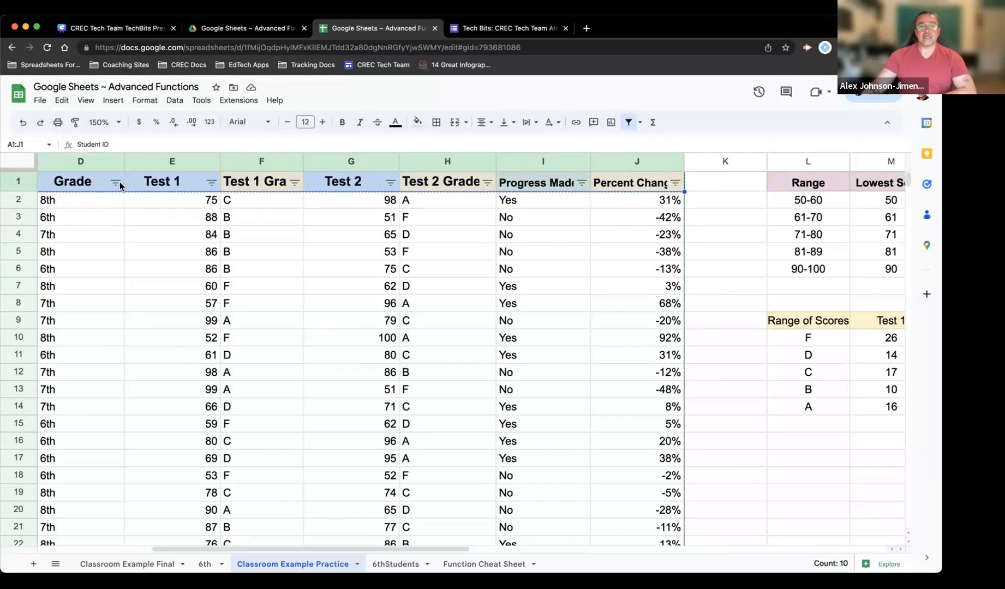
{"action": "left_click", "coordinate": [61, 100]}
{"action": "left_click", "coordinate": [76, 181]}
{"action": "left_click", "coordinate": [392, 566]}
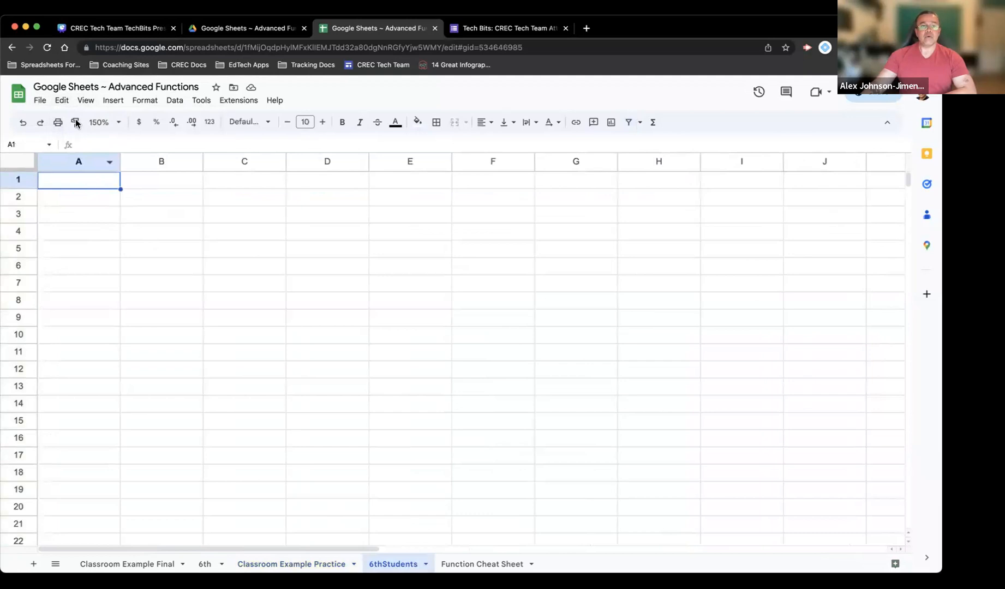
{"action": "left_click", "coordinate": [62, 100]}
{"action": "left_click", "coordinate": [81, 198]}
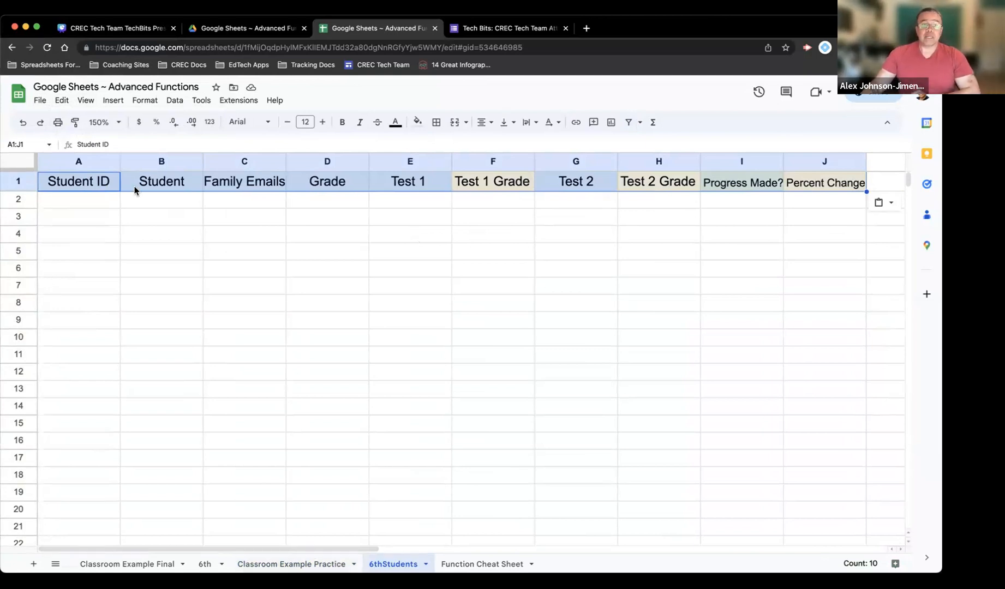
{"action": "left_click", "coordinate": [104, 122]}
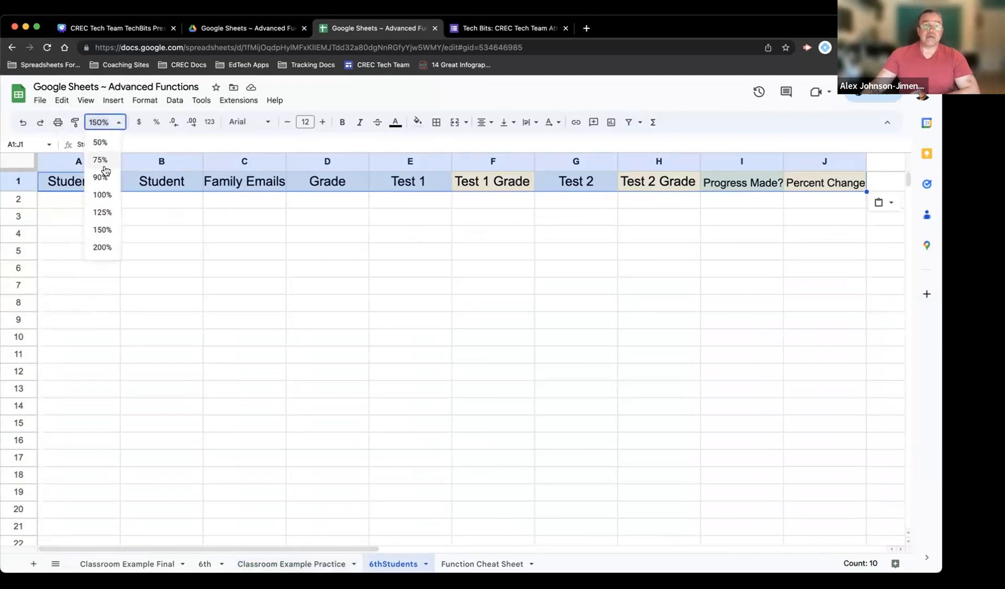
{"action": "left_click", "coordinate": [101, 246]}
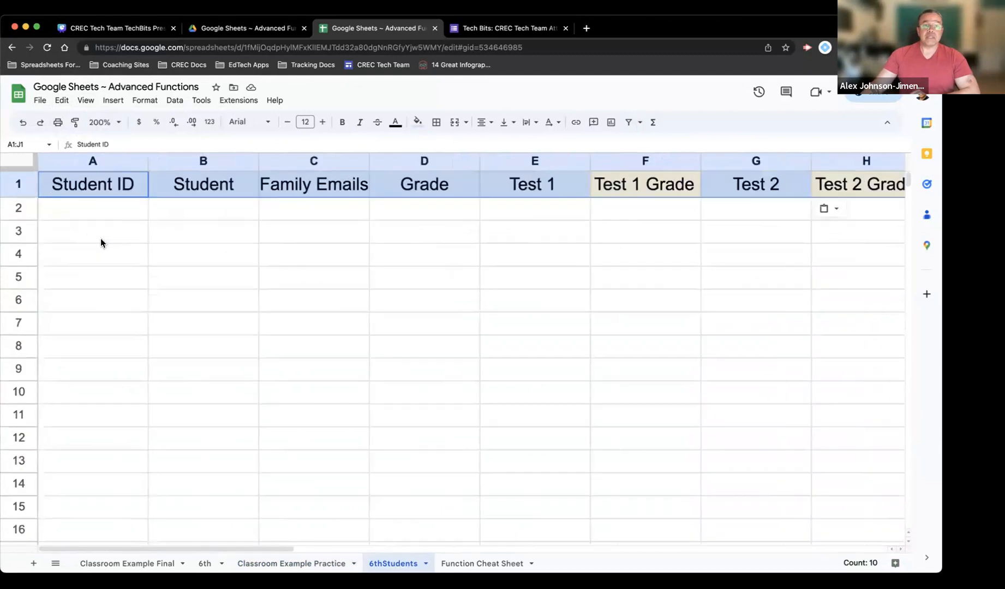
{"action": "left_click", "coordinate": [91, 210]}
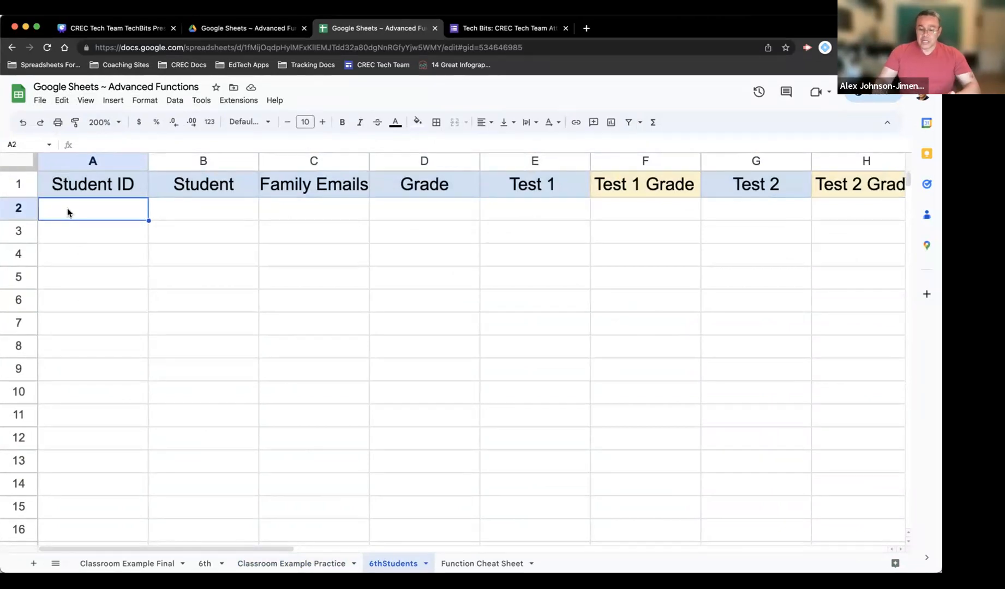
{"action": "type", "text": "=Quer"}
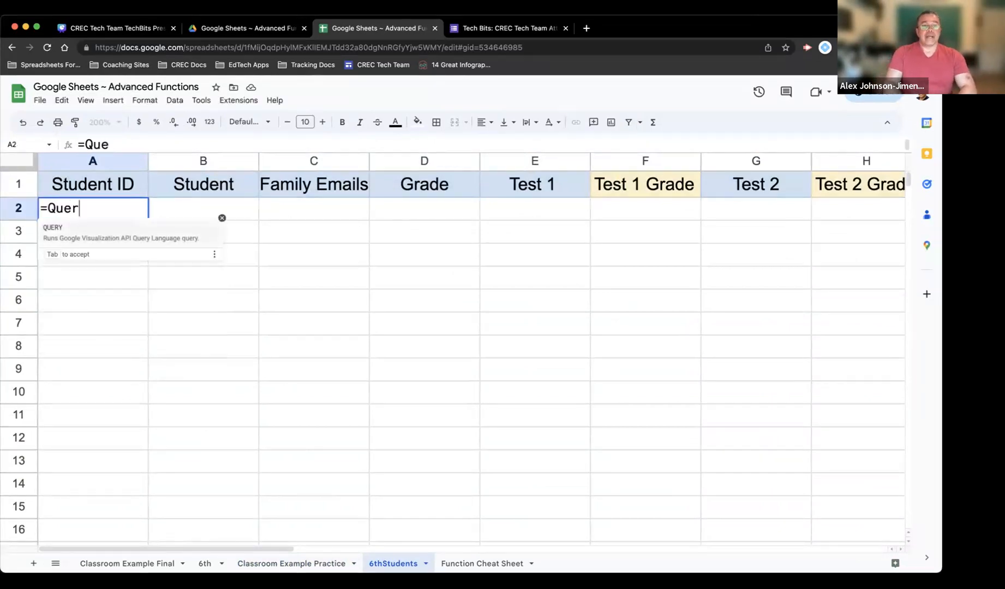
{"action": "type", "text": "y("}
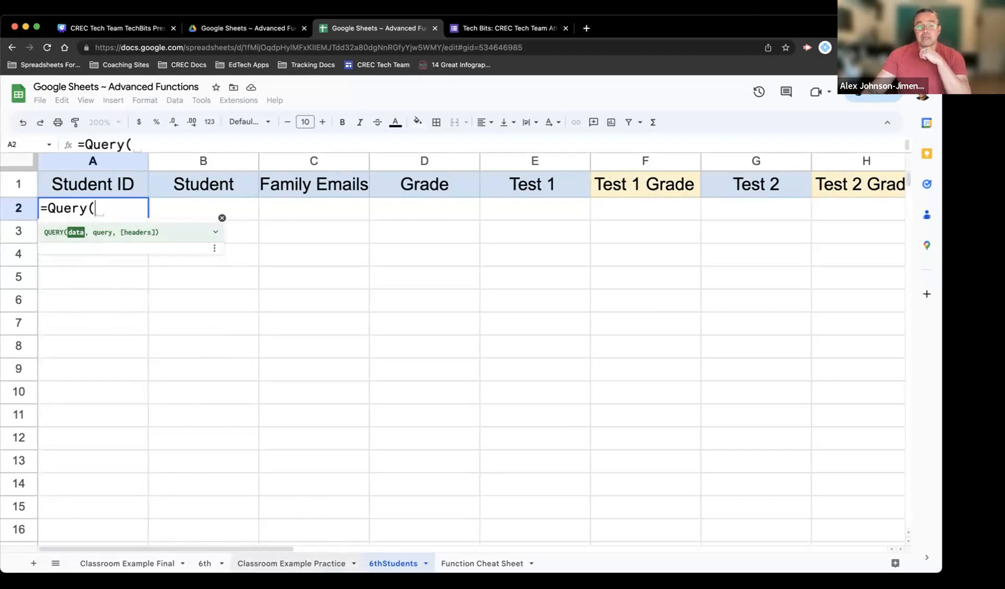
{"action": "left_click", "coordinate": [289, 566]}
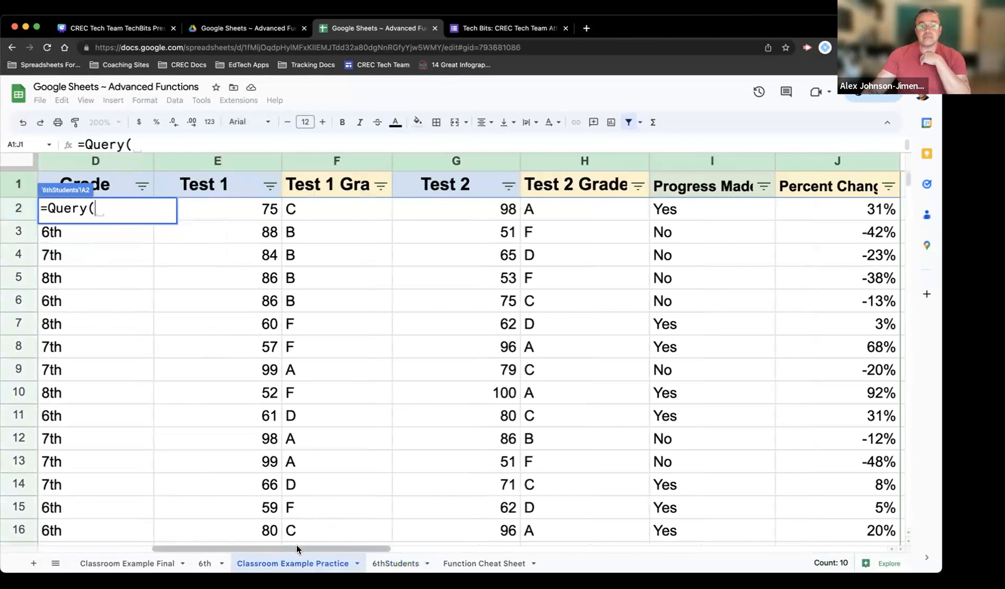
{"action": "left_click_drag", "start_coordinate": [290, 548], "coordinate": [129, 557]}
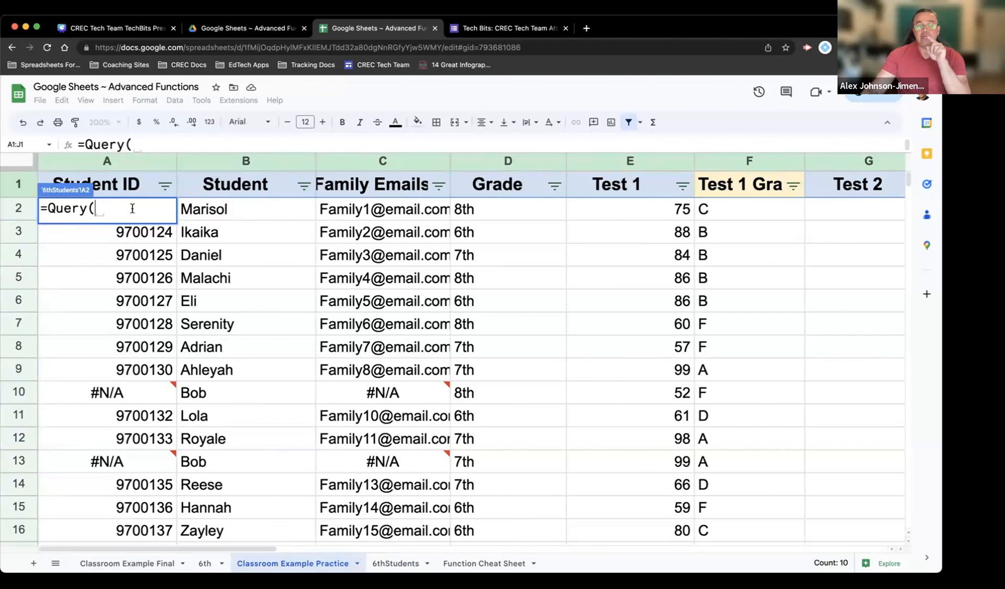
{"action": "left_click", "coordinate": [90, 239]}
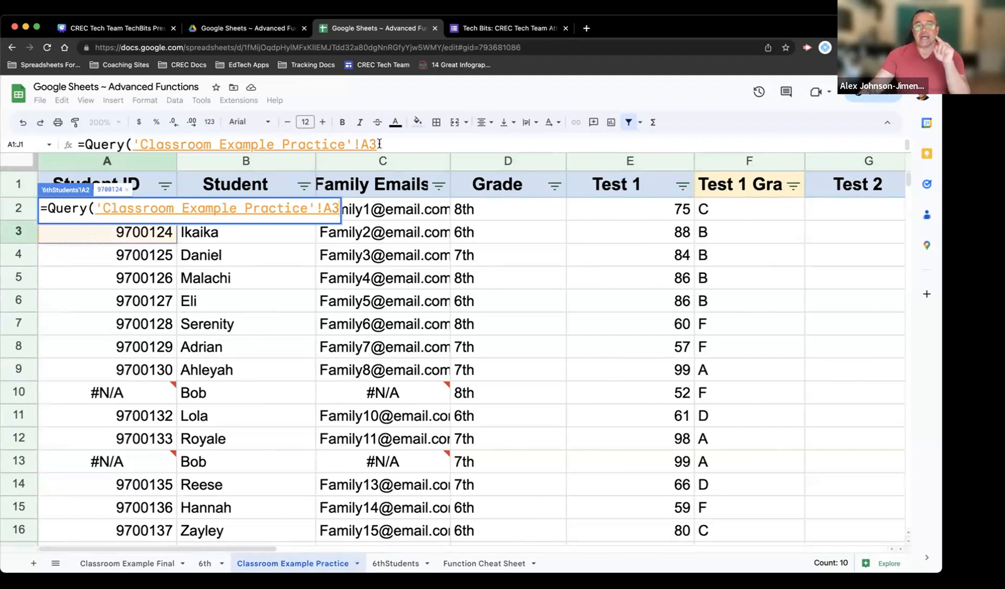
{"action": "left_click", "coordinate": [379, 143]}
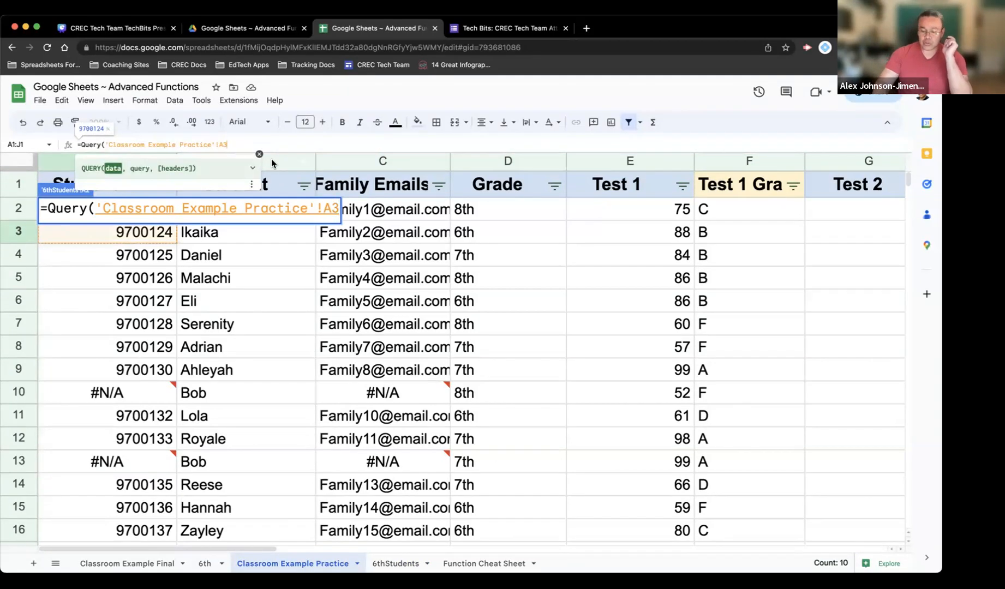
{"action": "key", "text": "BackSpace"}
{"action": "type", "text": "2"}
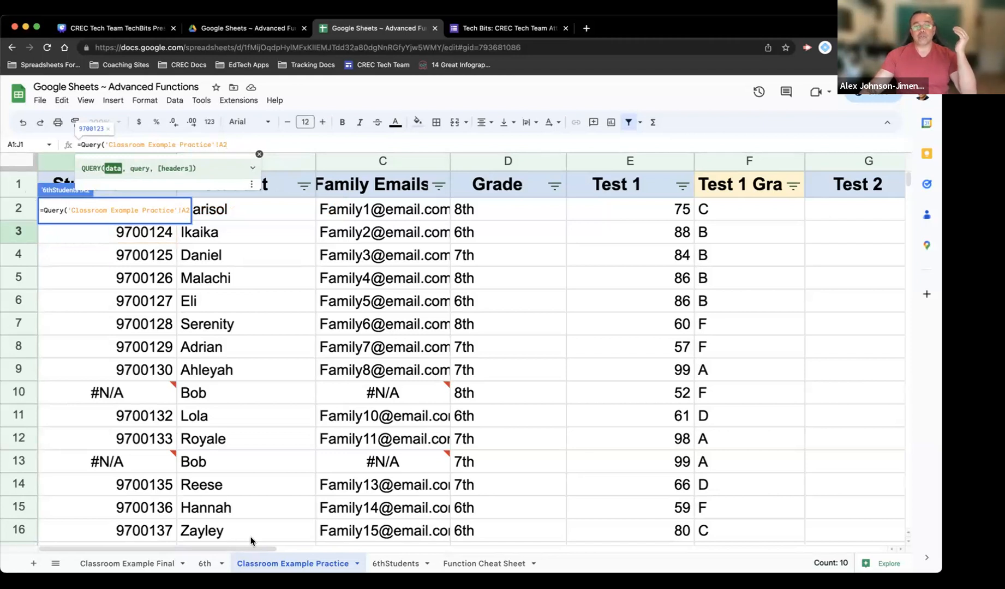
{"action": "left_click_drag", "start_coordinate": [266, 549], "coordinate": [440, 550]}
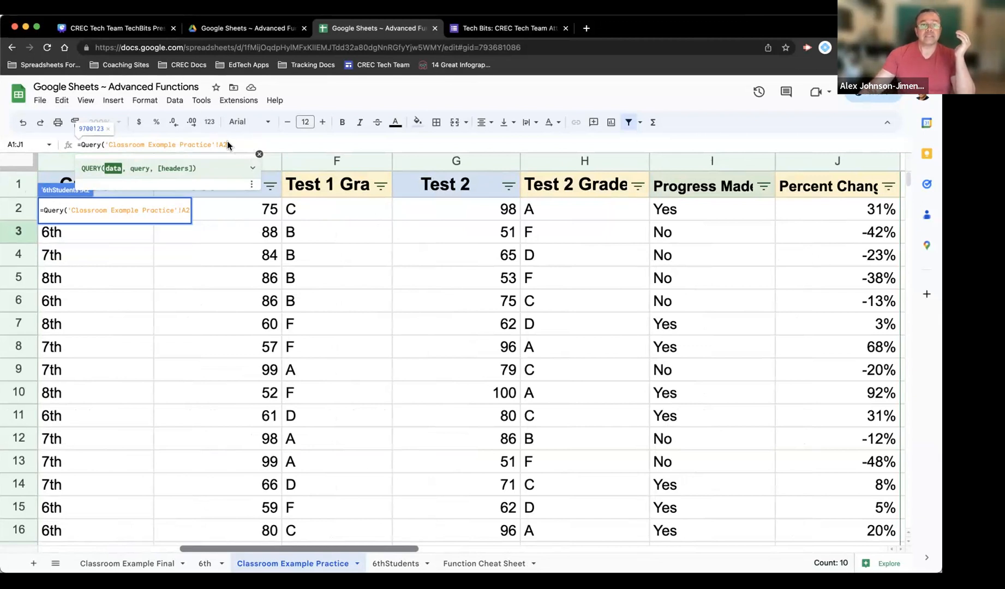
{"action": "left_click", "coordinate": [48, 49]}
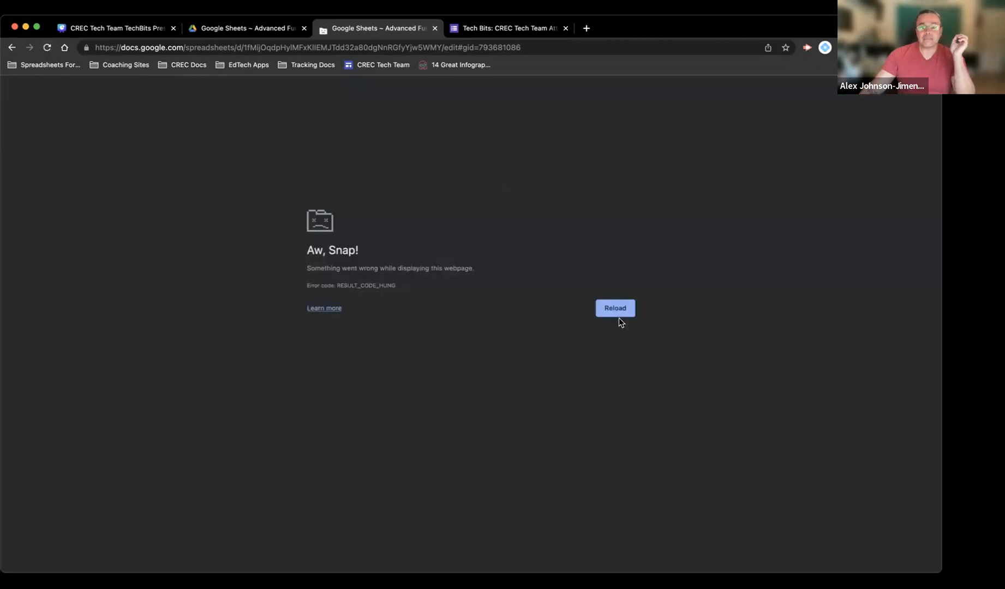
{"action": "left_click", "coordinate": [617, 314]}
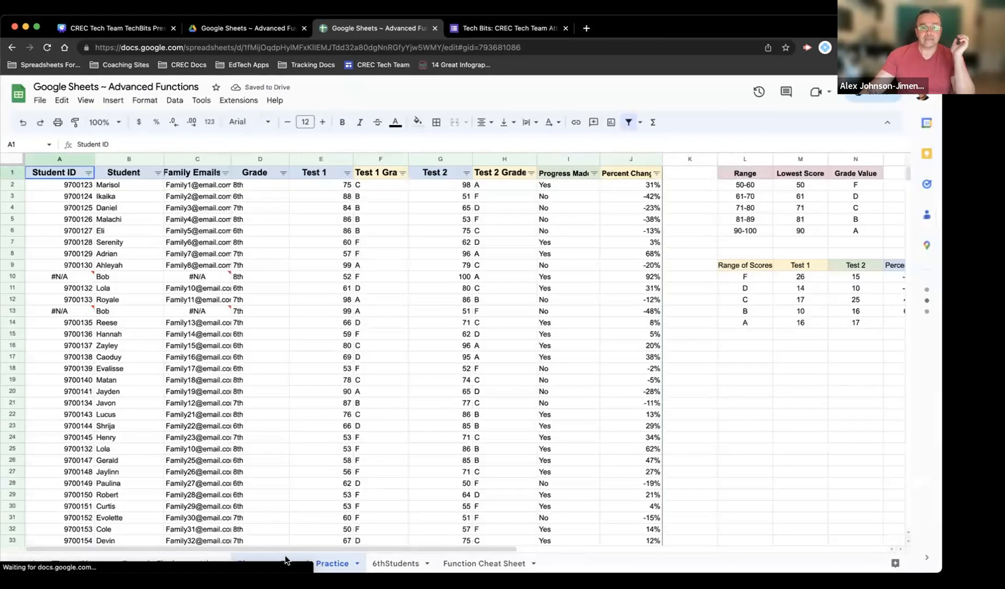
Start a QUERY formula in A2 of the 6thStudents sheet with 'Classroom Example Practice'!A2:J as its data range
{"action": "left_click", "coordinate": [392, 563]}
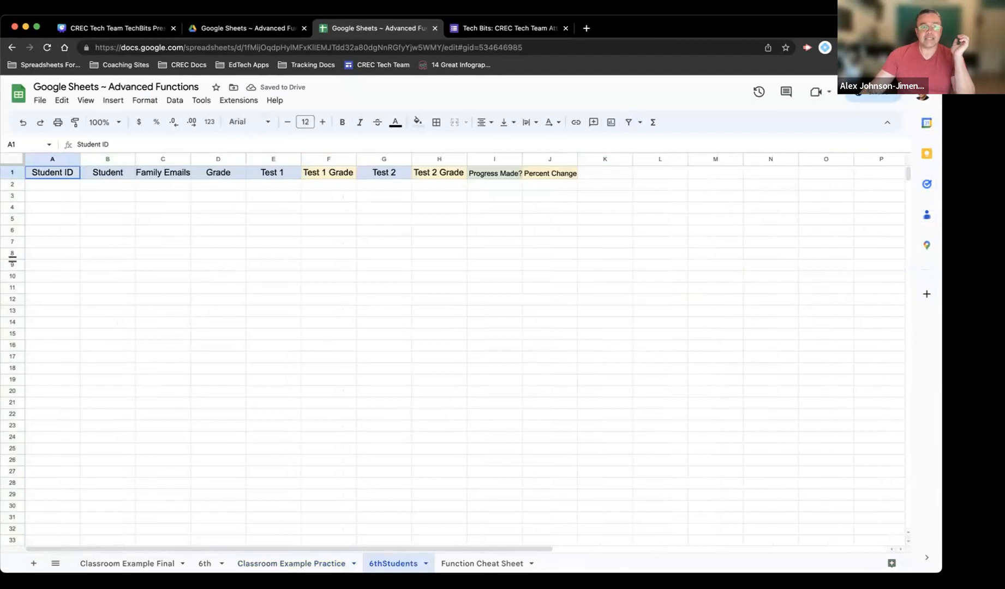
{"action": "left_click", "coordinate": [59, 185]}
{"action": "type", "text": "=query"}
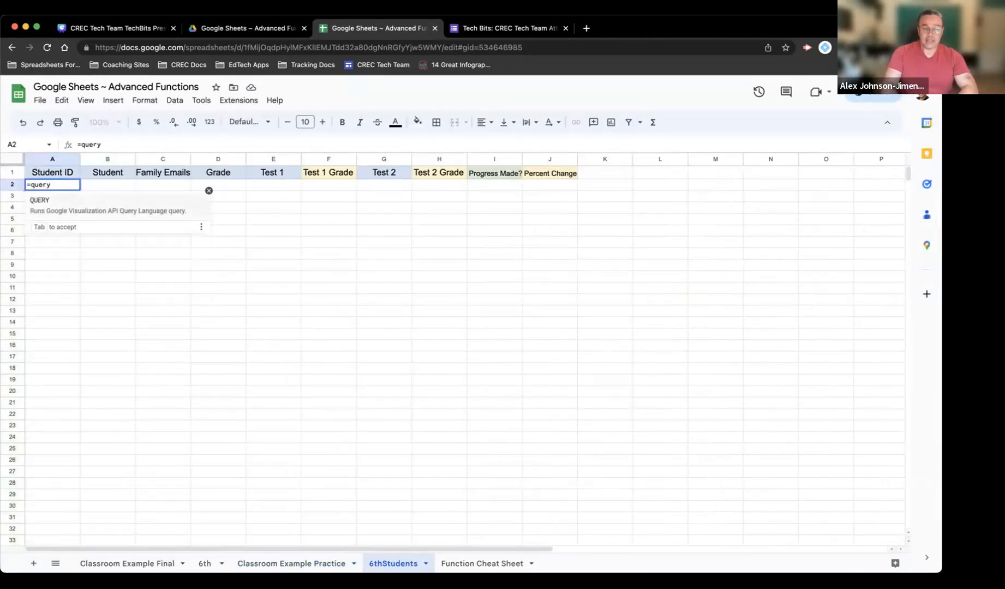
{"action": "type", "text": "("}
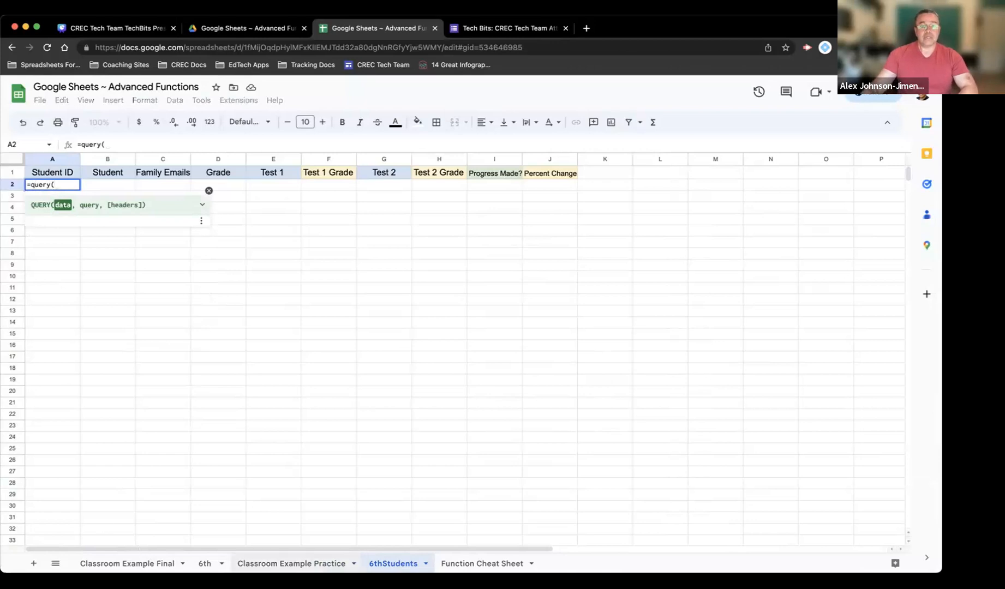
{"action": "left_click", "coordinate": [291, 563]}
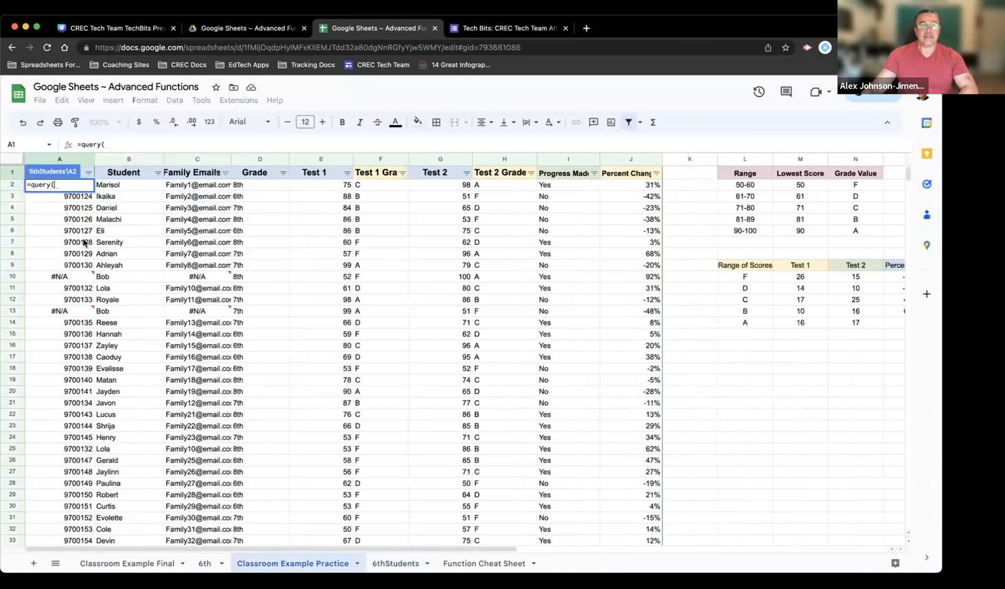
{"action": "left_click", "coordinate": [60, 200]}
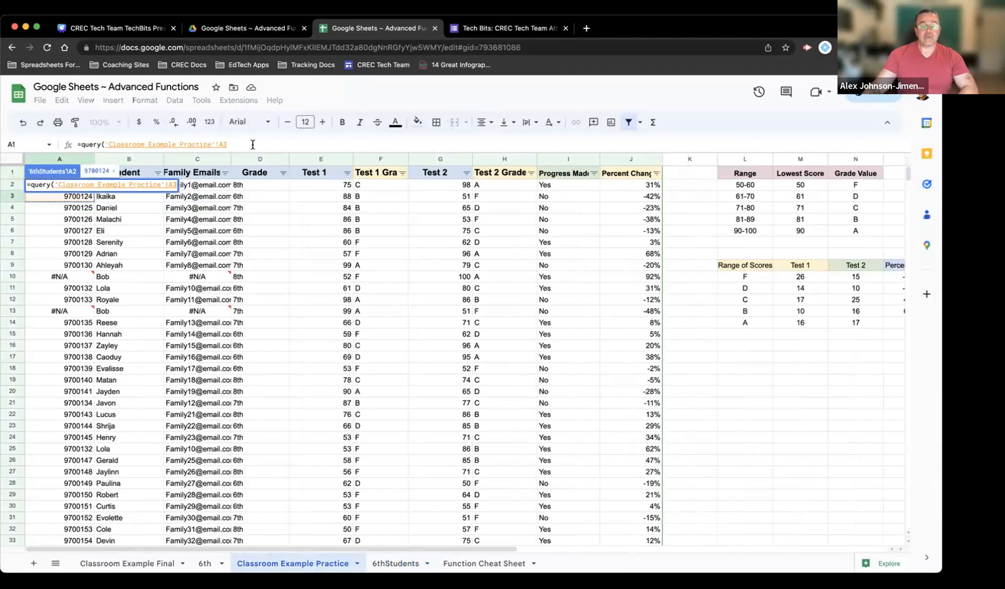
{"action": "key", "text": "Up"}
{"action": "type", "text": ":"}
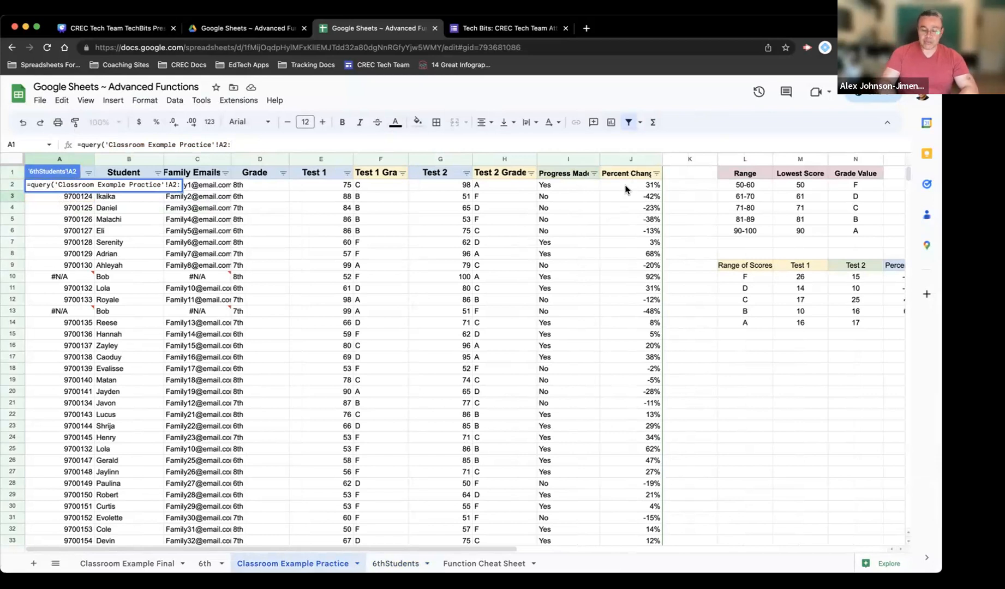
{"action": "type", "text": "J"}
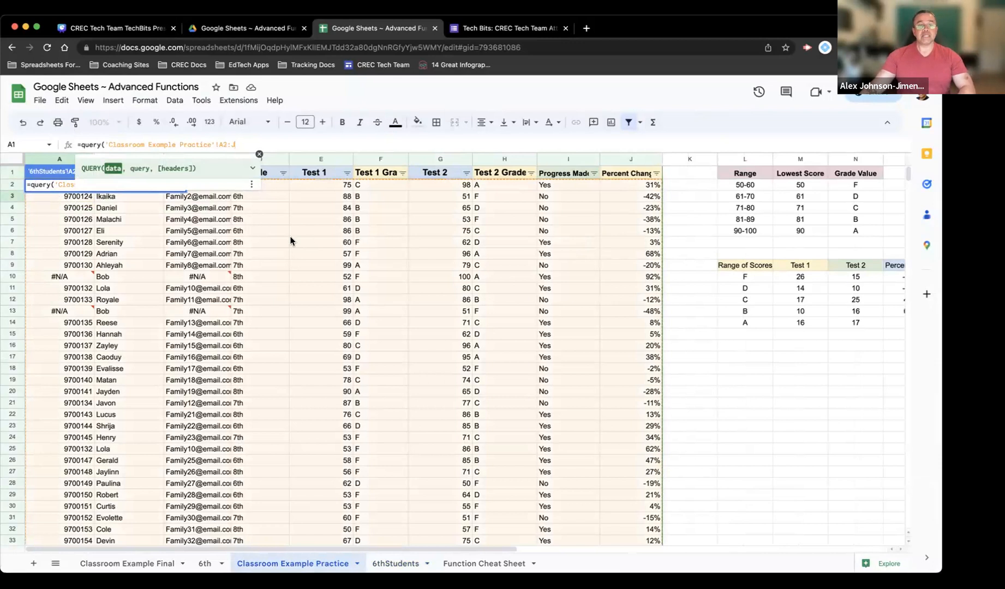
{"action": "mouse_move", "coordinate": [225, 270]}
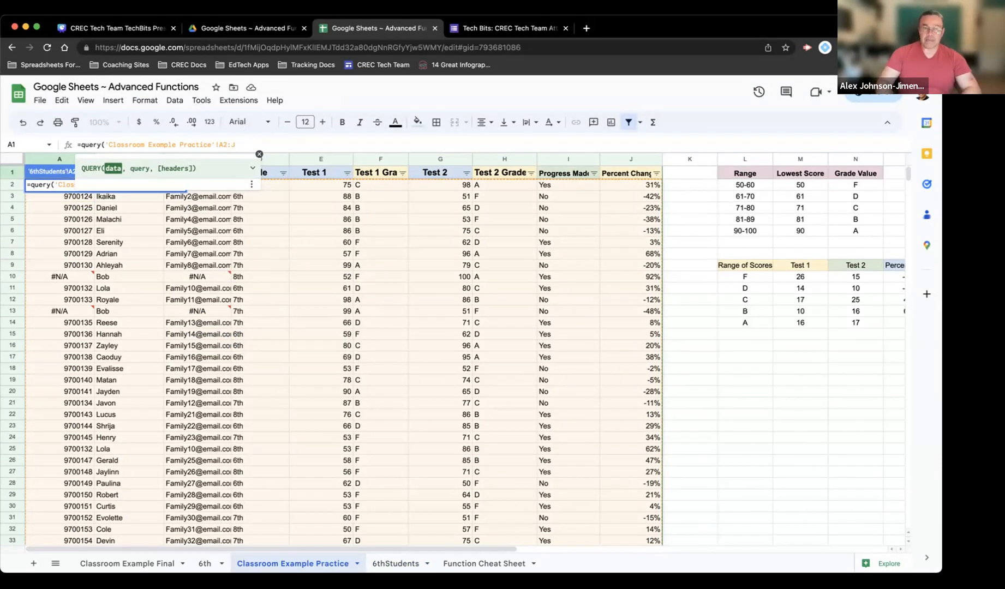
{"action": "type", "text": ","}
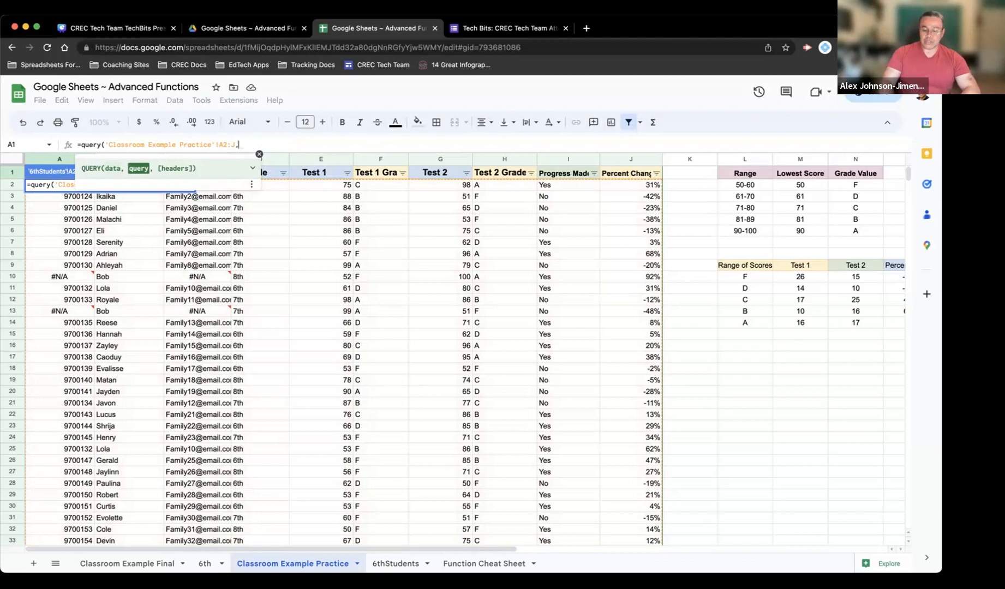
Complete the QUERY in A2 with the query string "Select * where D='6th'" and enter the formula
{"action": "type", "text": "\"Select *"}
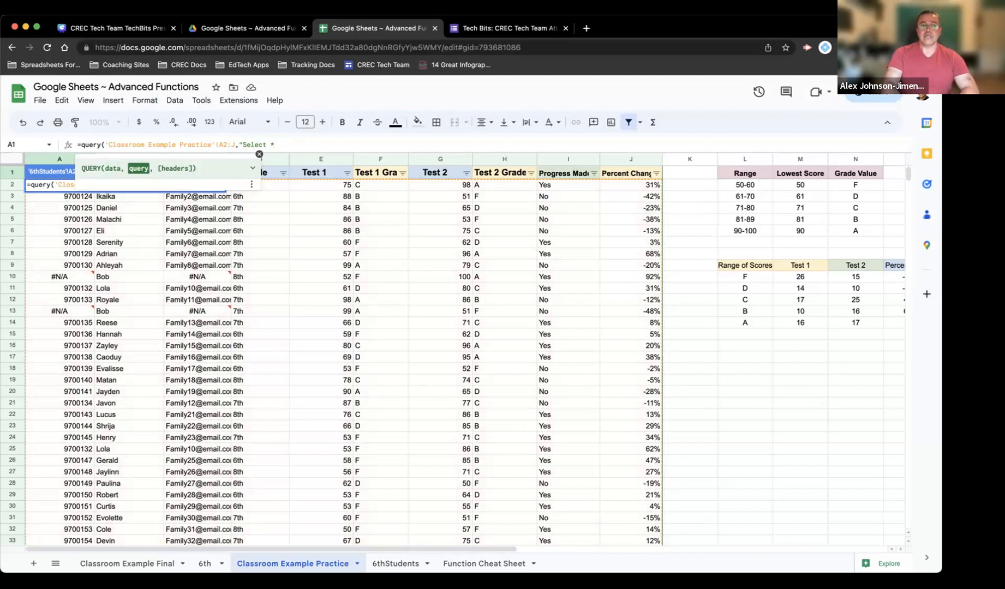
{"action": "type", "text": "where"}
{"action": "key", "text": "BackSpace"}
{"action": "key", "text": "BackSpace"}
{"action": "key", "text": "BackSpace"}
{"action": "key", "text": "BackSpace"}
{"action": "key", "text": "BackSpace"}
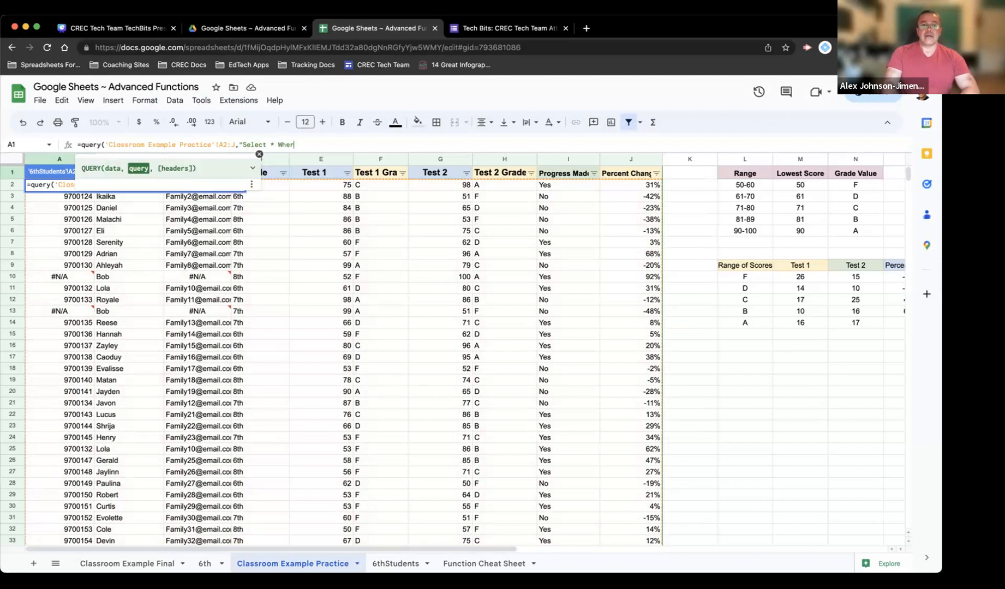
{"action": "type", "text": "where D"}
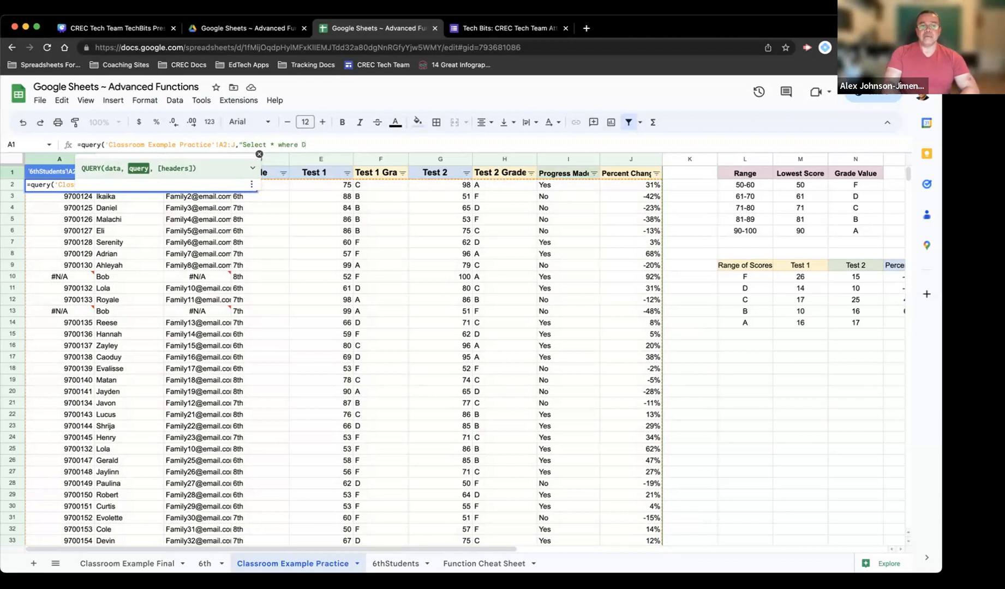
{"action": "type", "text": "="}
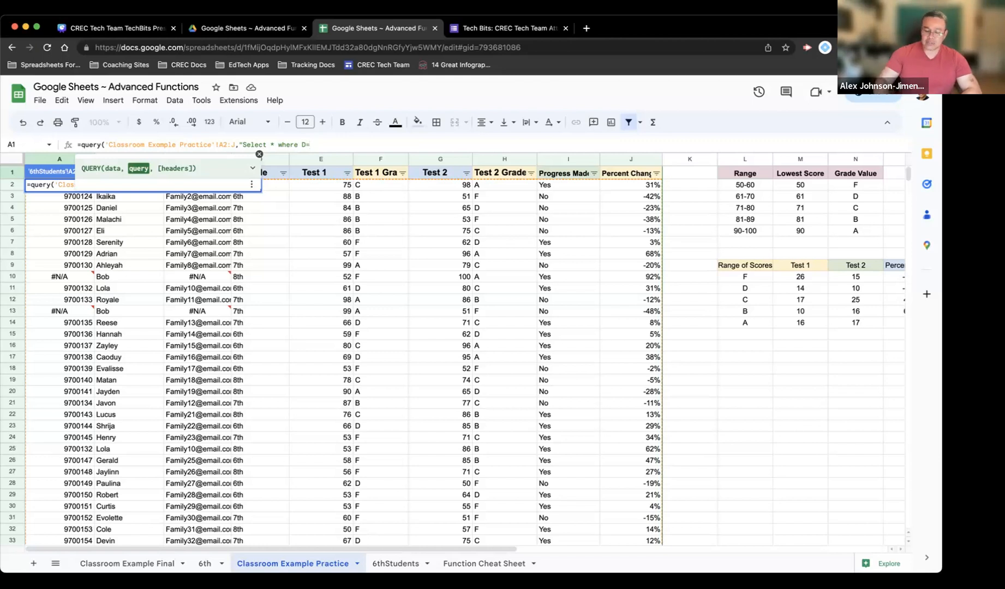
{"action": "type", "text": "'6"}
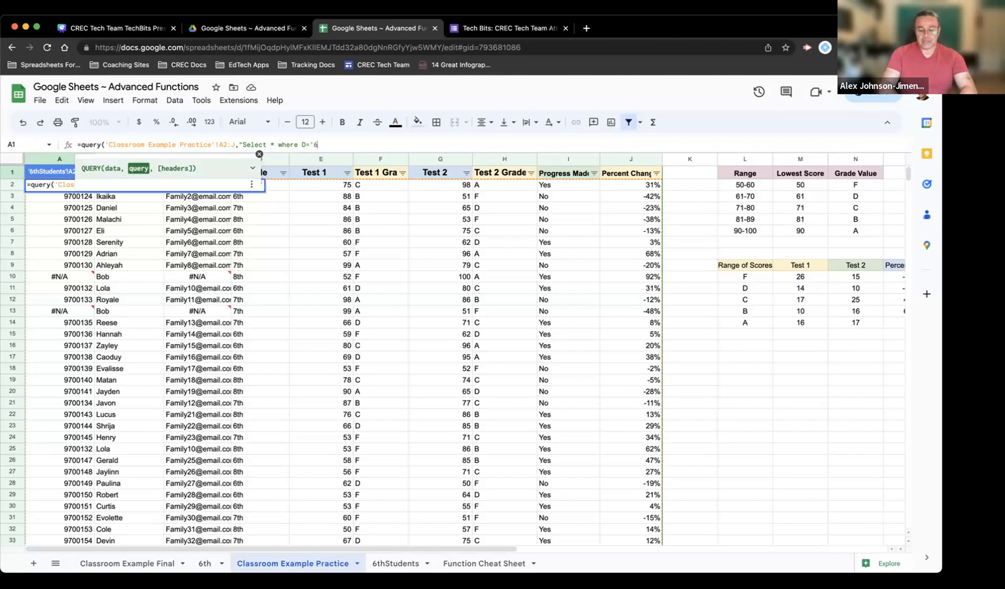
{"action": "type", "text": "th"}
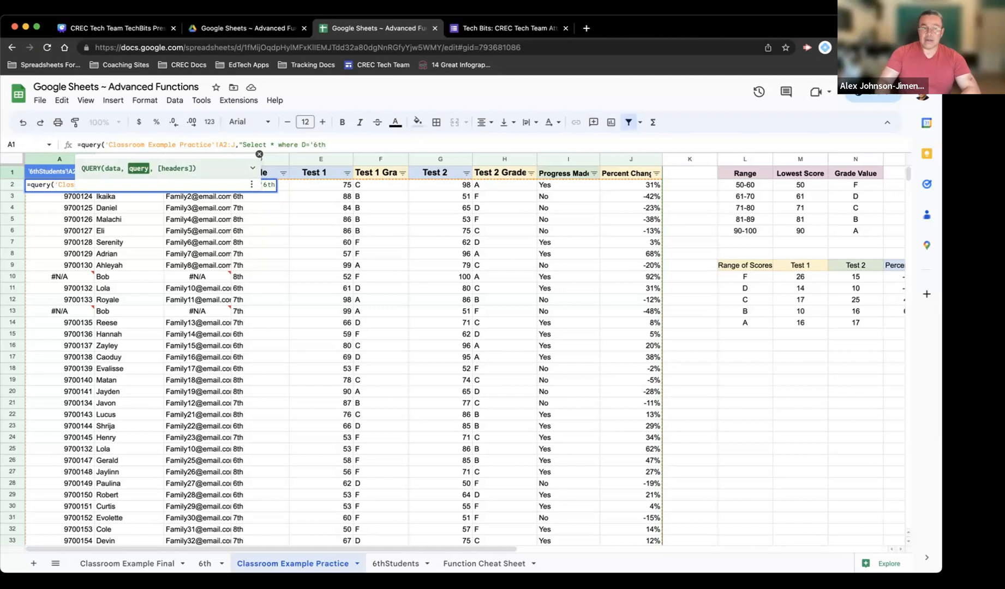
{"action": "type", "text": "'\""}
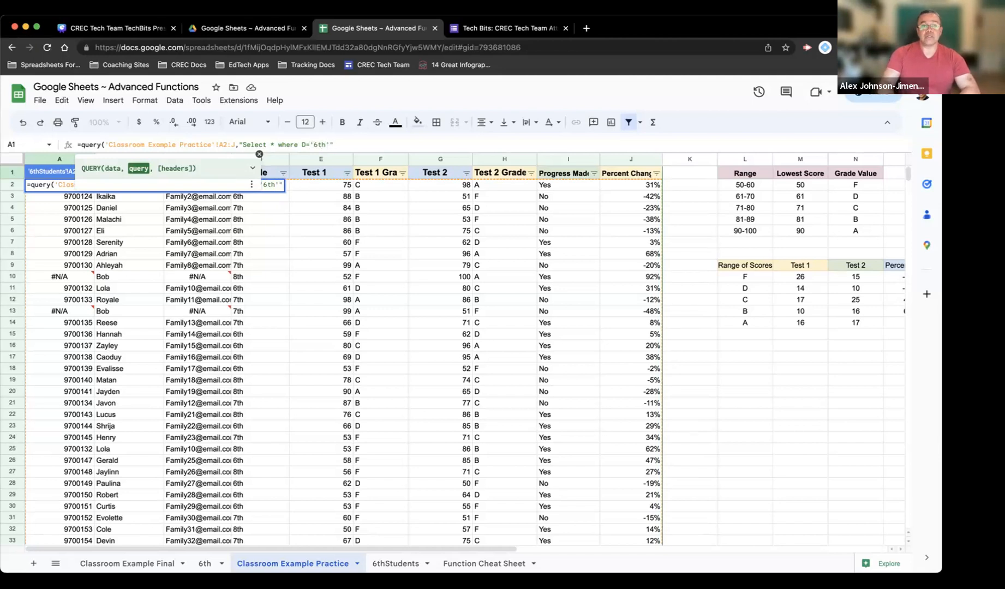
{"action": "type", "text": ")"}
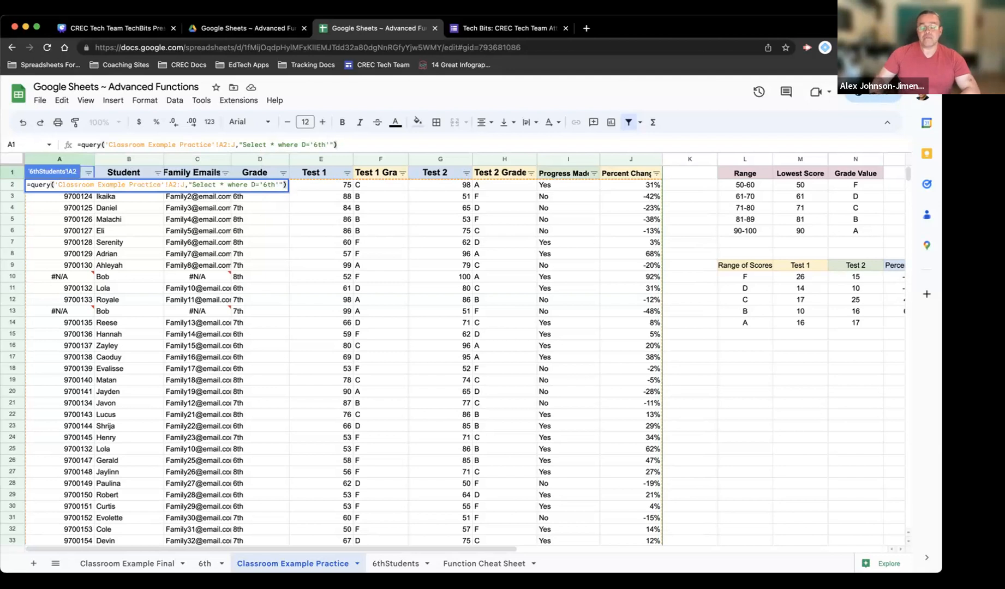
{"action": "key", "text": "Return"}
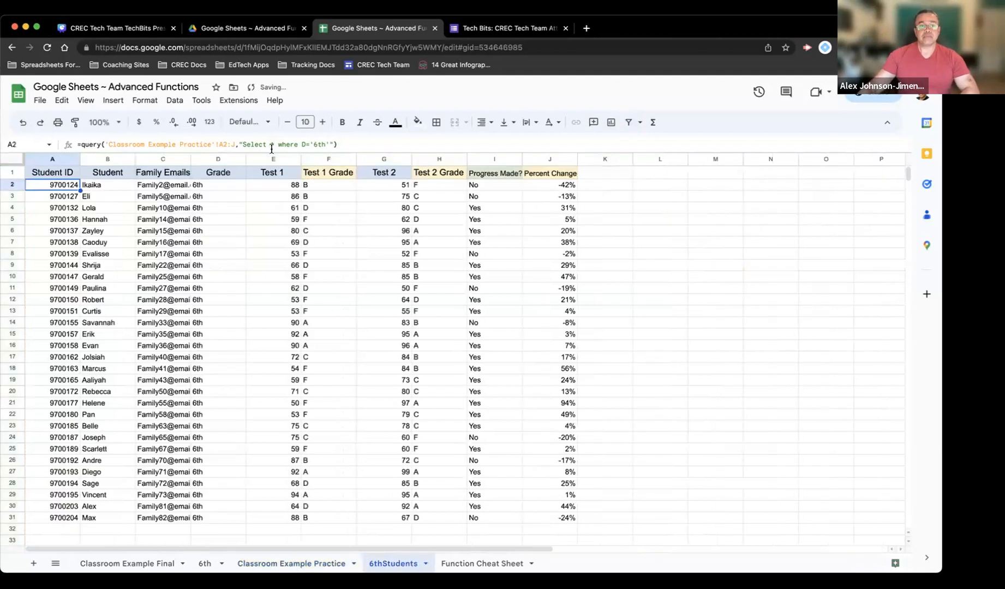
Zoom the 6thStudents sheet to 200% and review the full QUERY formula in A2
{"action": "left_click", "coordinate": [117, 123]}
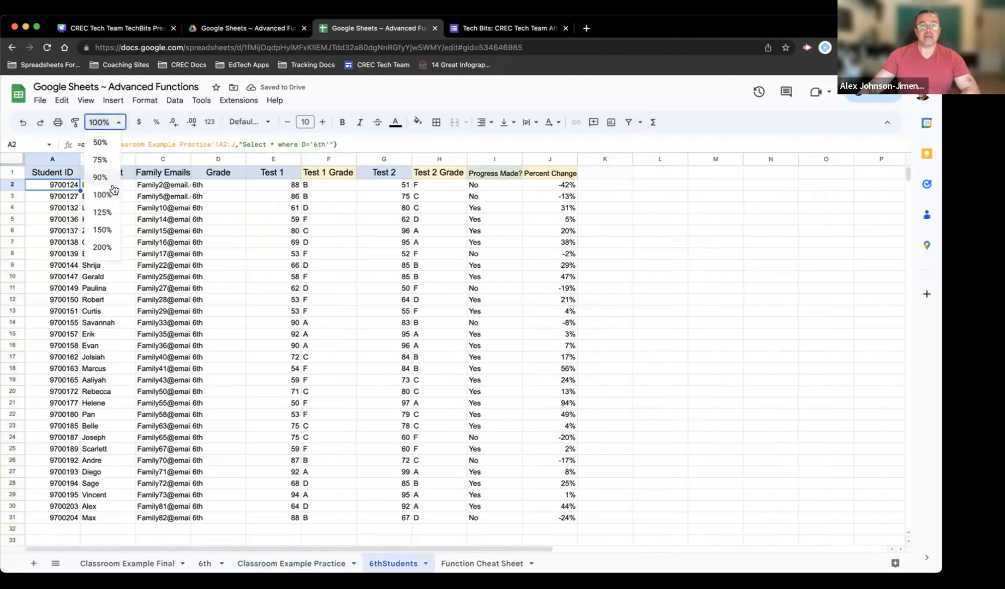
{"action": "left_click", "coordinate": [103, 249]}
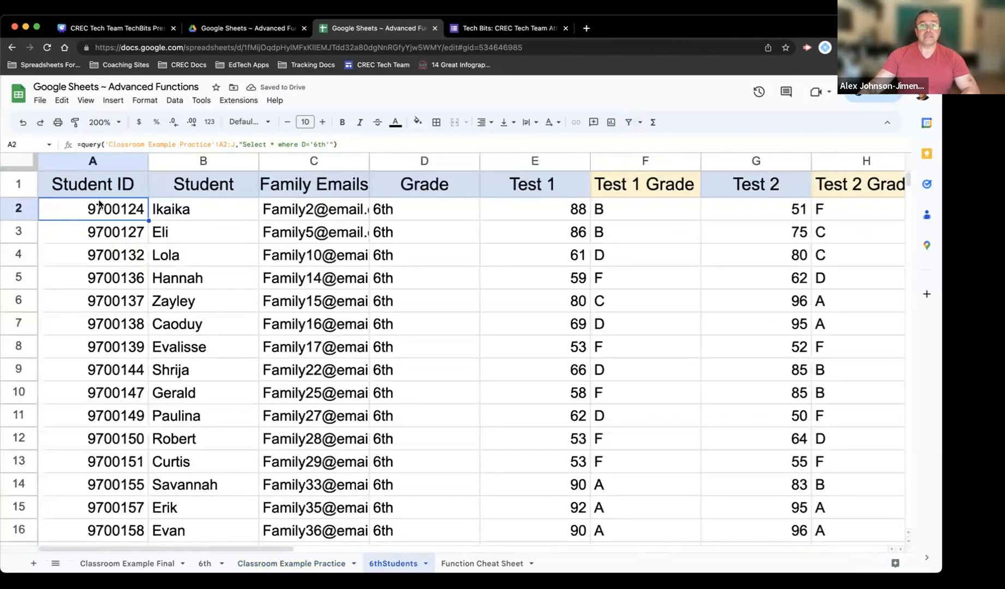
{"action": "double_click", "coordinate": [75, 208]}
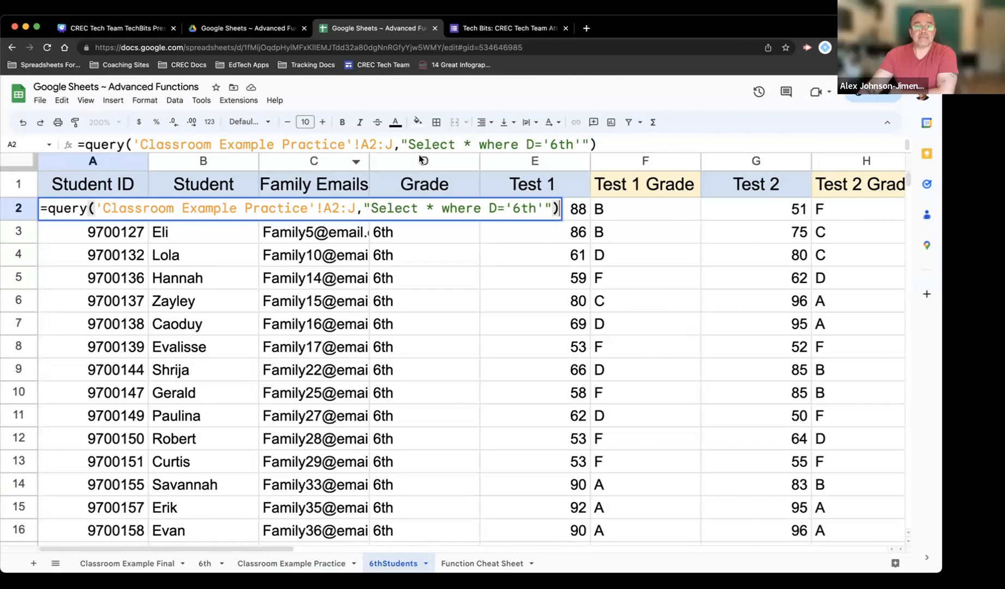
{"action": "left_click_drag", "start_coordinate": [600, 143], "coordinate": [58, 150]}
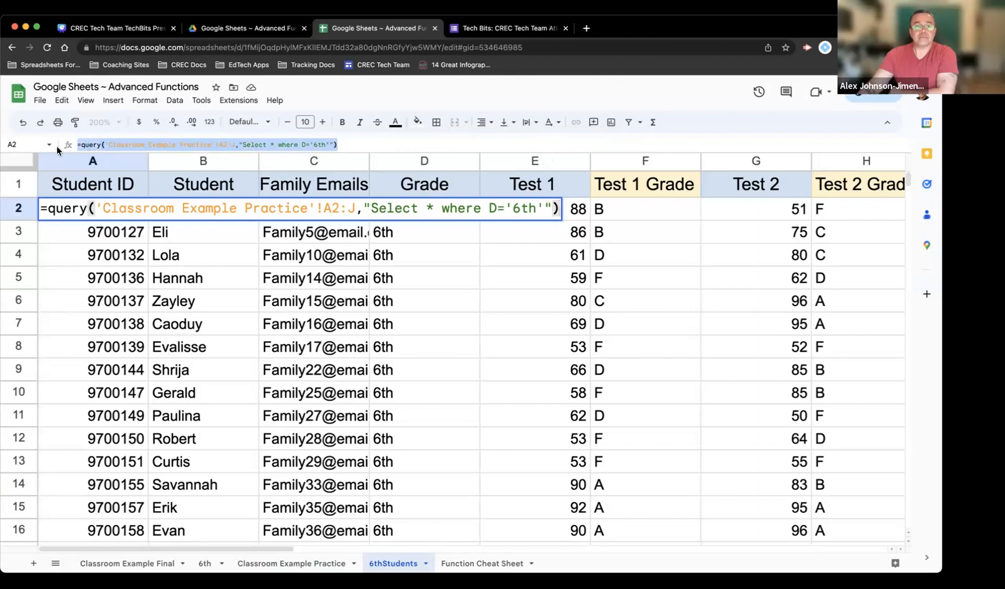
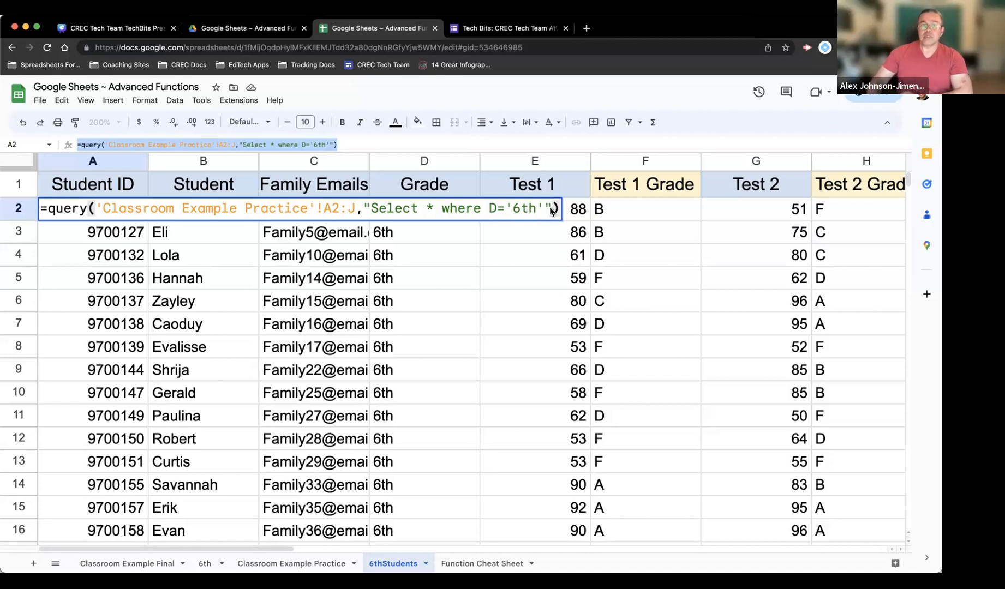
{"action": "left_click", "coordinate": [543, 231]}
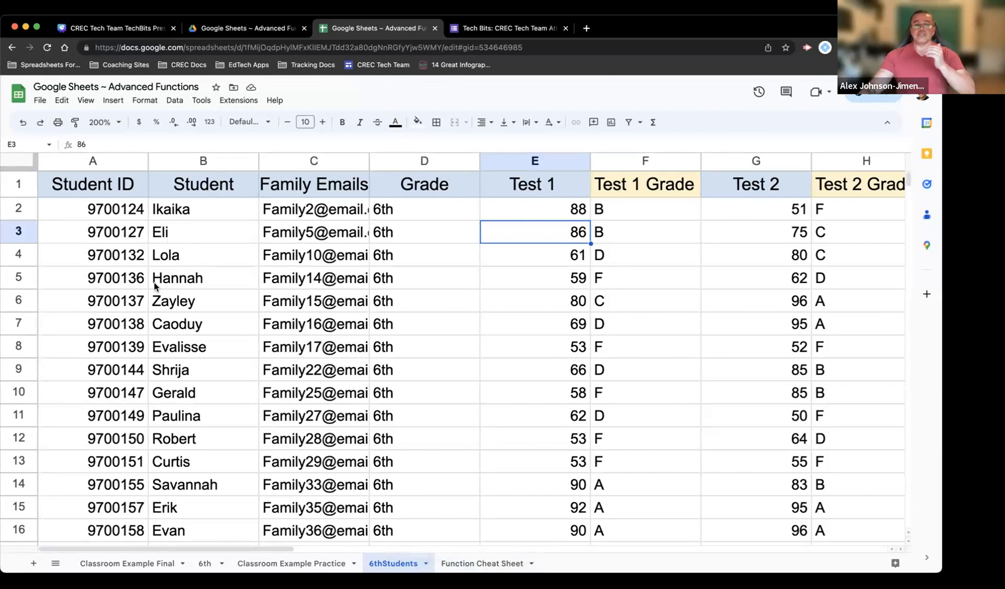
{"action": "left_click", "coordinate": [99, 215]}
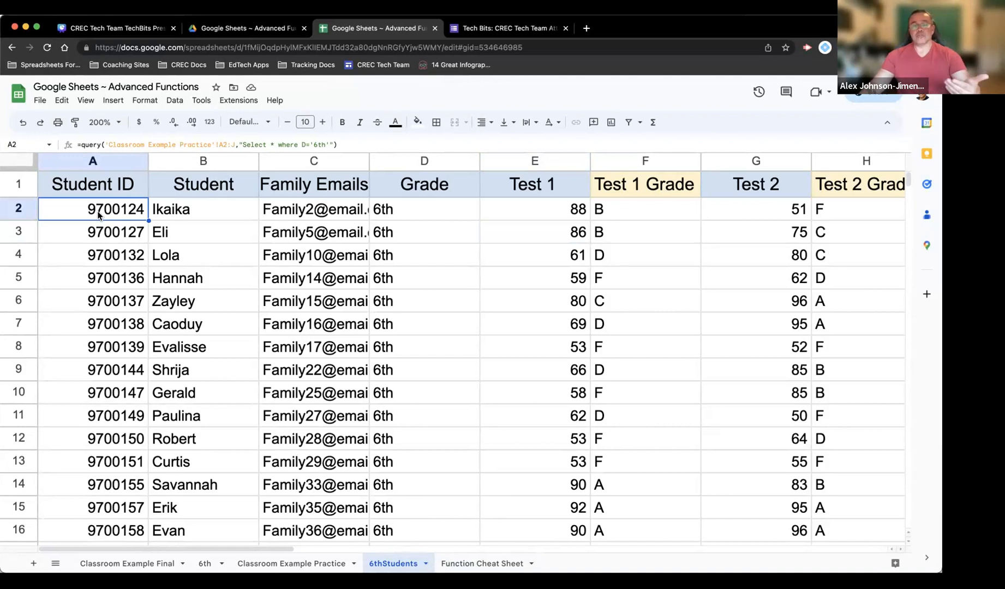
Duplicate the 6thStudents sheet and rename the copy 7thstudents
{"action": "left_click", "coordinate": [425, 564]}
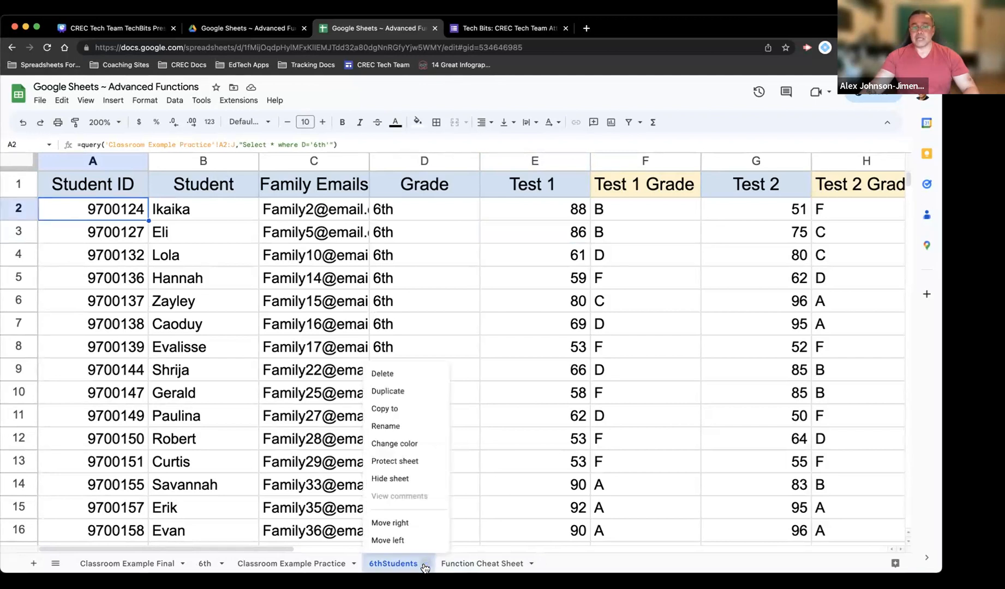
{"action": "left_click", "coordinate": [399, 395]}
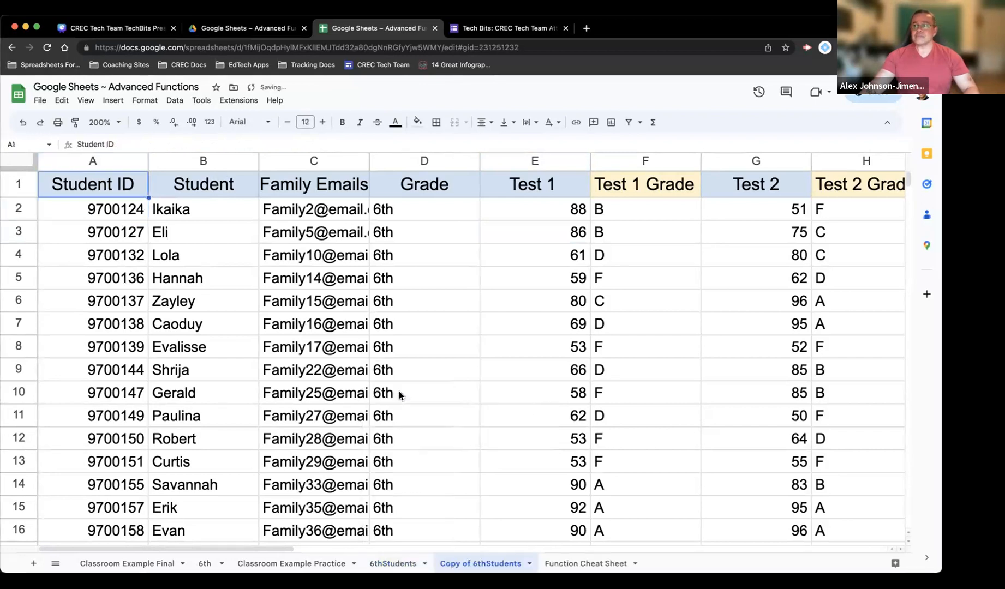
{"action": "left_click", "coordinate": [392, 563]}
{"action": "left_click", "coordinate": [461, 568]}
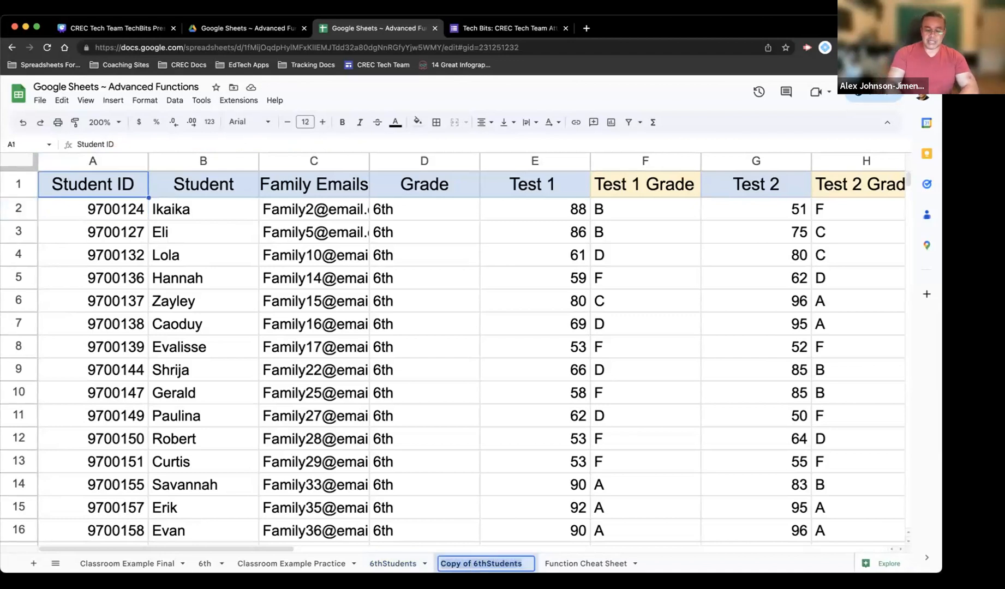
{"action": "type", "text": "7thstudents"}
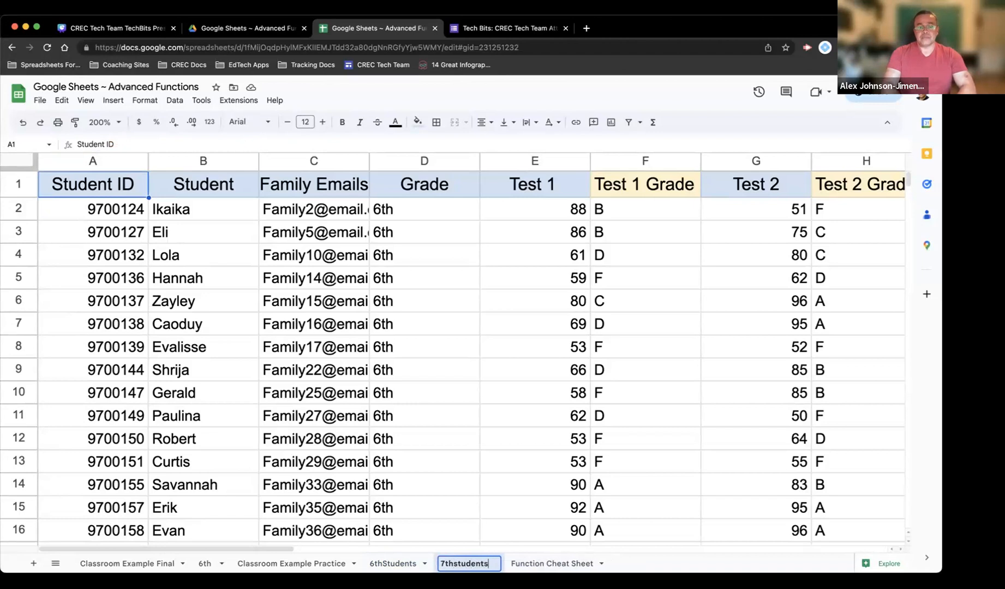
{"action": "key", "text": "Return"}
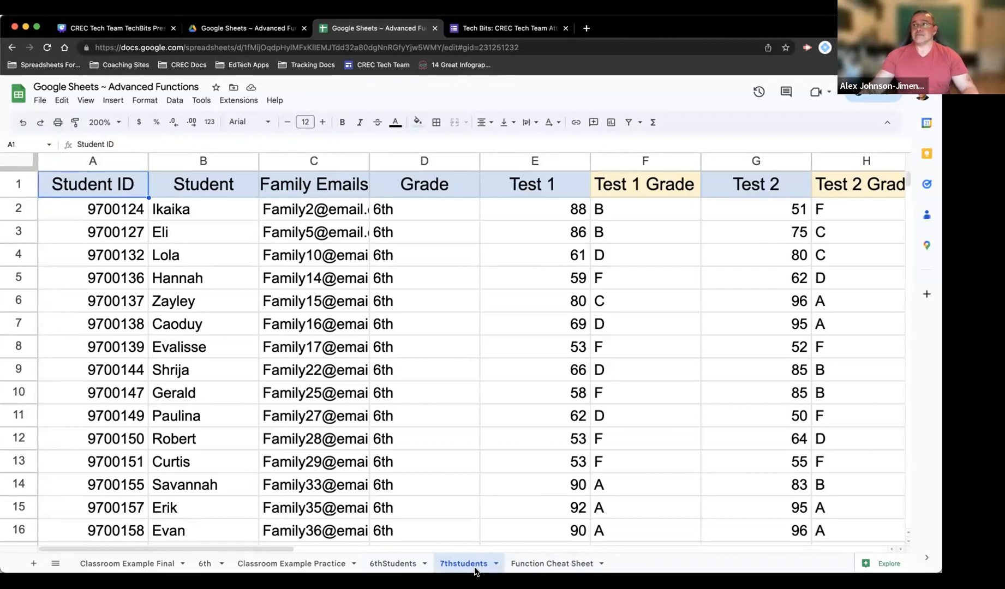
Change the grade condition in the QUERY formula in A2 of the 7thstudents sheet to D='7th'
{"action": "left_click", "coordinate": [92, 213]}
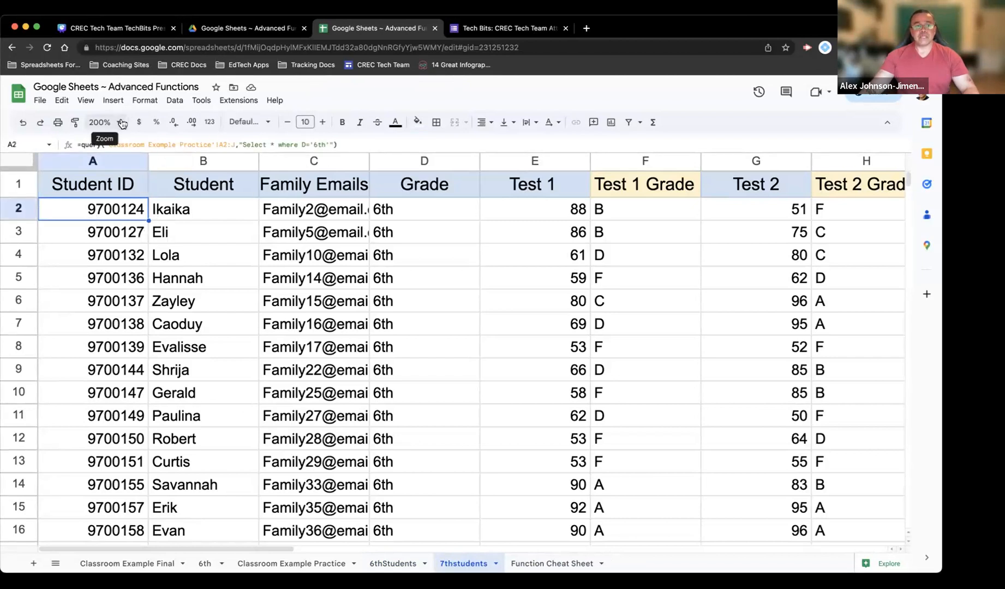
{"action": "double_click", "coordinate": [90, 207]}
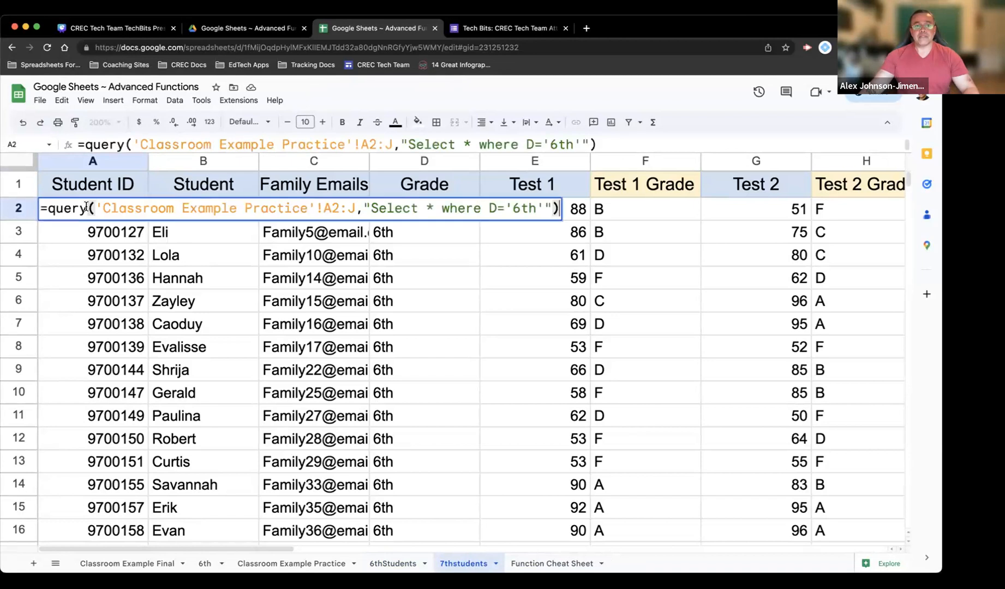
{"action": "left_click", "coordinate": [520, 208]}
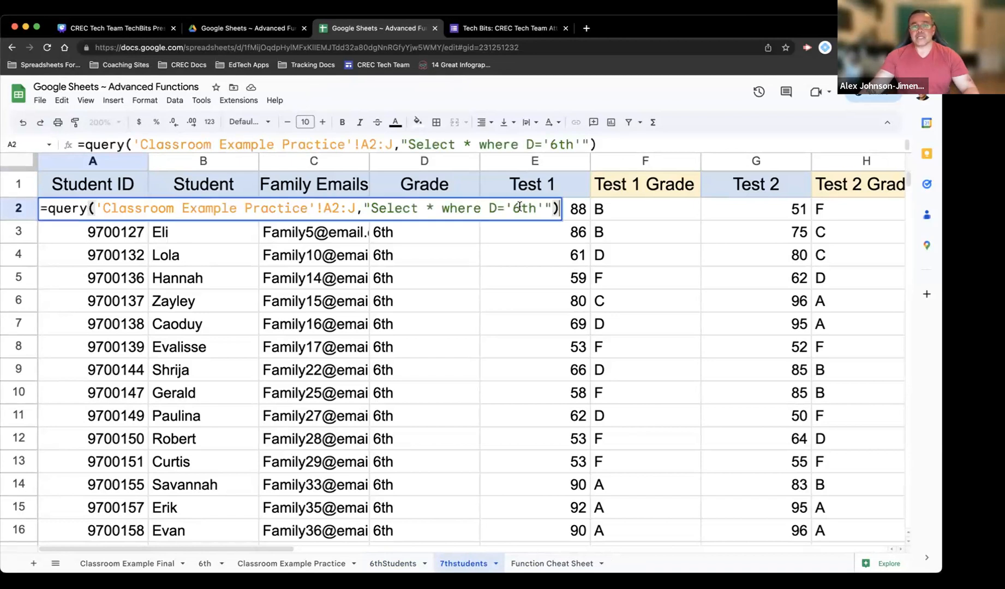
{"action": "key", "text": "BackSpace"}
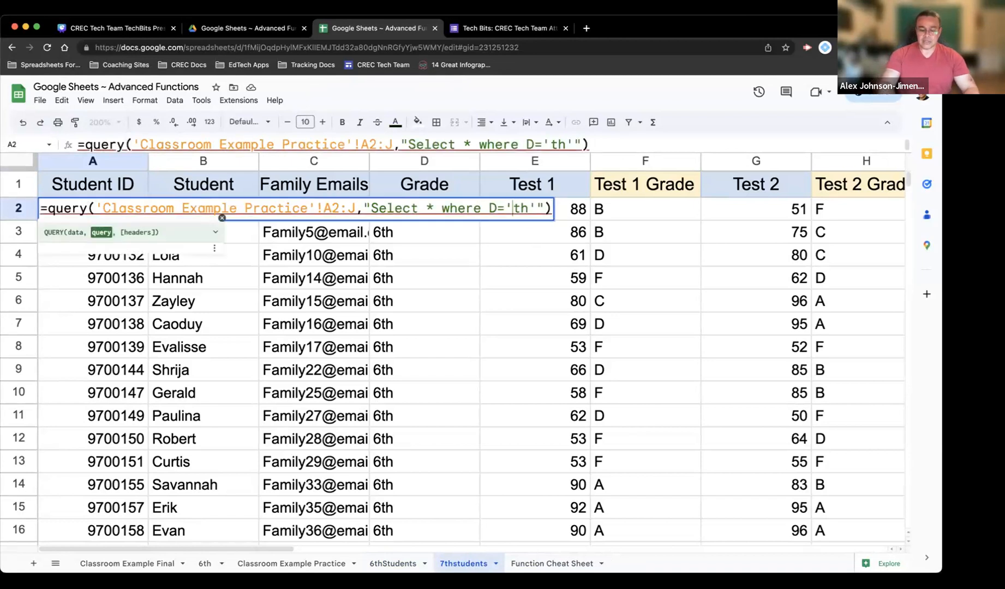
{"action": "type", "text": "7"}
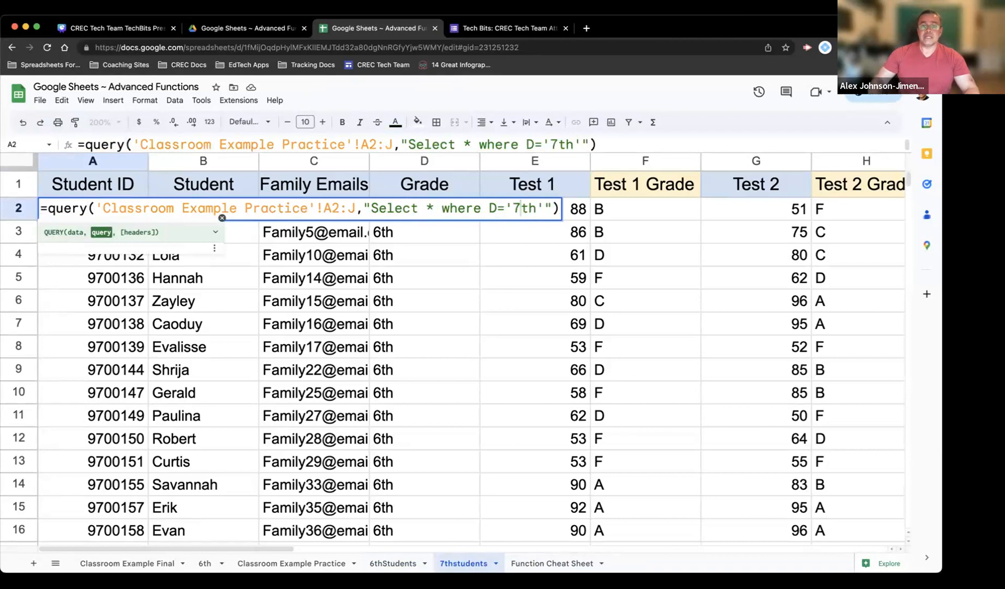
{"action": "key", "text": "Return"}
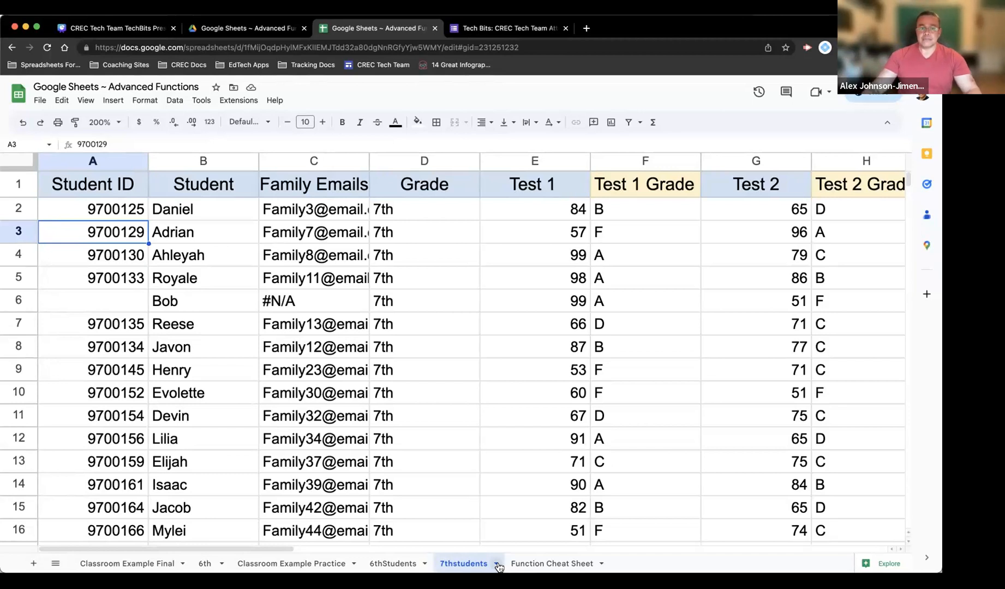
View the Classroom Example Final sheet at 100% zoom and look over the Classroom Example Practice and Function Cheat Sheet sheets
{"action": "left_click", "coordinate": [139, 563]}
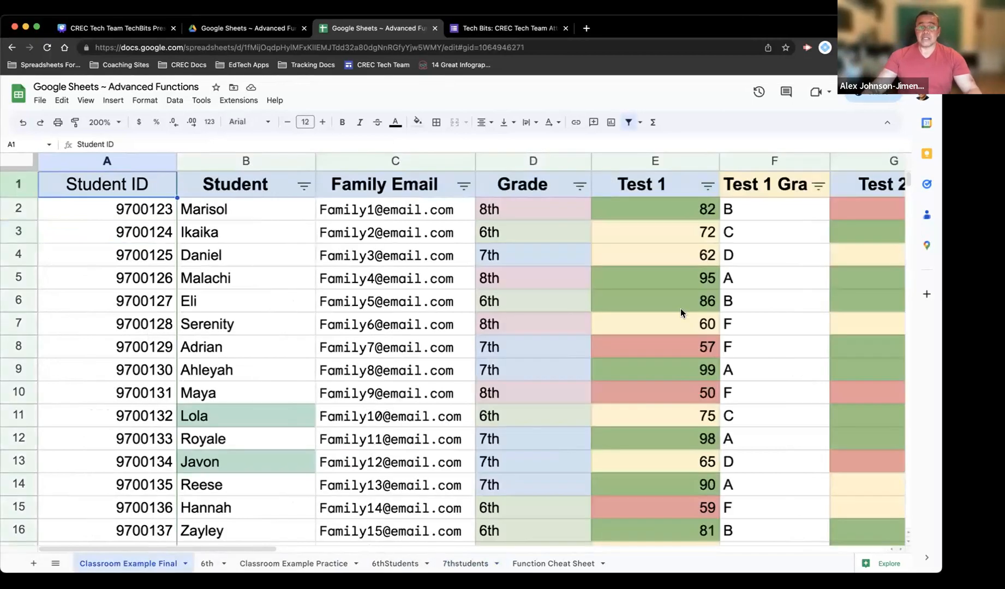
{"action": "left_click", "coordinate": [105, 122]}
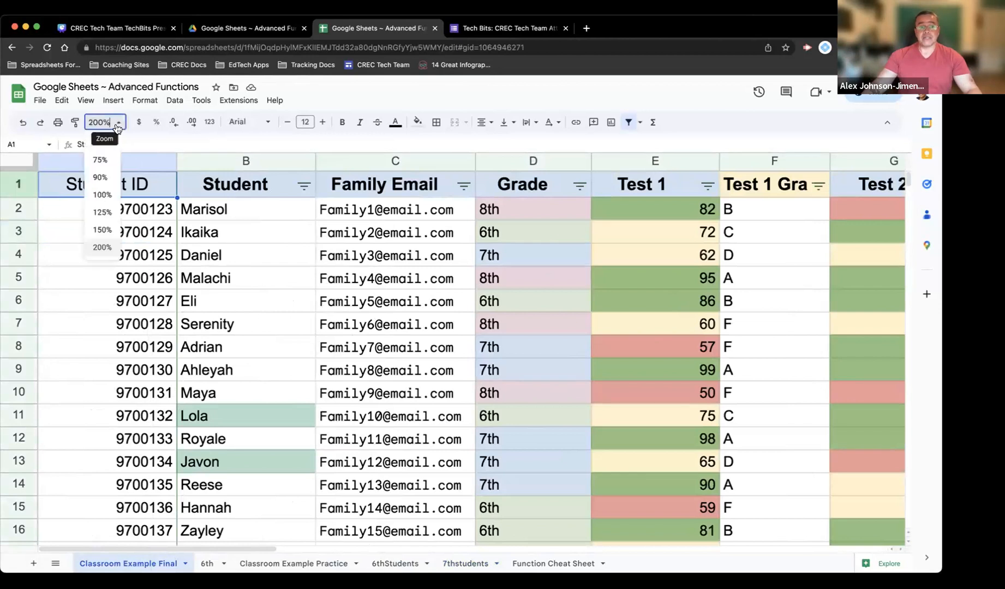
{"action": "left_click", "coordinate": [102, 195]}
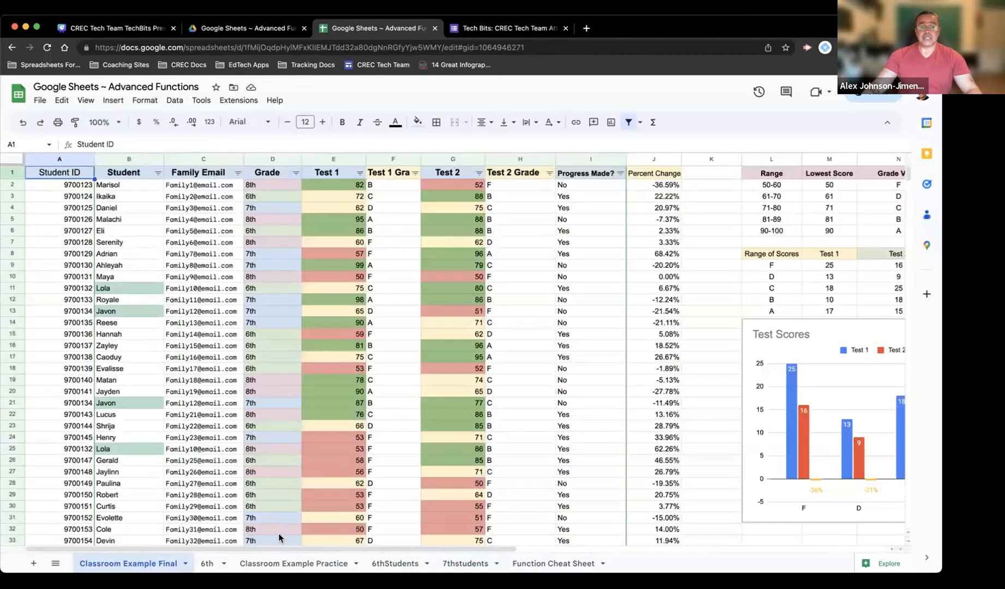
{"action": "left_click", "coordinate": [318, 565]}
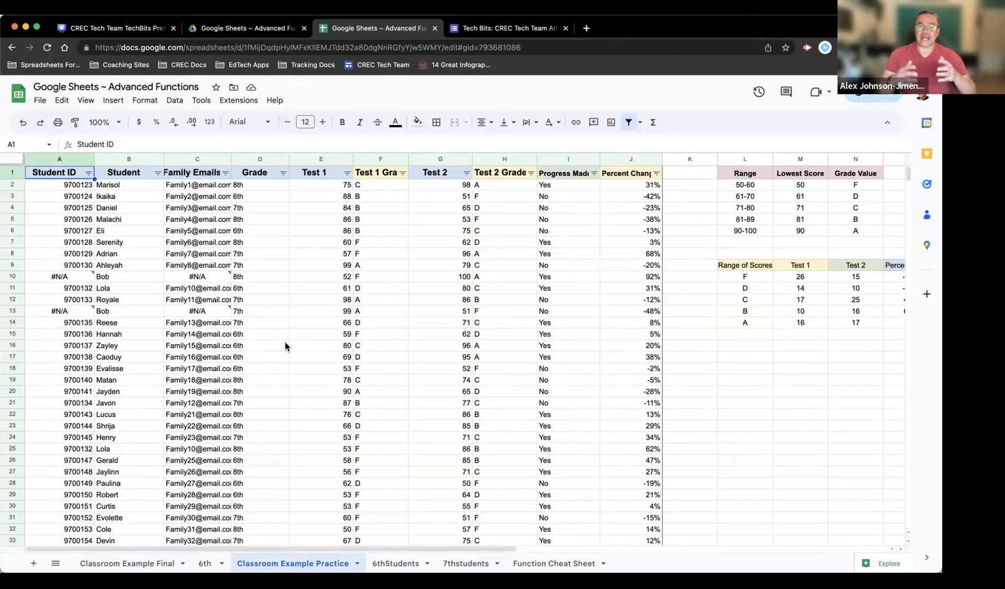
{"action": "left_click", "coordinate": [541, 565]}
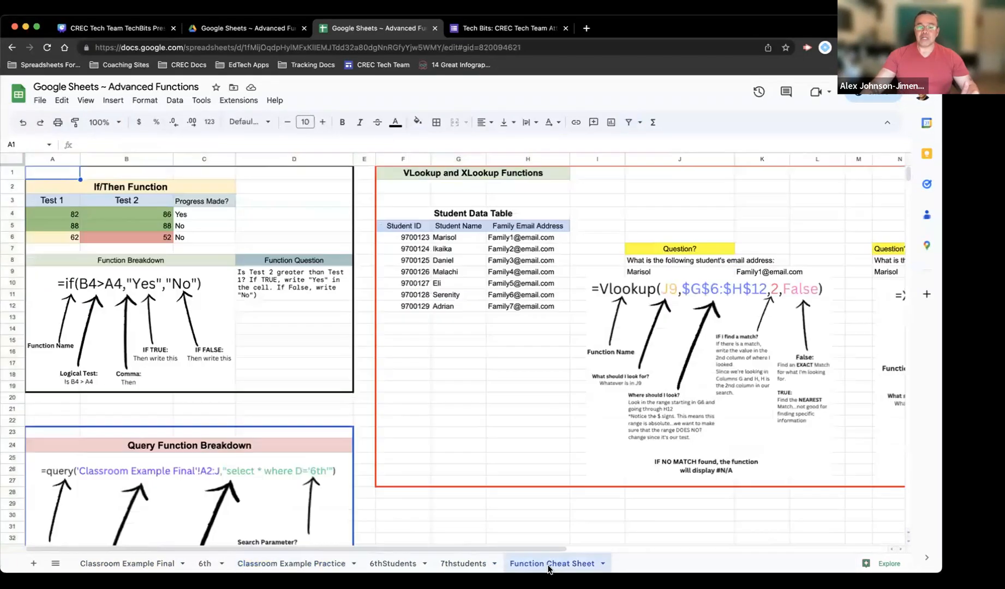